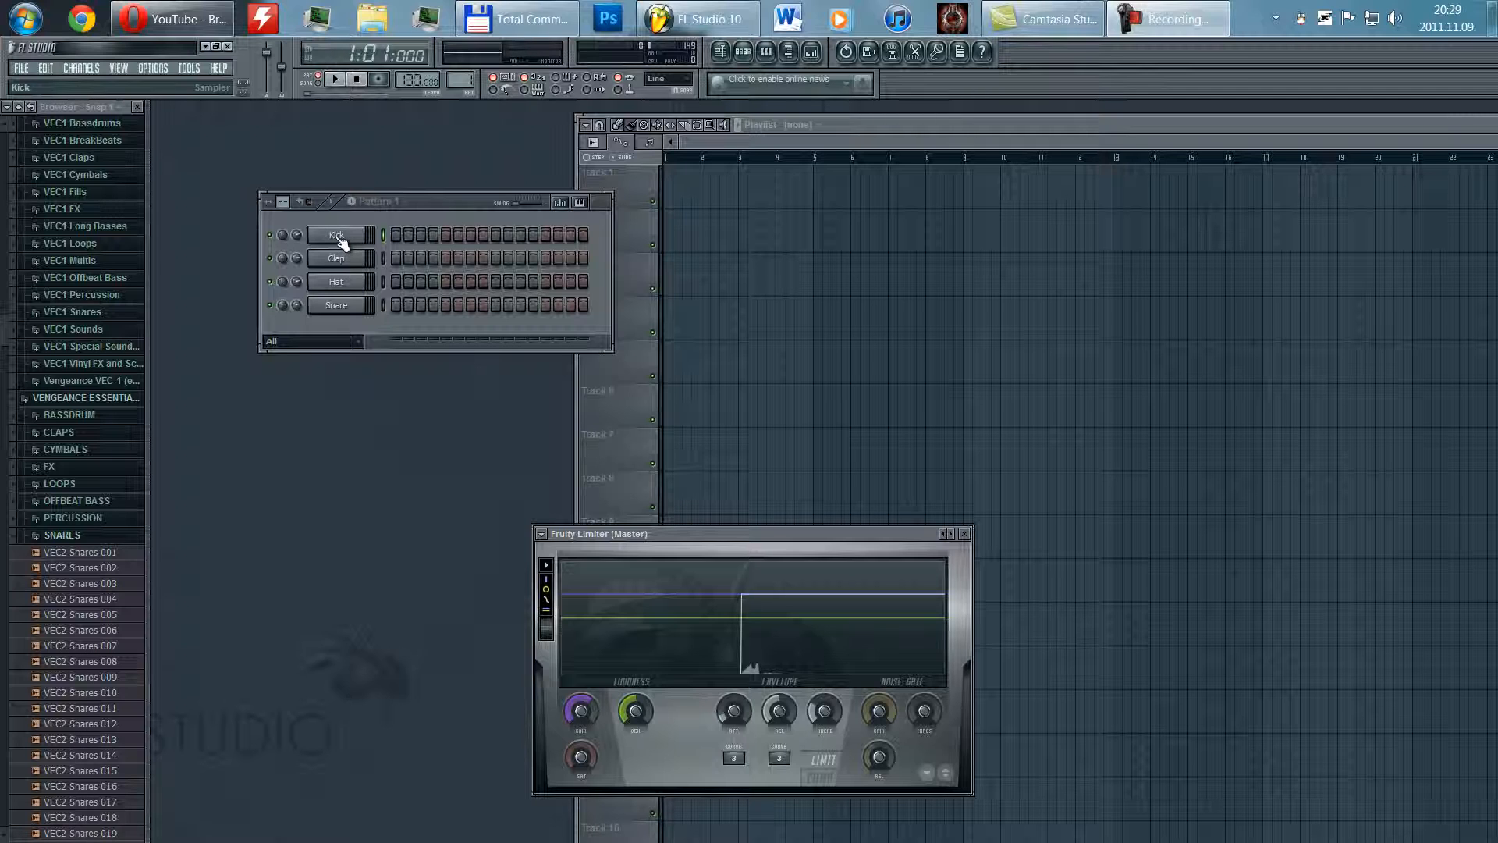
- Add a Sytrus generator channel above the Snare channel and close its plugin window
right_click(337, 238)
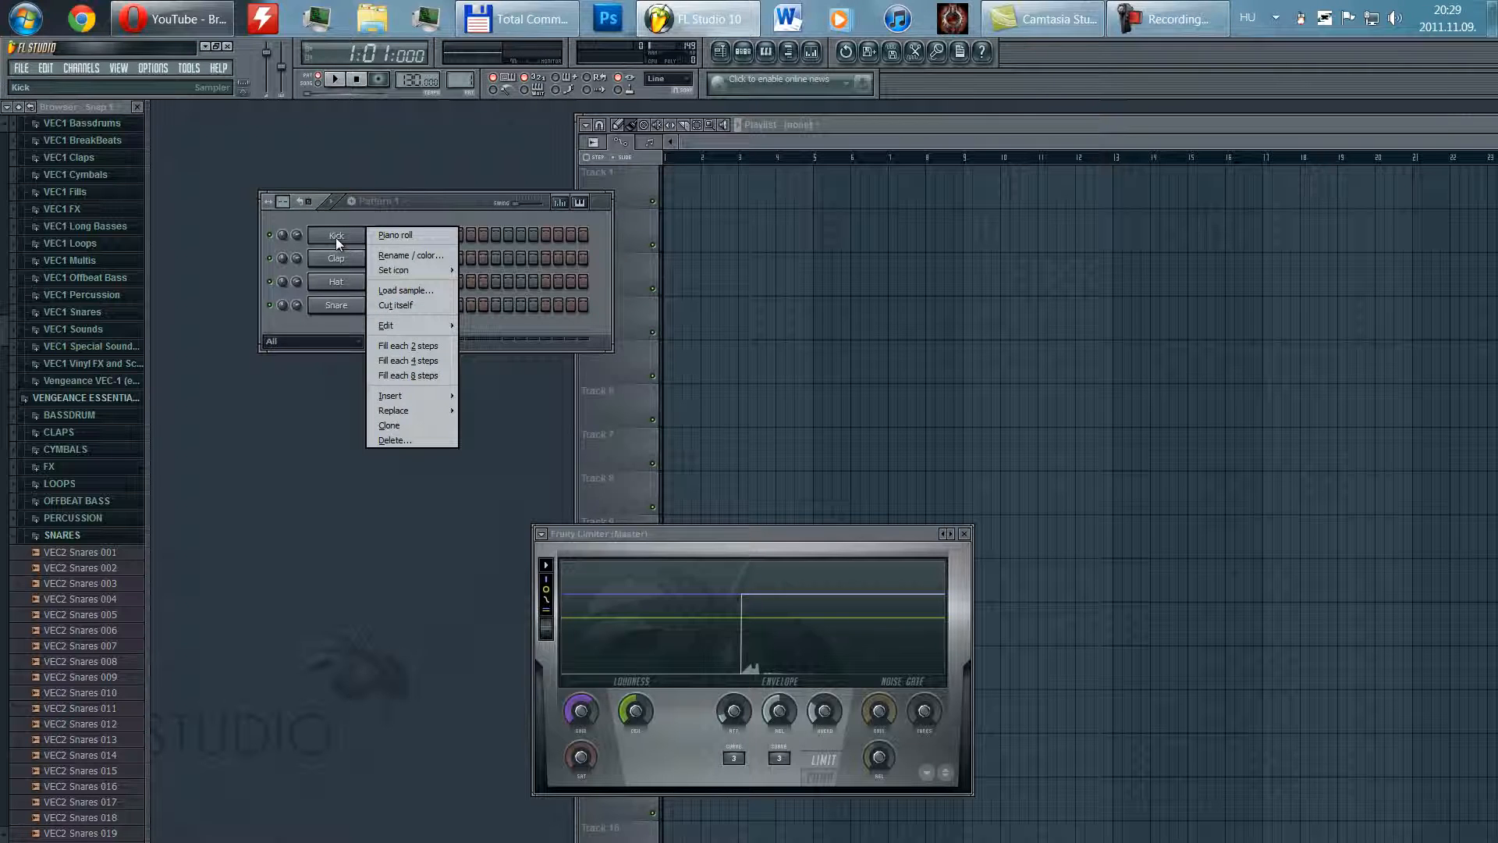
left_click(434, 204)
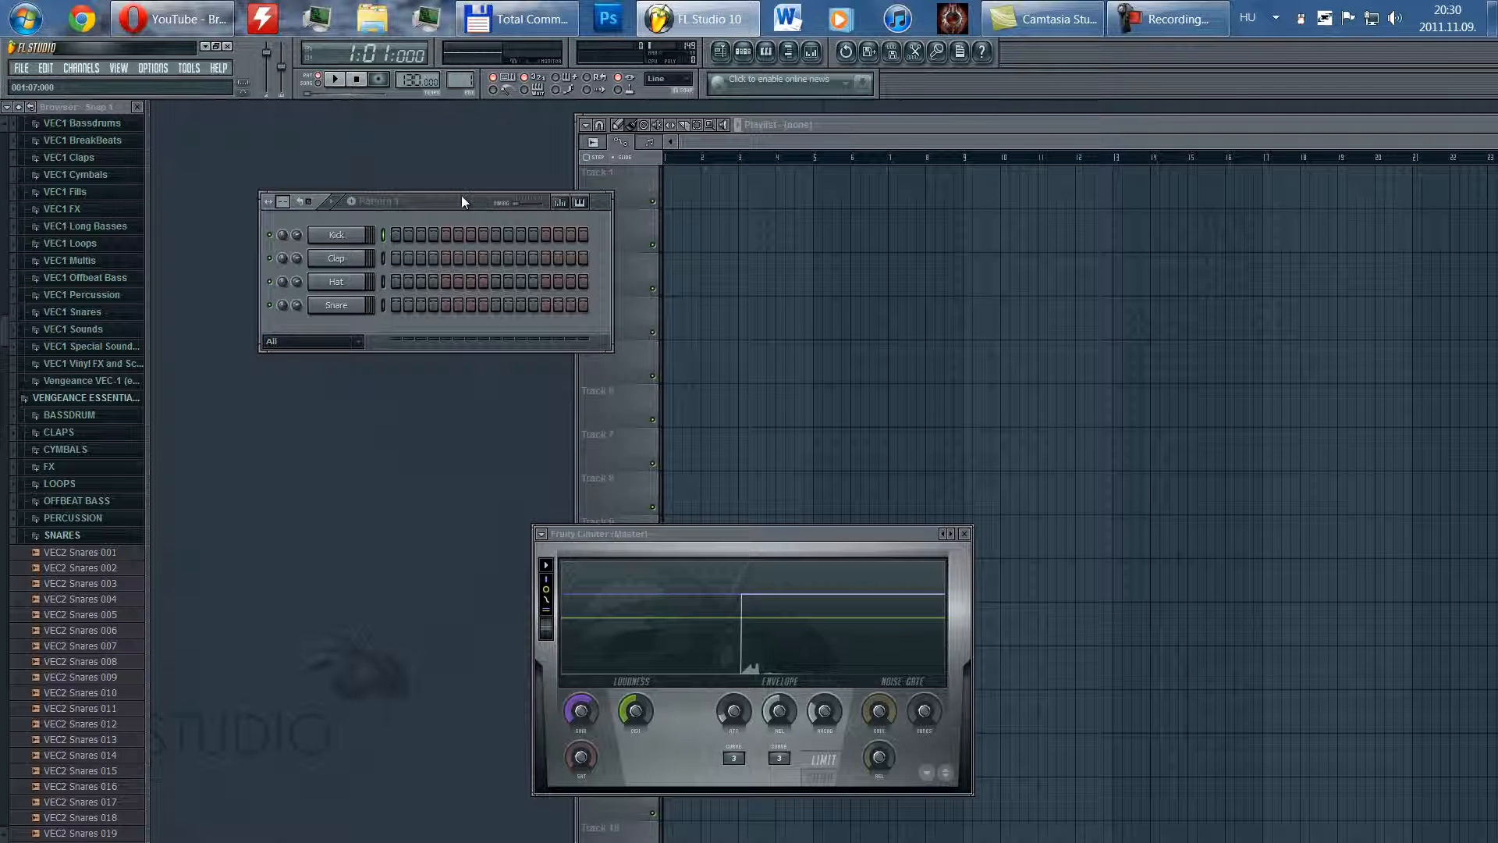
left_click_drag(462, 202, 391, 210)
right_click(261, 318)
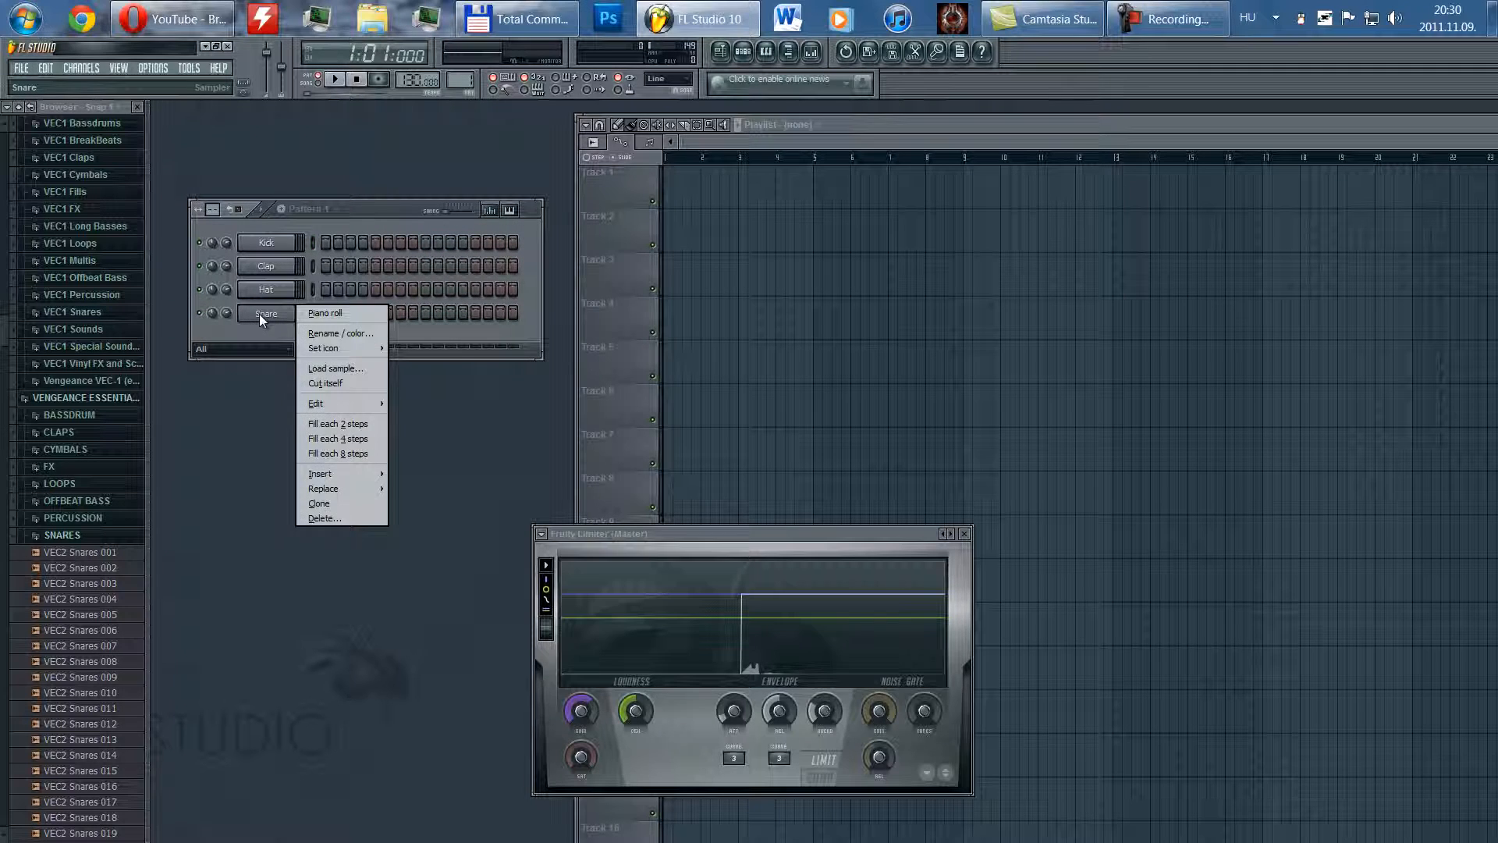
mouse_move(344, 476)
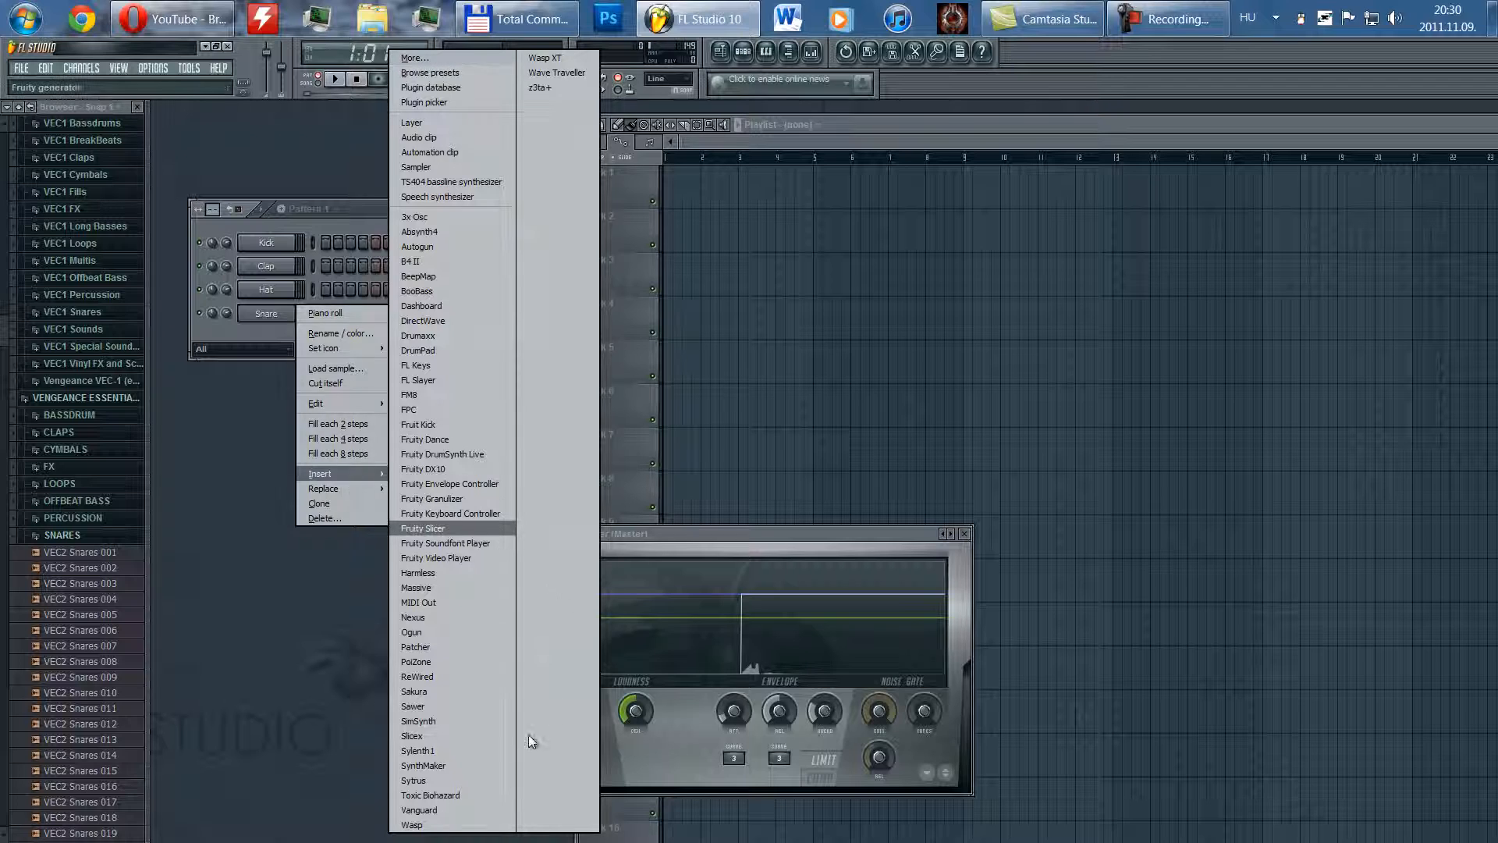
left_click(452, 780)
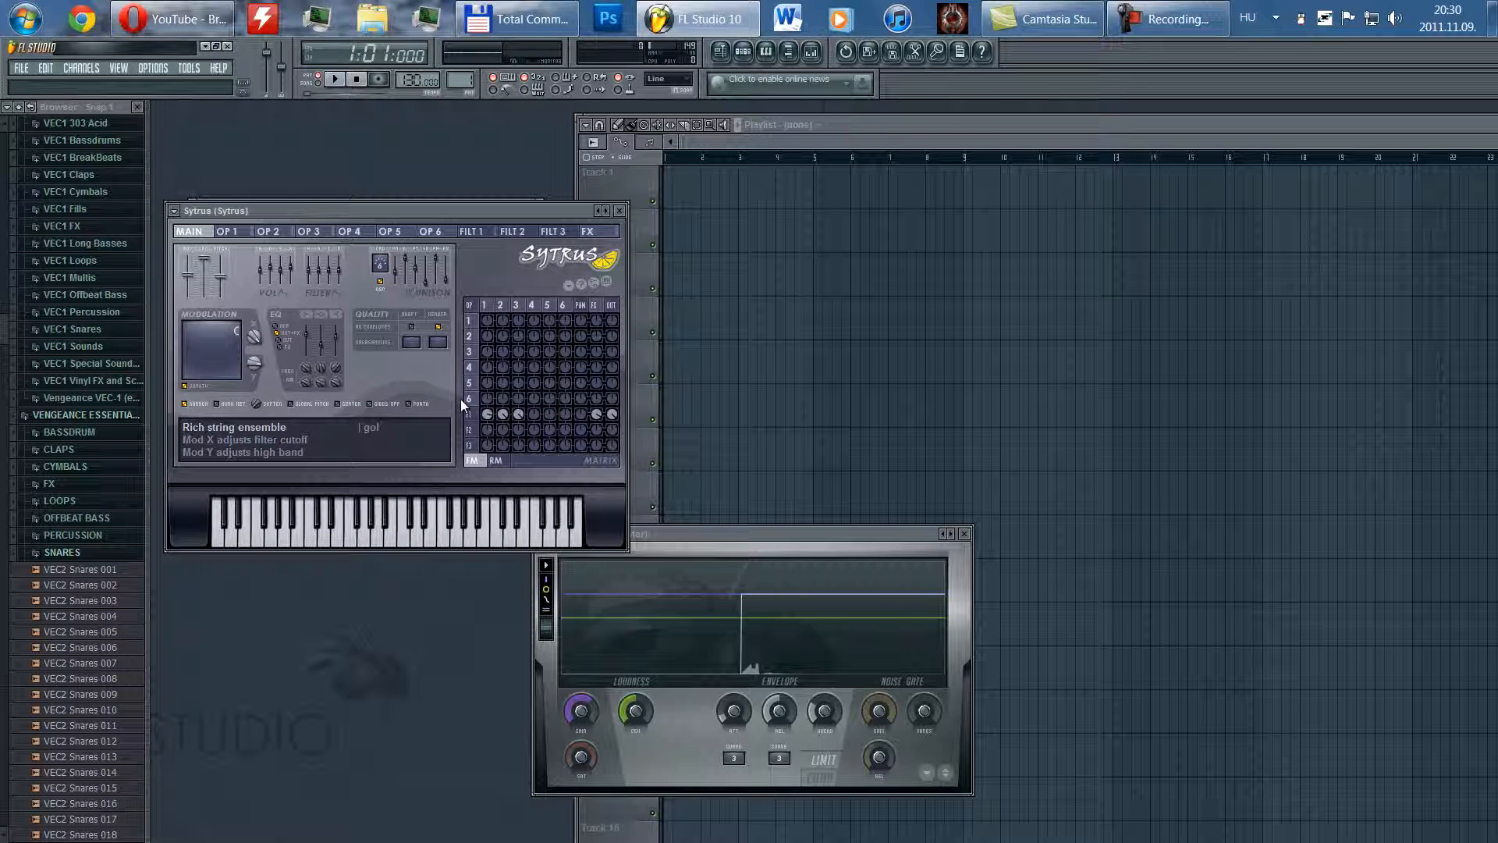
left_click_drag(452, 221, 847, 340)
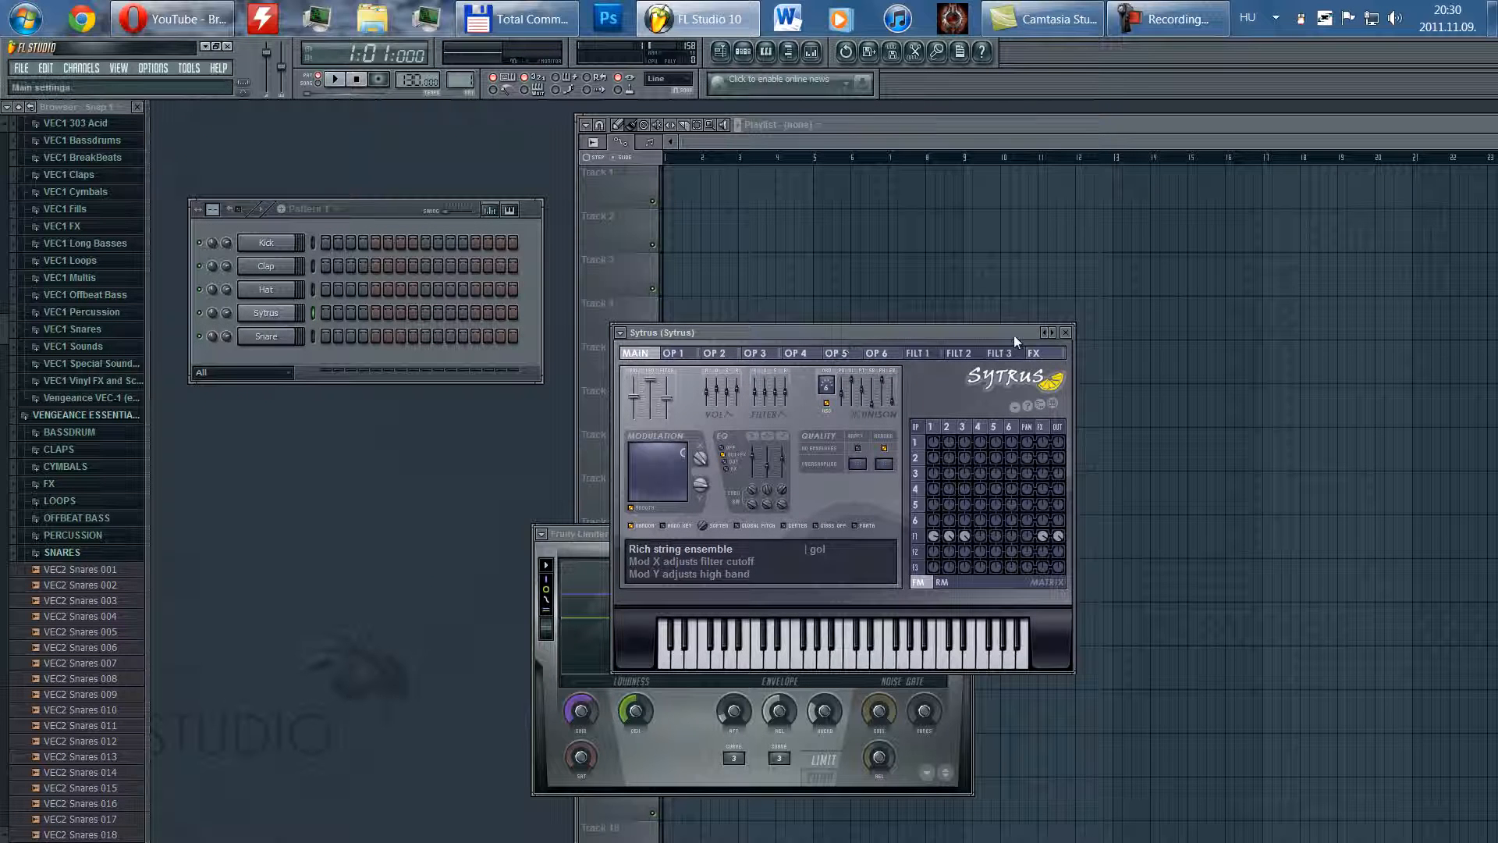
left_click(1066, 335)
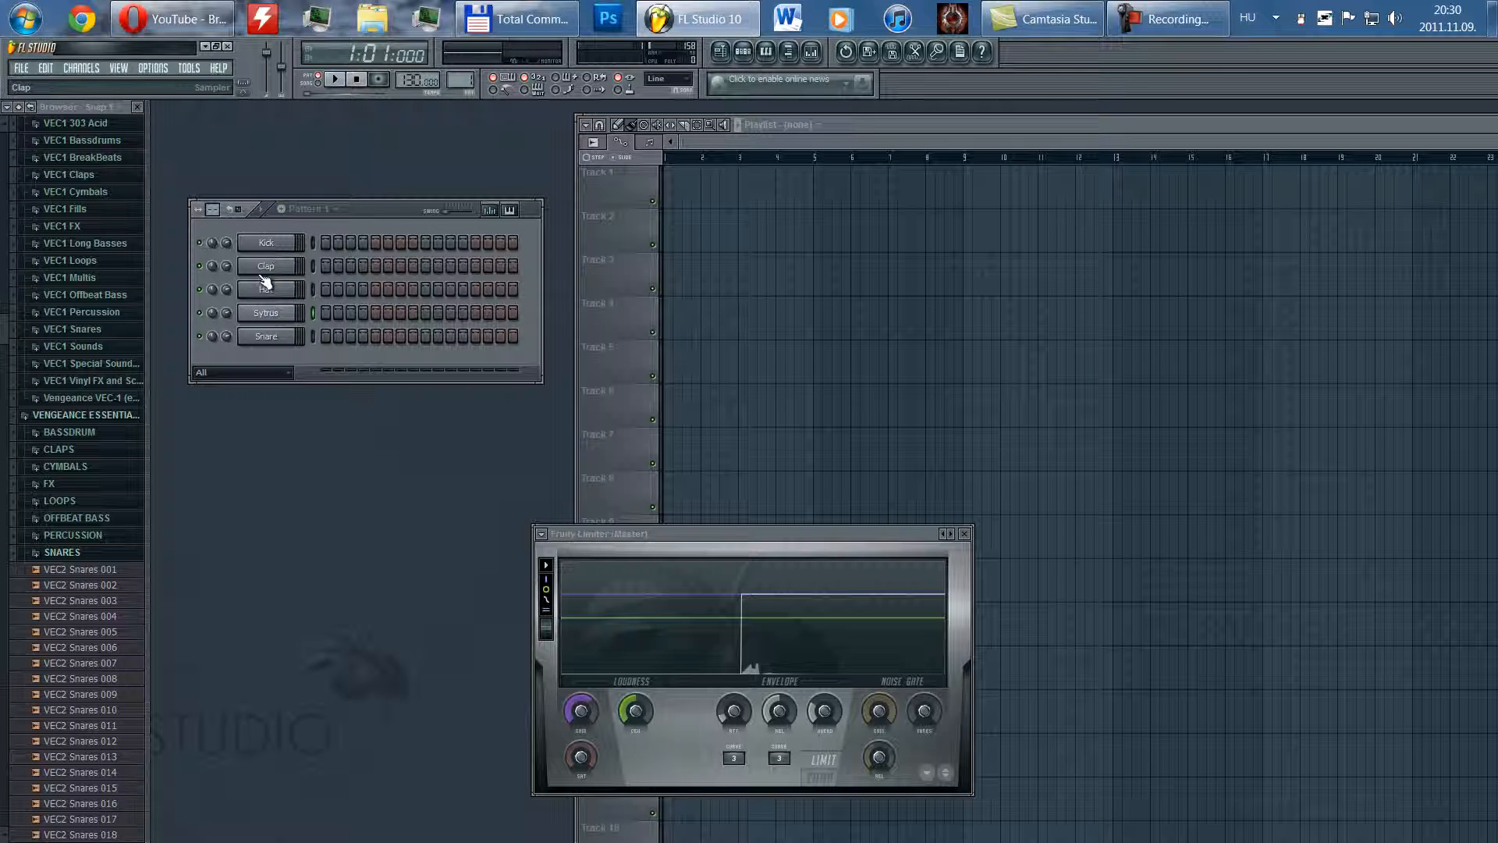
- In Sytrus's piano roll, add two-step C5 notes at 1:01, 1:05 and 1:09, plus a four-step D5 note at 1:13
right_click(293, 314)
left_click(343, 313)
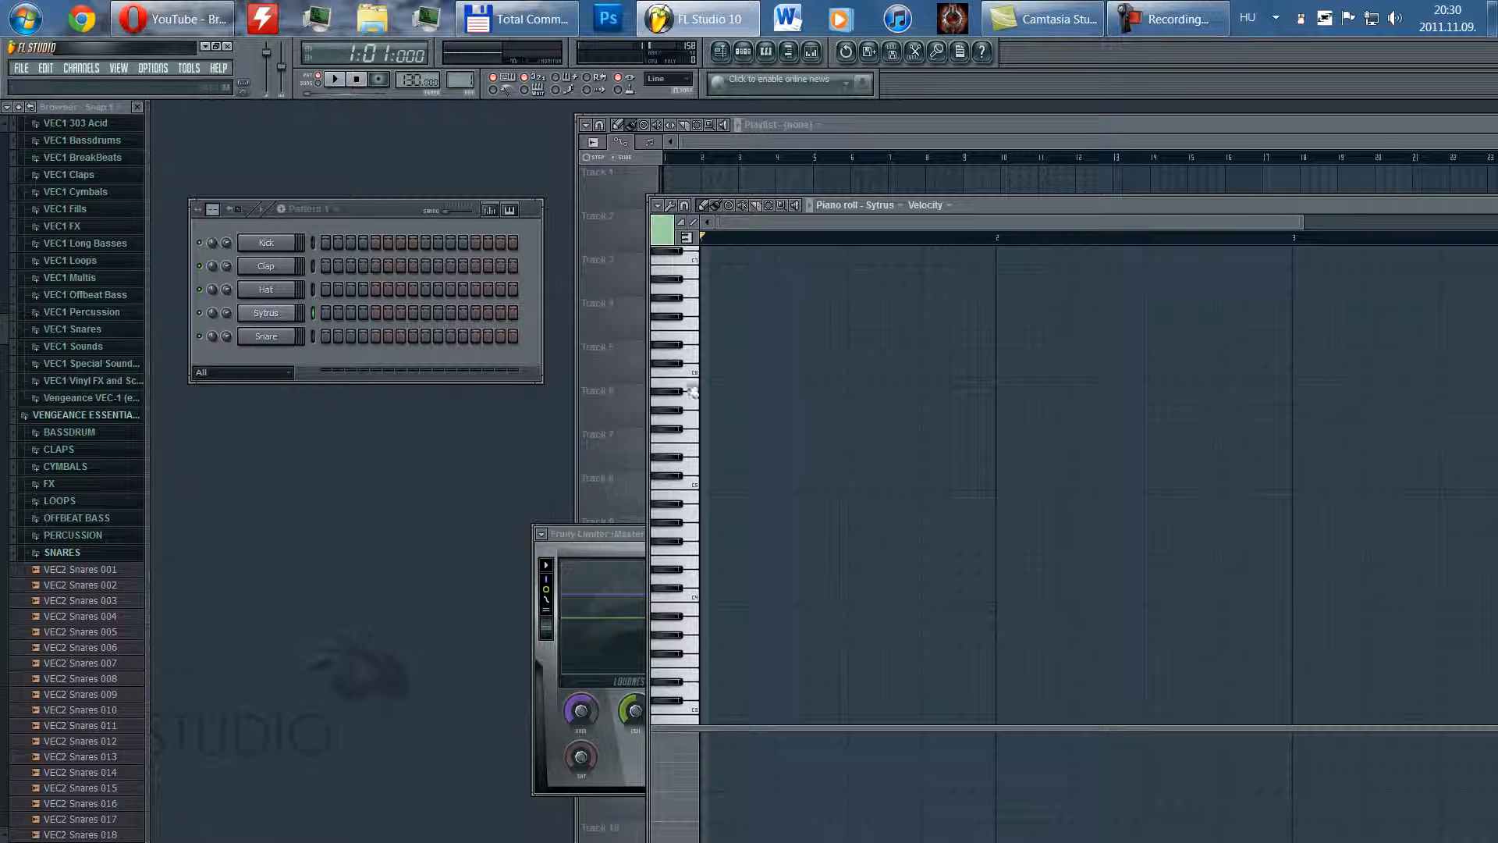
left_click(695, 483)
left_click(712, 484)
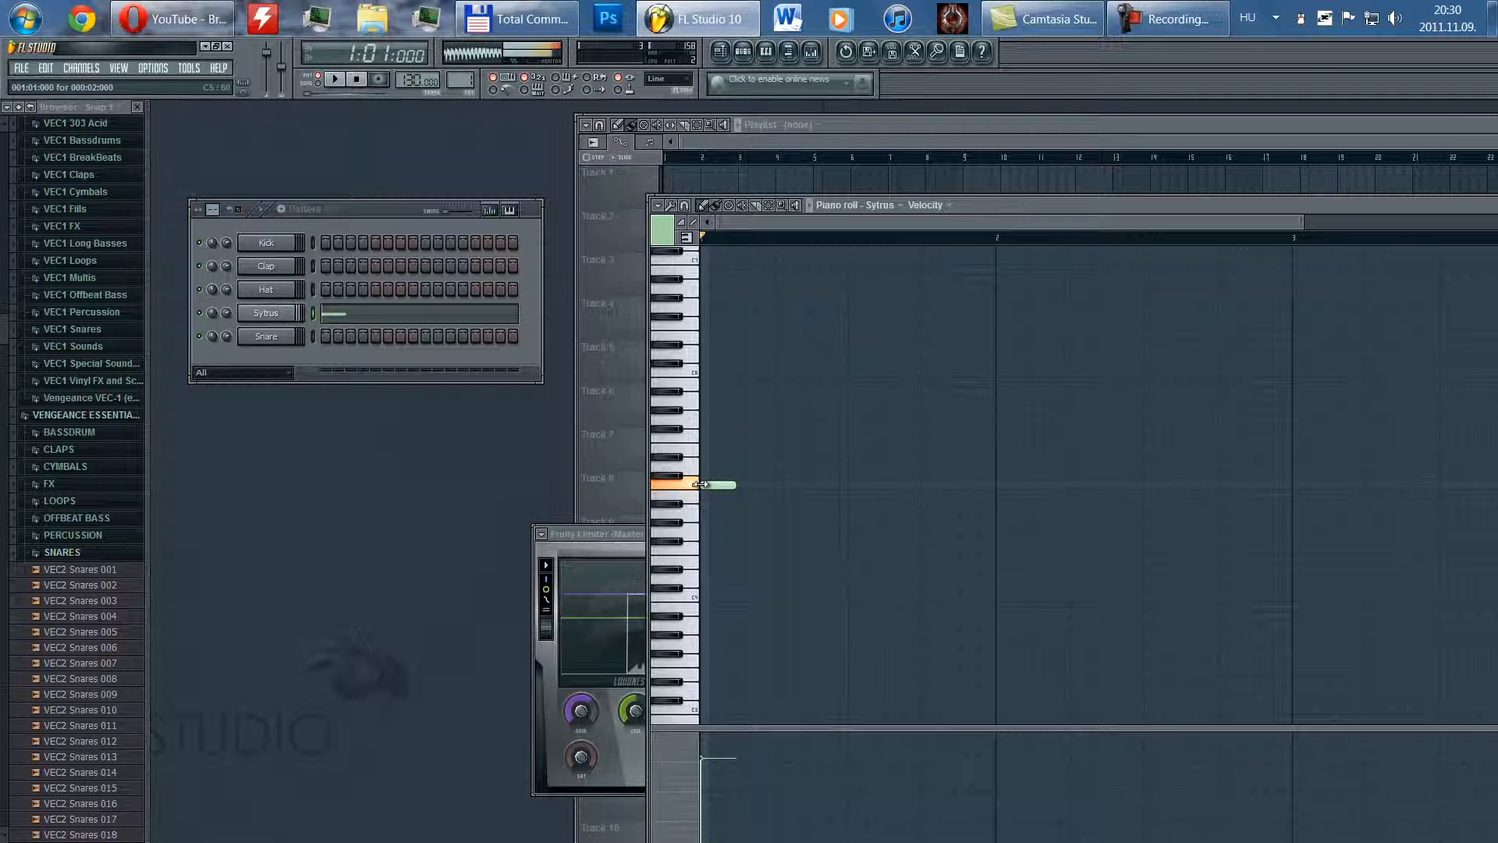
left_click(782, 484)
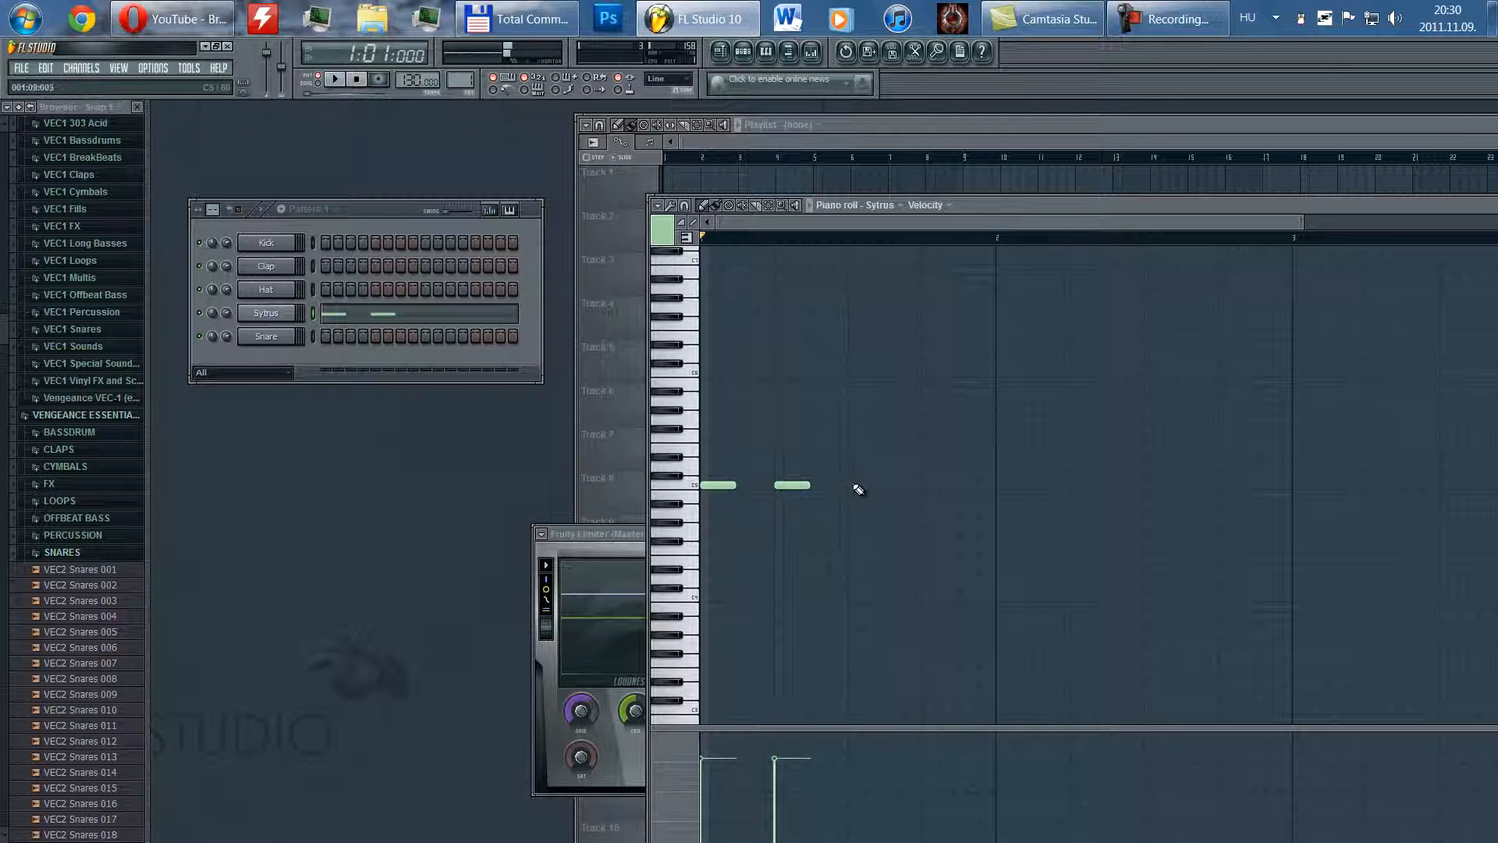
left_click(858, 485)
left_click(940, 466)
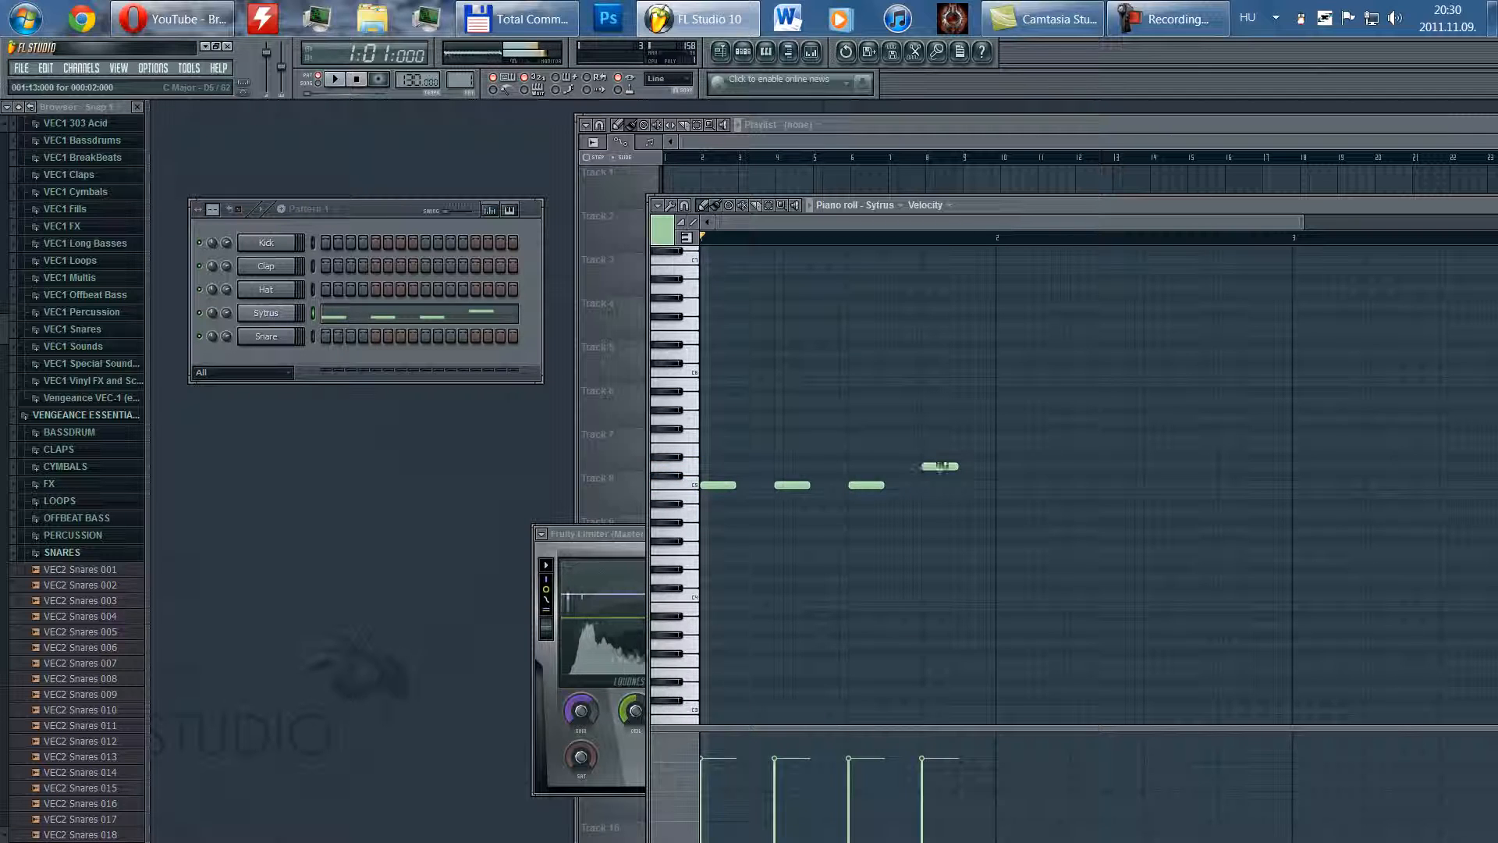
left_click_drag(958, 467, 995, 466)
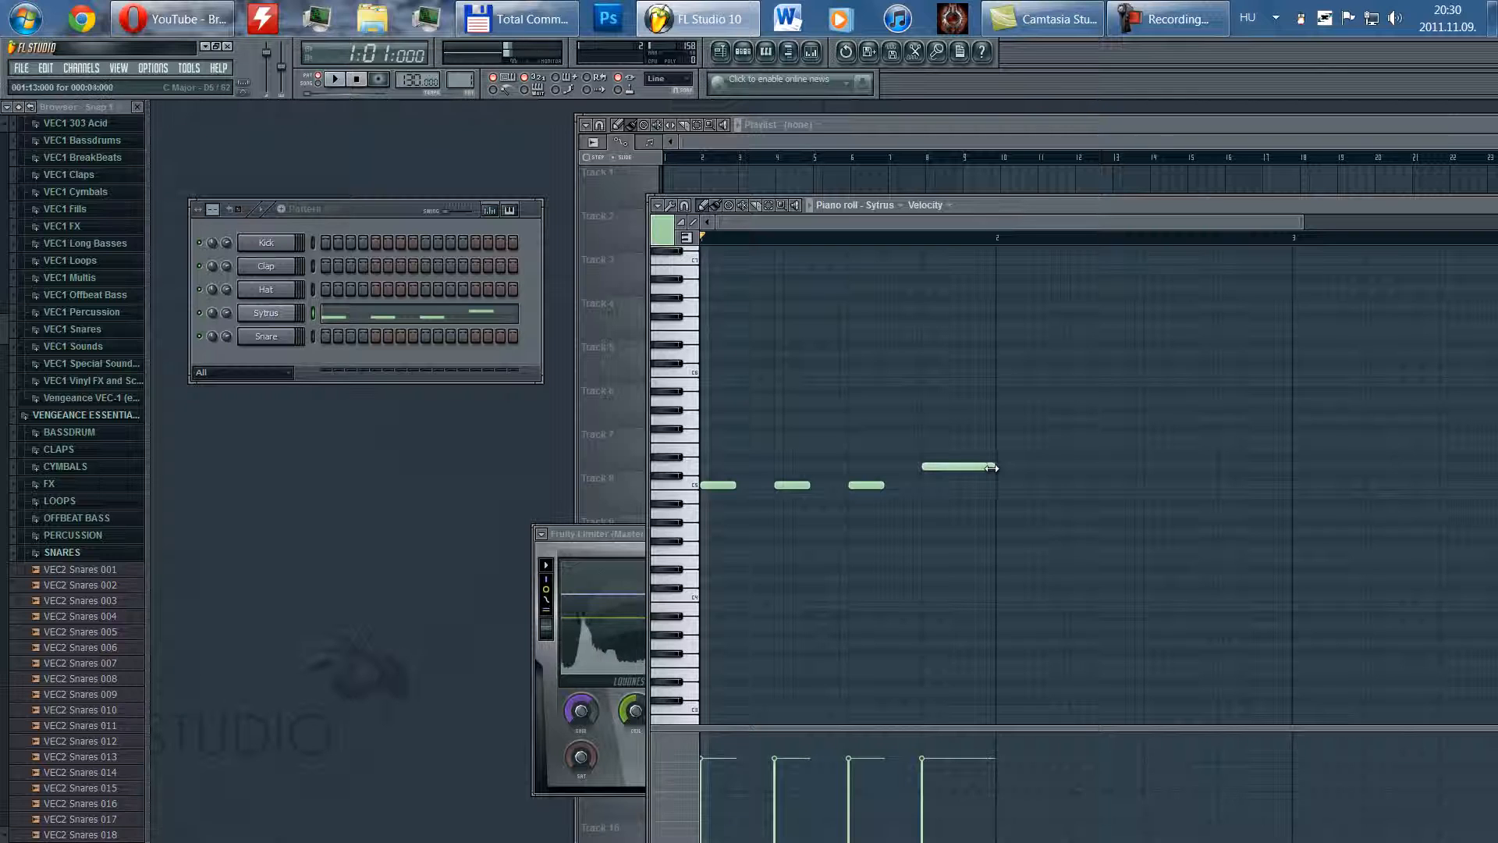
- Add a G5 note at 2:05 in the Sytrus melody and lengthen it to six steps
left_click(1075, 419)
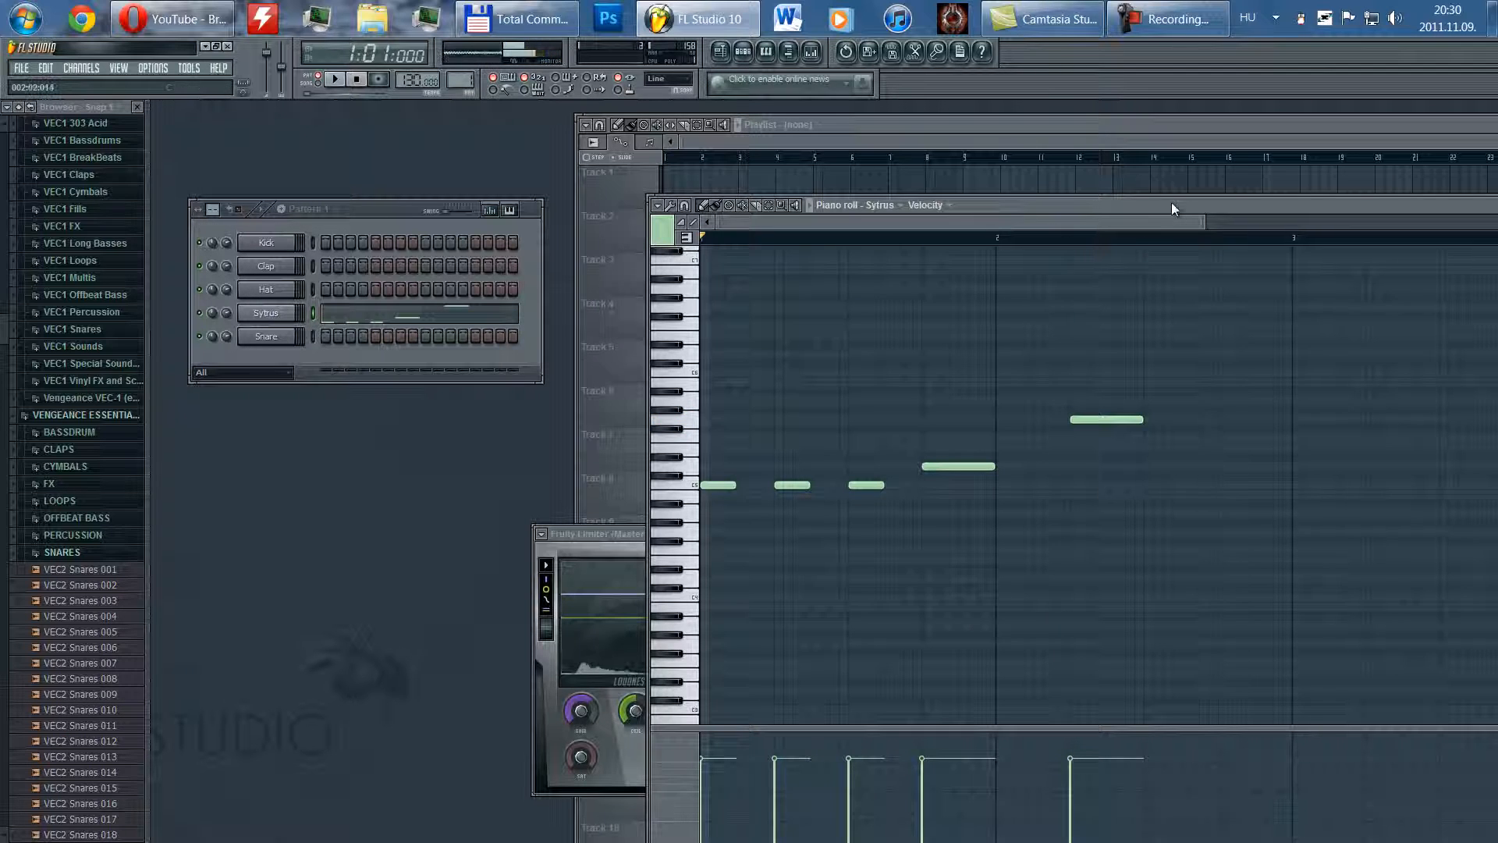
left_click_drag(1172, 203, 917, 193)
left_click_drag(890, 409, 926, 409)
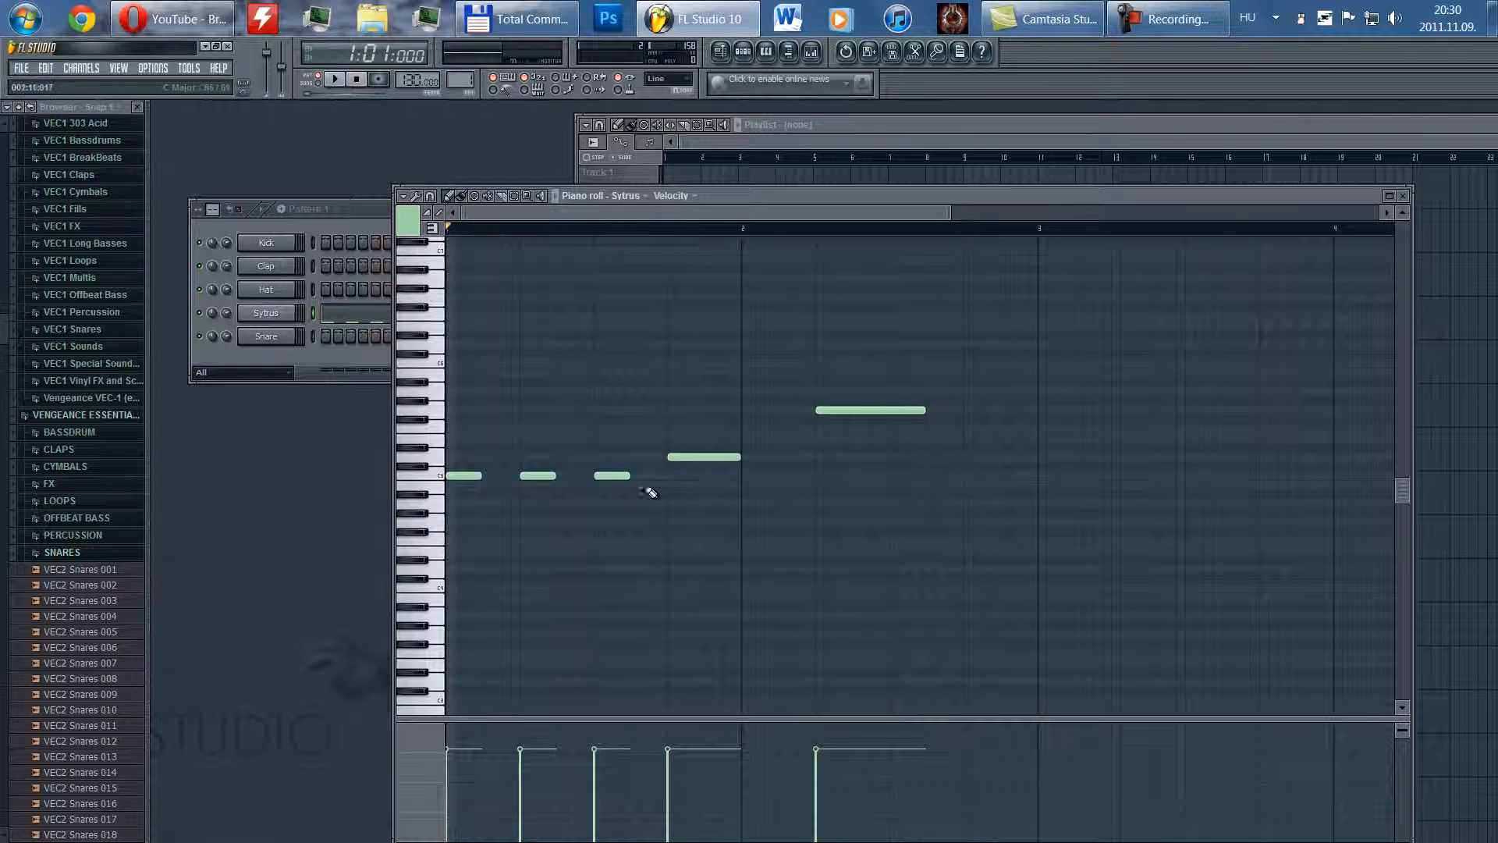
- Add two-step C5 notes at 2:13, 3:01 and 3:05, and finish with a four-step G4 note at 3:09
left_click(615, 475)
left_click(968, 478)
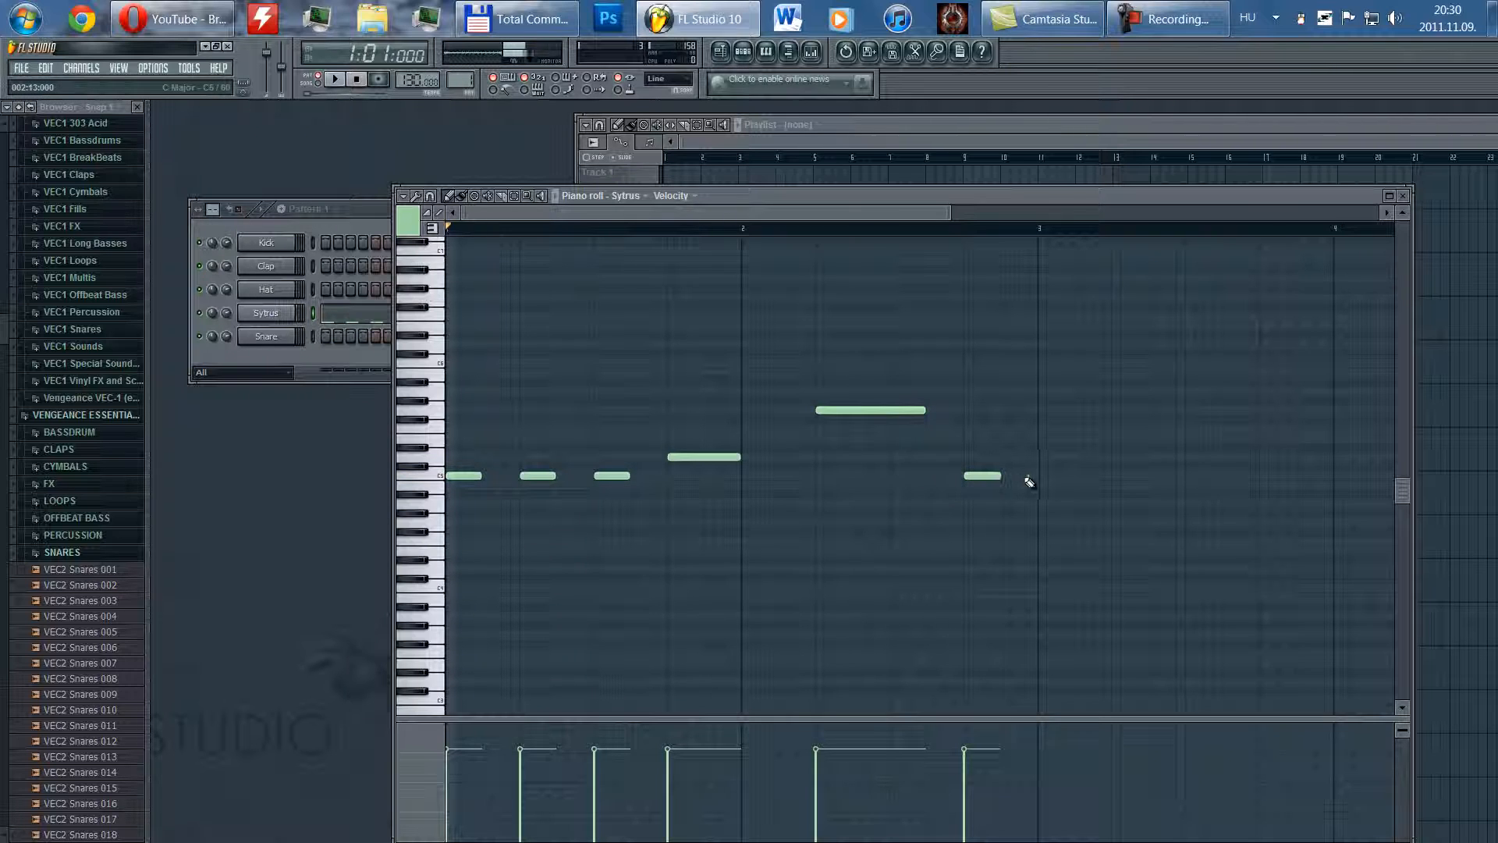
left_click(1052, 479)
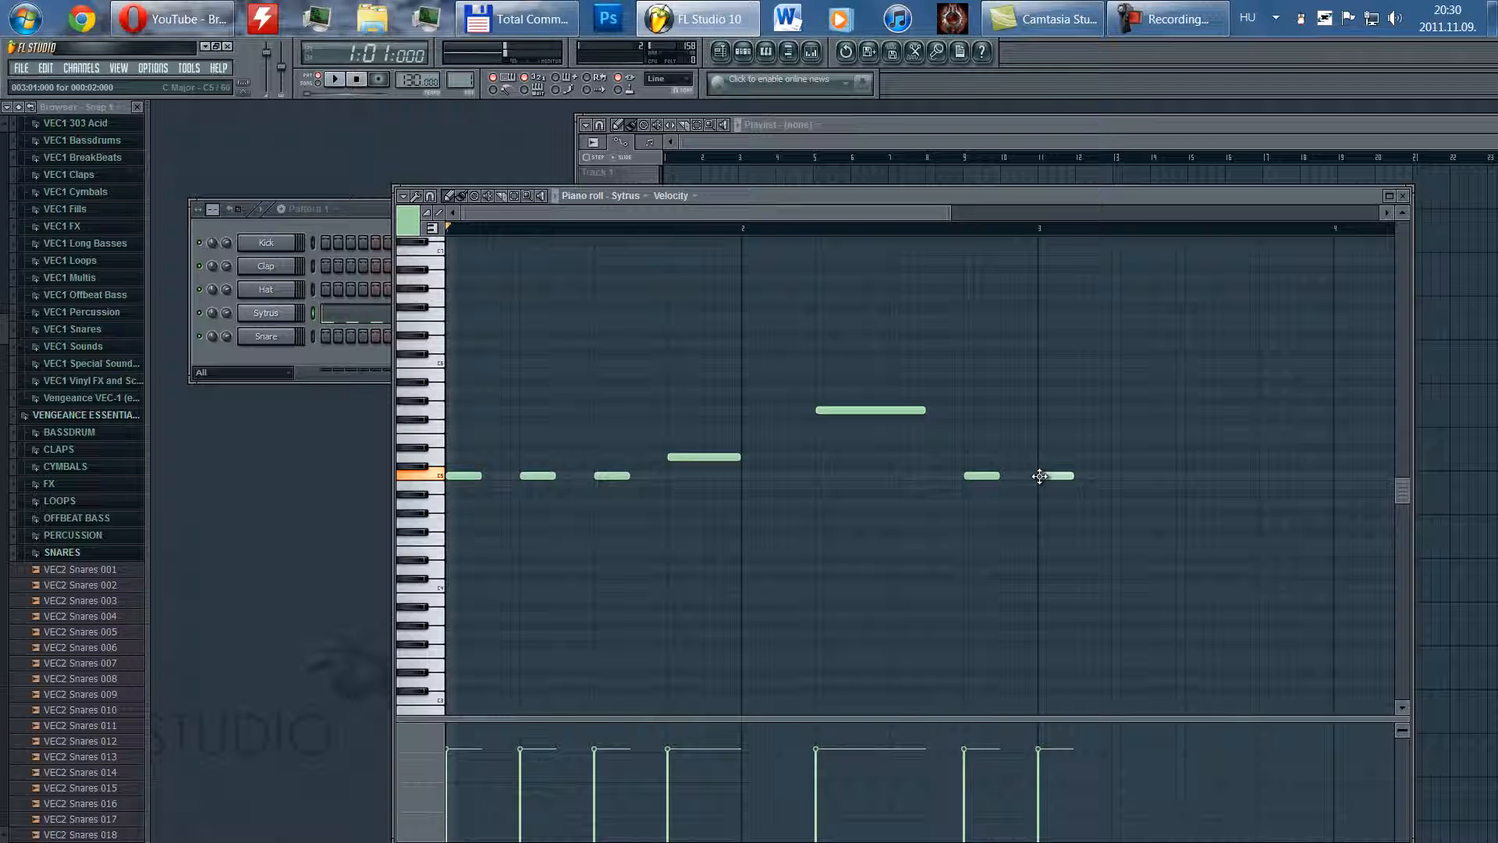
left_click(1112, 477)
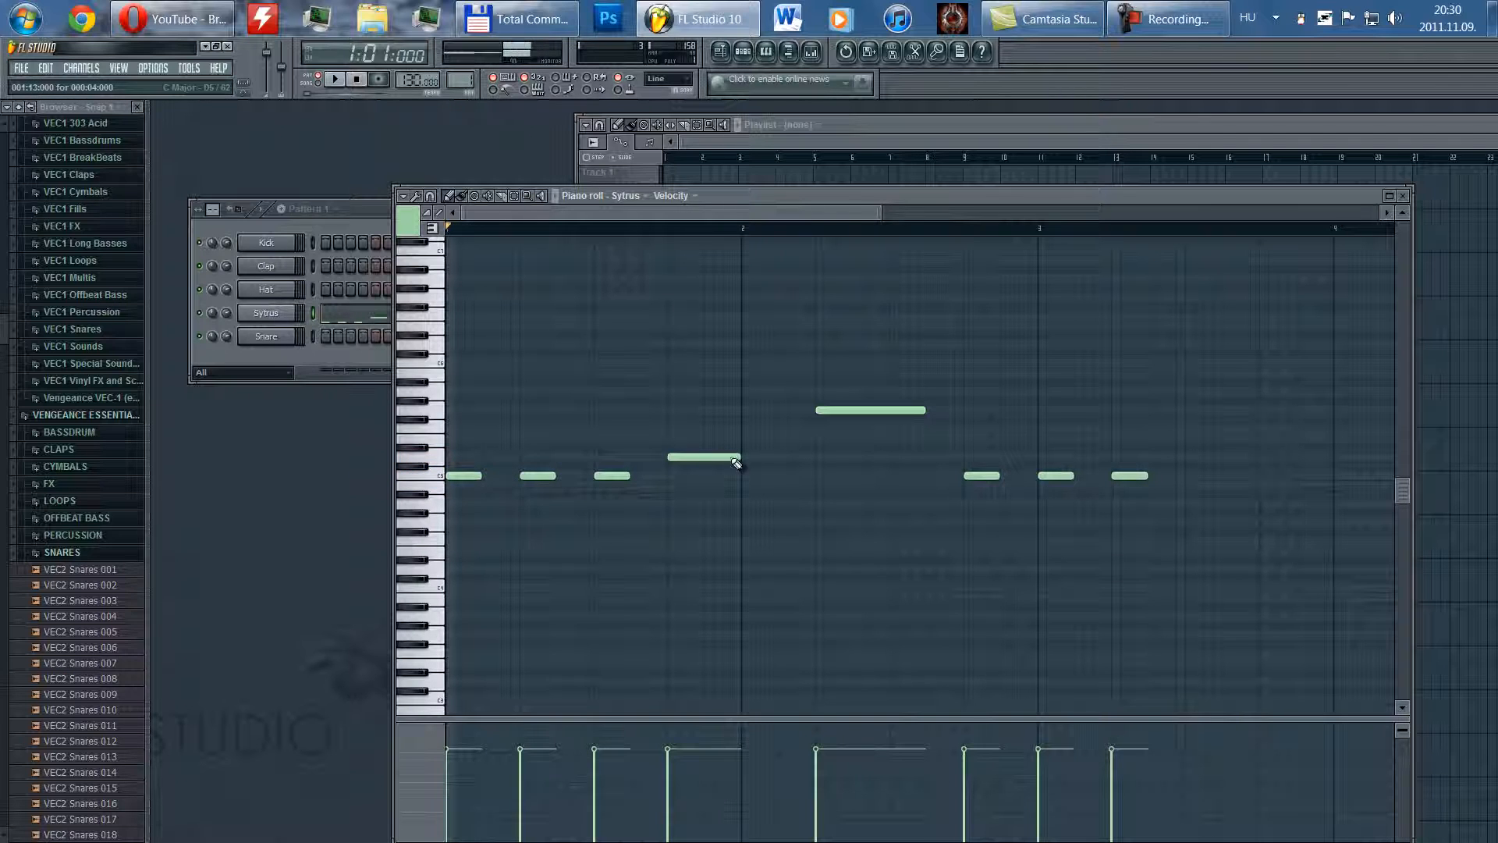
left_click(1202, 522)
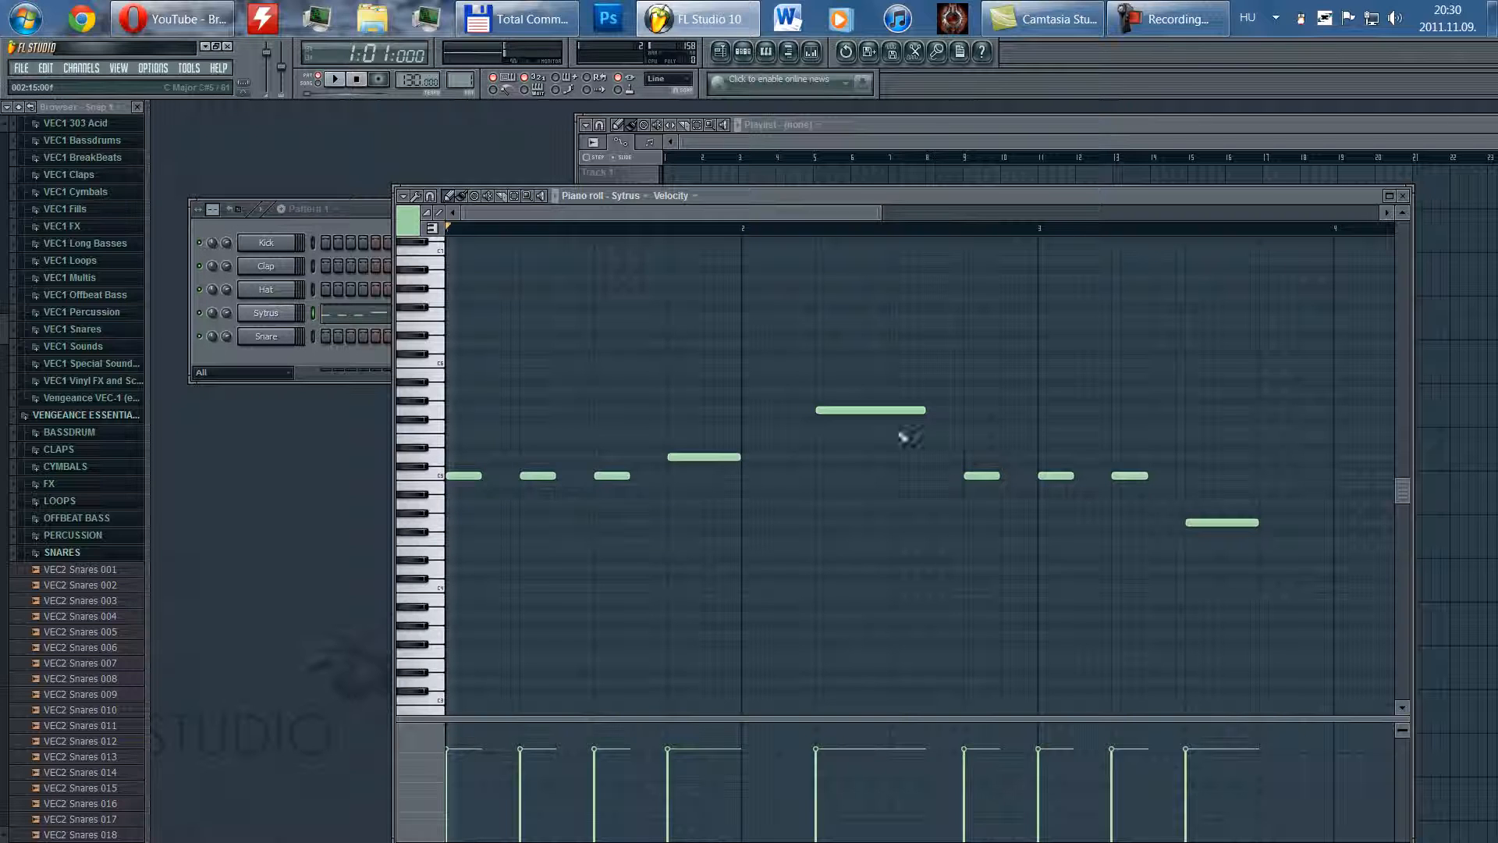
- Audition the finished melody, stop playback, and close the piano roll and Fruity Limiter windows
left_click(334, 79)
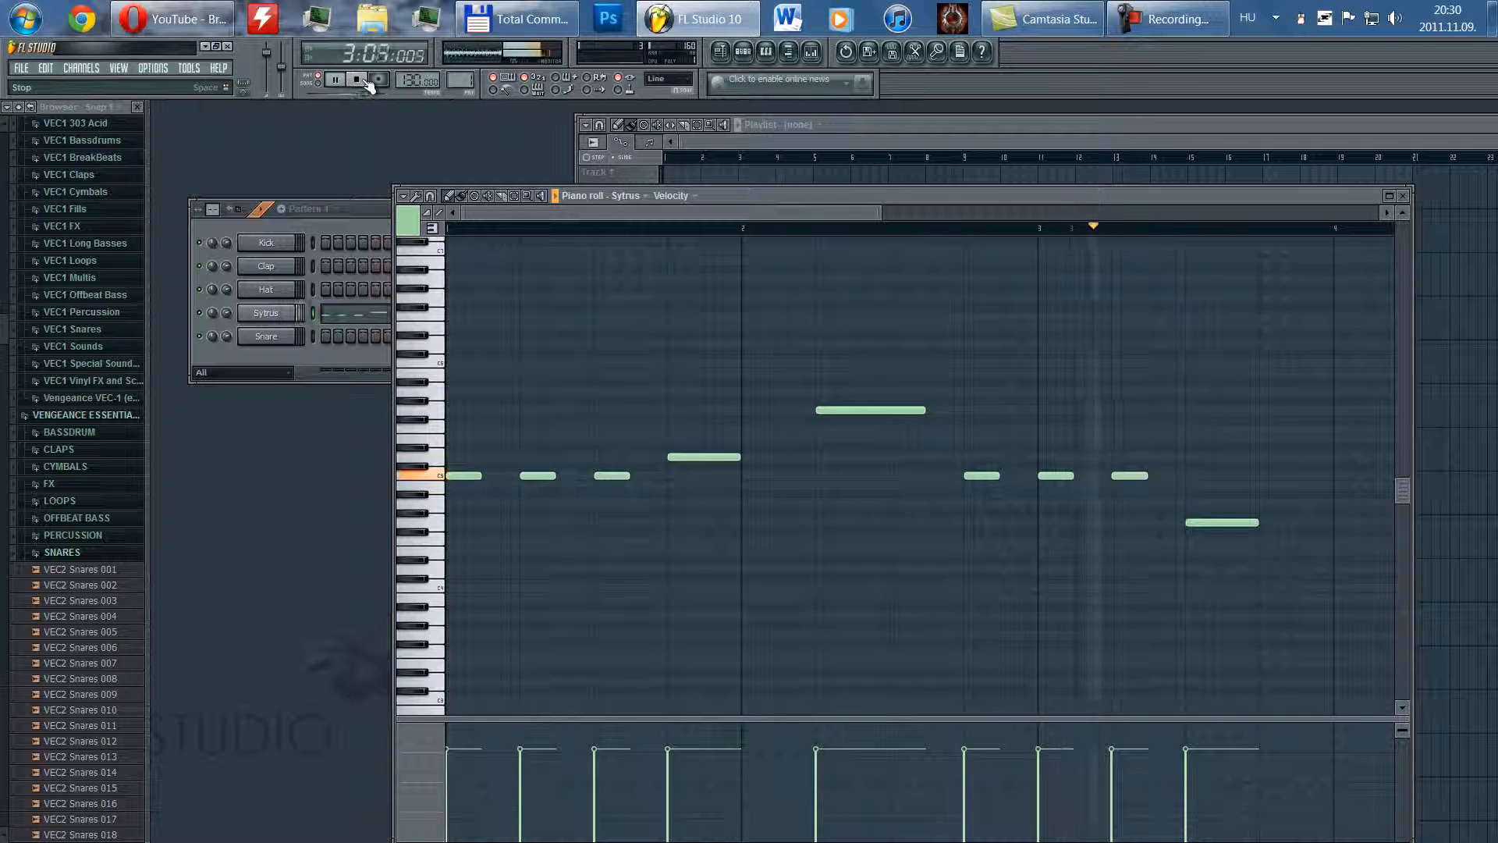
left_click(360, 81)
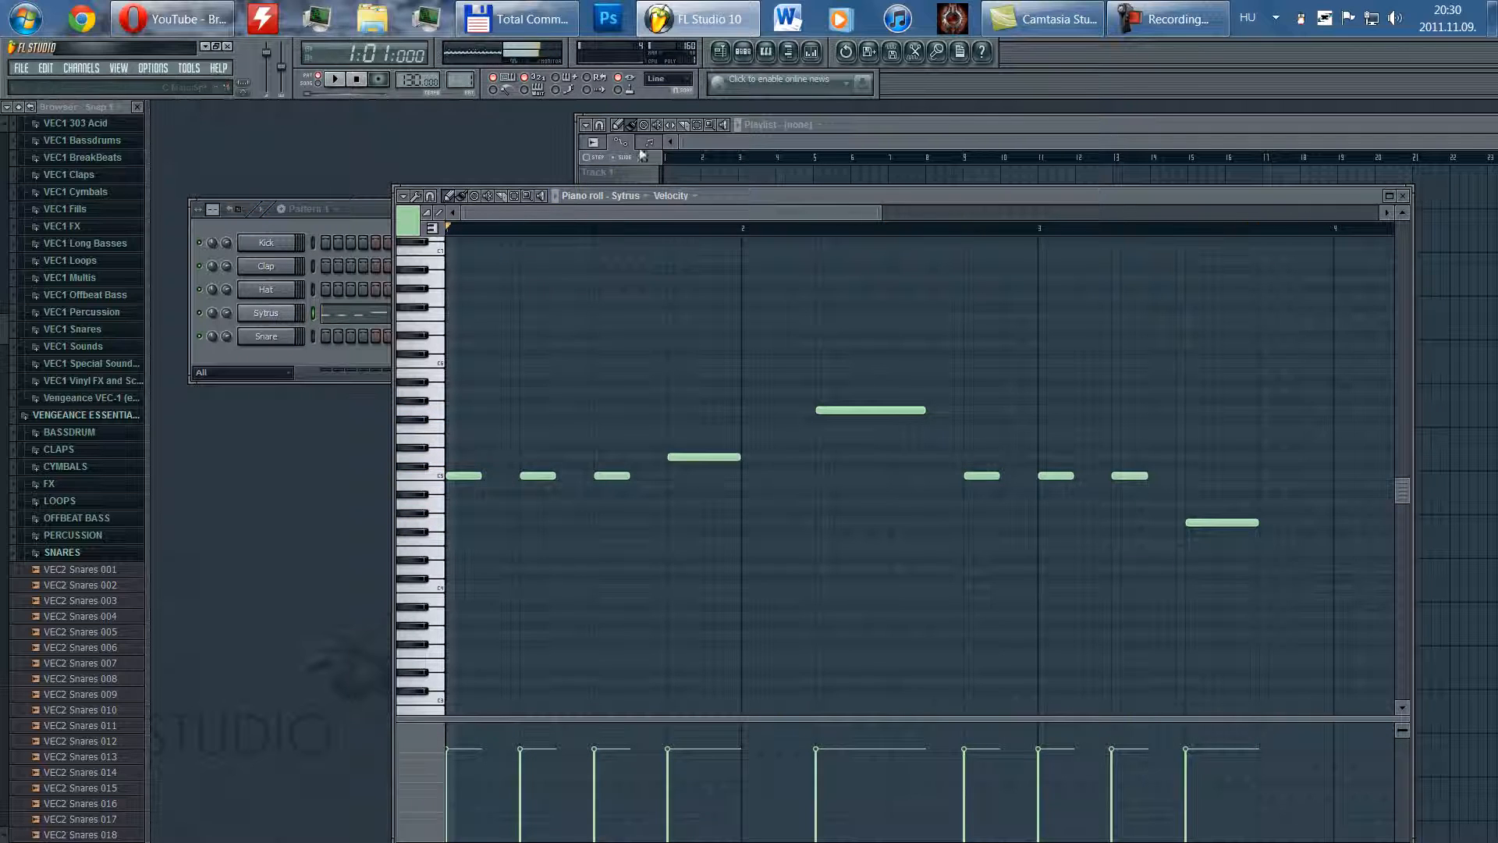
left_click(1402, 196)
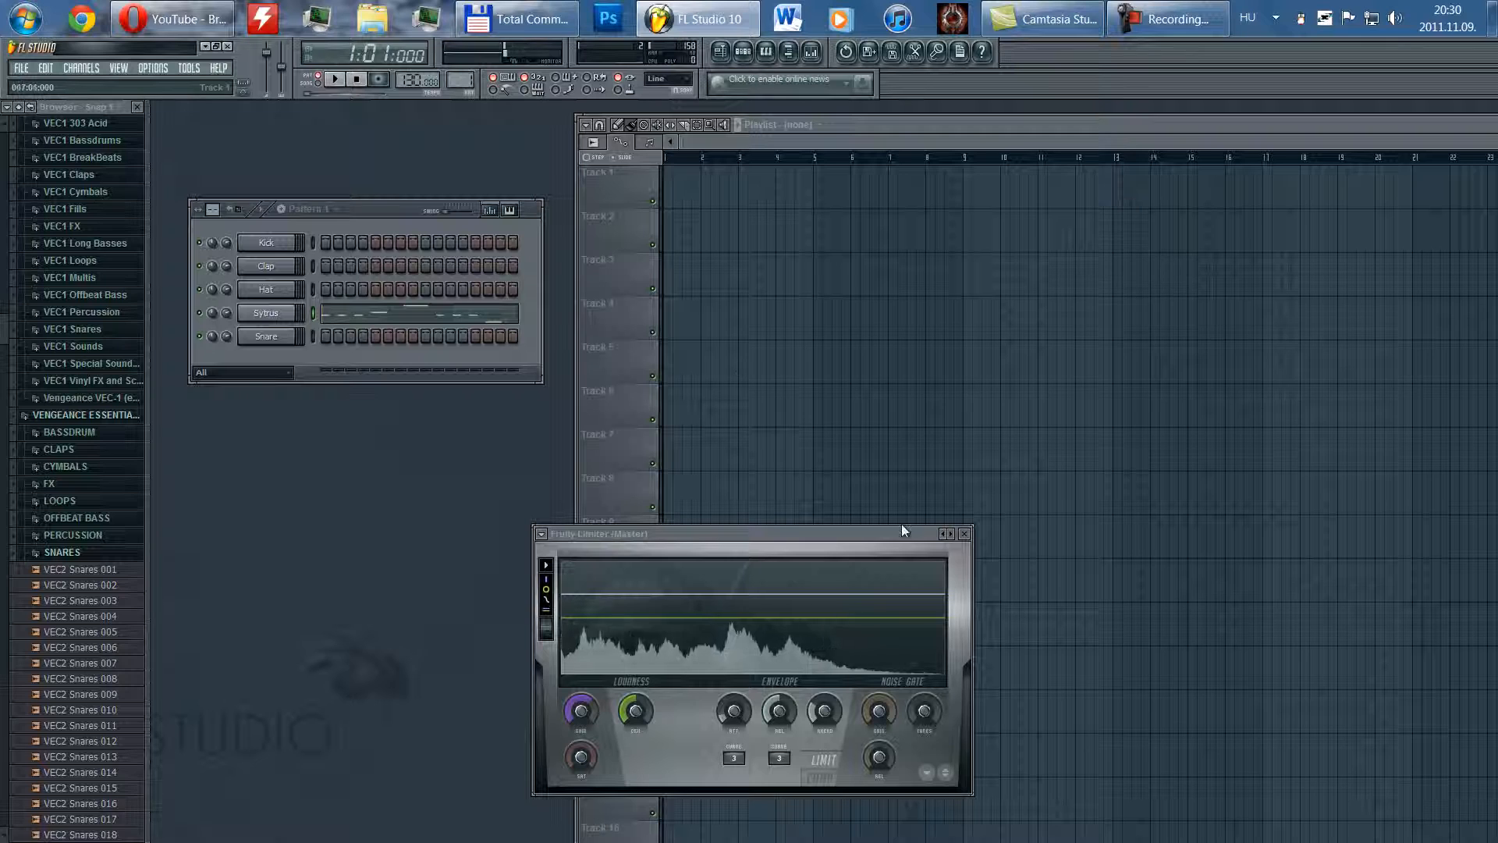
left_click(964, 533)
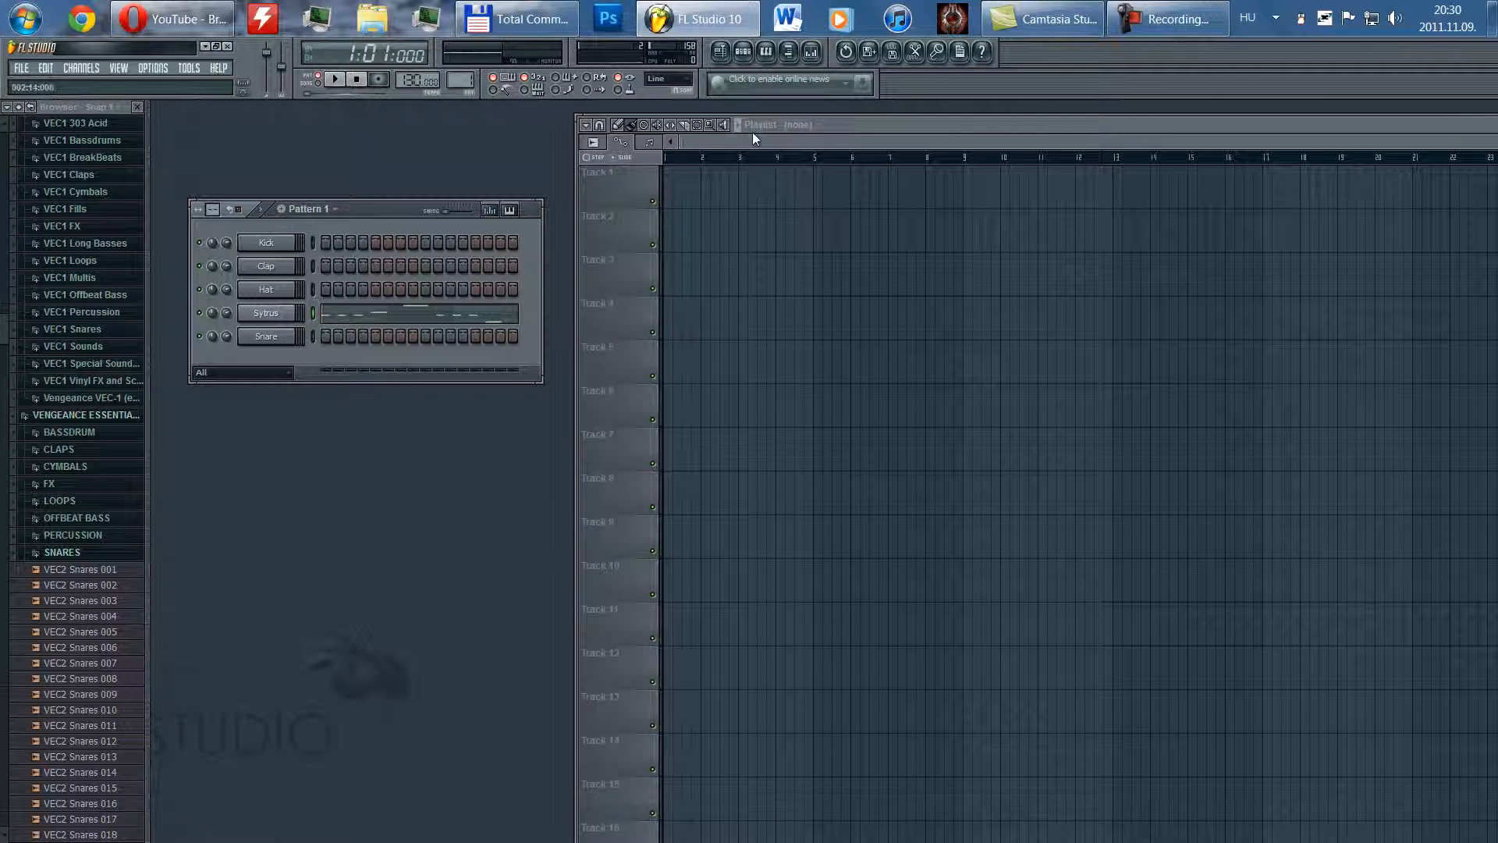
- Place four consecutive Pattern 1 clips on Track 1 of the playlist, starting at bar 1
left_click_drag(901, 130, 877, 135)
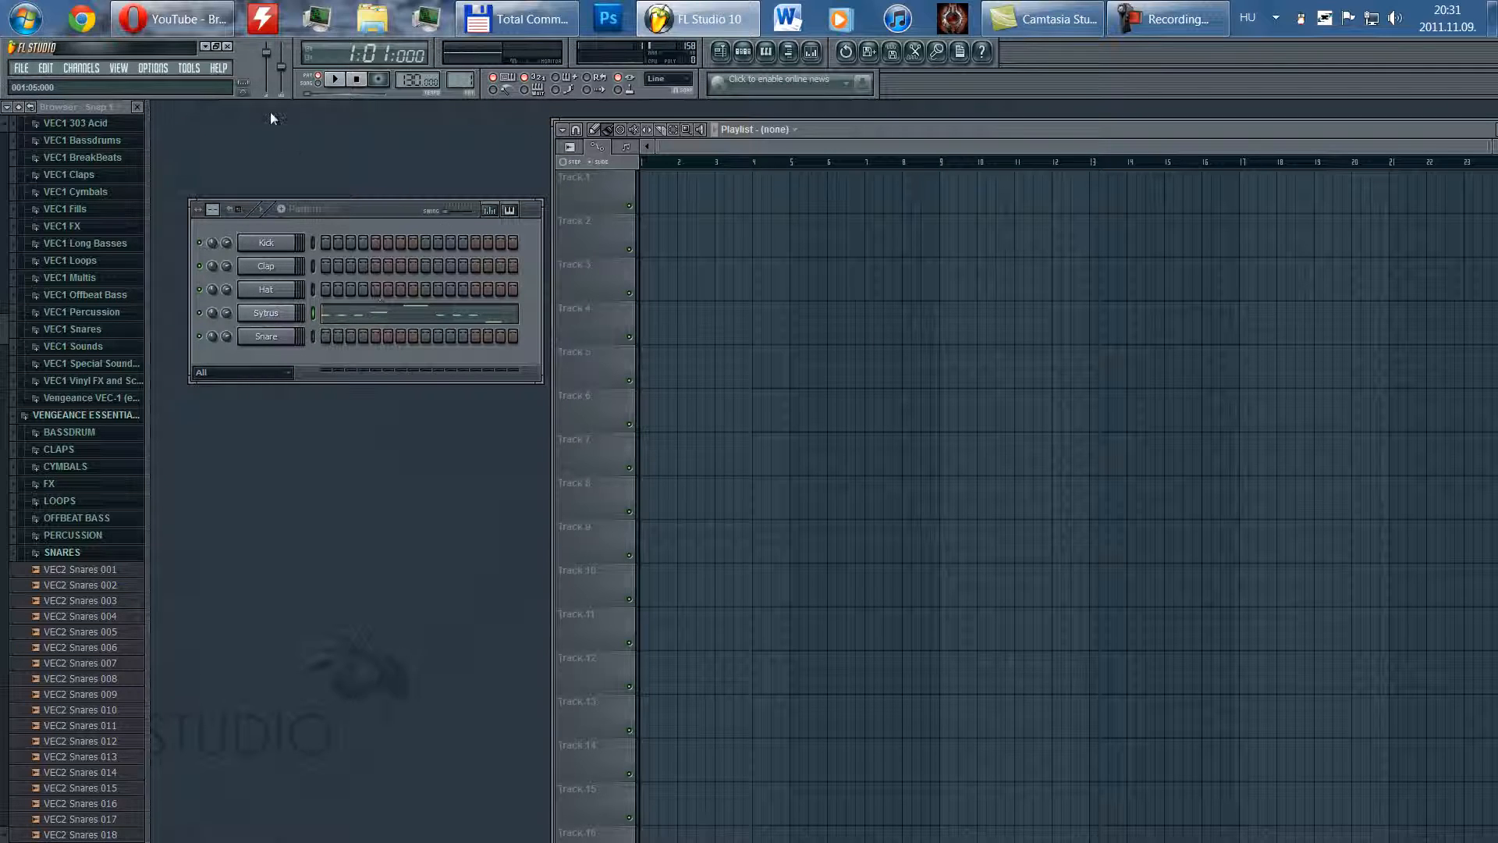
left_click(666, 205)
left_click(688, 226)
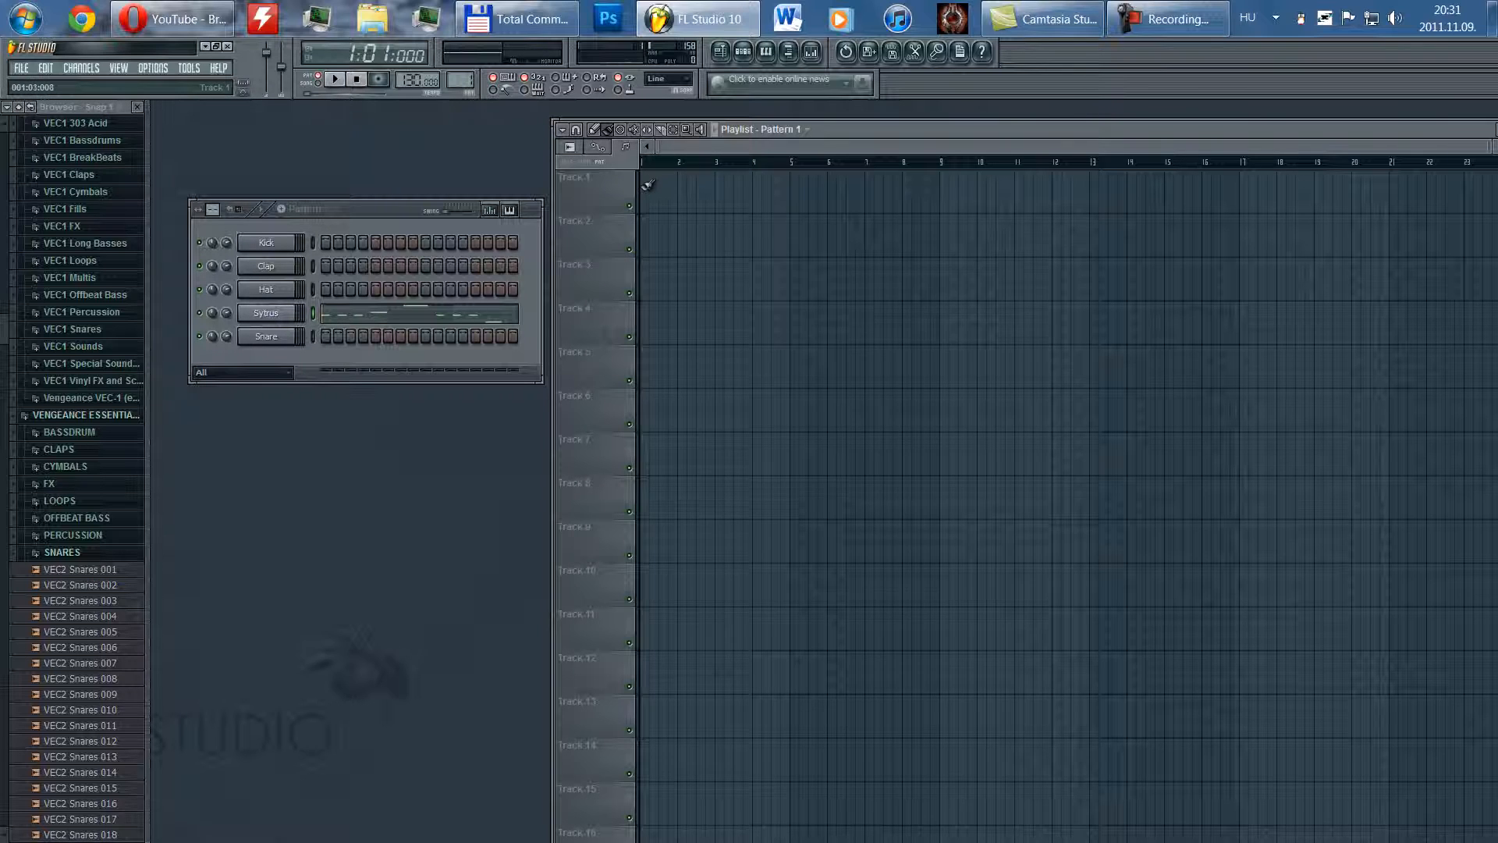
left_click_drag(652, 187, 1007, 190)
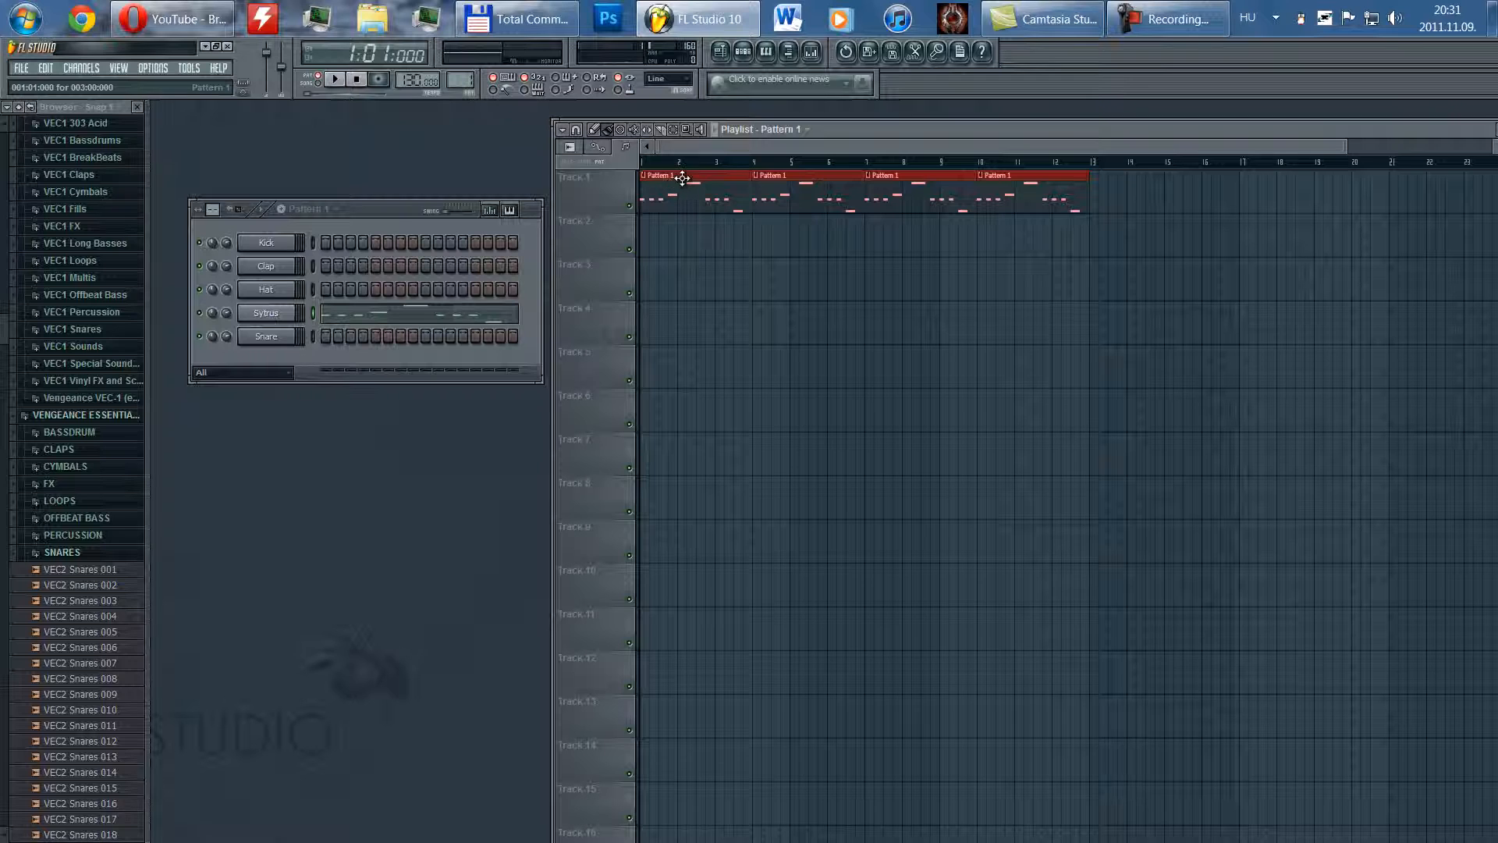
- Switch playback to song mode and briefly play the arrangement from the start
left_click(318, 82)
left_click(342, 79)
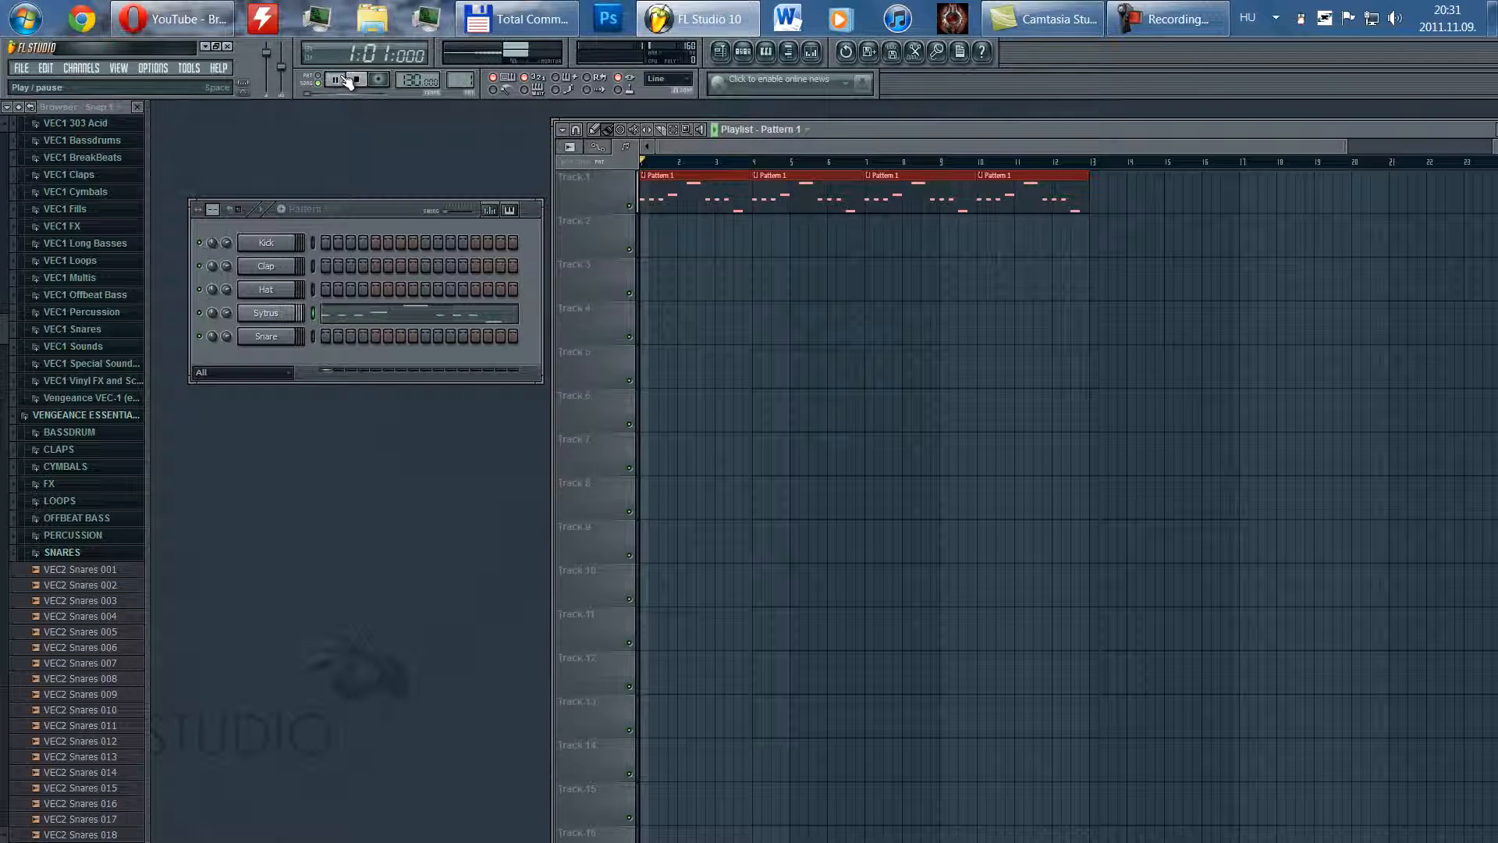
key("space")
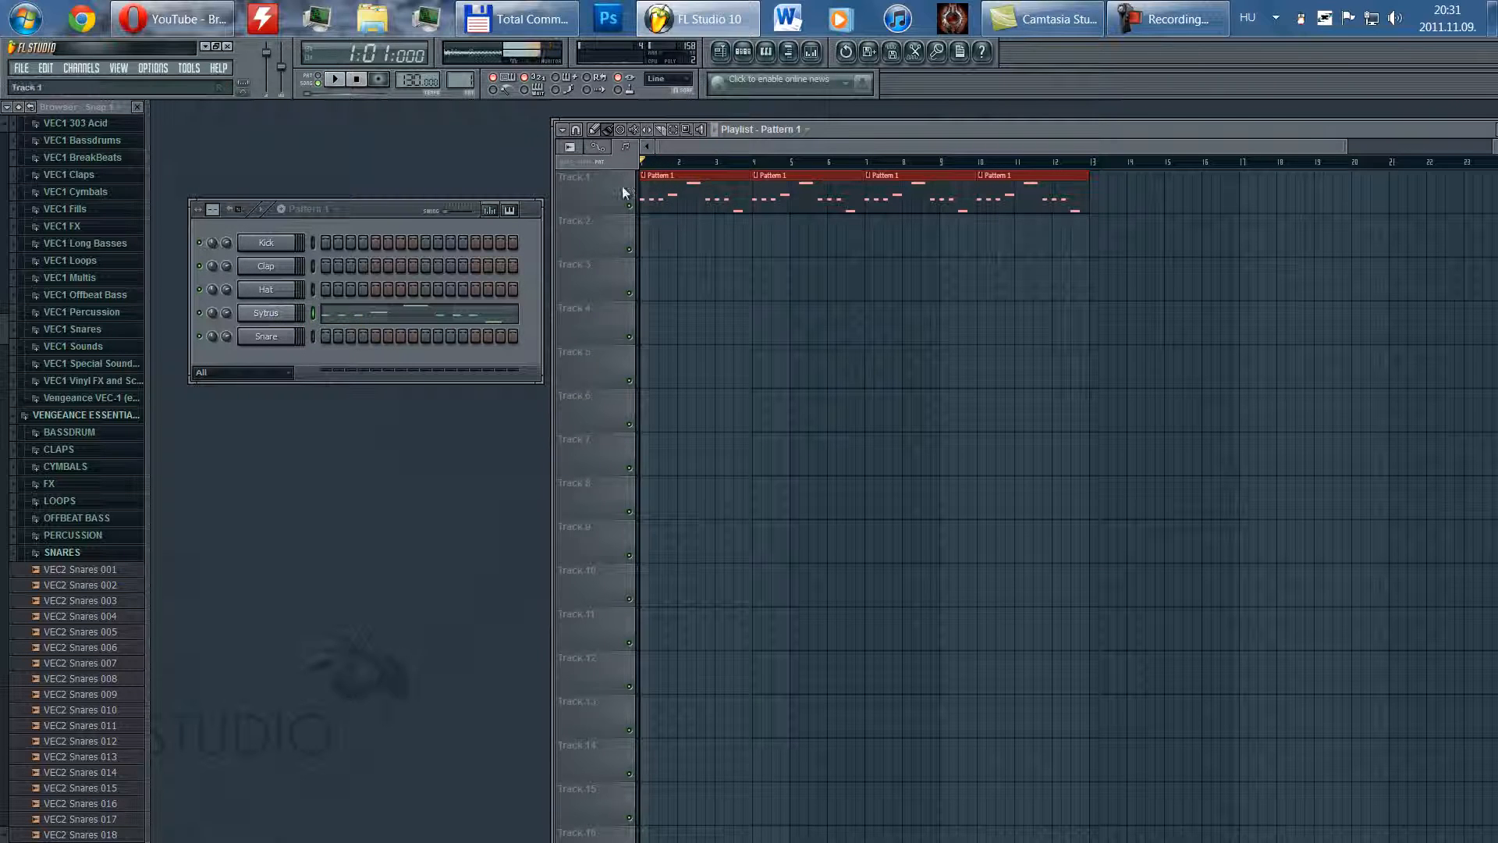
- Create an automation clip for the Sytrus channel's volume
left_click(226, 312)
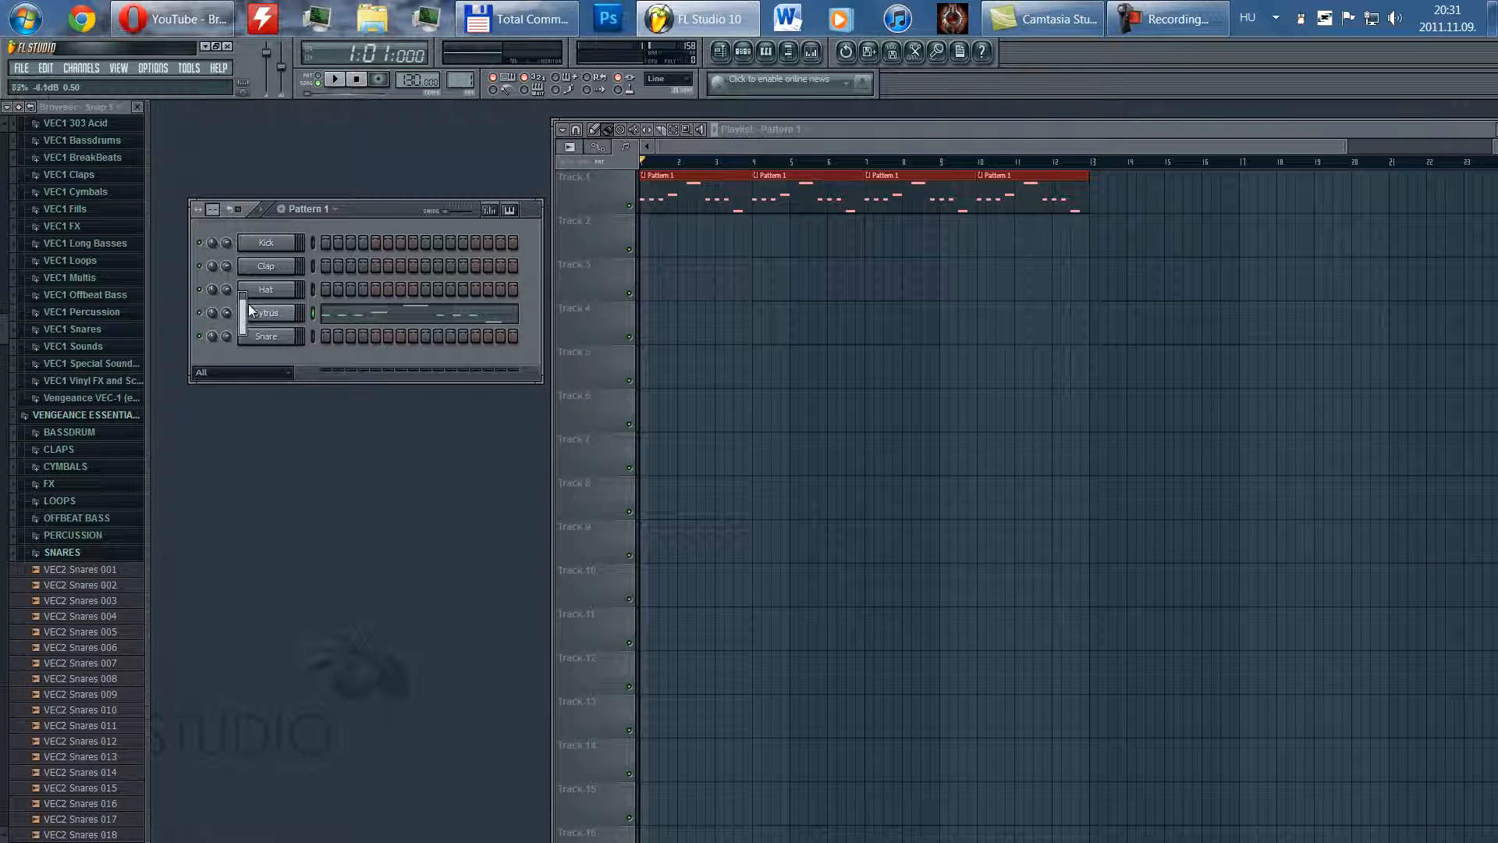
right_click(249, 306)
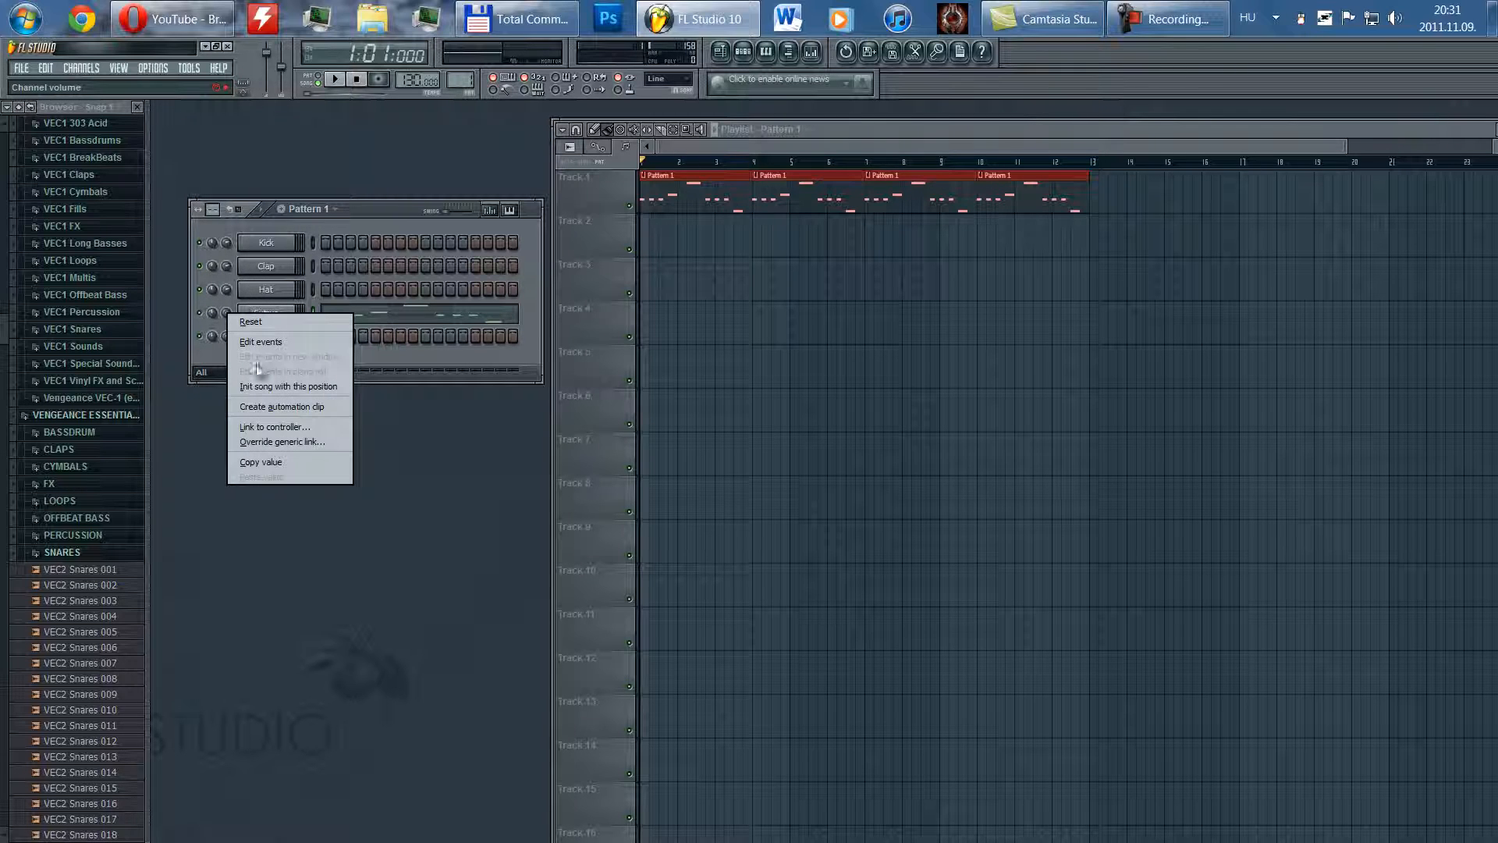
left_click(294, 406)
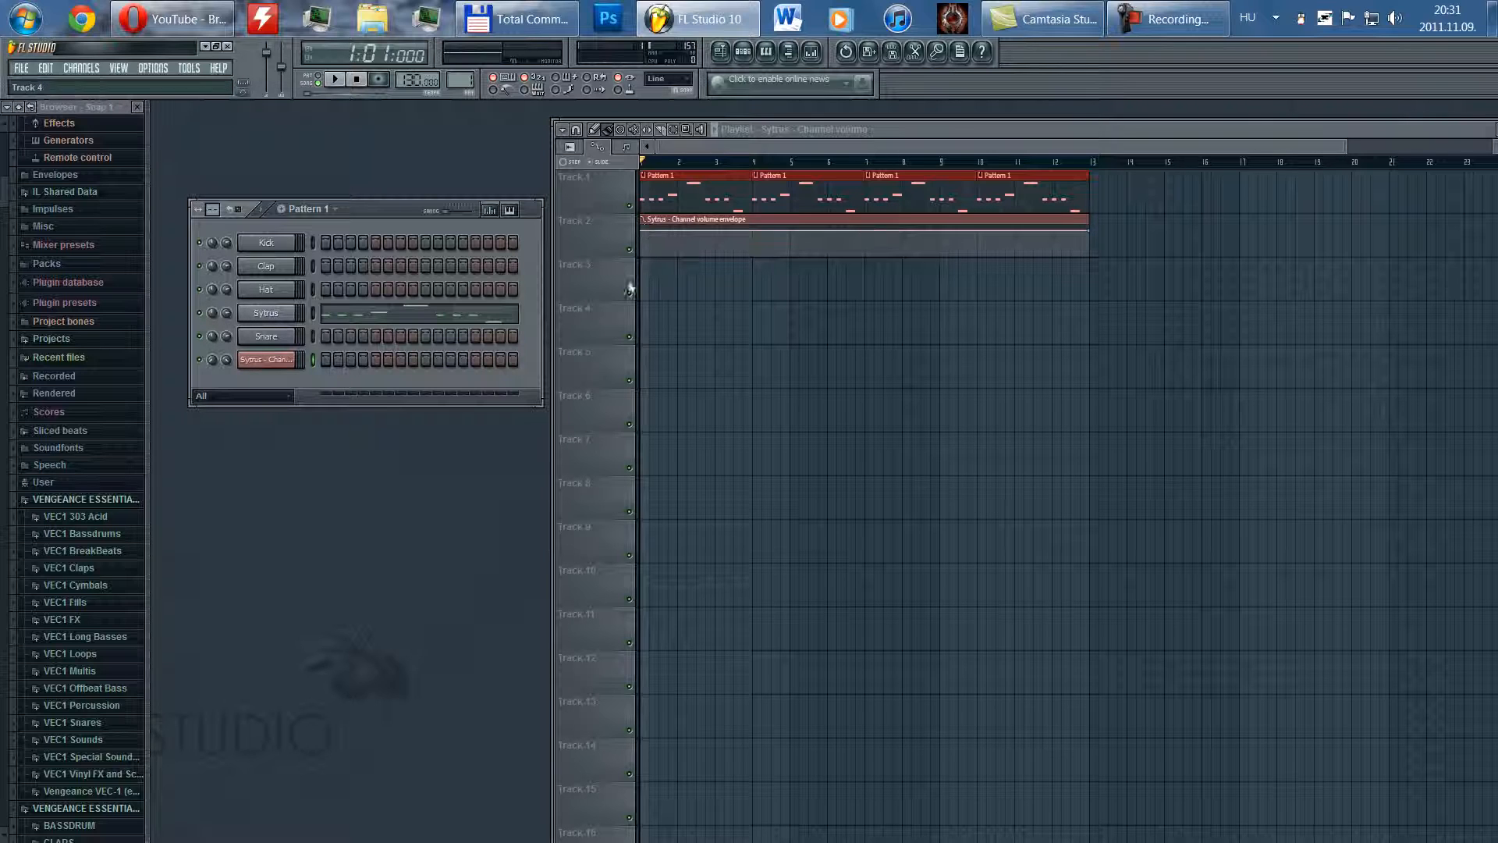
- Open the Sytrus plugin, try its volume decay slider, and audition the melody before stopping playback
left_click(270, 314)
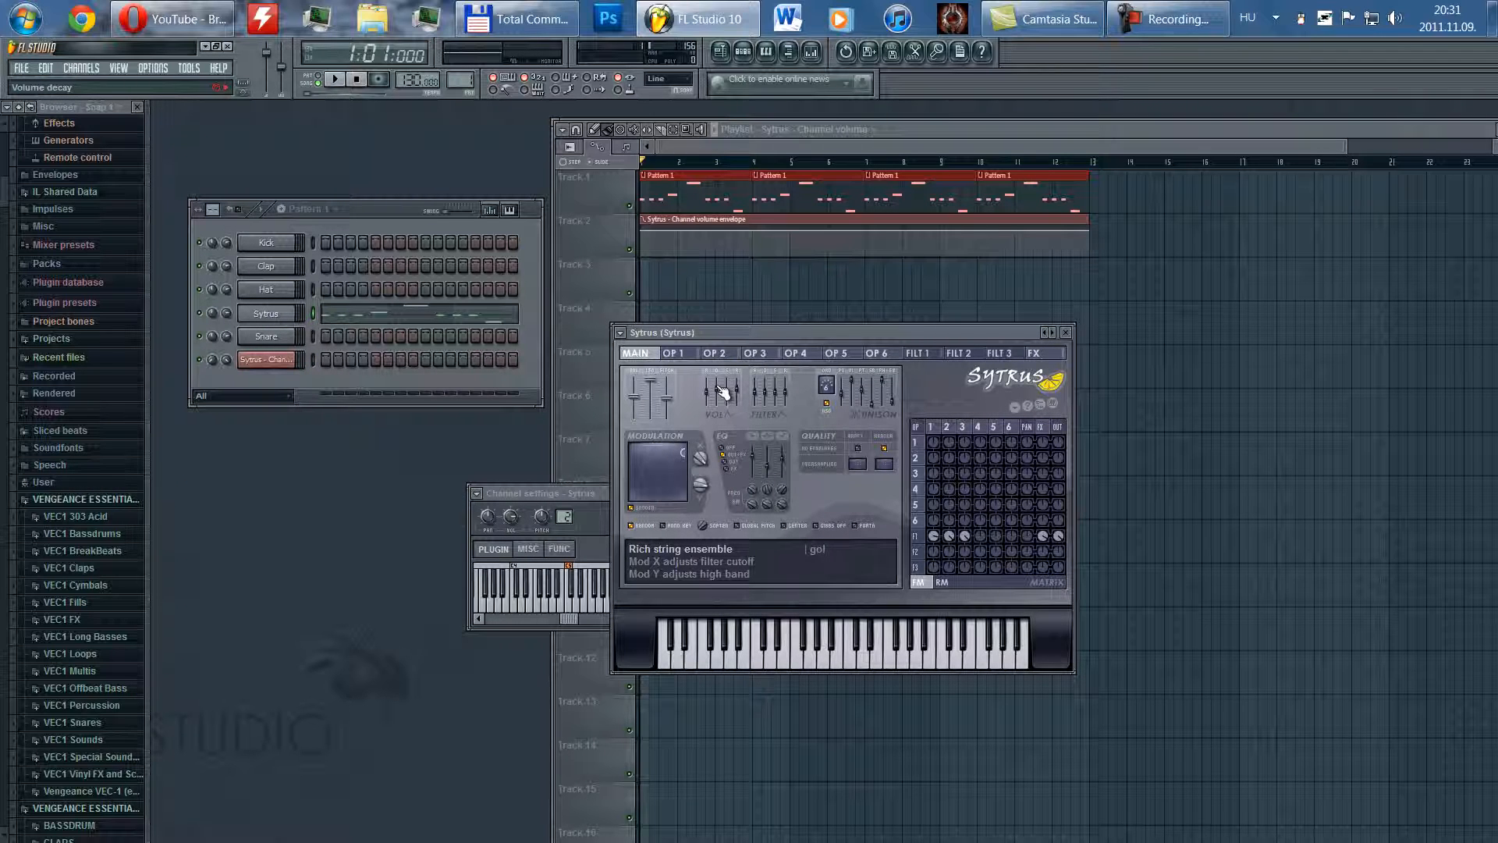
mouse_move(721, 392)
left_mouse_down()
mouse_move(722, 414)
mouse_move(715, 368)
mouse_move(711, 417)
mouse_move(697, 402)
left_mouse_up()
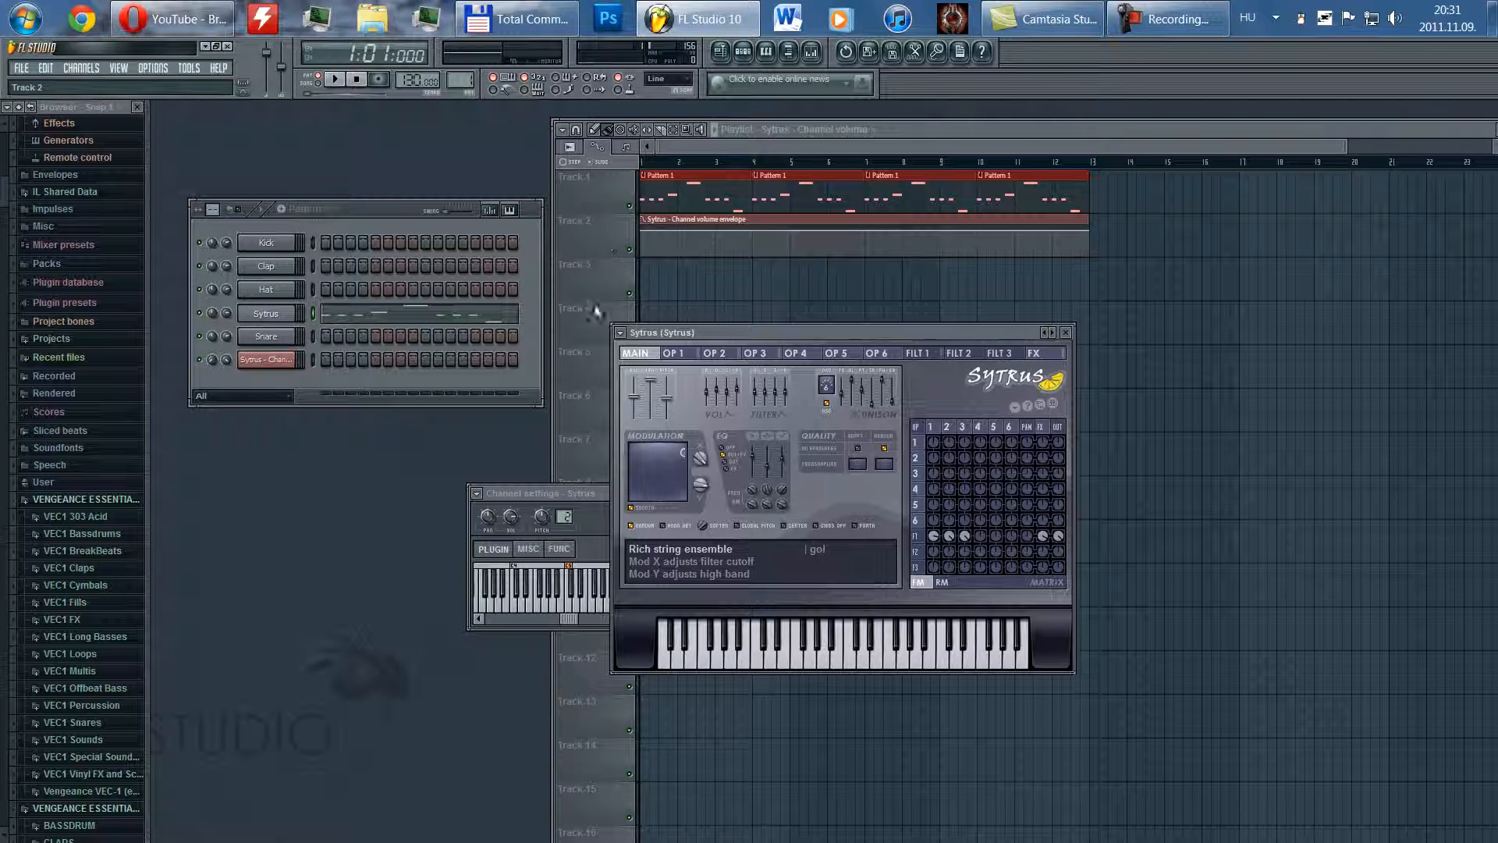
left_click(334, 79)
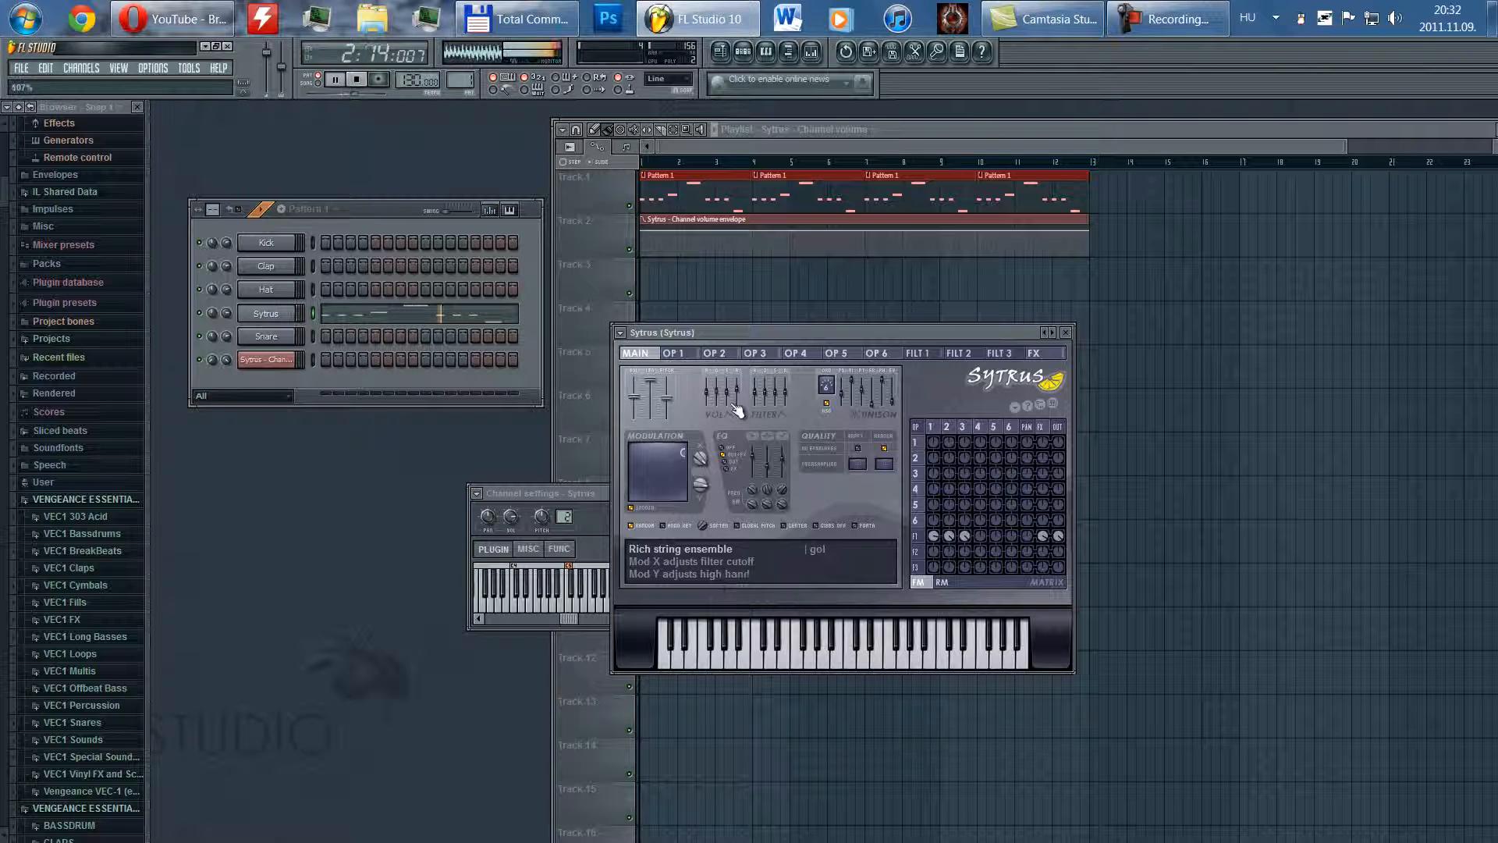
left_click(356, 78)
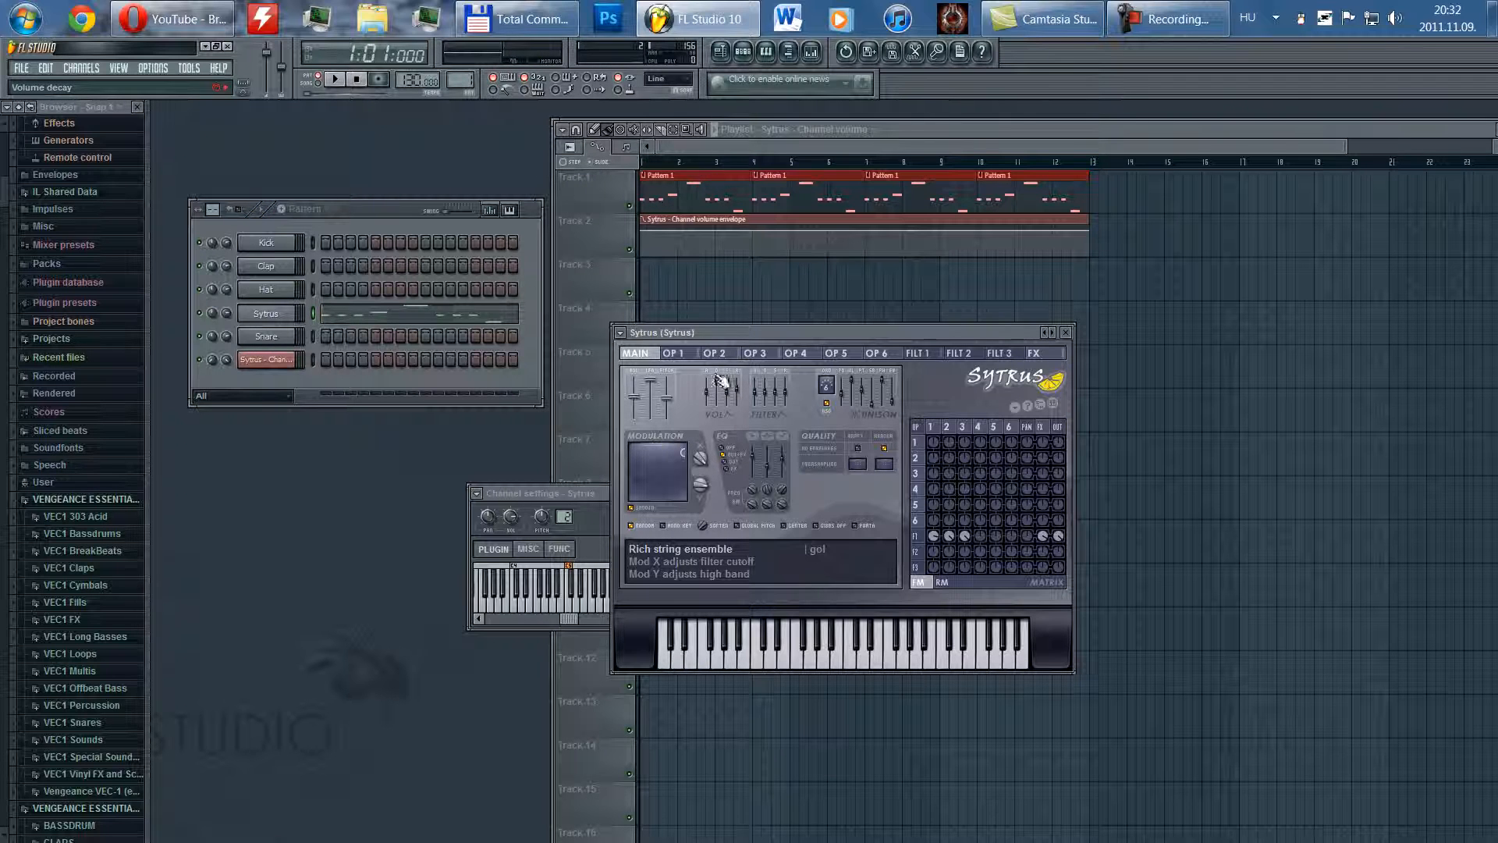
left_click(621, 333)
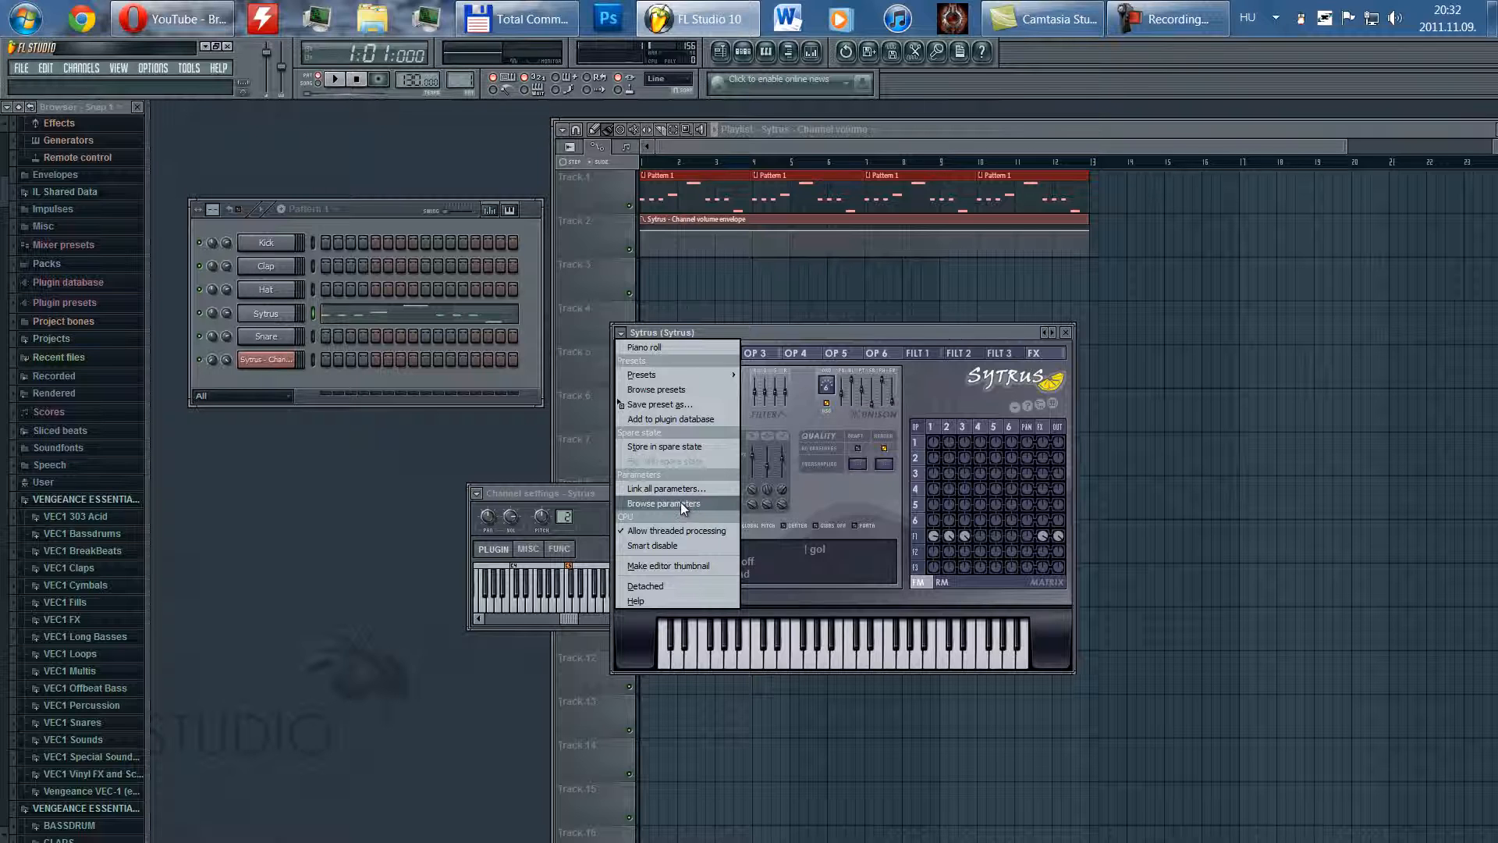
left_click(68, 71)
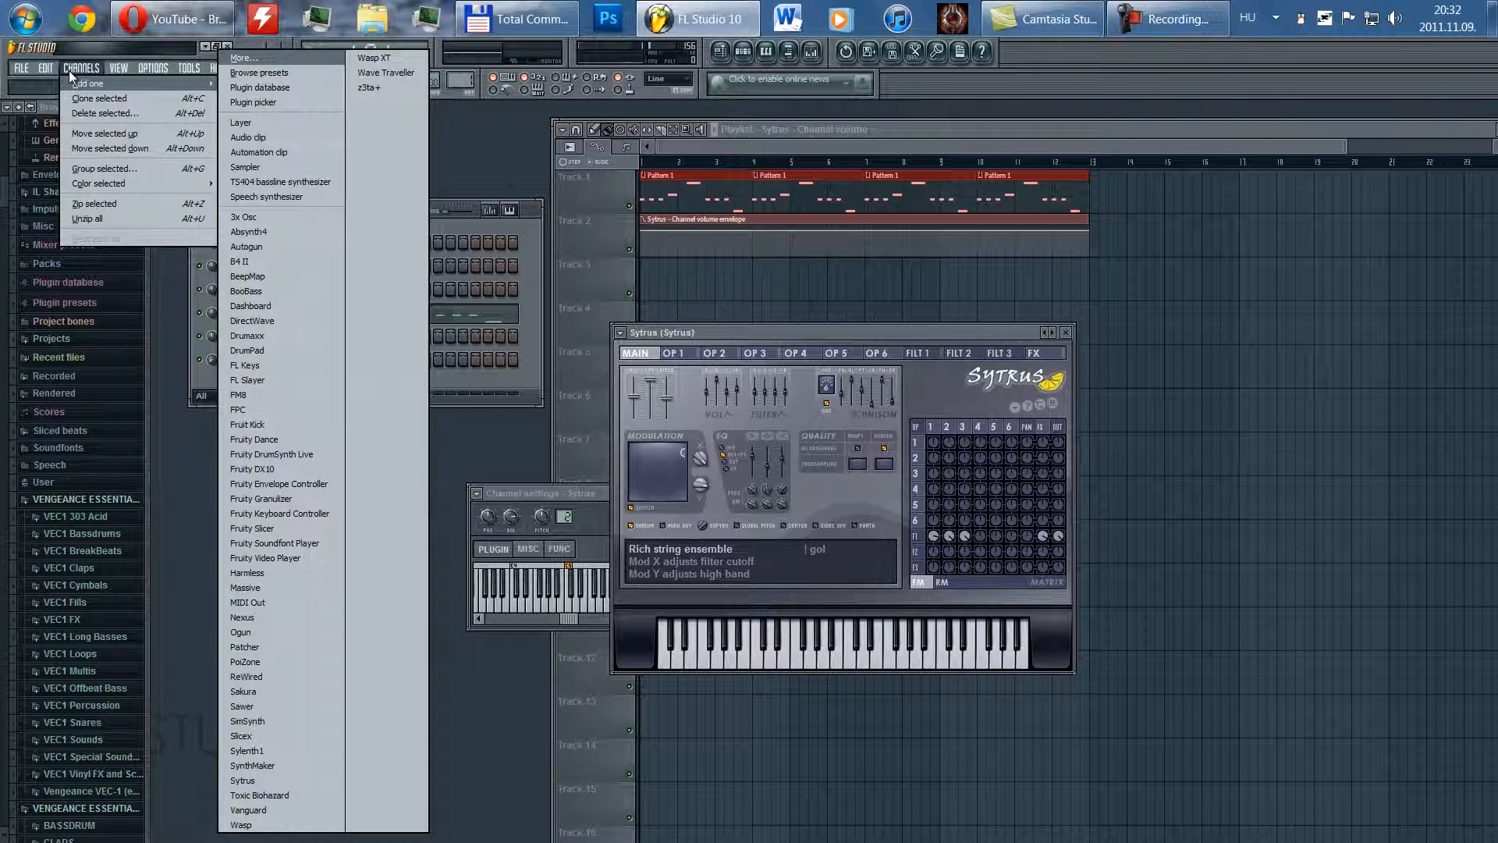
mouse_move(131, 72)
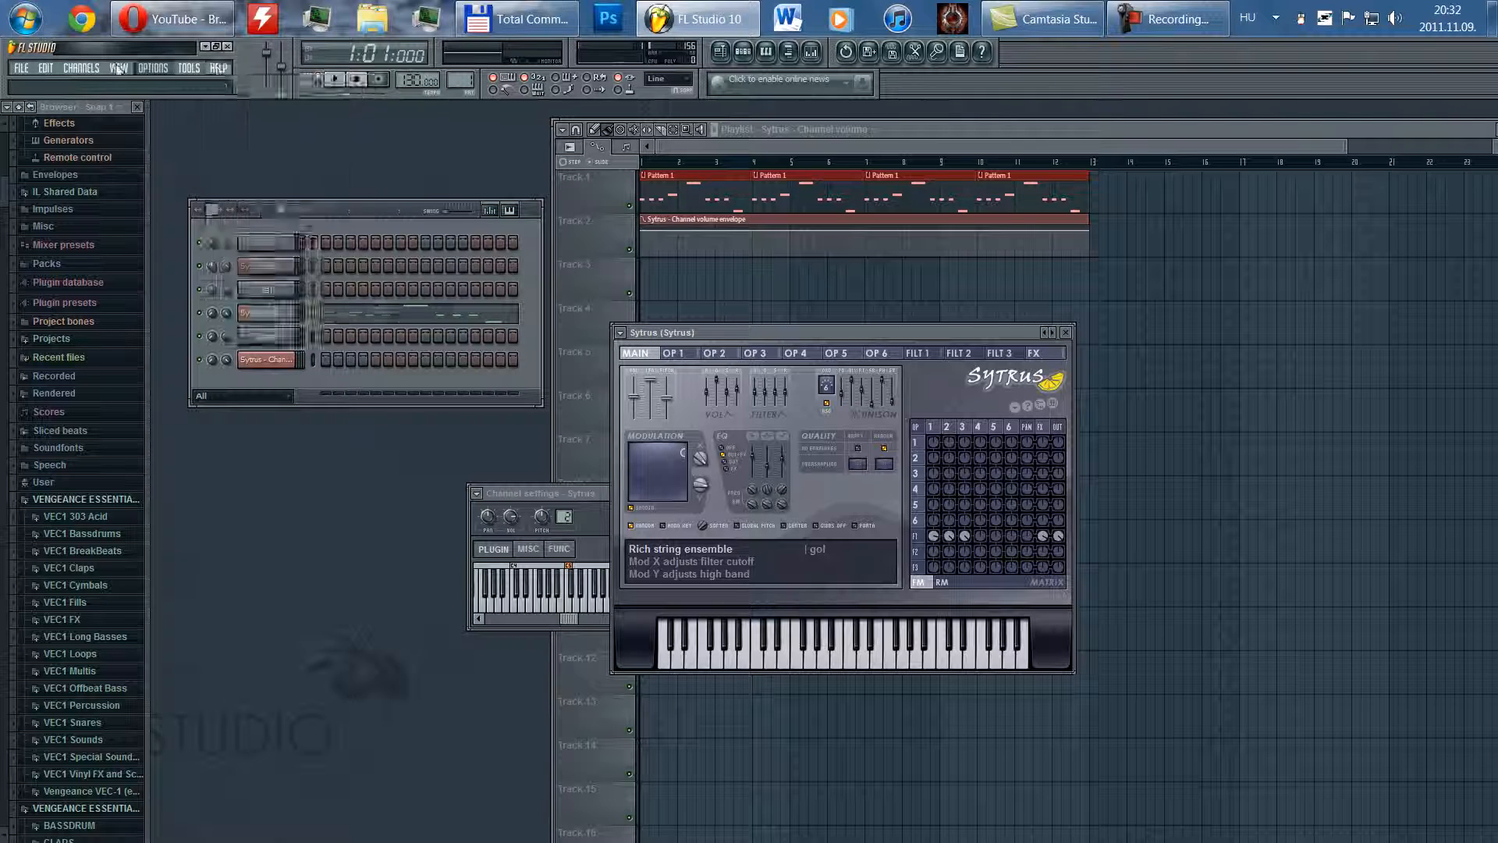
mouse_move(82, 68)
mouse_move(17, 68)
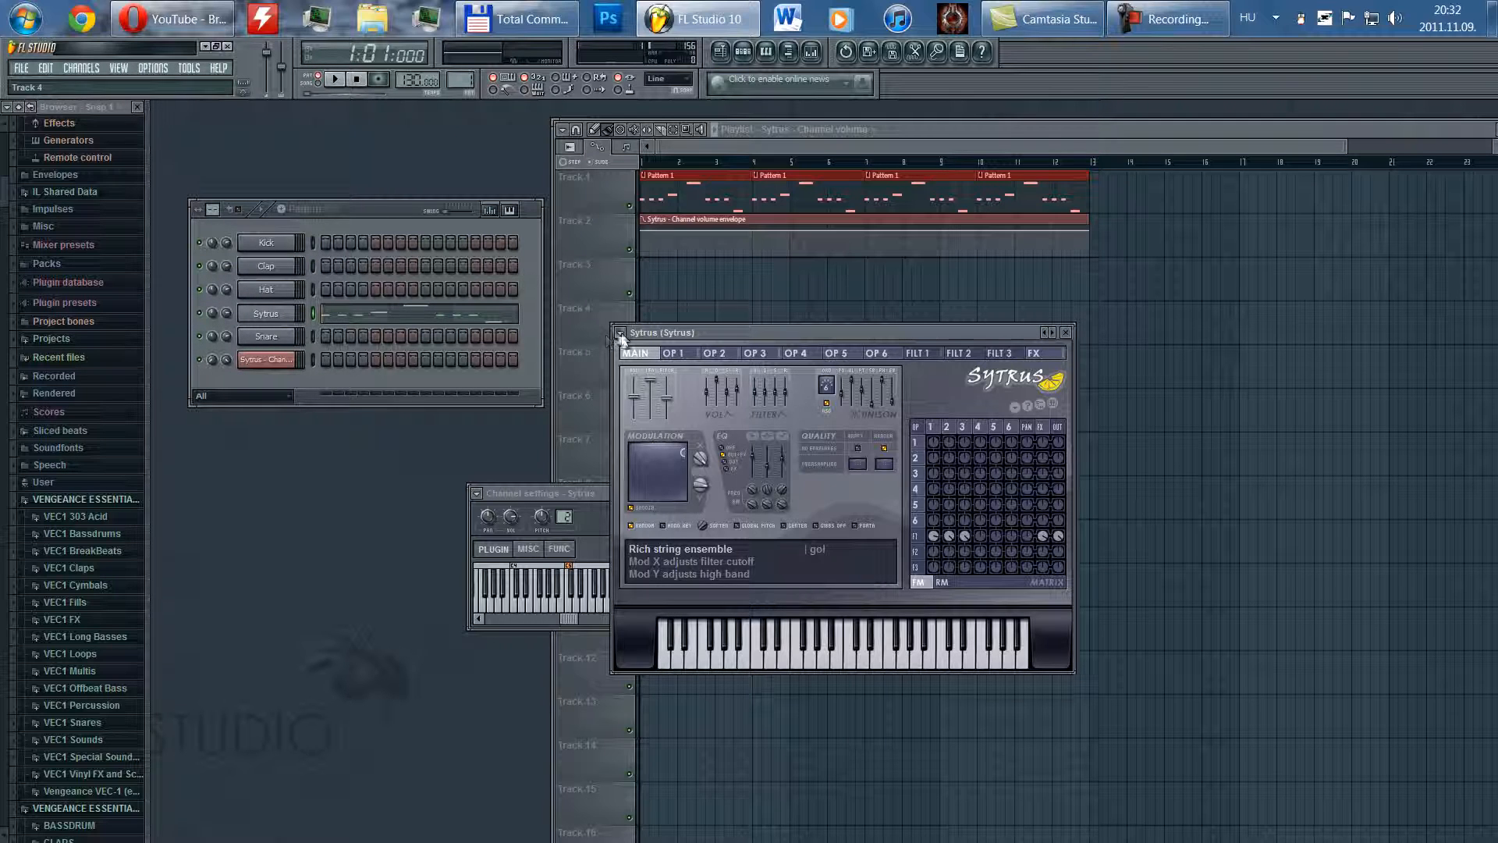
left_click(621, 333)
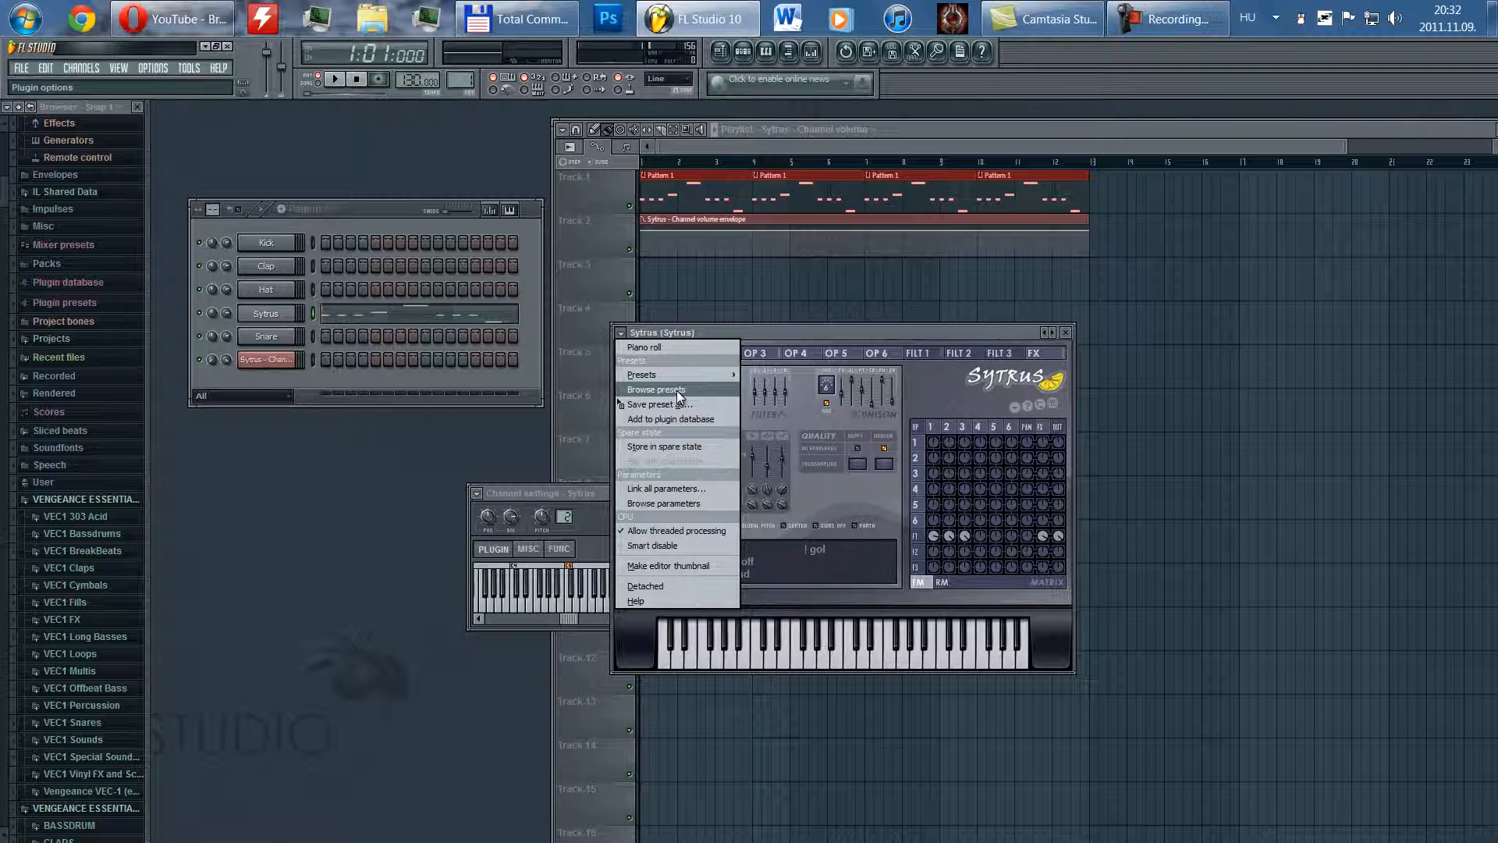
mouse_move(680, 373)
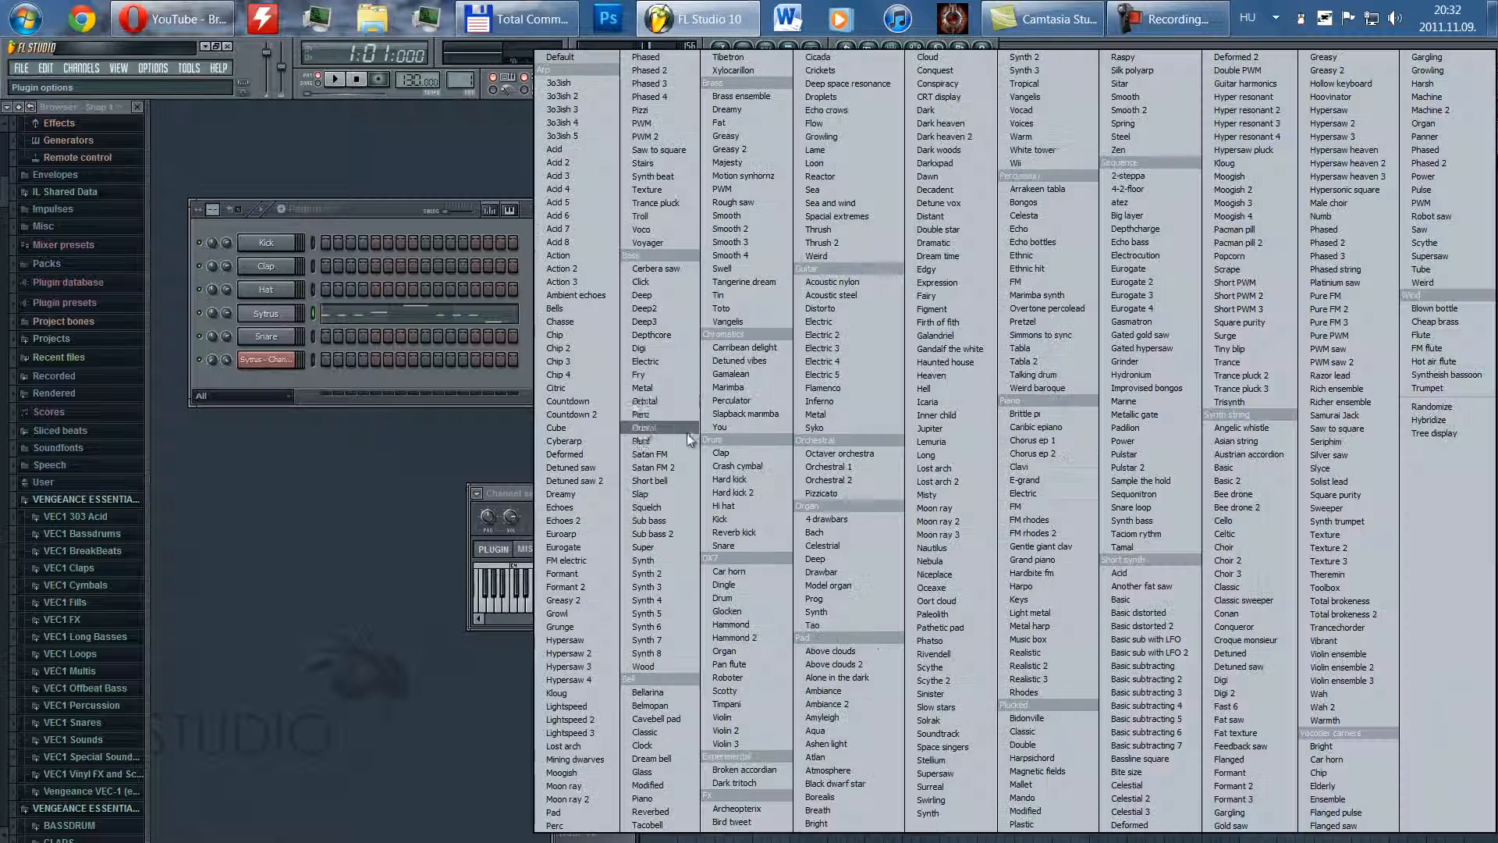
left_click(387, 503)
- Browse the Sytrus plugin's parameters and create an automation clip for Main - Volume decay
left_click(622, 333)
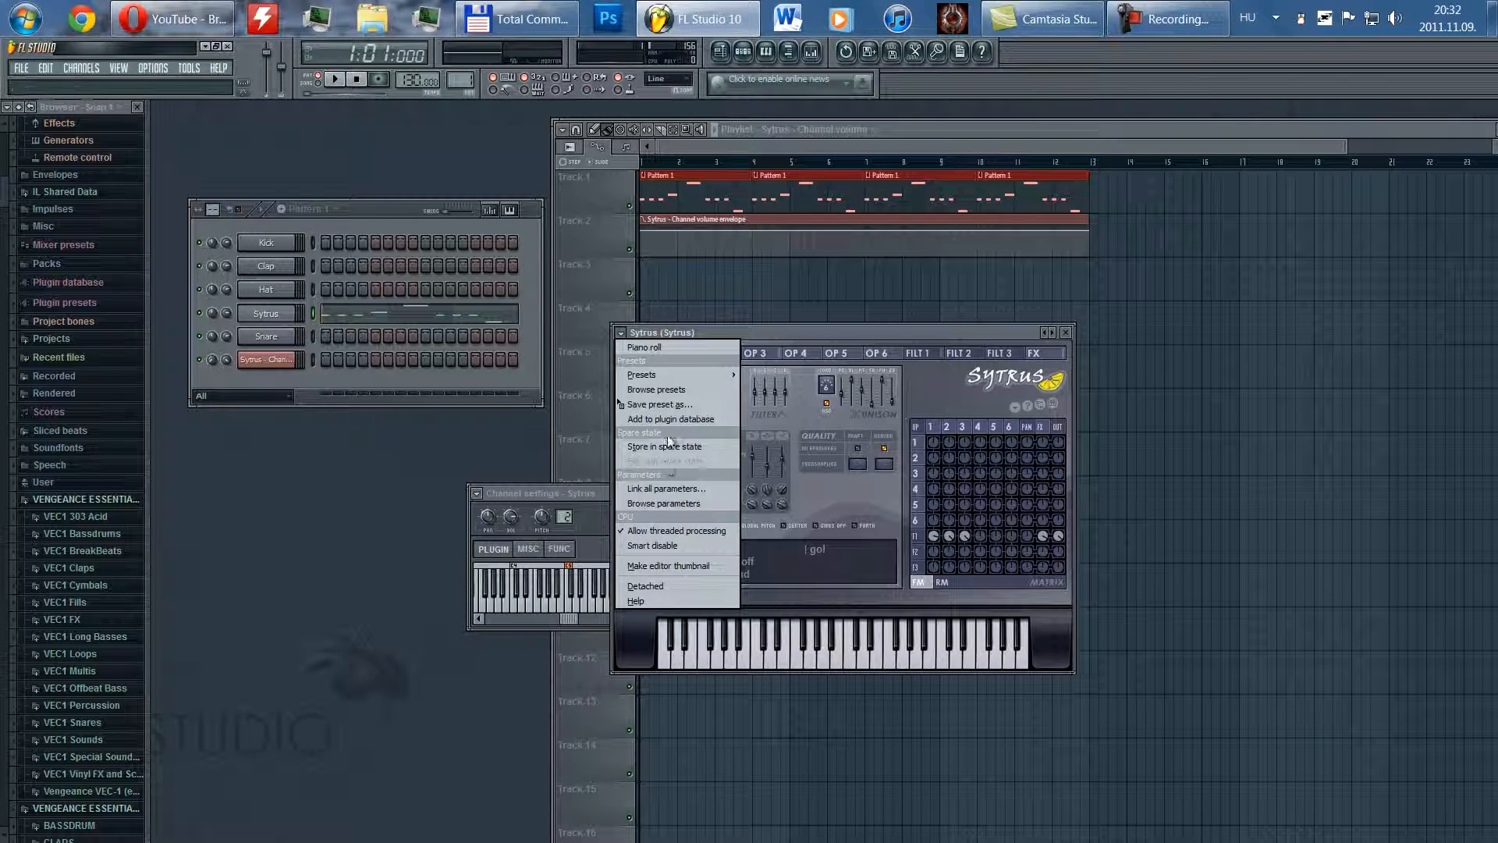
left_click(687, 504)
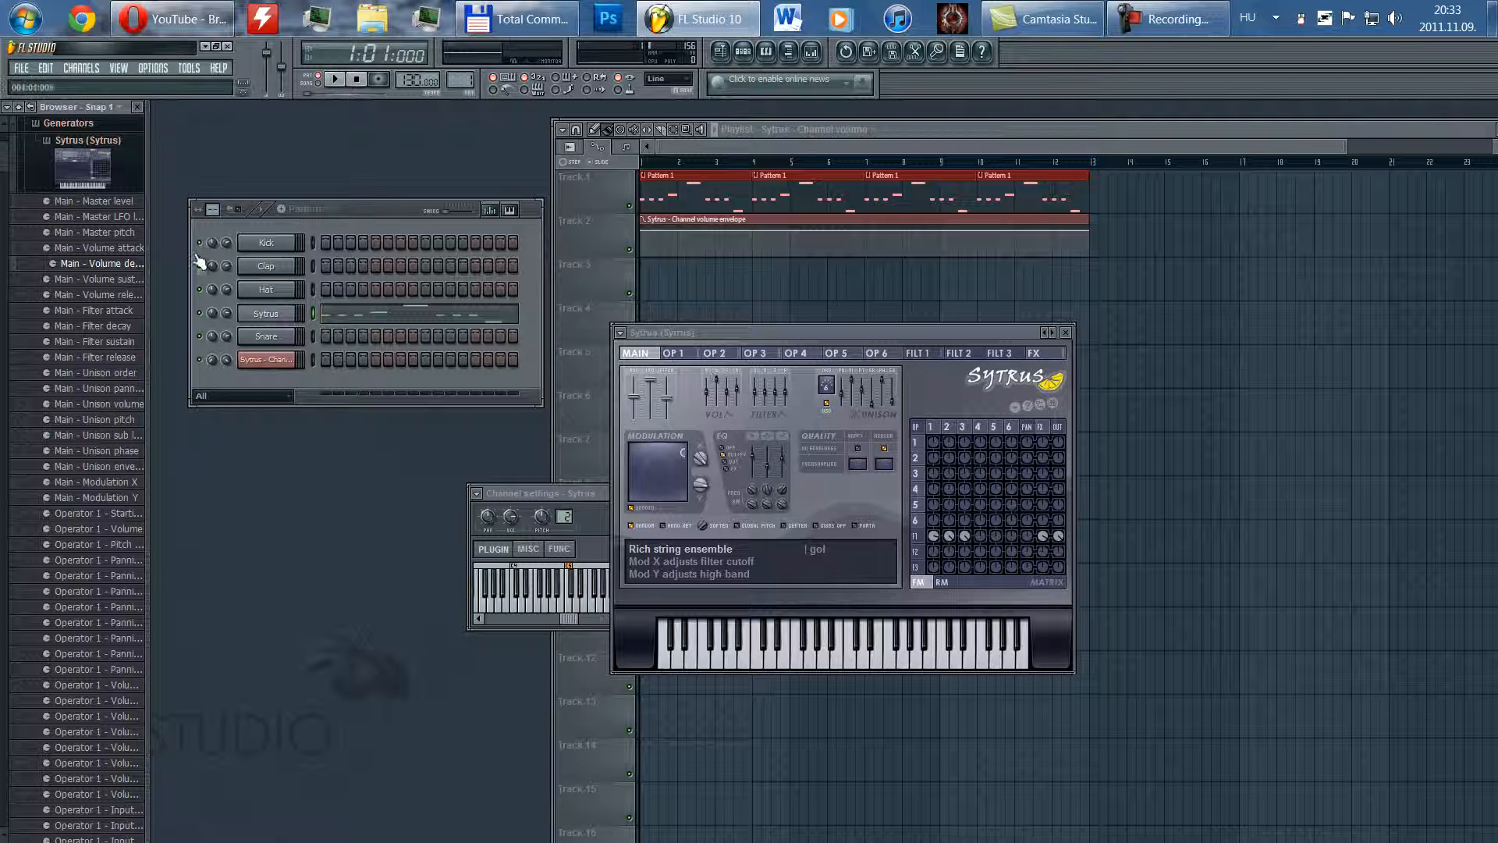
right_click(108, 267)
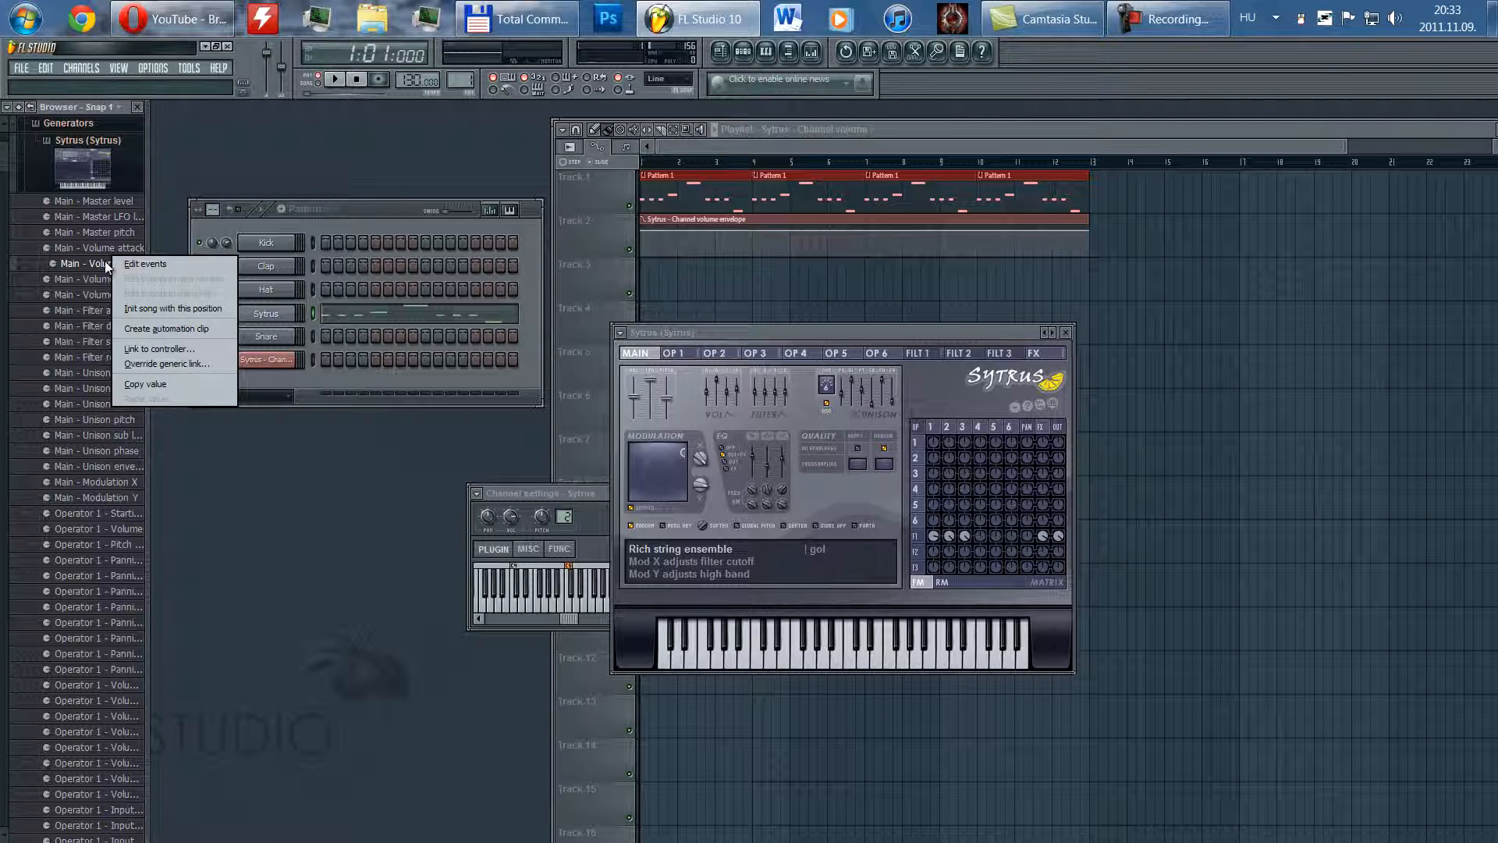
left_click(187, 325)
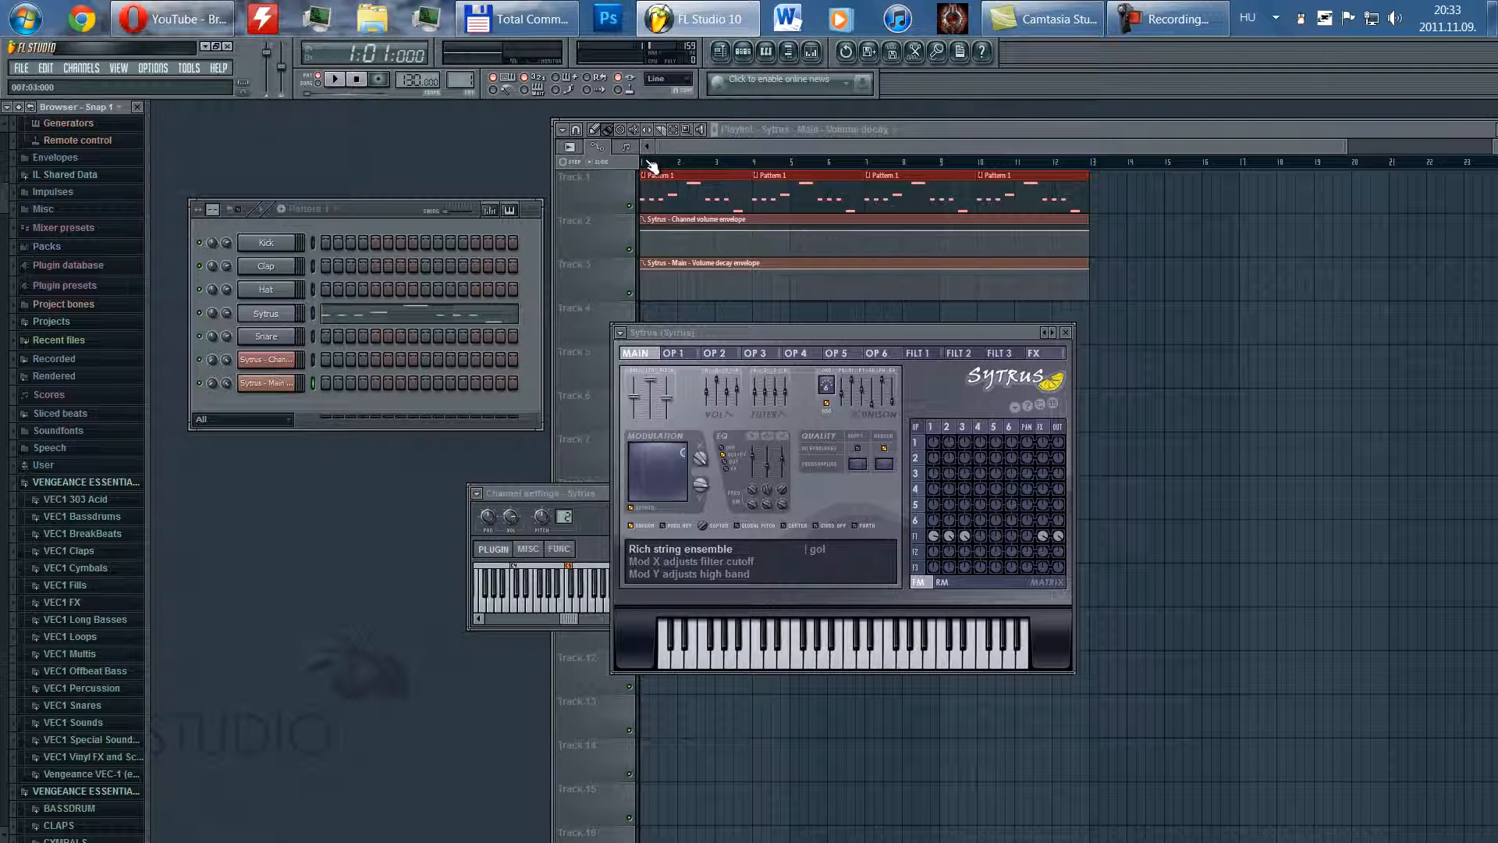
- Lower the first point of the volume decay envelope on Track 3 and add four points along the ramp between bars 2 and 6
right_click(642, 269)
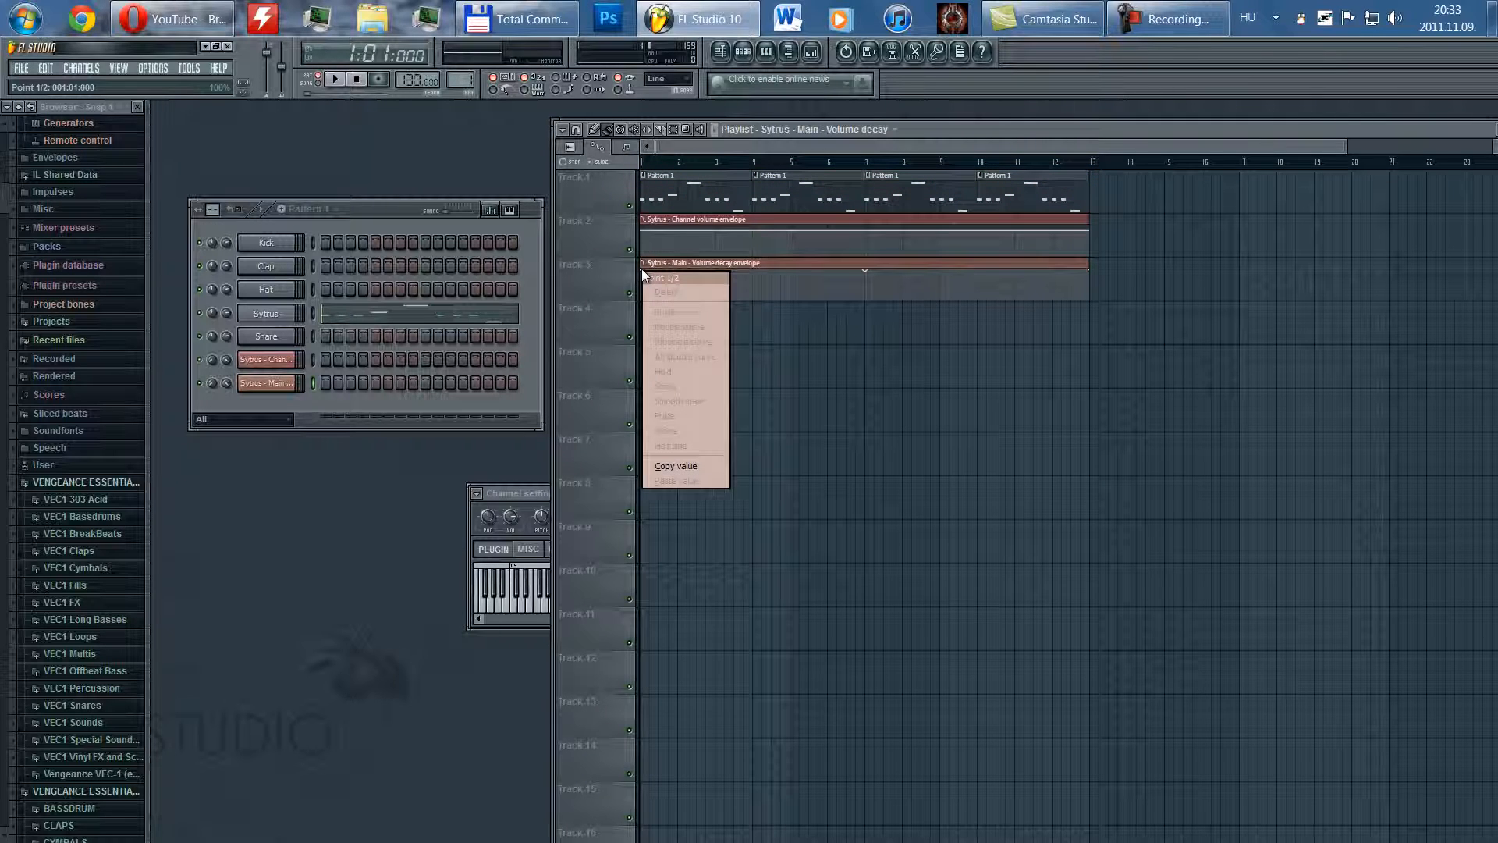
left_click(748, 277)
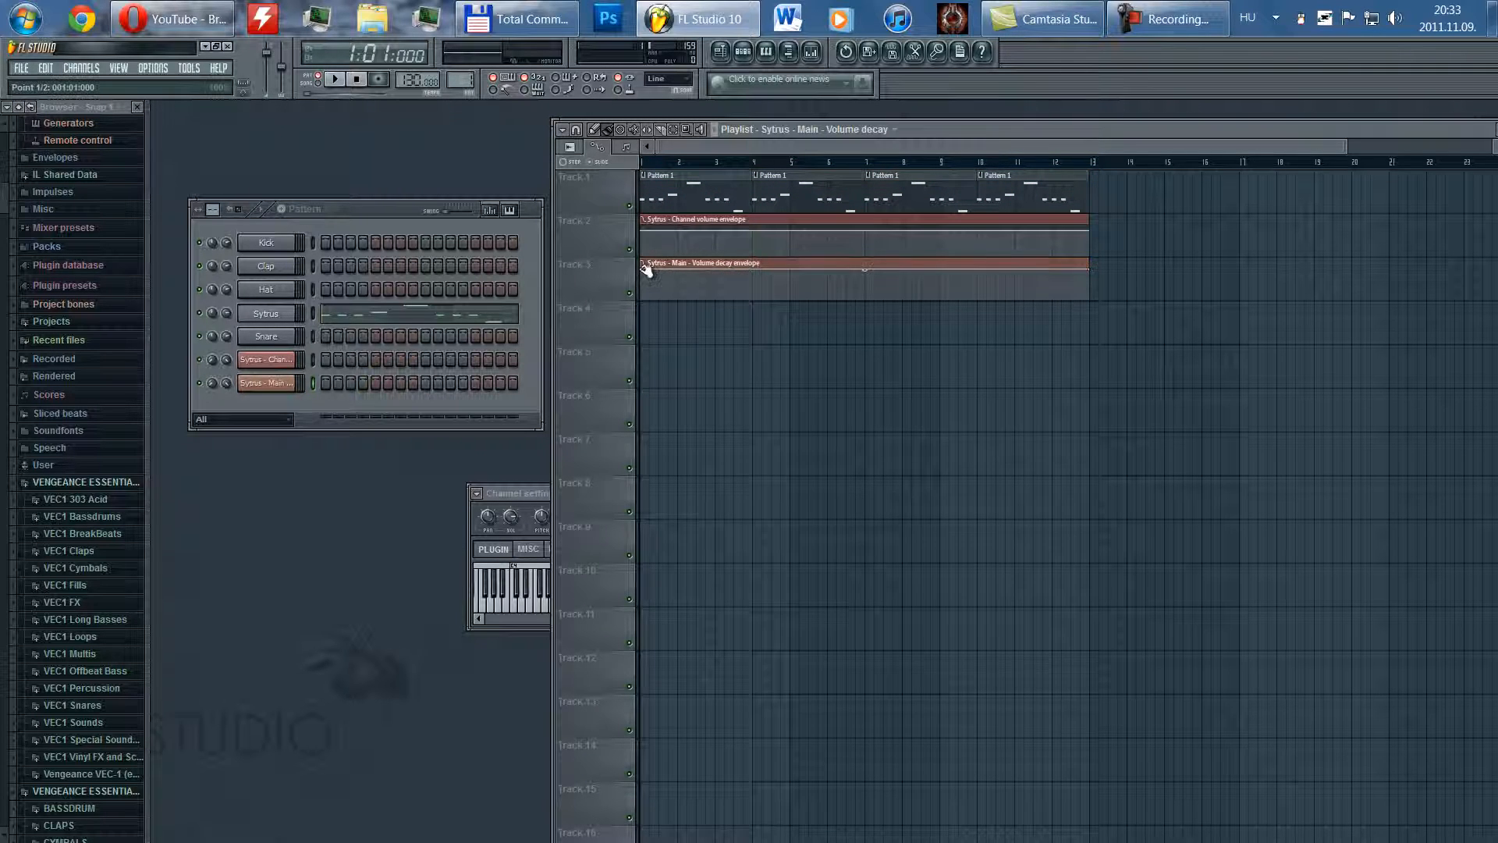
left_click_drag(647, 269, 648, 297)
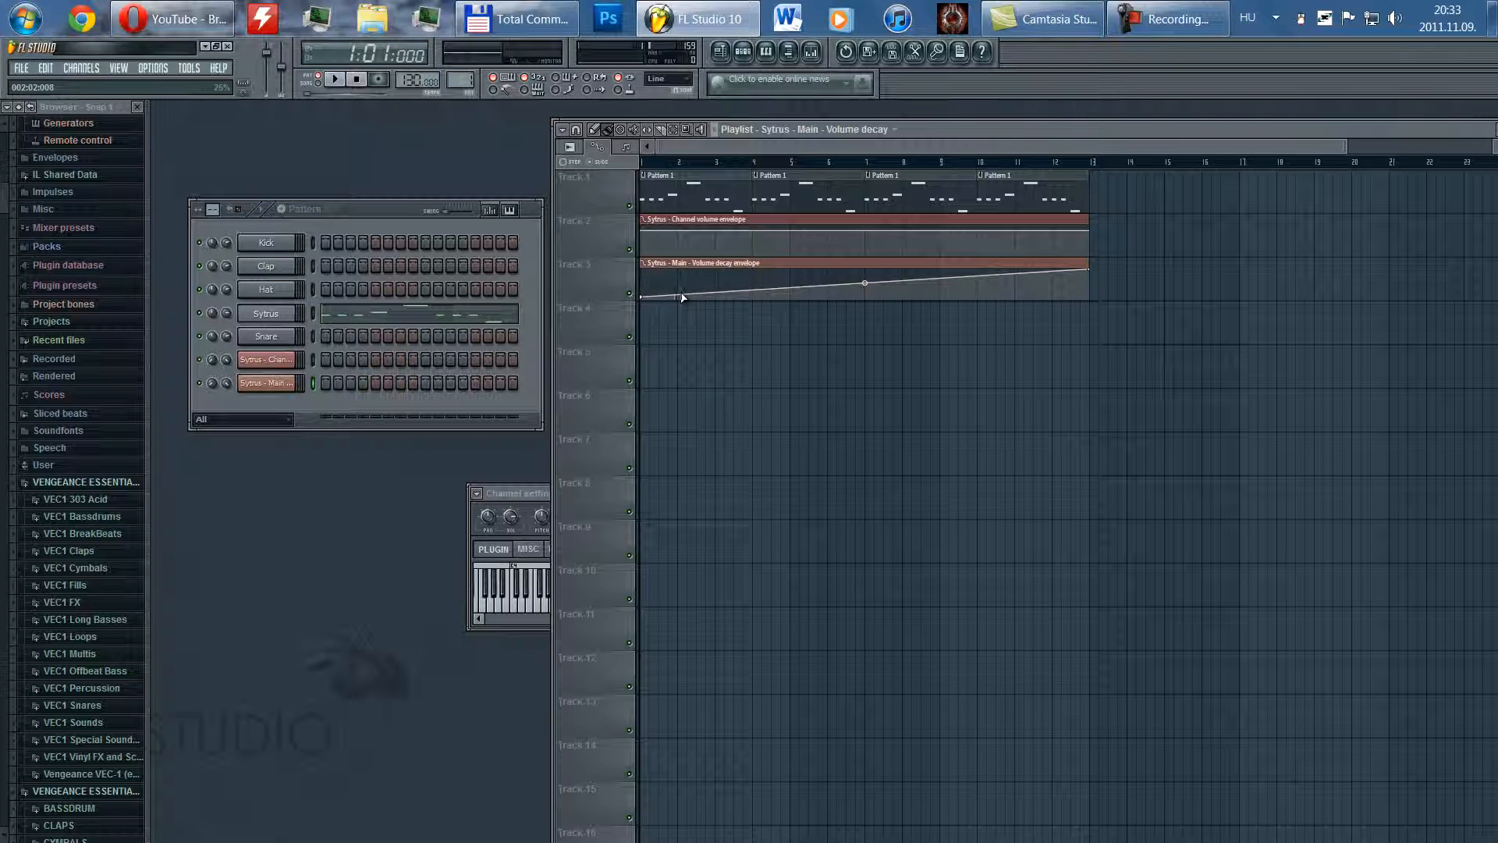
right_click(684, 294)
right_click(731, 288)
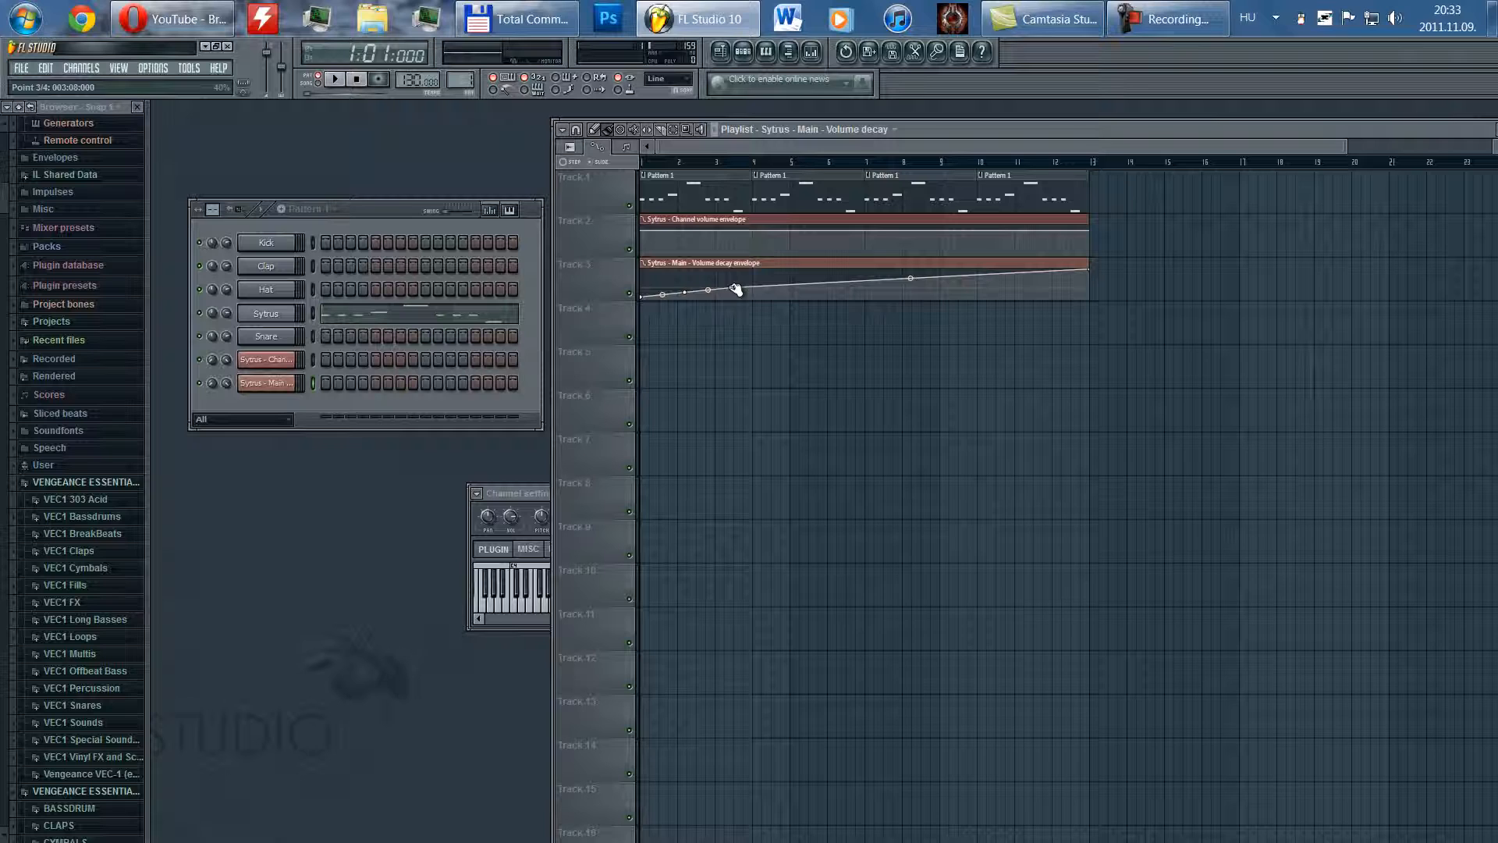
right_click(787, 282)
right_click(840, 279)
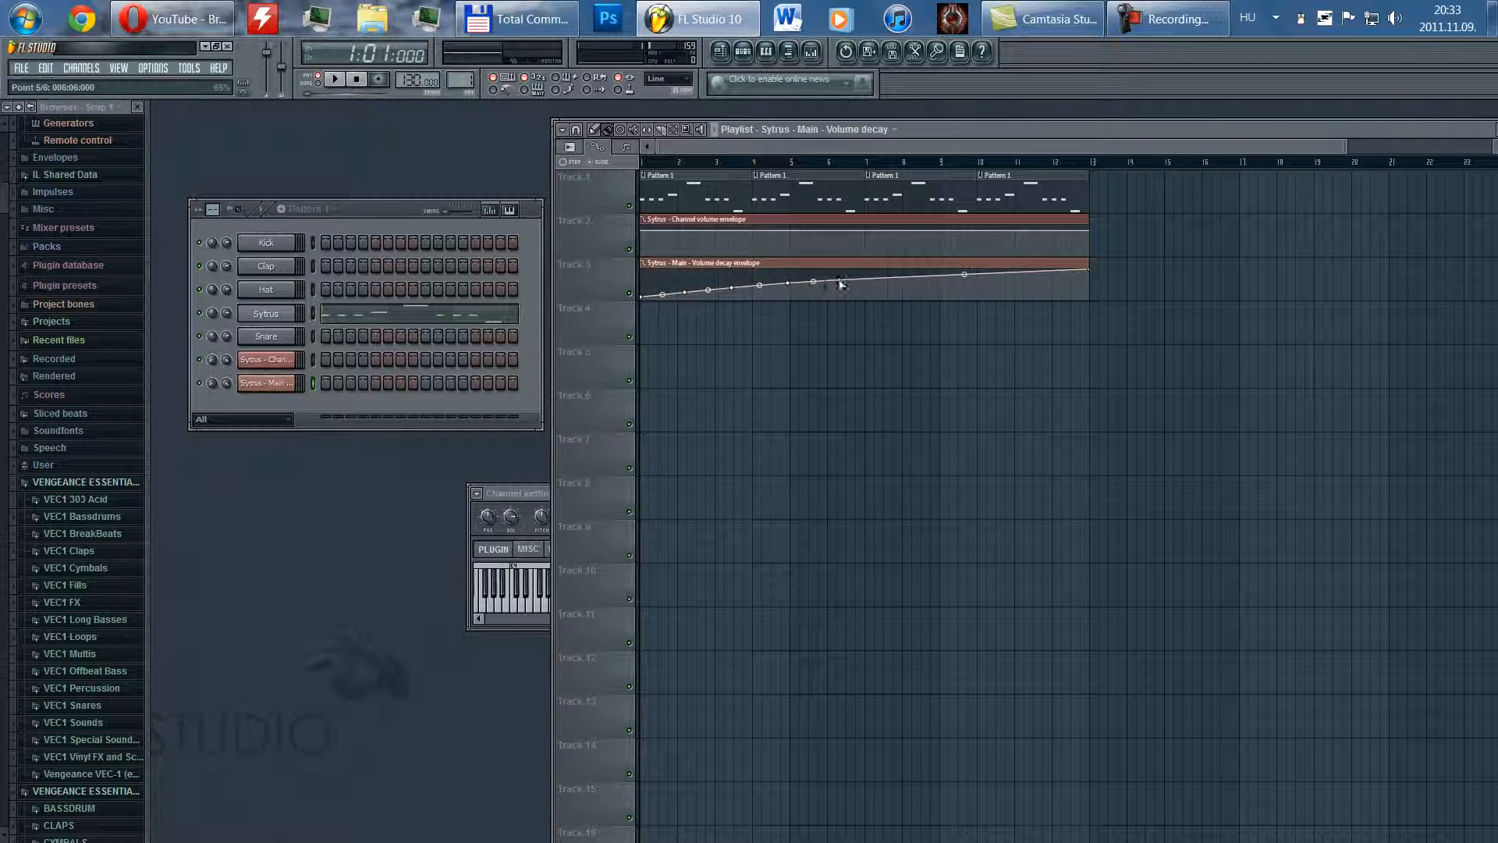
- Set the volume decay envelope's third point to Hold and reshape the added points into a step up, a dip near bar 5 and a rise
right_click(731, 287)
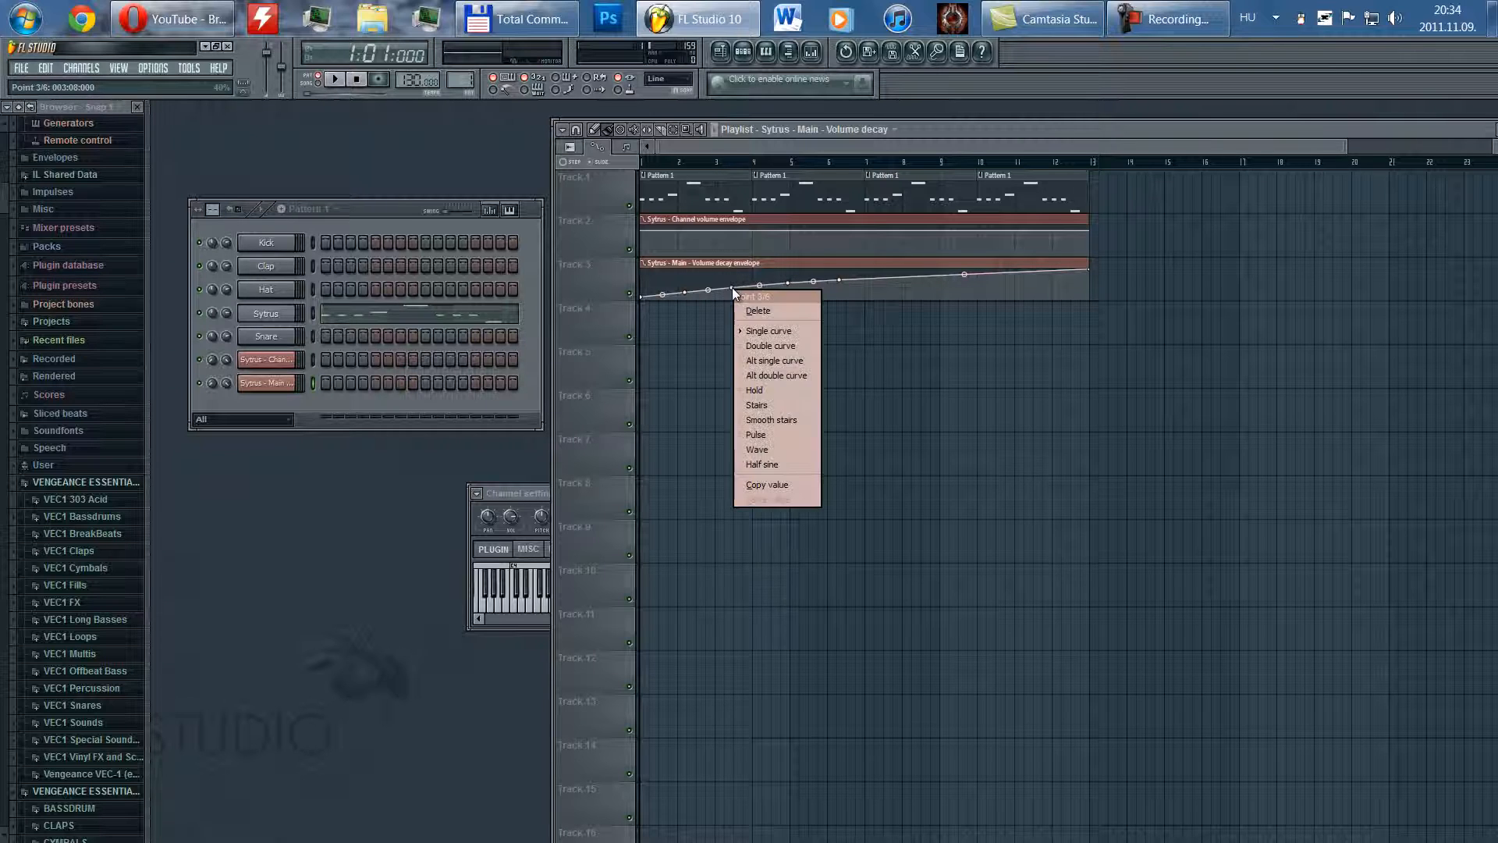
left_click(775, 389)
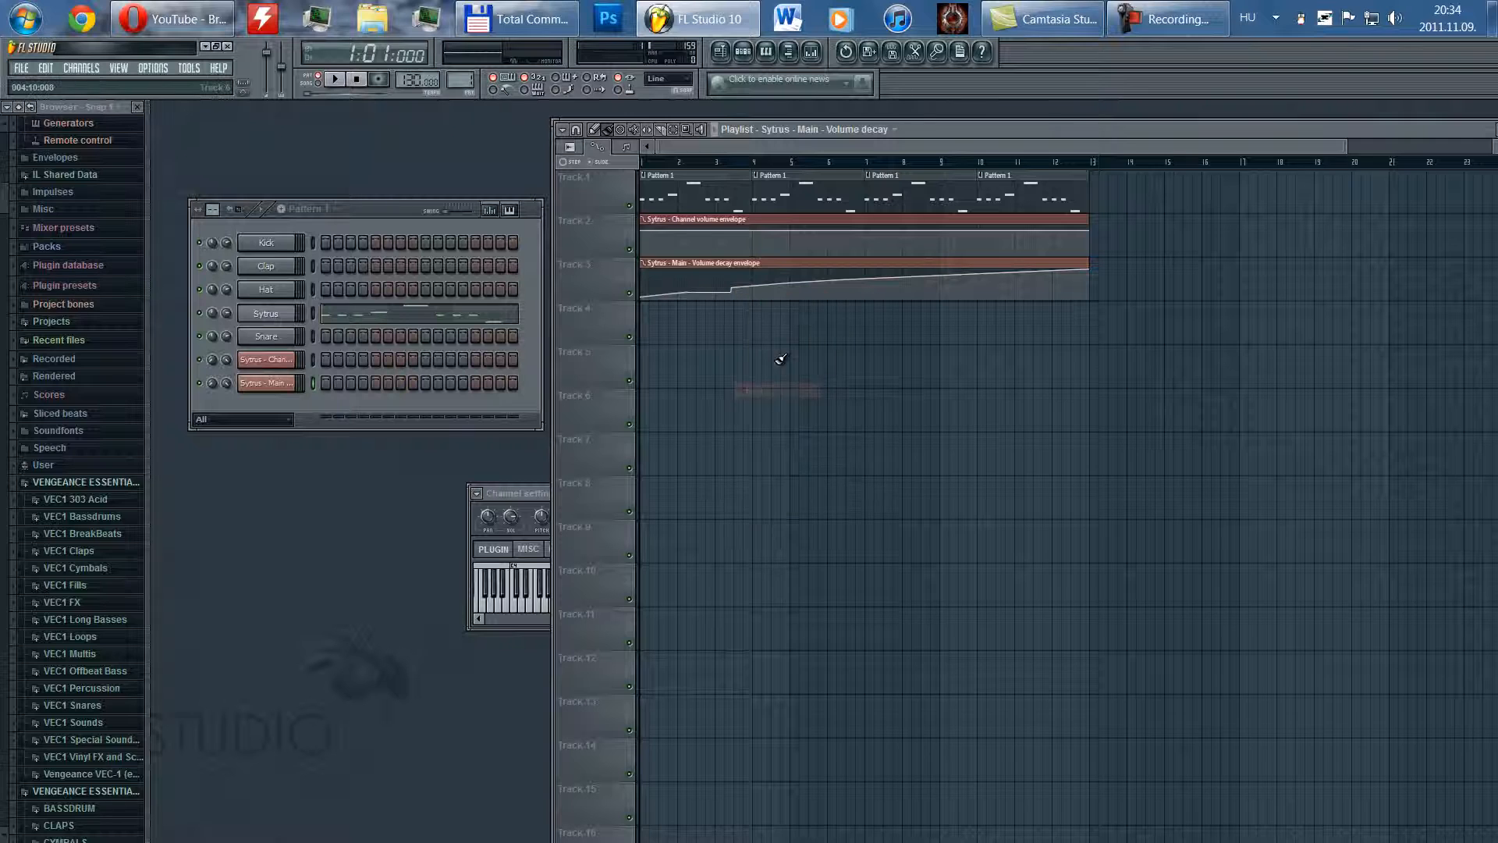
left_click_drag(733, 290, 836, 270)
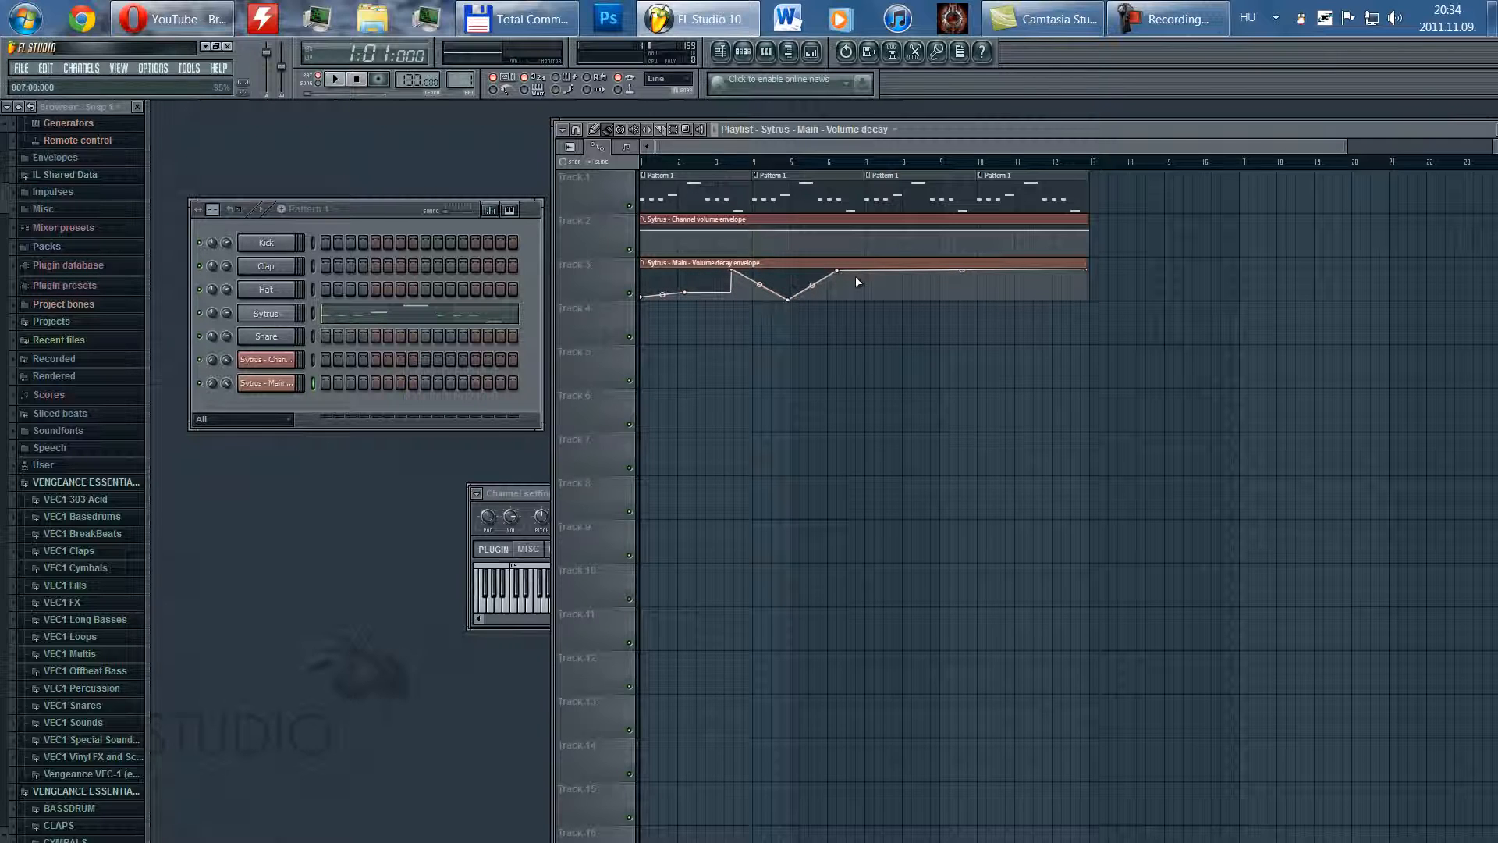
mouse_move(685, 292)
left_mouse_down()
mouse_move(698, 284)
mouse_move(682, 291)
left_mouse_up()
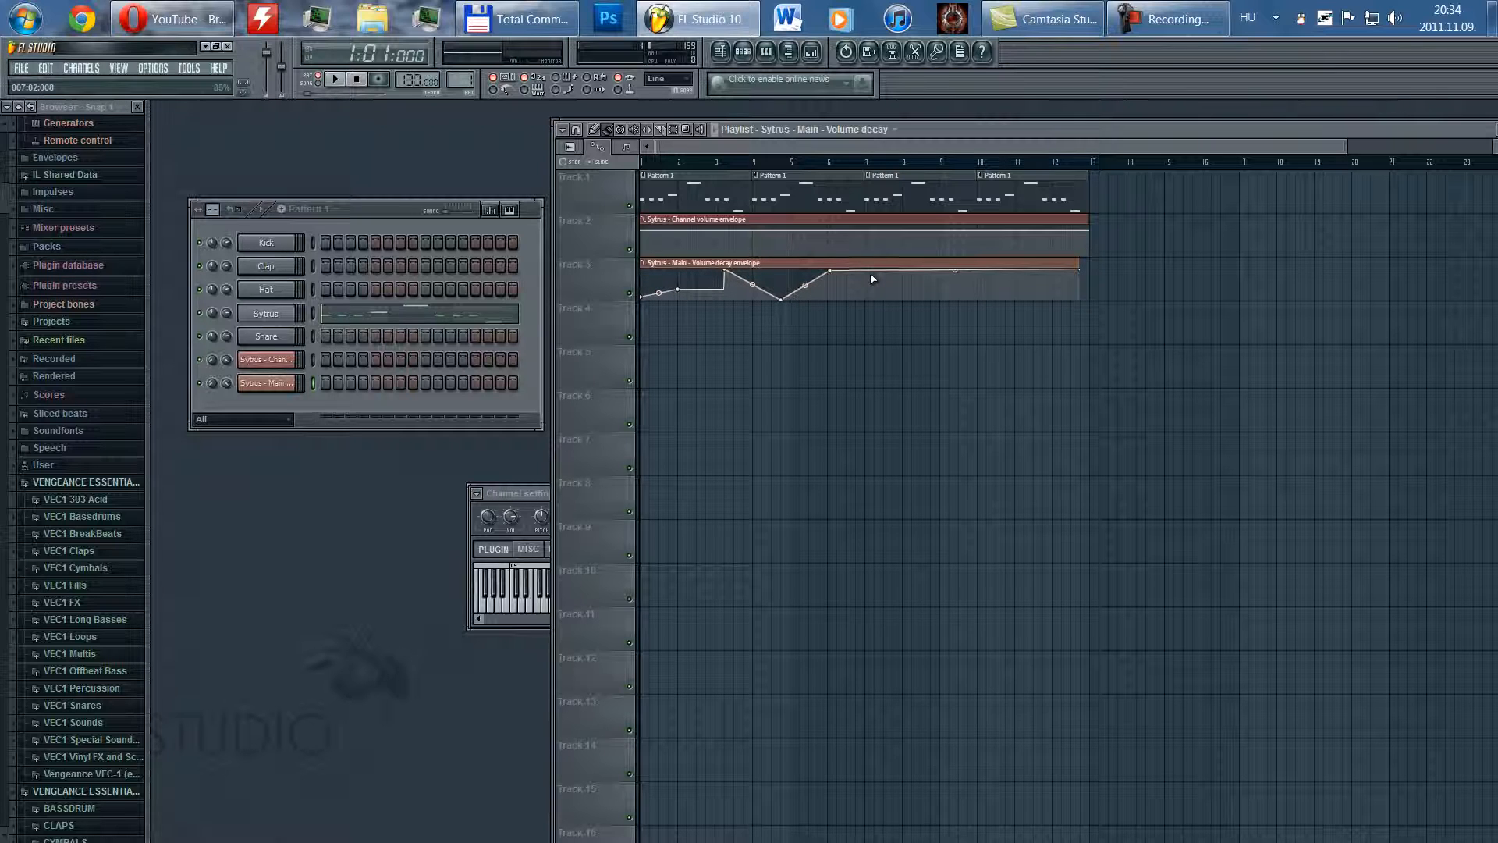
- Add four more points to the volume decay envelope between bars 7 and 11
left_click(874, 272)
left_click(930, 271)
left_click(991, 270)
left_click(1024, 269)
- Change the seventh point from Hold to a sloping curve, then lower that point and the one in bar 11
right_click(933, 273)
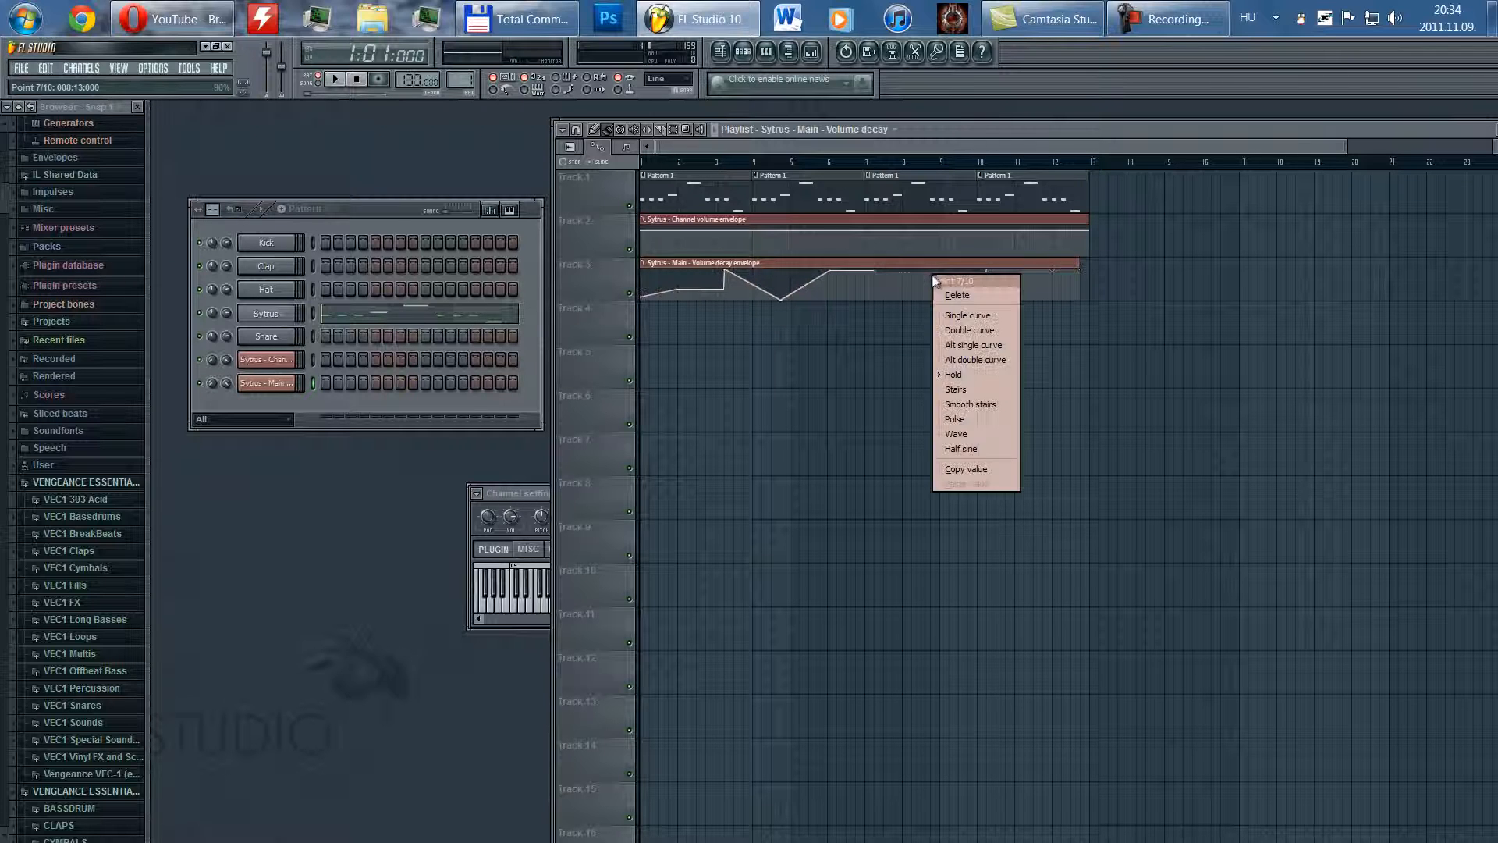
left_click(982, 404)
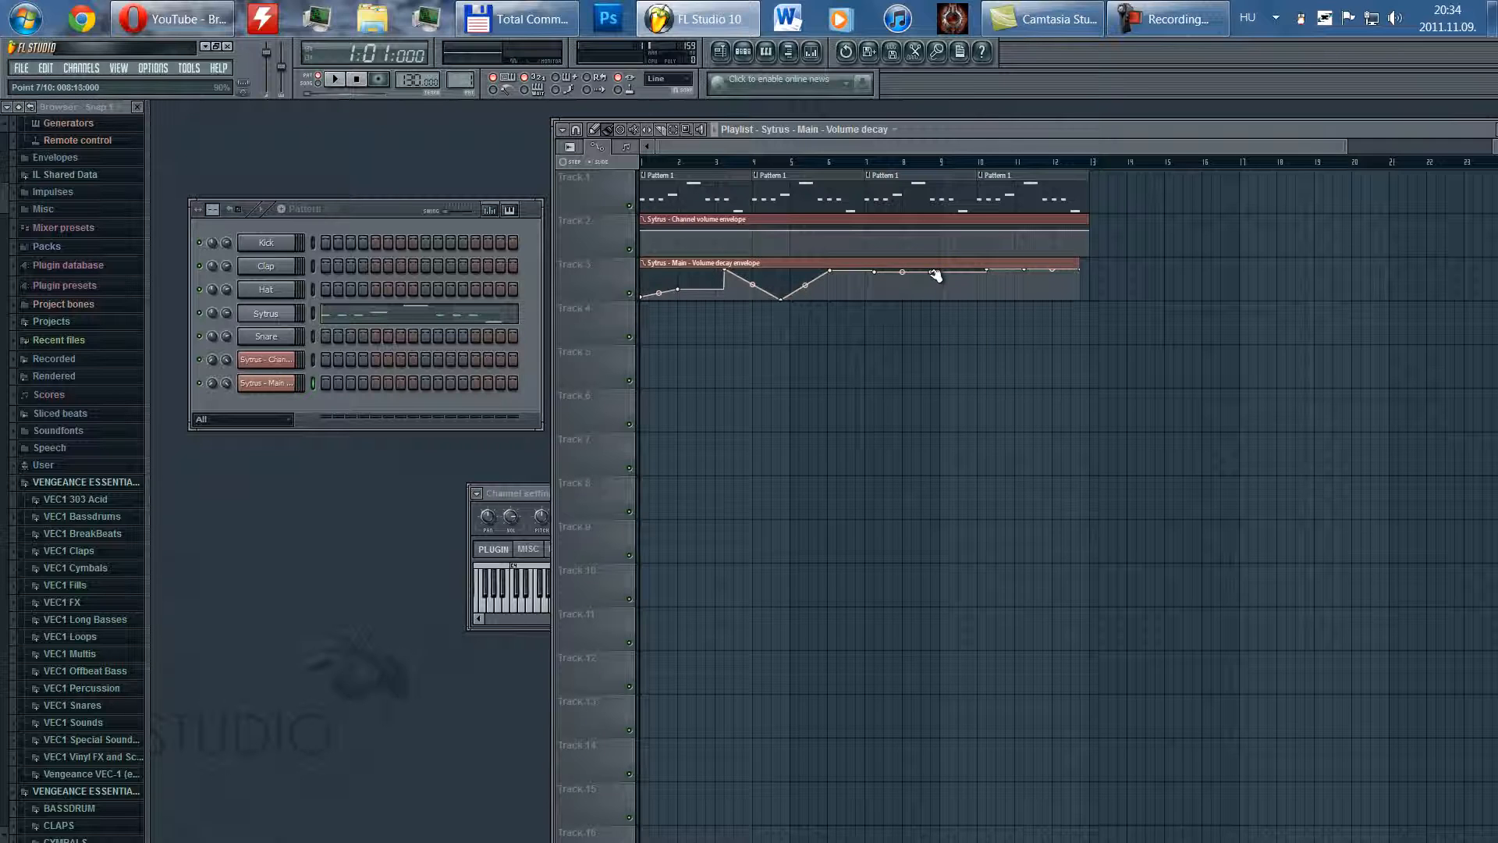
left_click_drag(935, 273, 939, 295)
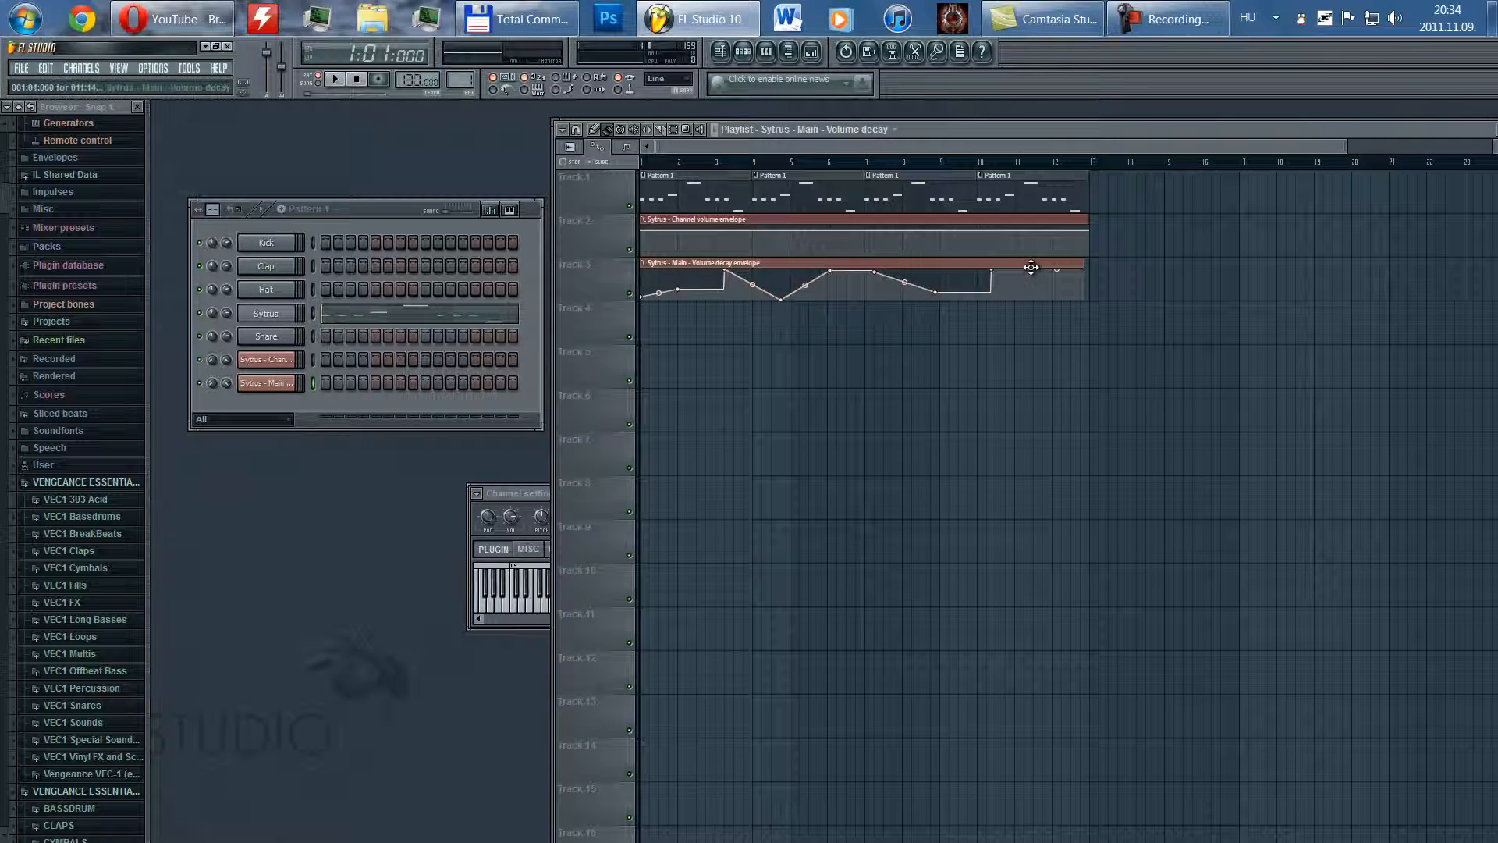
left_click_drag(1029, 270, 1030, 294)
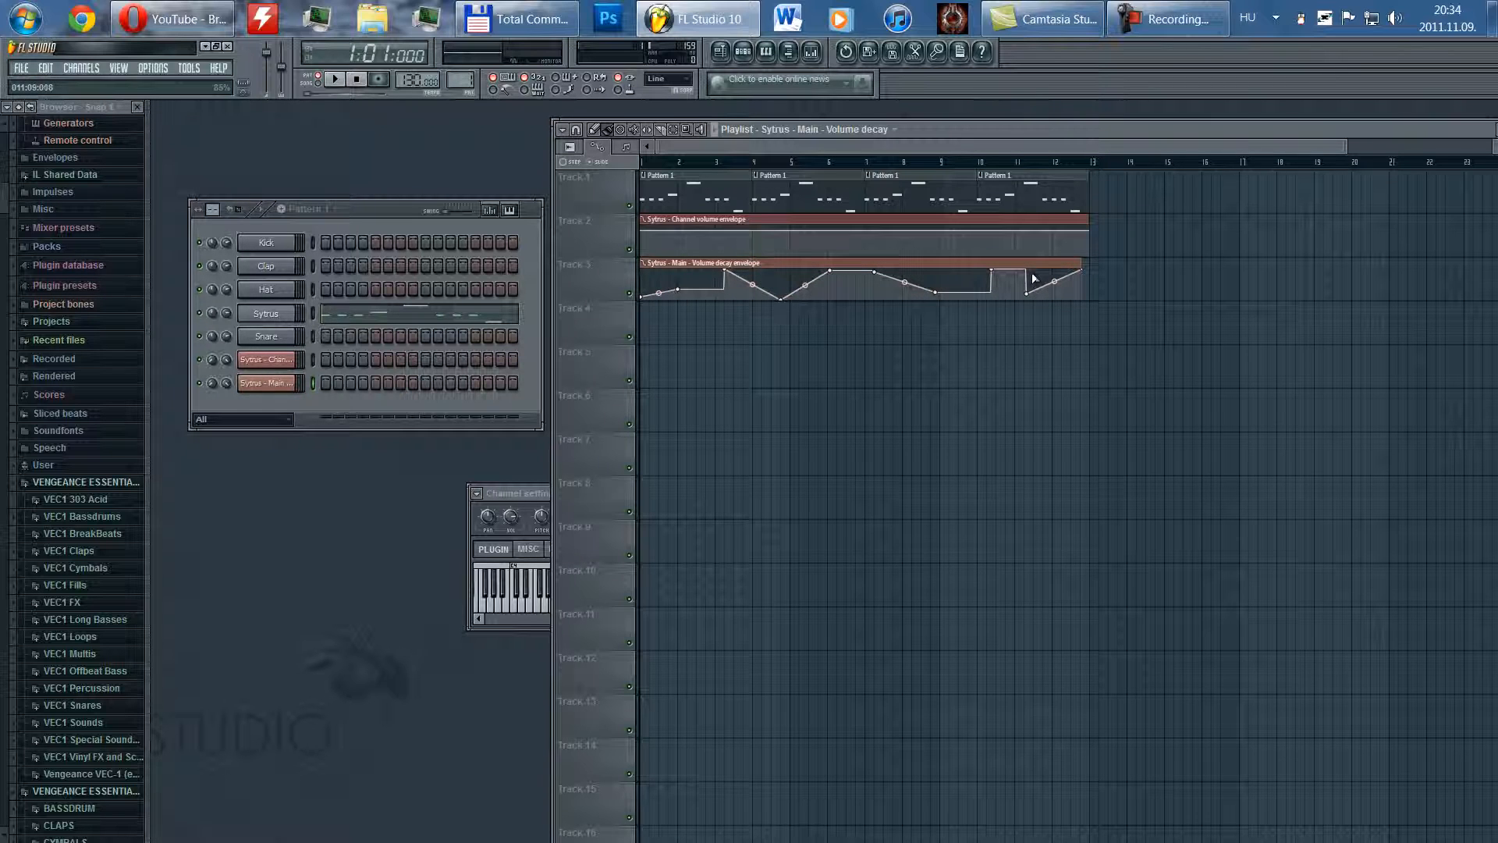
- Add a low point in bar 12 of the volume decay envelope and steepen the last segment into an abrupt rise
right_click(1062, 278)
left_click_drag(1061, 278, 1061, 295)
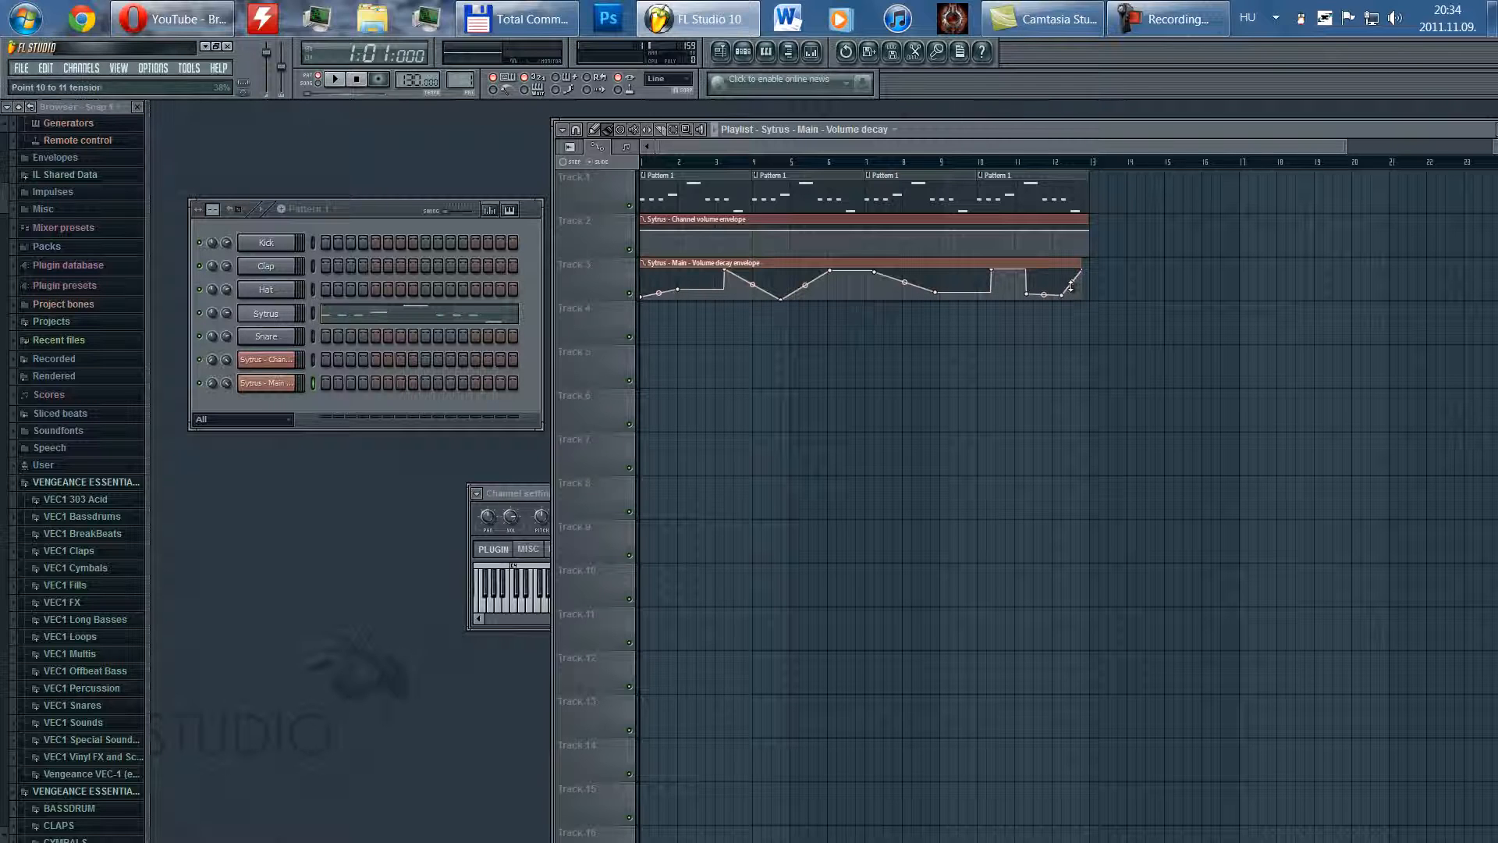
right_click(1071, 276)
left_click_drag(1071, 275, 1068, 275)
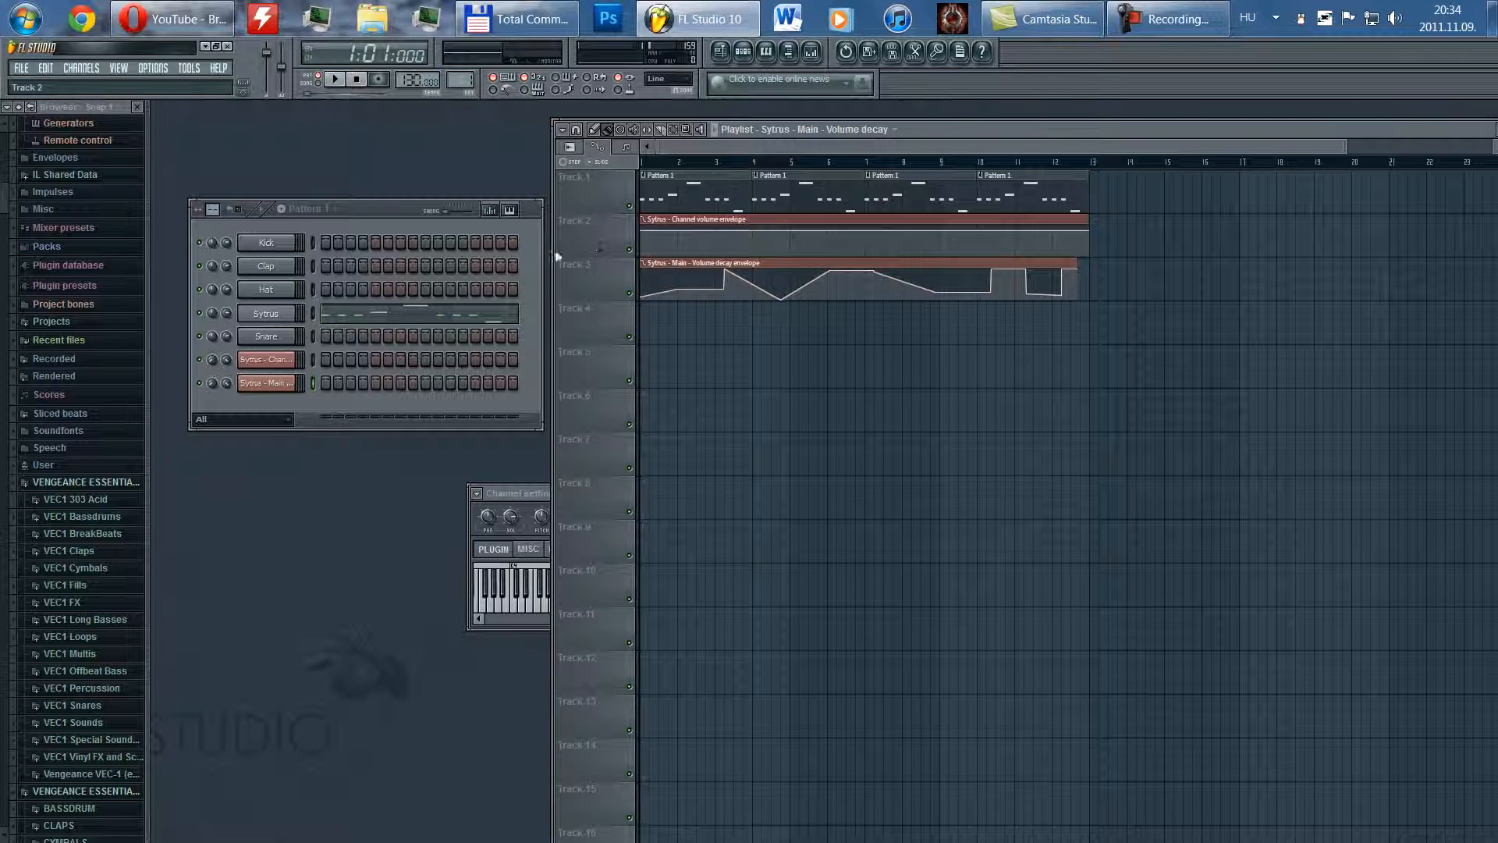
left_click(541, 488)
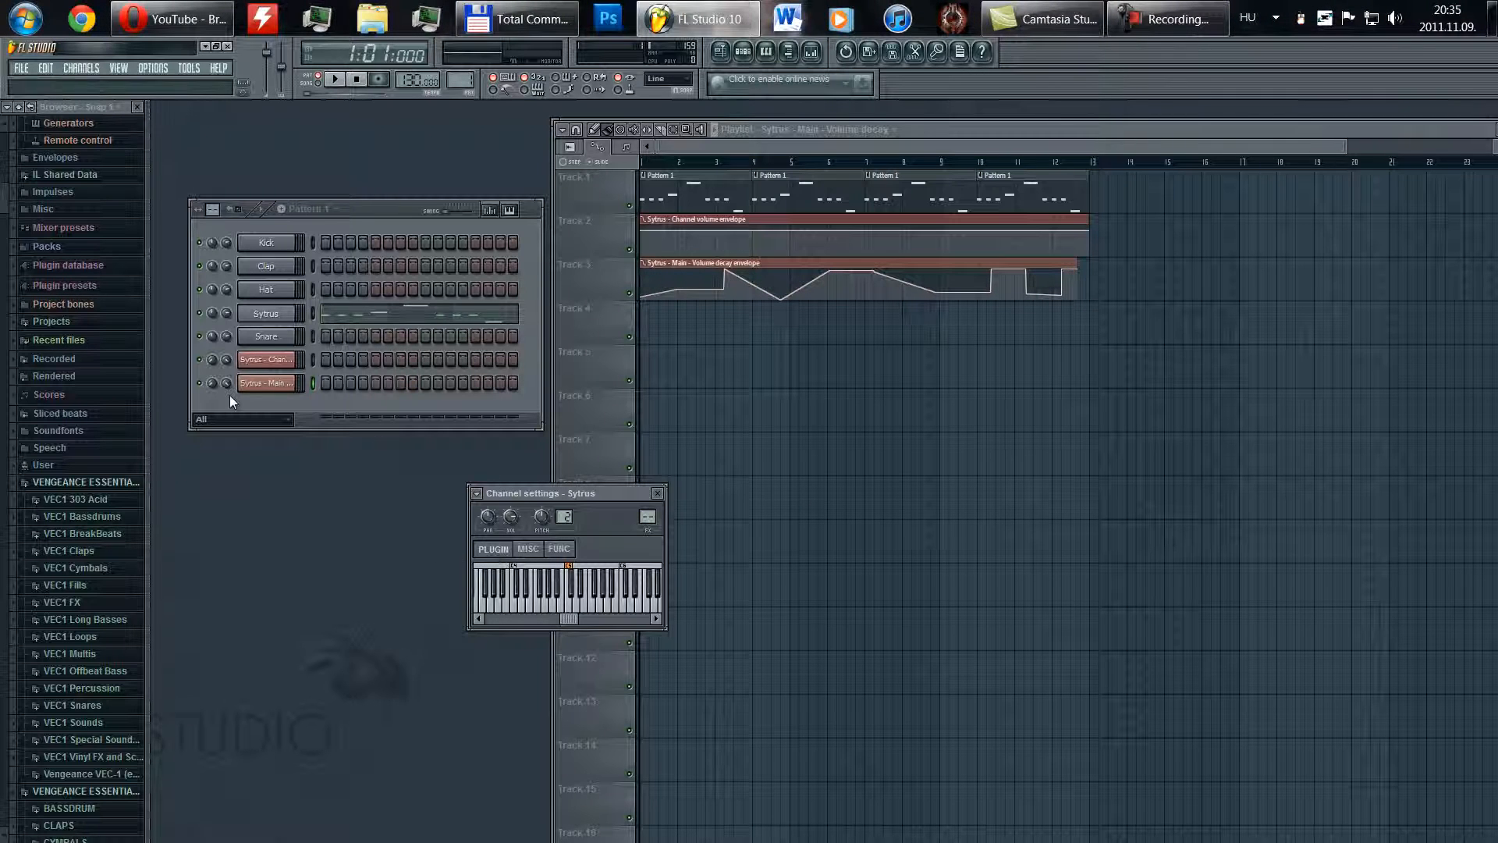
left_click(267, 314)
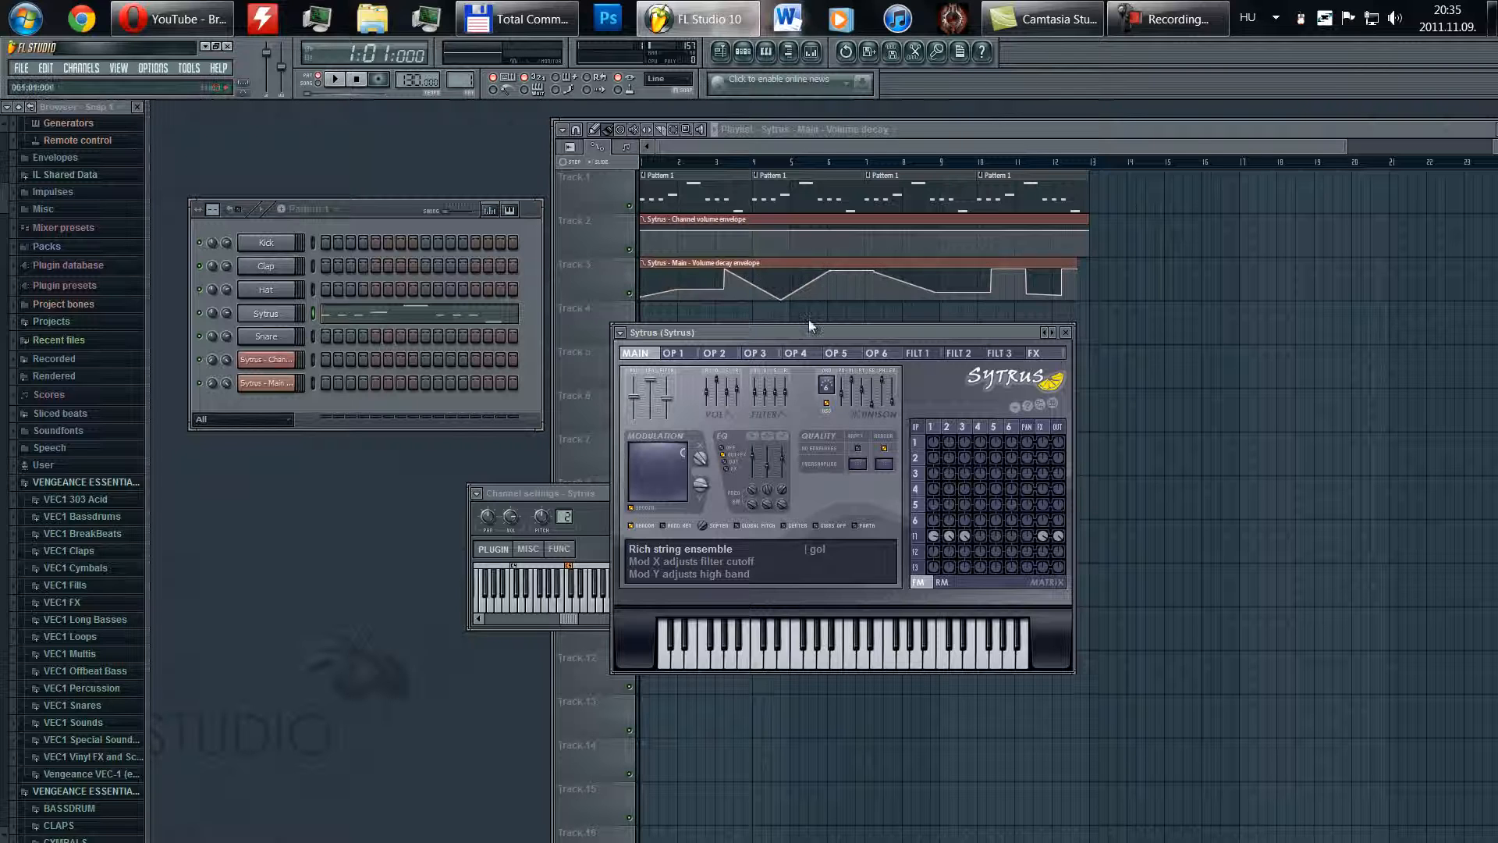
left_click_drag(860, 334, 868, 385)
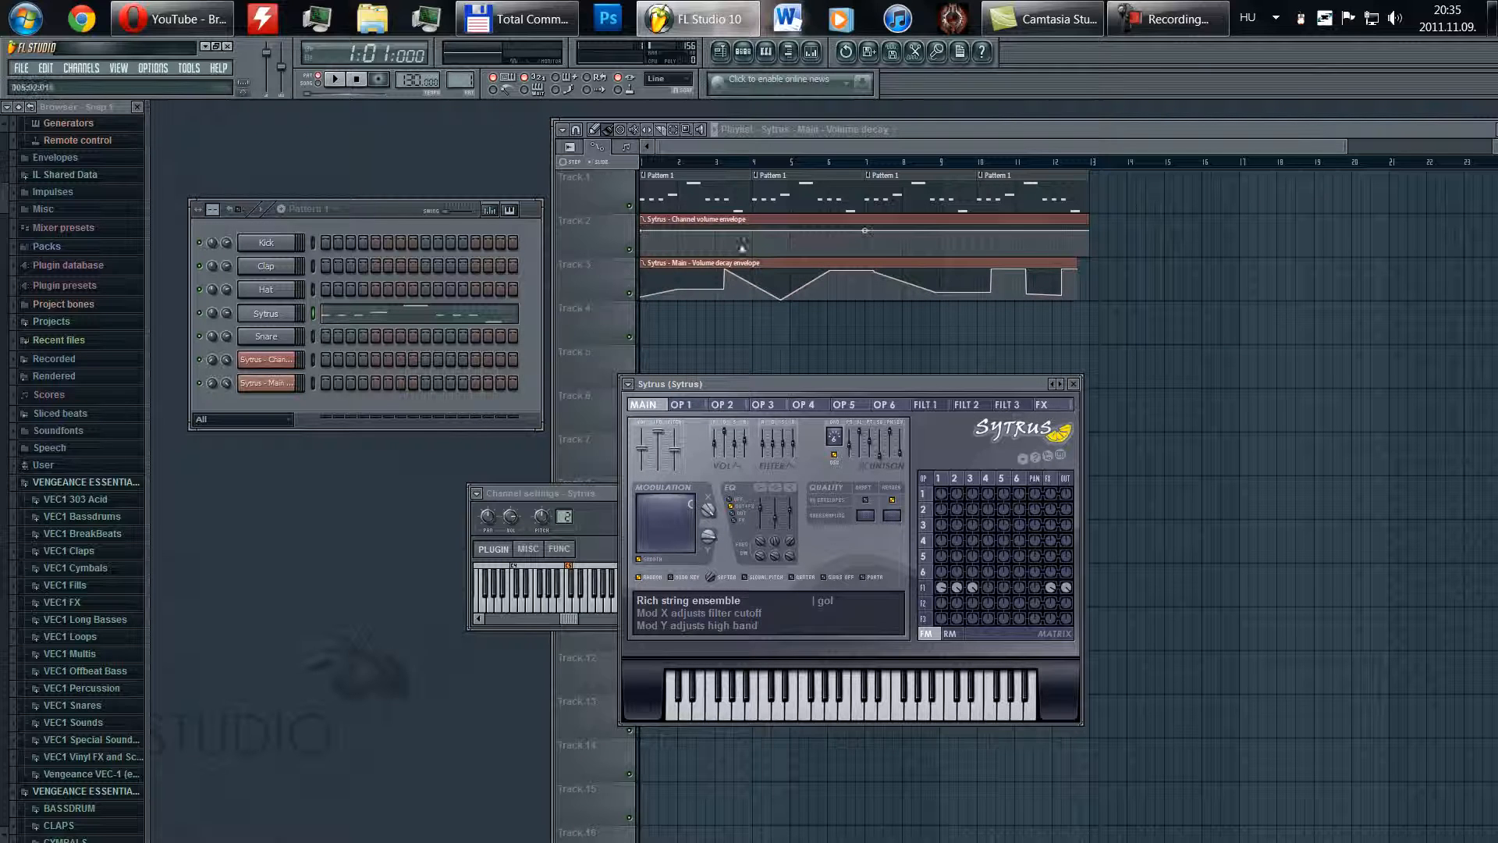
left_click(1074, 384)
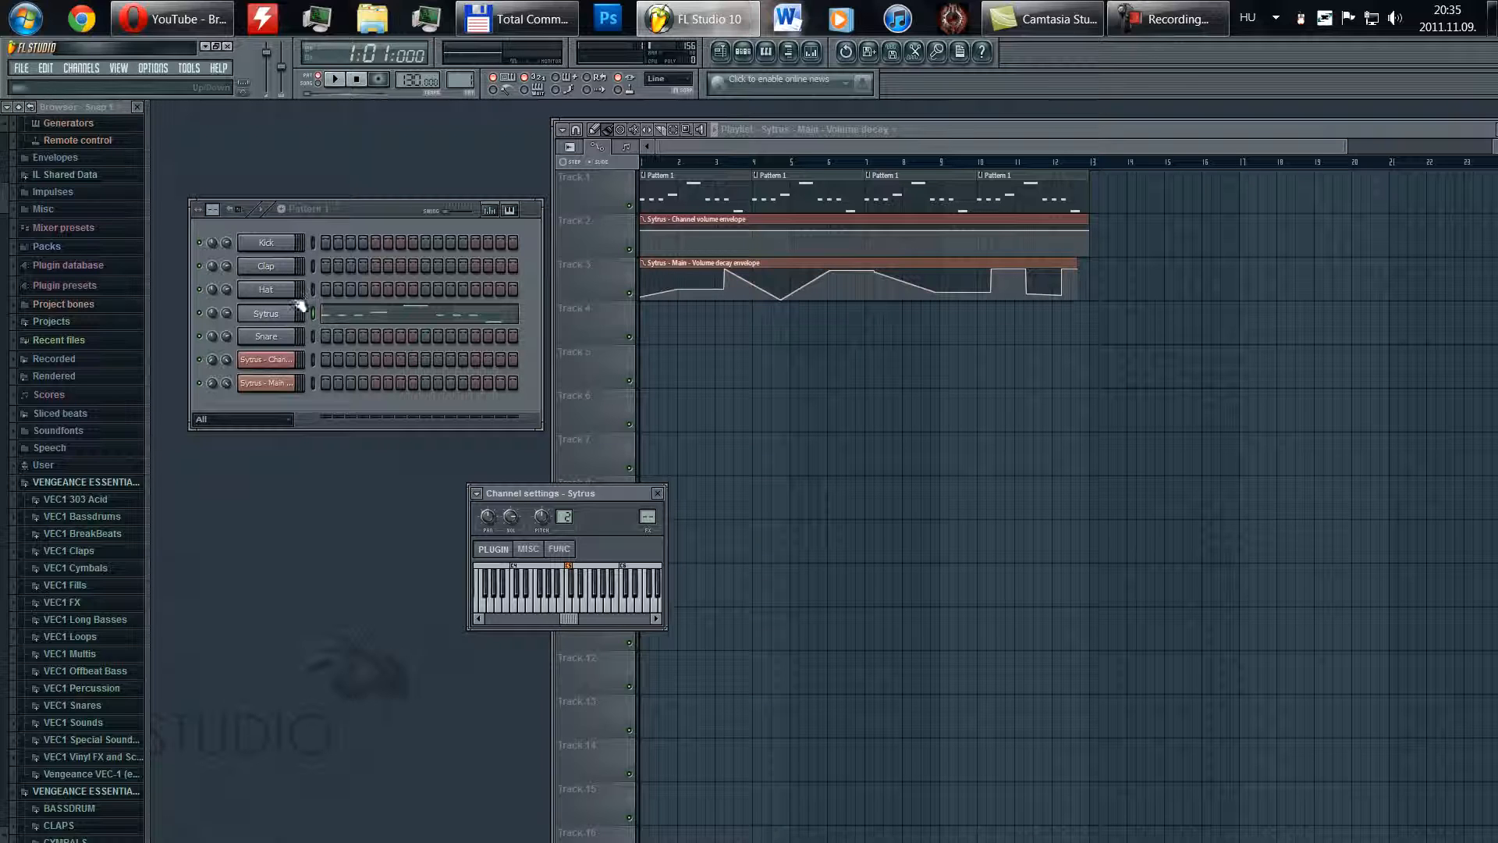
right_click(227, 315)
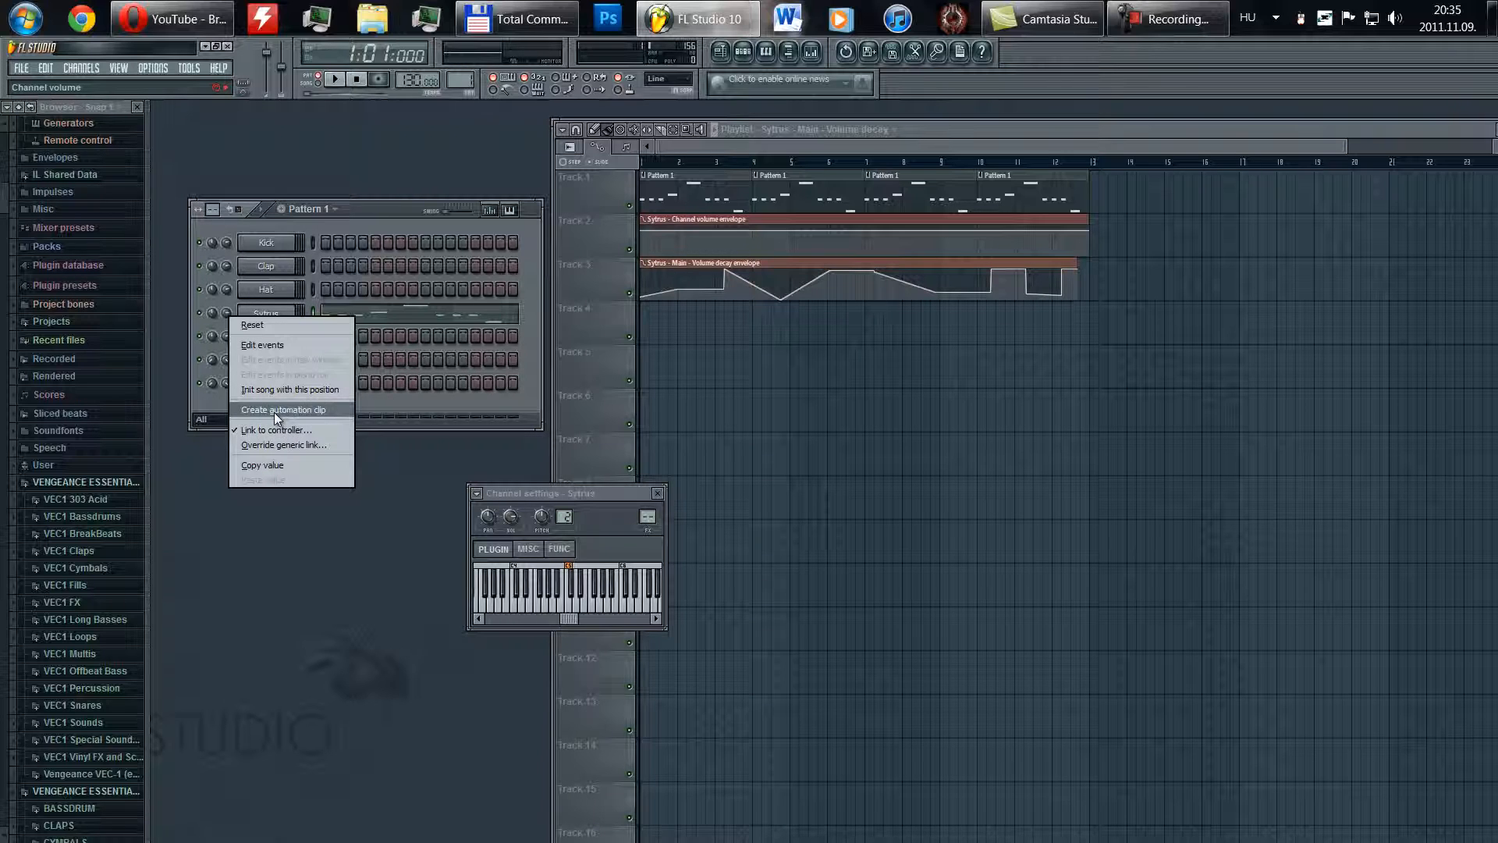
left_click(394, 215)
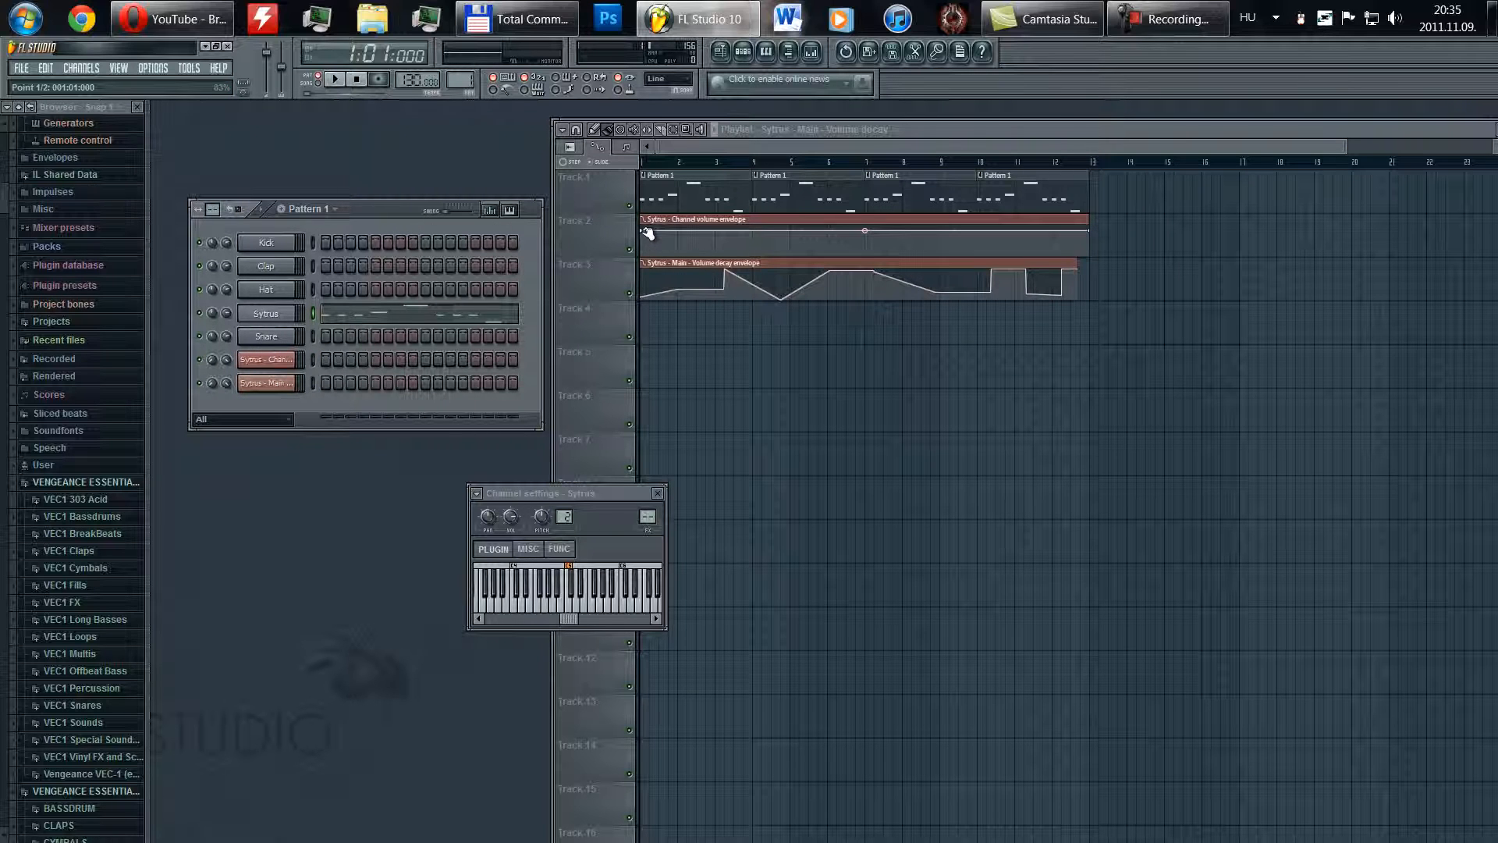
- Add four points to the Sytrus channel volume envelope on Track 2 between bars 2 and 9
left_click(711, 236)
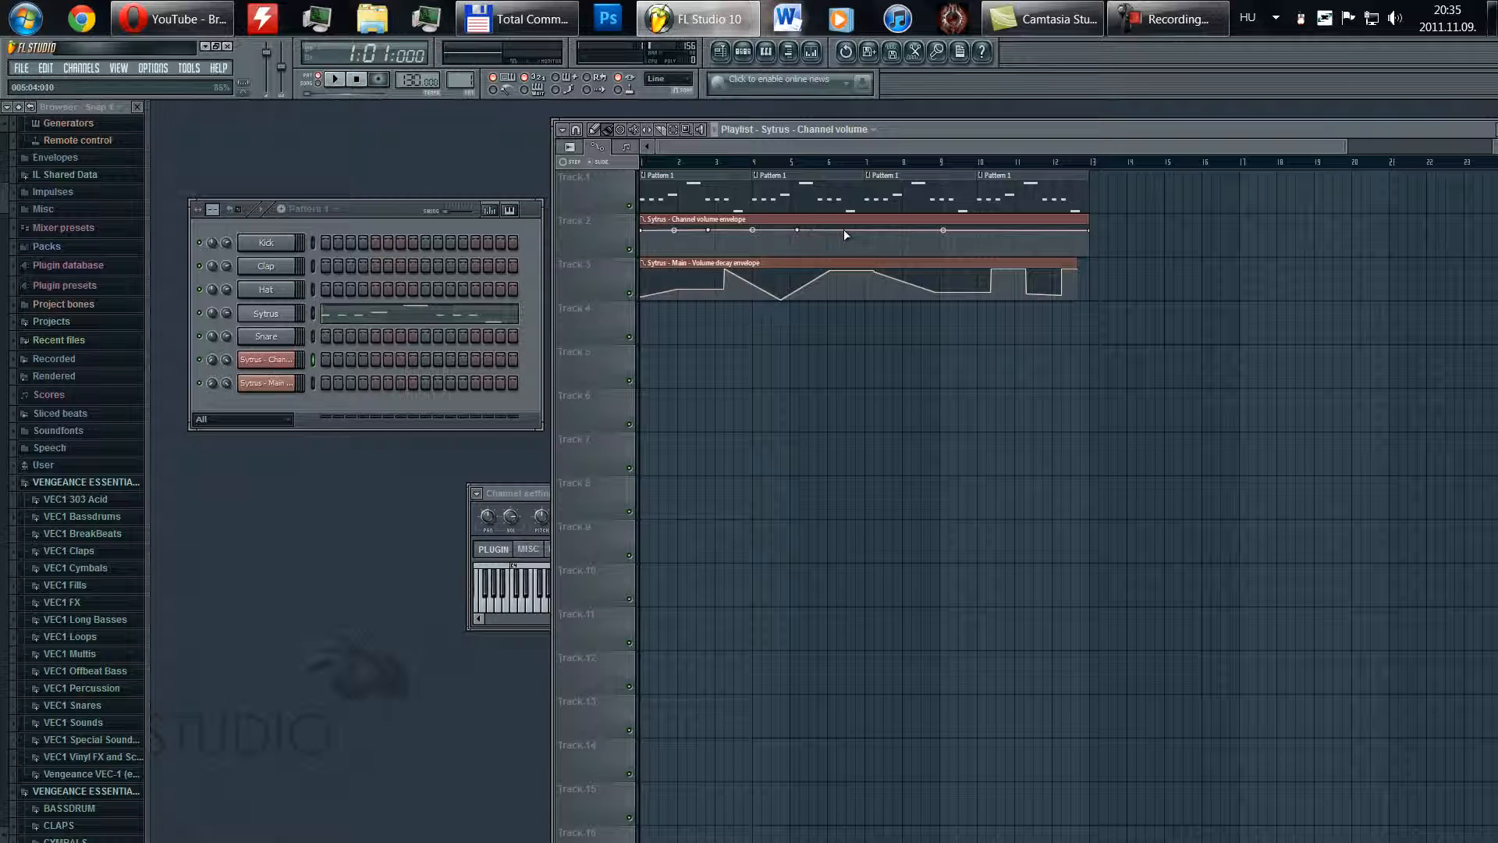
right_click(856, 229)
right_click(947, 229)
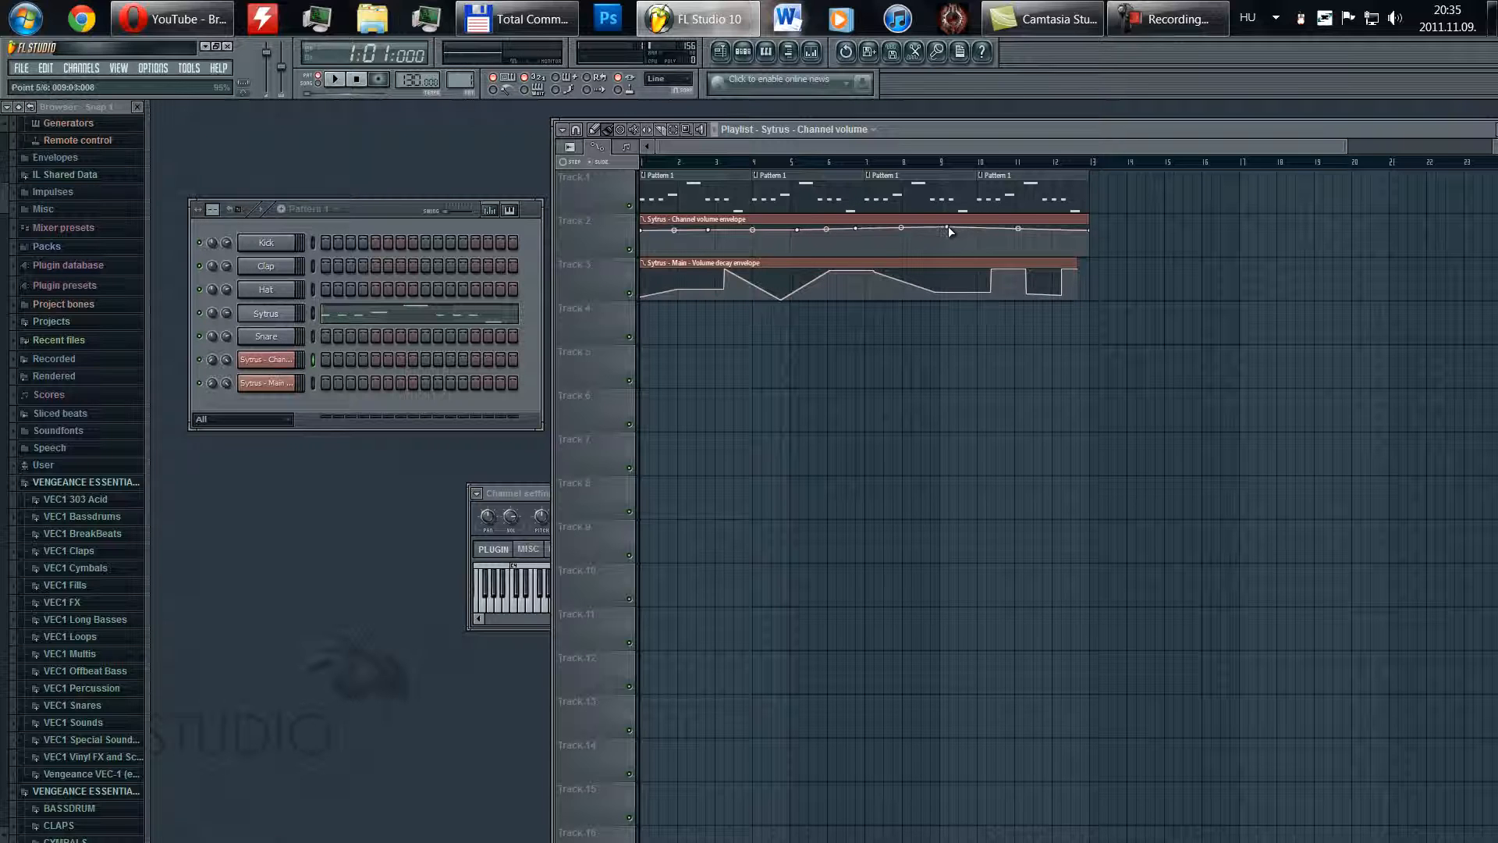
- Delete the three points in bars 2, 5 and 6 from the Sytrus channel volume envelope
right_click(708, 230)
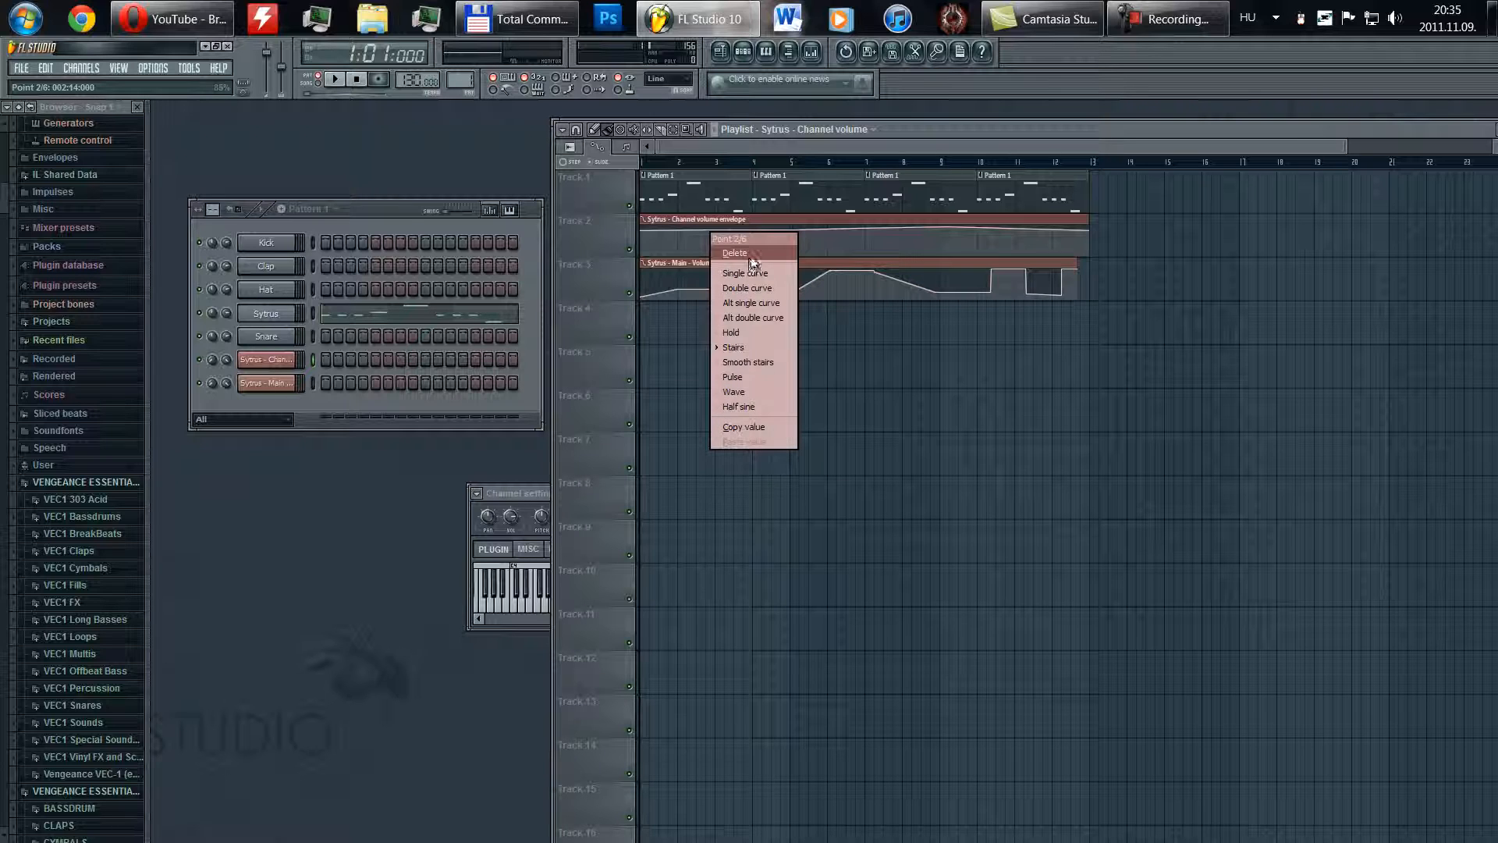
left_click(781, 253)
right_click(798, 230)
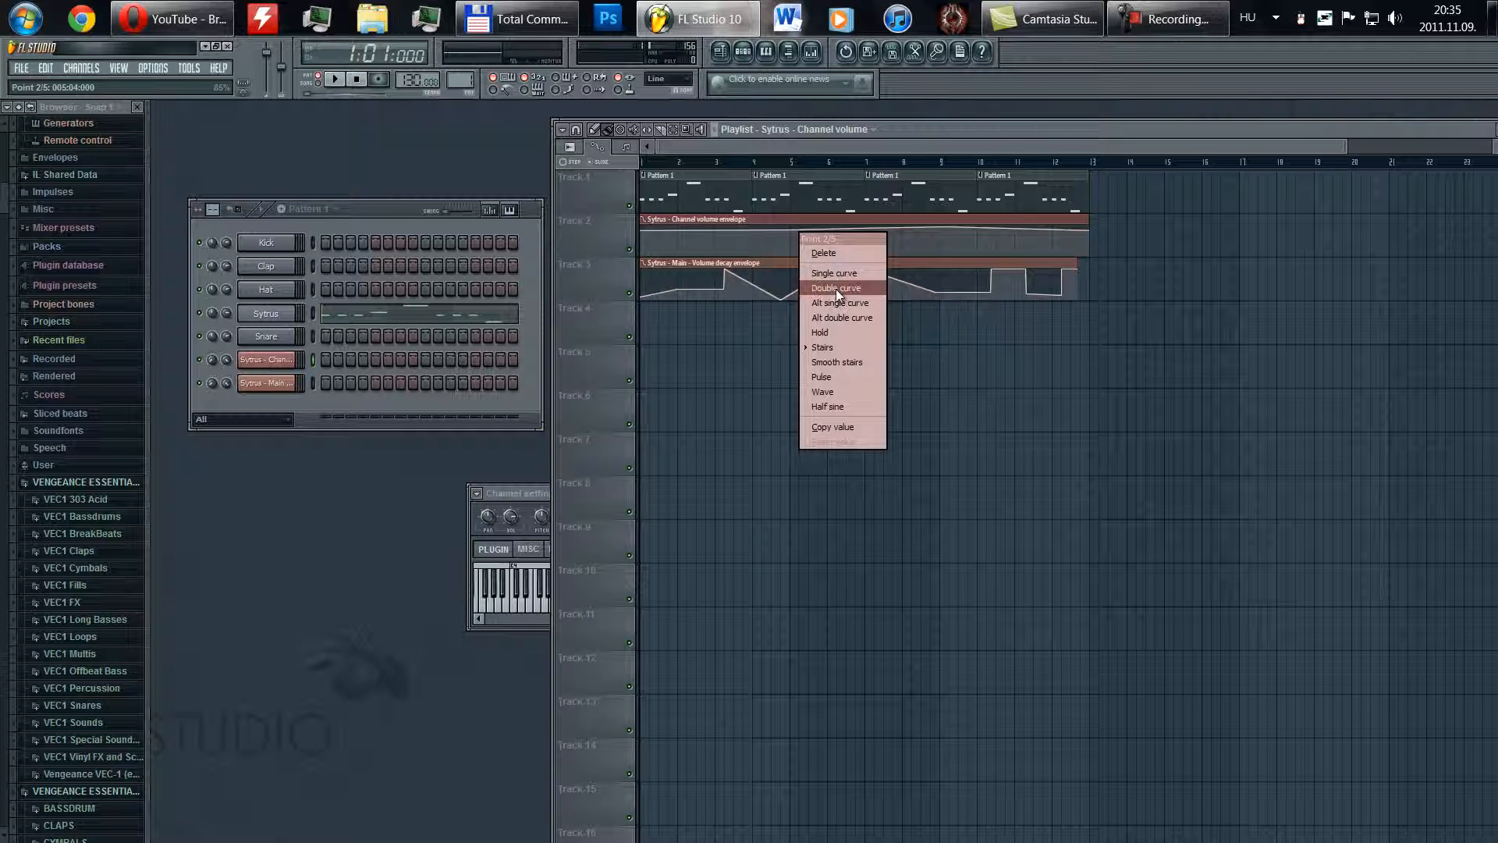
left_click(847, 253)
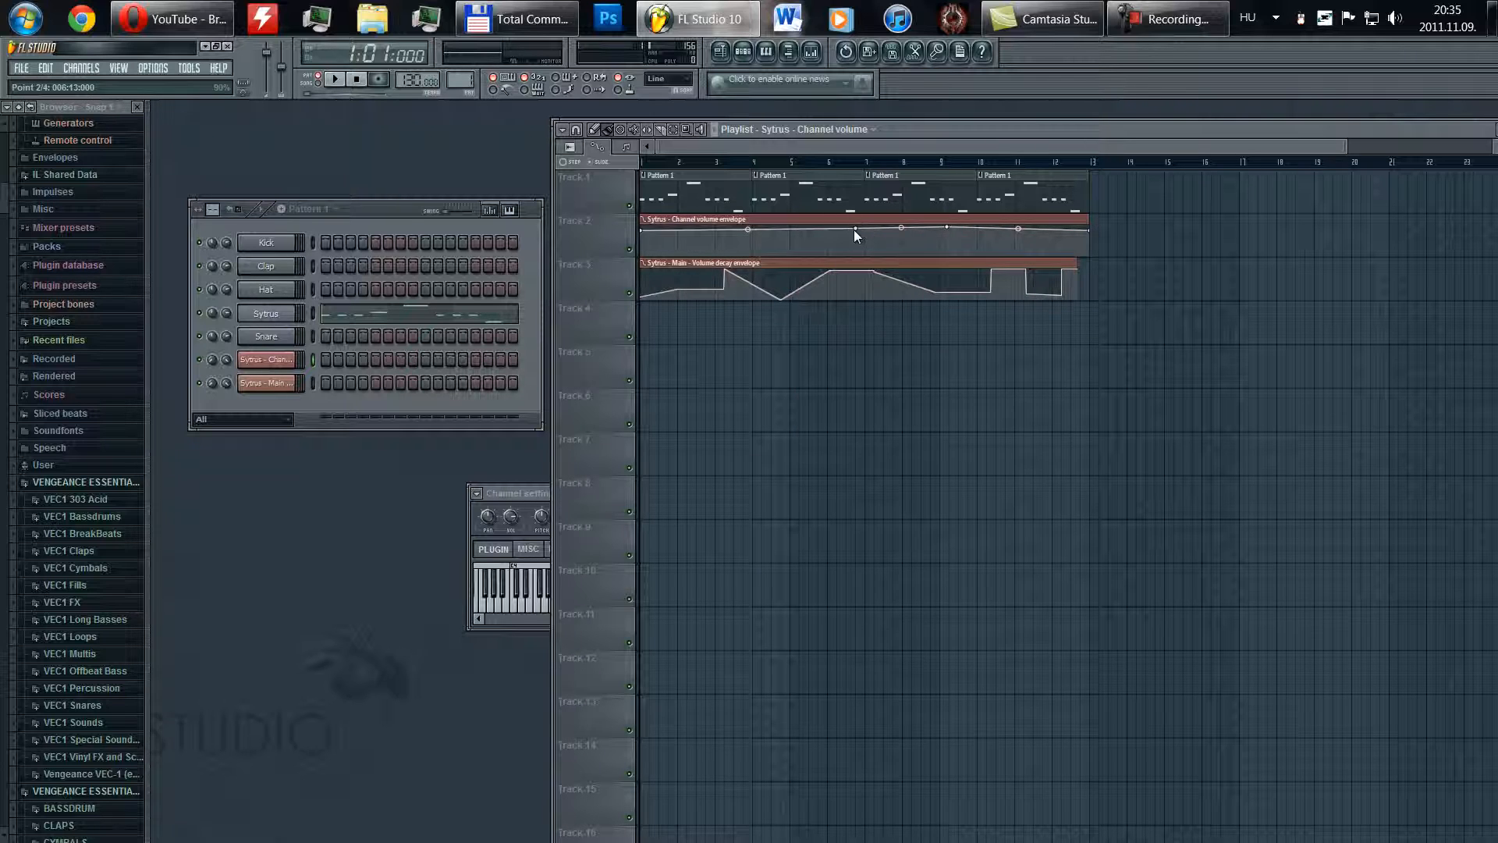
right_click(854, 229)
left_click(858, 254)
- Lower the first channel volume point to the bottom and level the last point with the one in bar 9, making a fade-in
left_click_drag(645, 236, 645, 263)
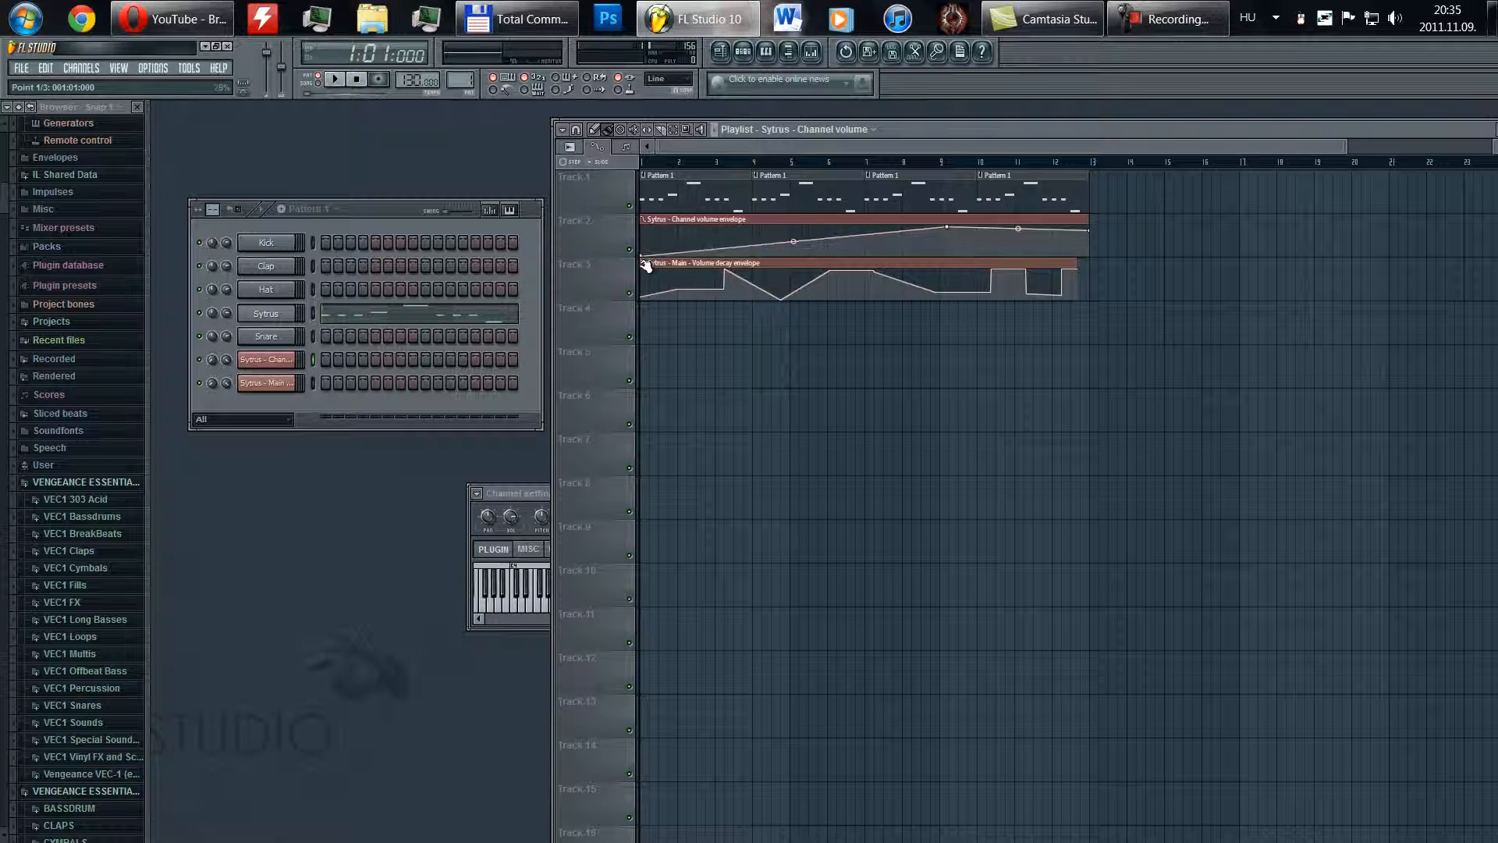
left_click_drag(952, 228, 954, 233)
left_click_drag(1092, 233, 1092, 226)
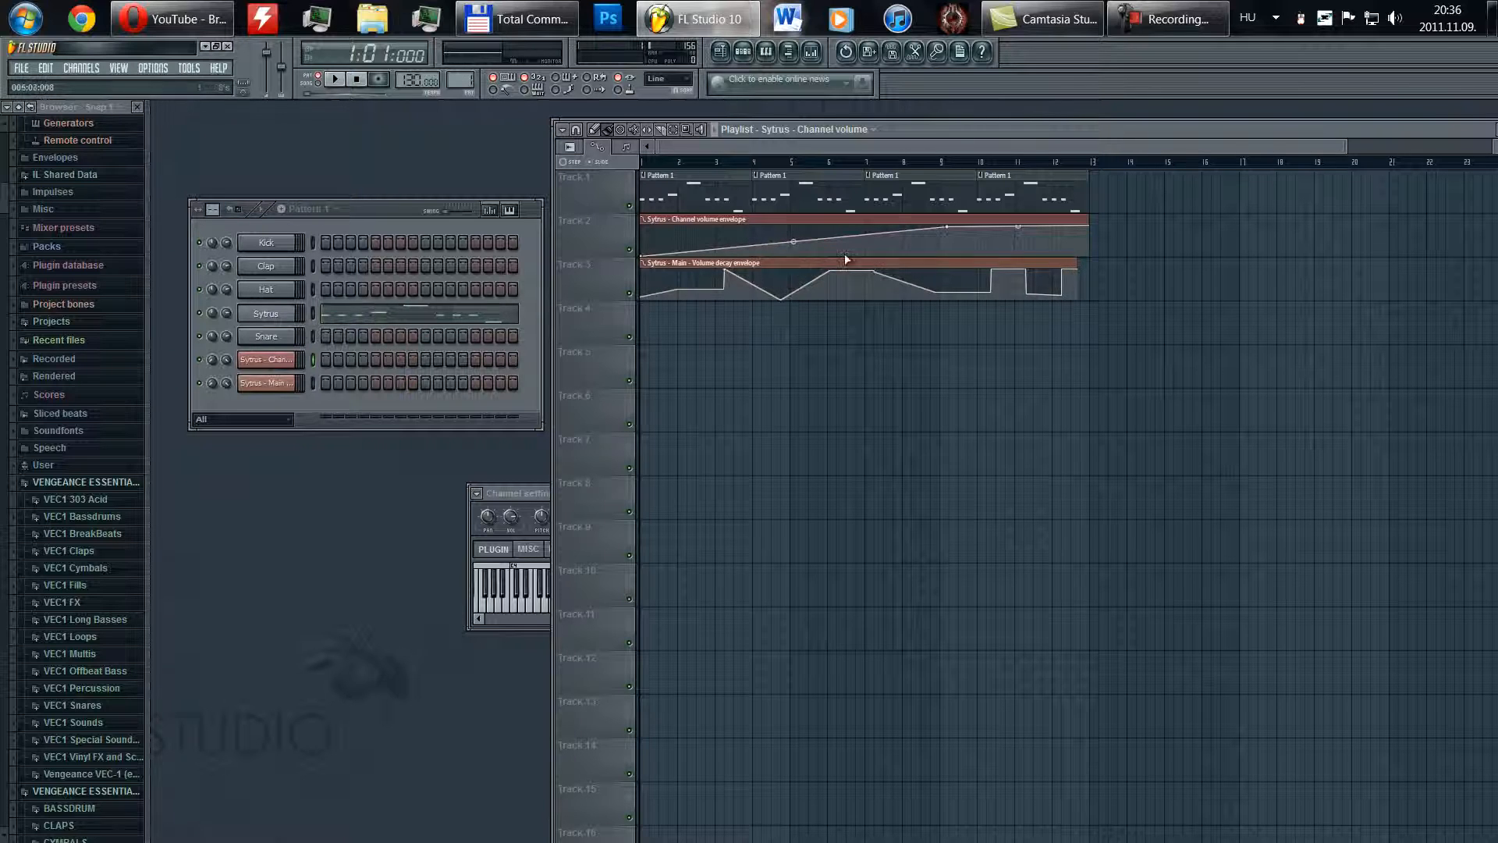
- Play the song from bar 1 to hear the channel volume fade-in, and stop it after bar 8
left_click(320, 83)
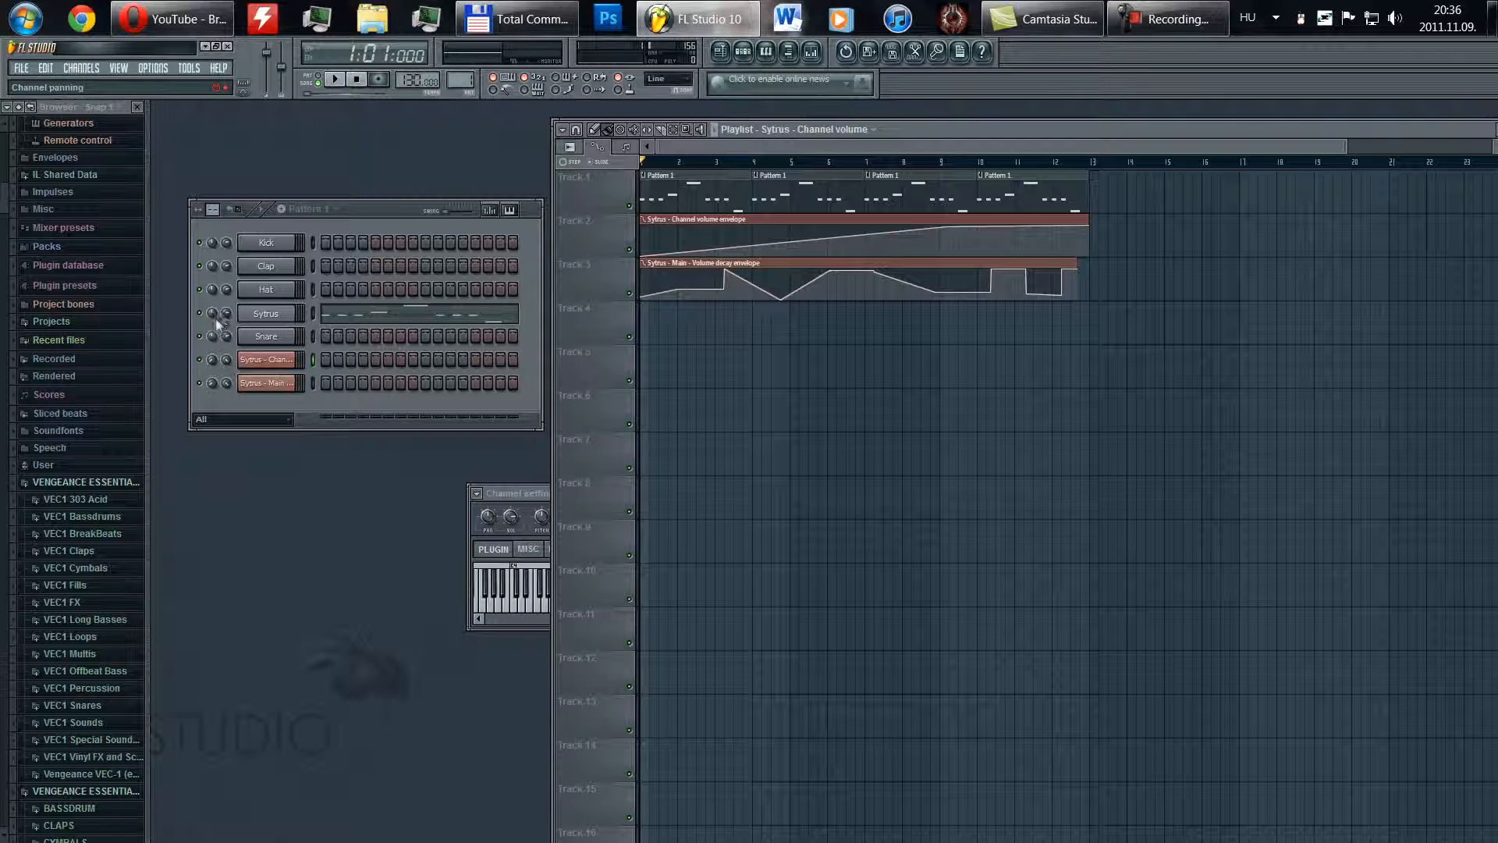
mouse_move(226, 320)
left_mouse_down()
mouse_move(231, 588)
mouse_move(234, 316)
left_mouse_up()
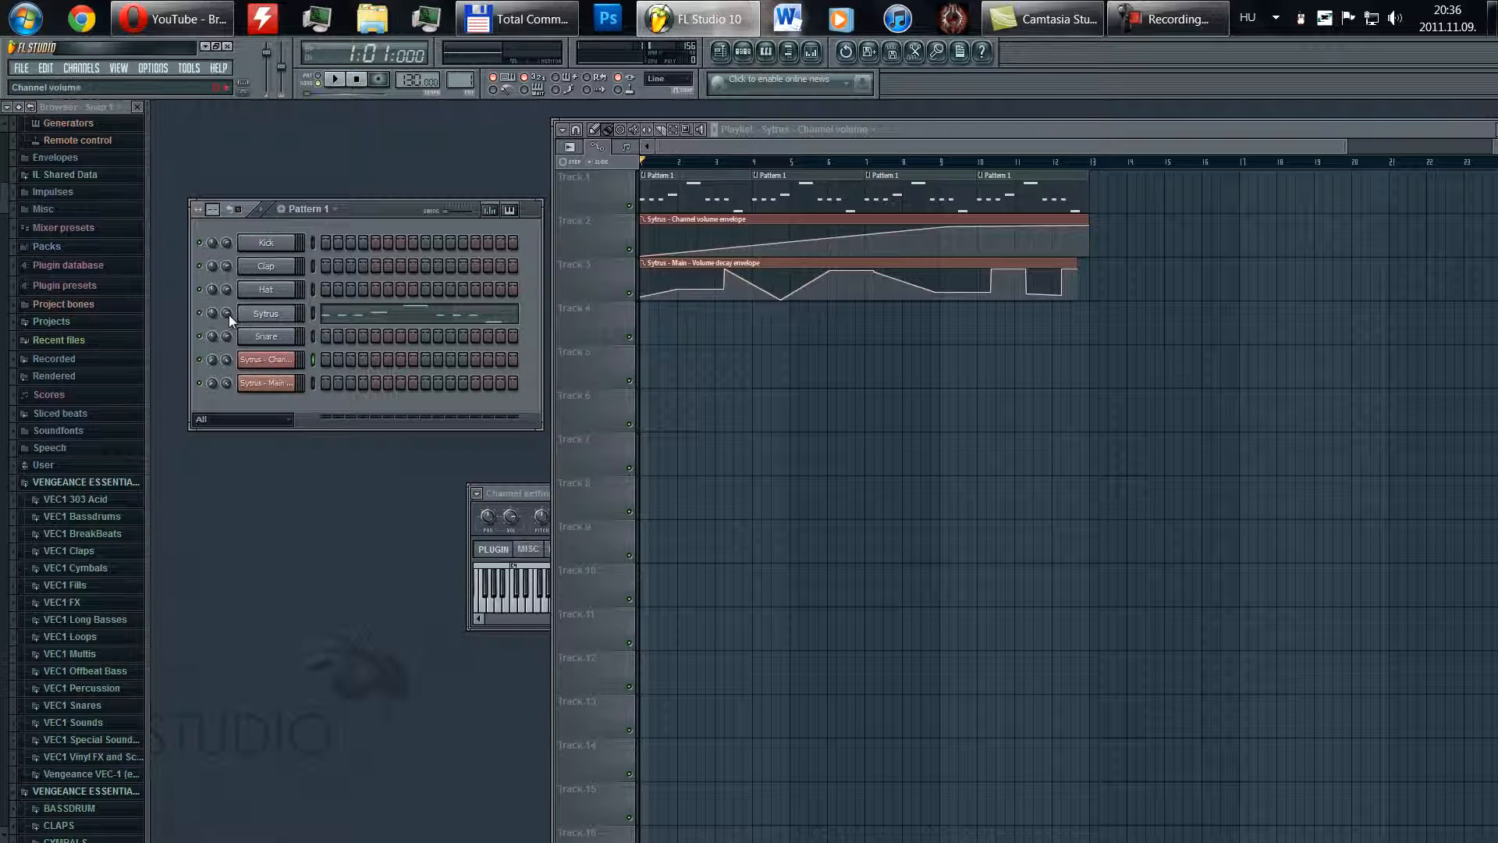
left_click_drag(229, 250, 229, 244)
left_click_drag(231, 327, 232, 324)
left_click(337, 80)
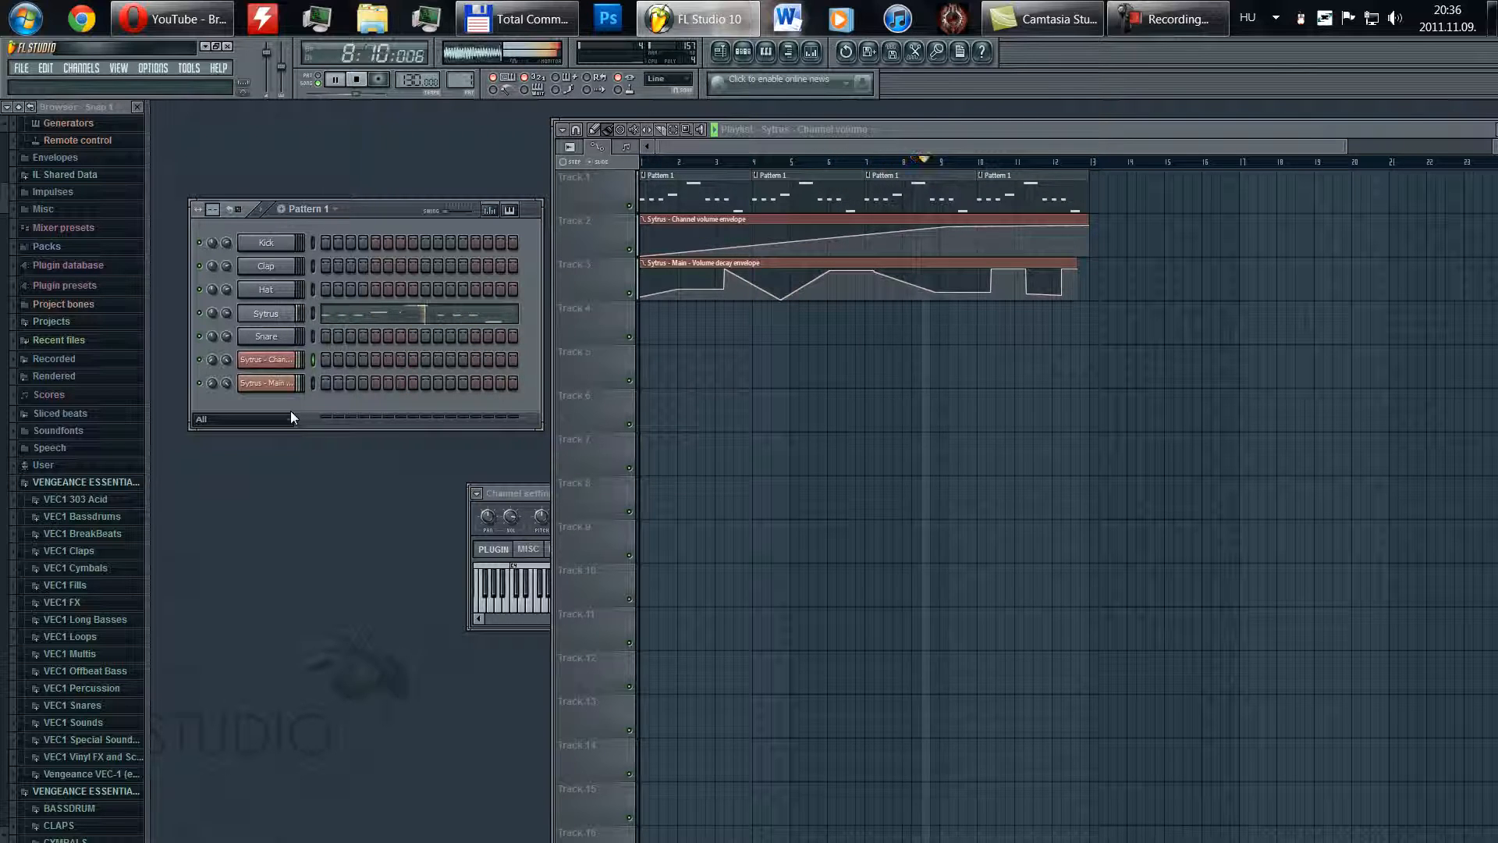
left_click(359, 80)
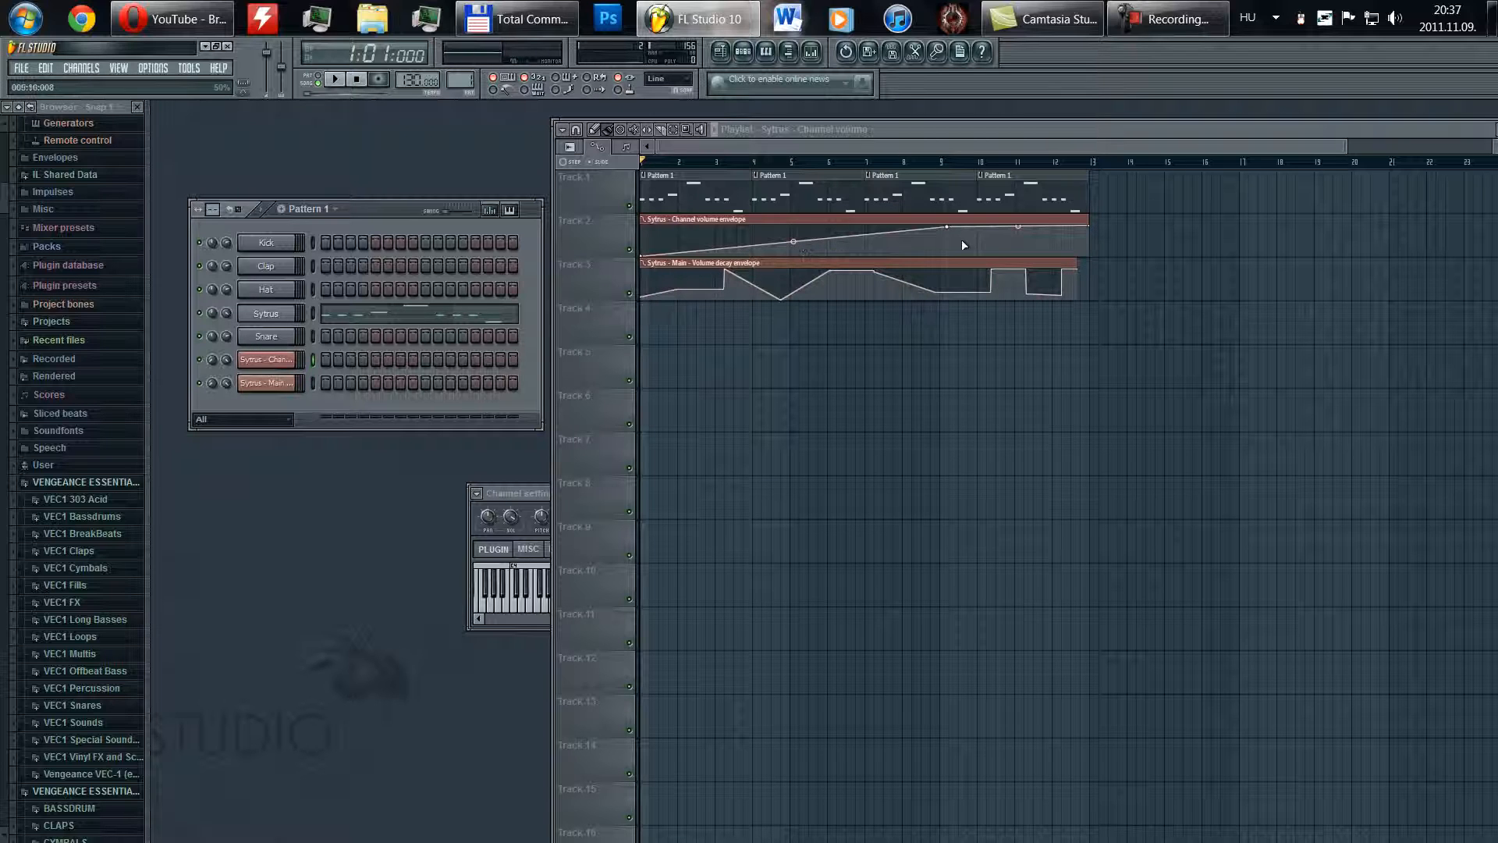
- Repeat Pattern 1 on Track 1 from bar 13 through bar 23
left_click(1047, 178)
left_click(1101, 178)
left_click_drag(1102, 179, 1448, 183)
- Extend the channel volume clip and its last point to about bar 22, and add points in bars 13 and 17, dipping to the bottom at bar 17
left_click_drag(1121, 173, 1453, 219)
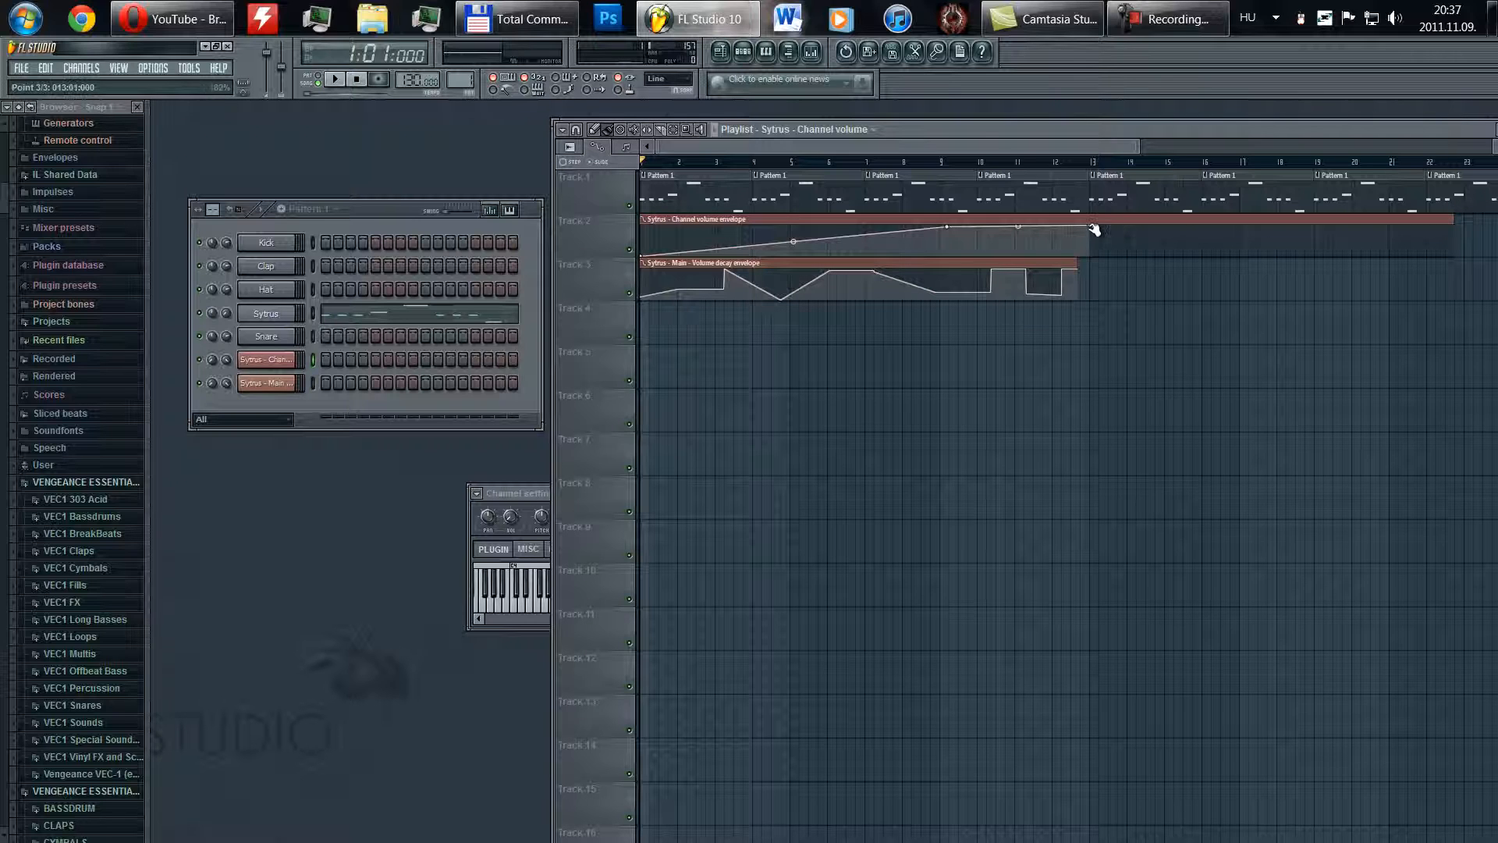
left_click_drag(1095, 228, 1455, 221)
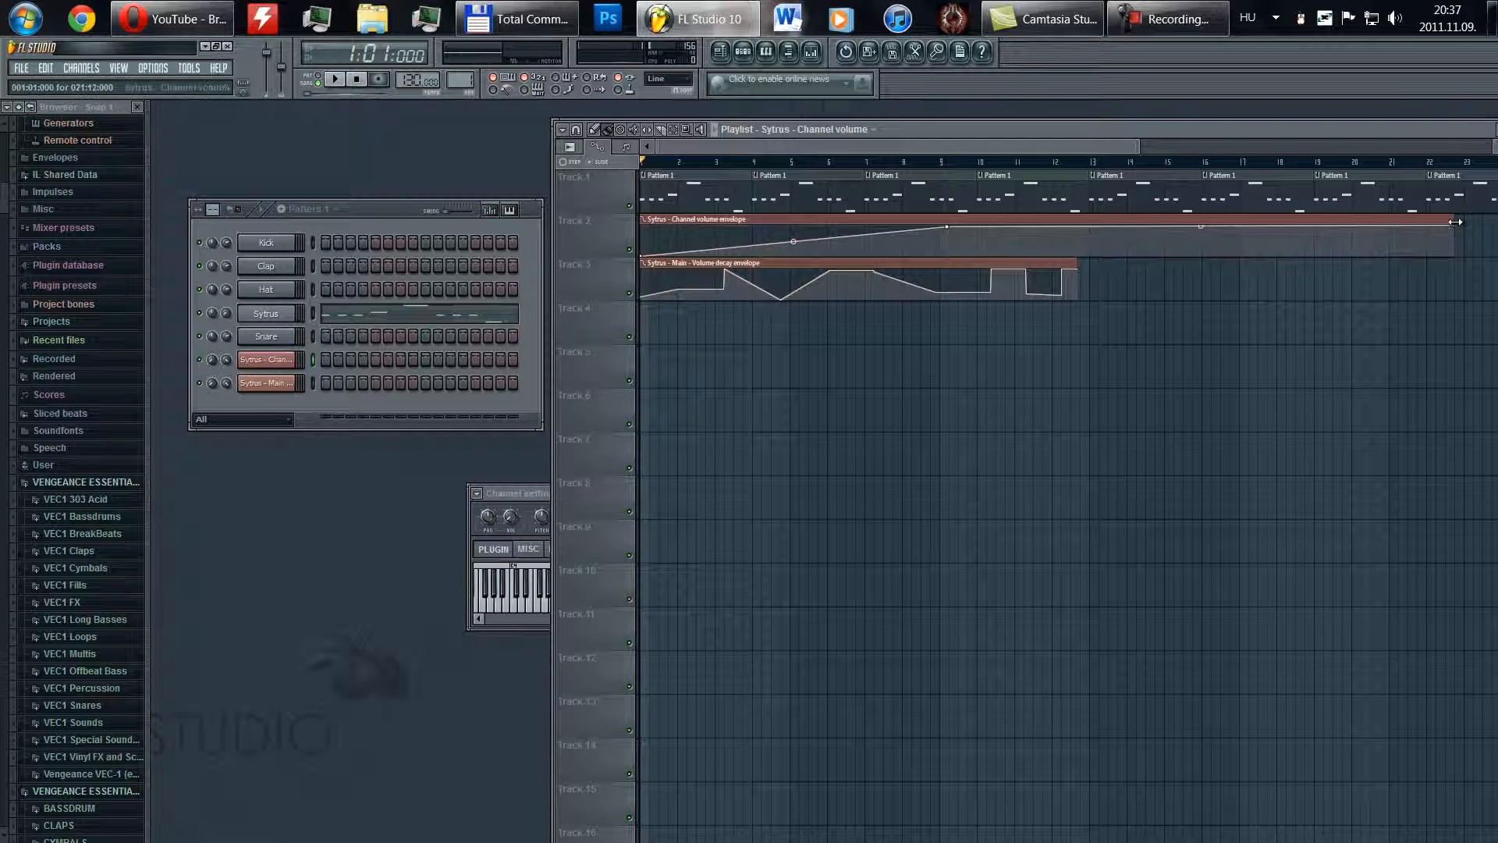
right_click(1113, 226)
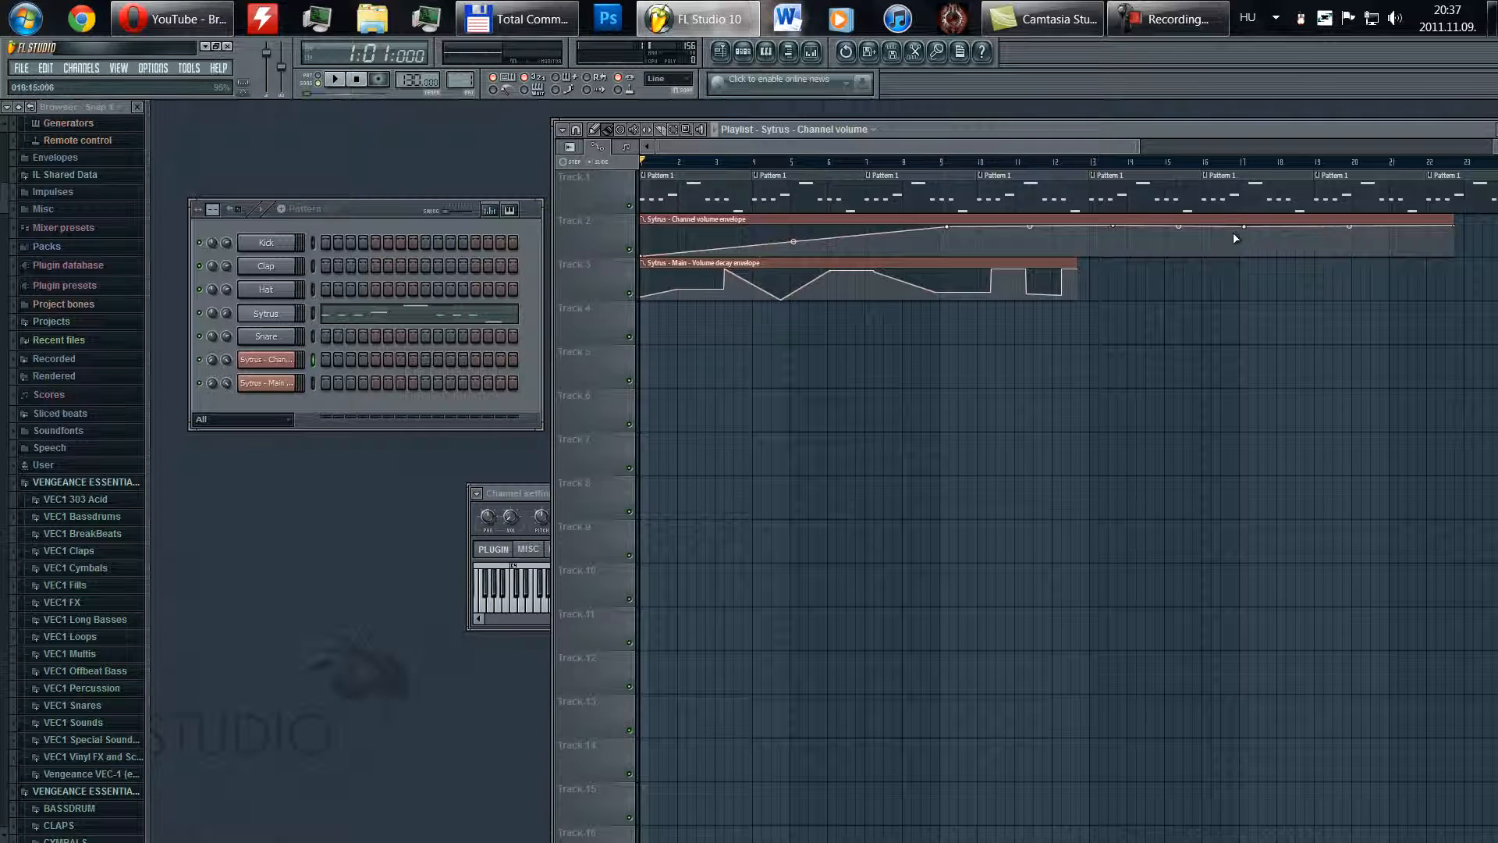
left_click_drag(1251, 228, 1247, 255)
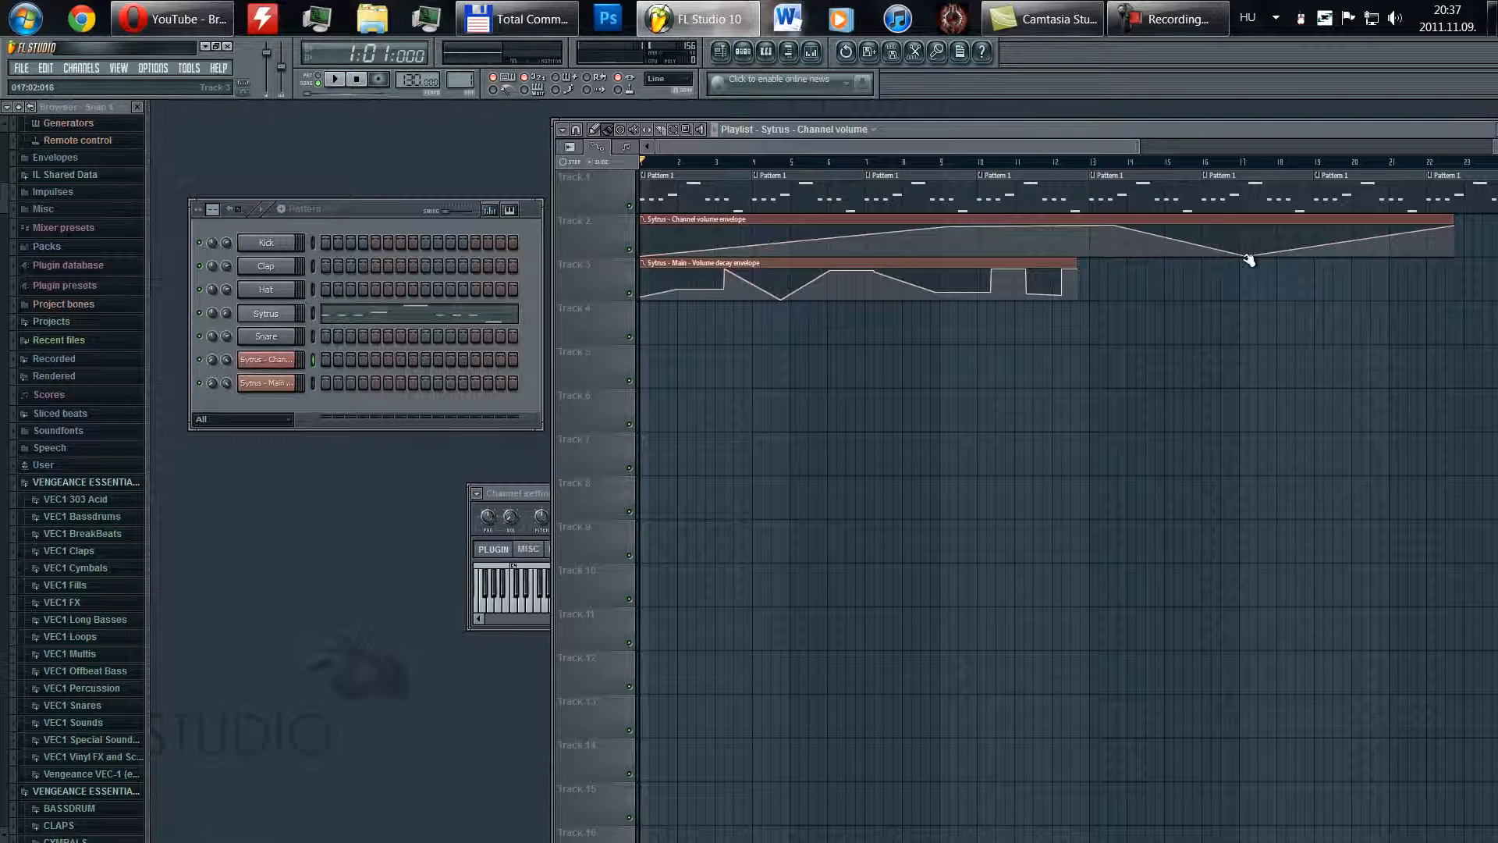
- Play the song from bar 13 to about bar 16 to hear the volume fade-out
left_click(1091, 163)
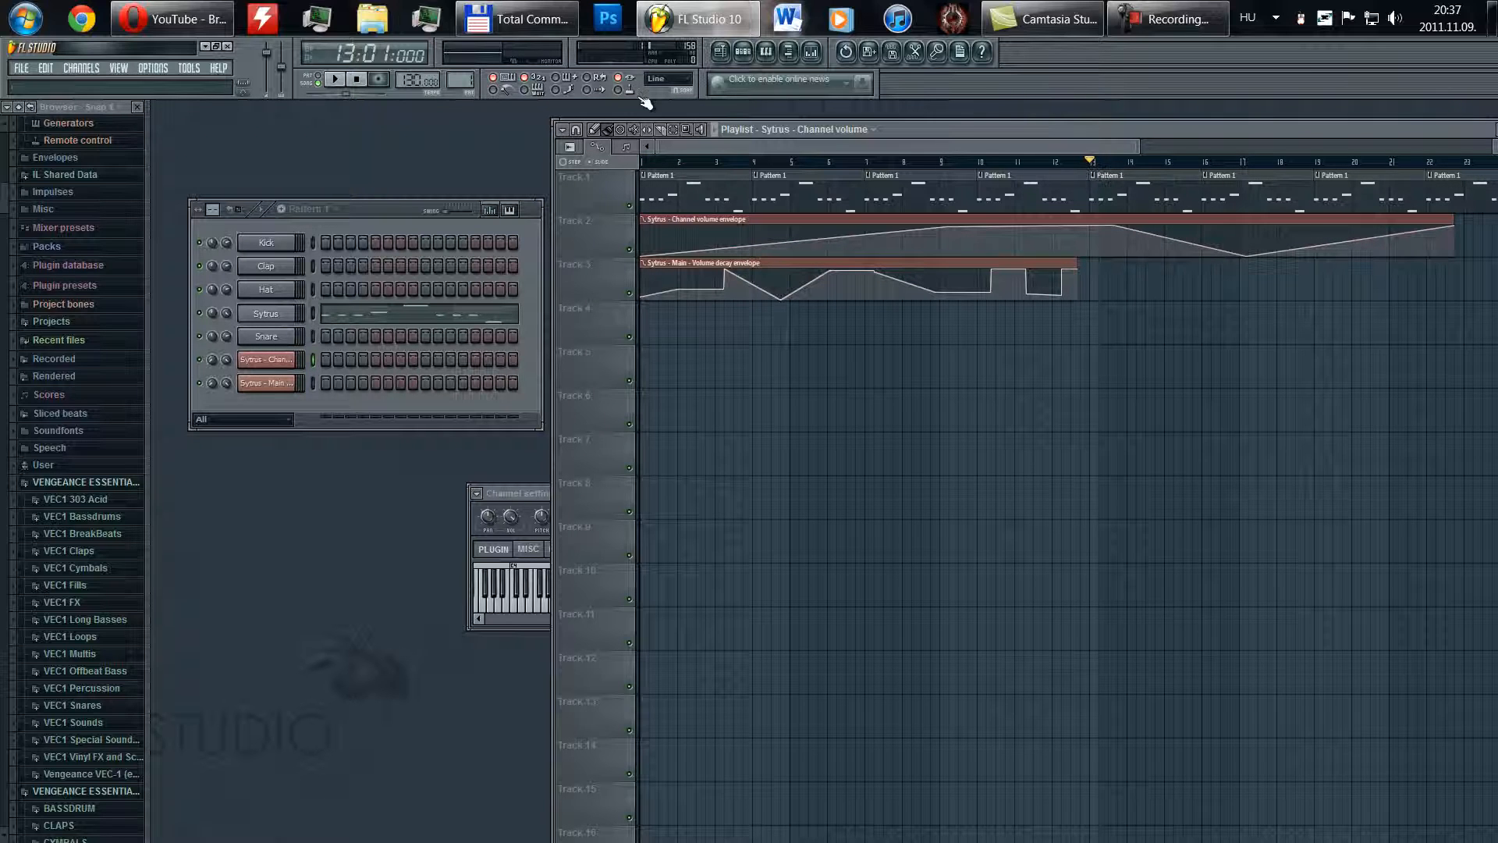
left_click(335, 80)
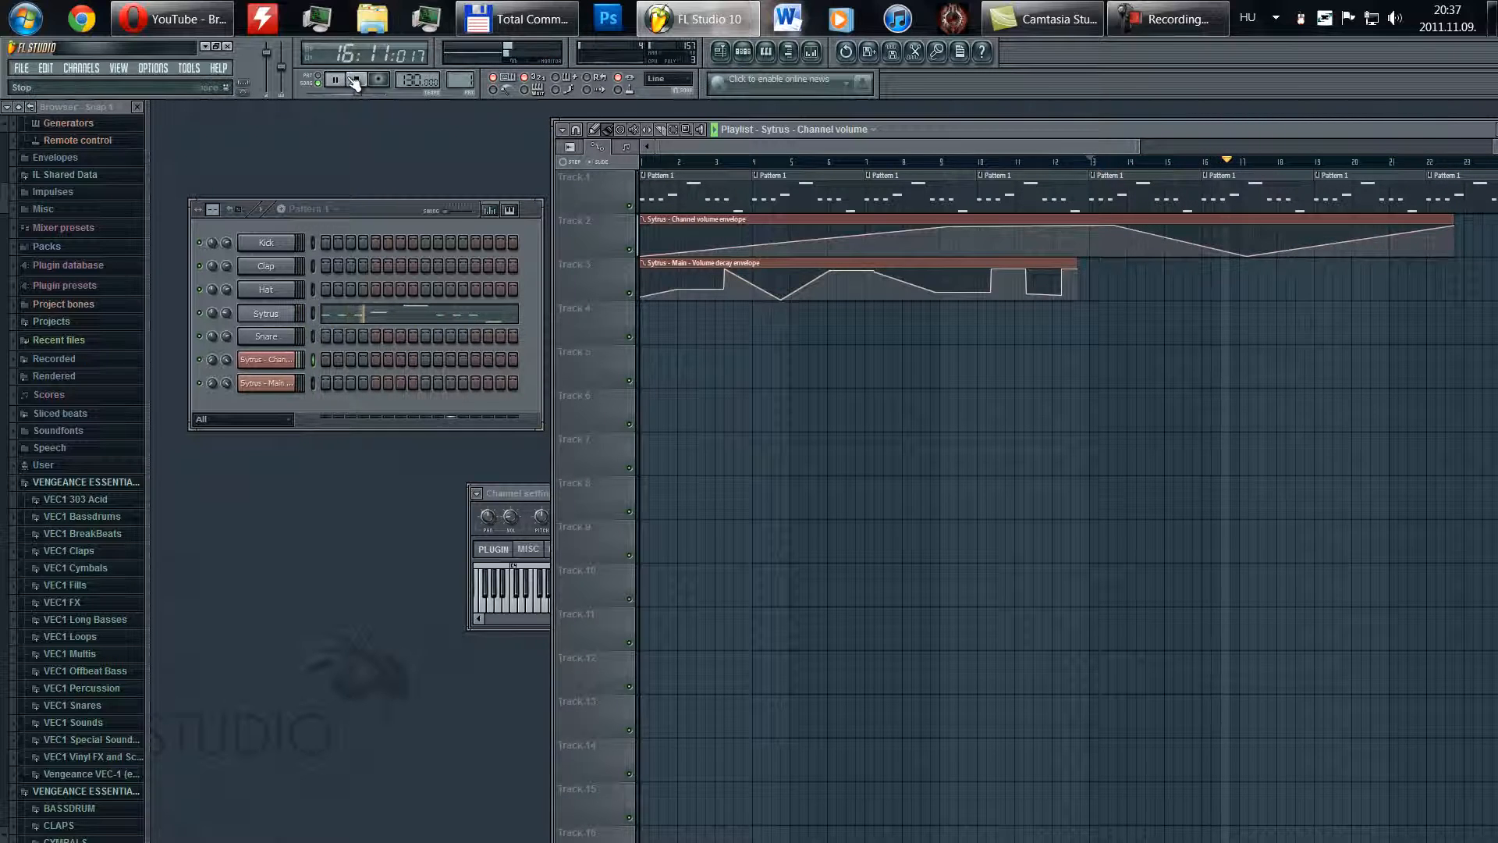
left_click(359, 81)
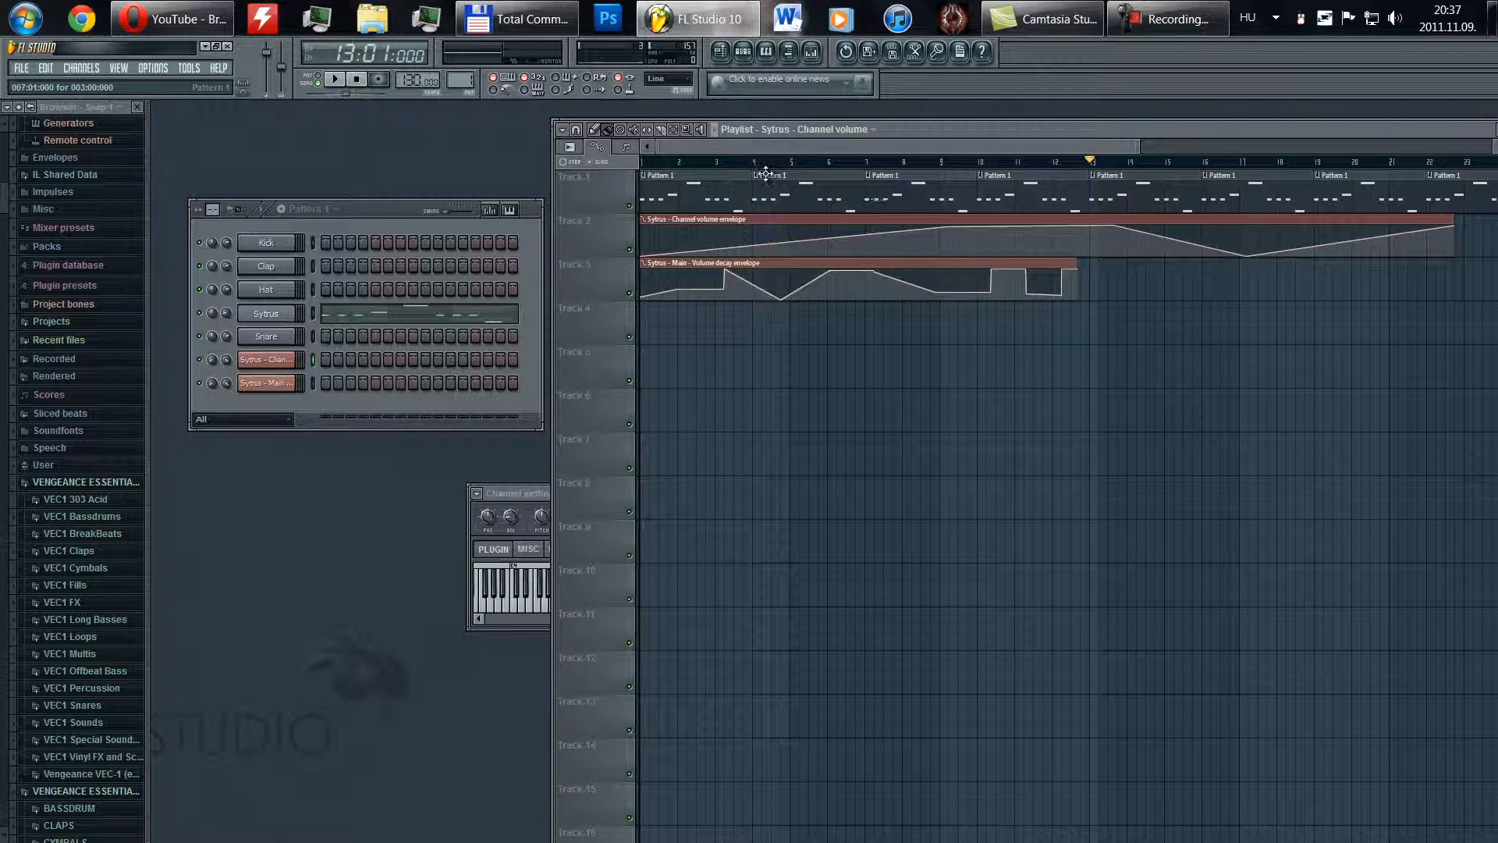
- Open the Sytrus plugin editor and list its parameters in the browser
left_click(722, 263)
left_click(269, 315)
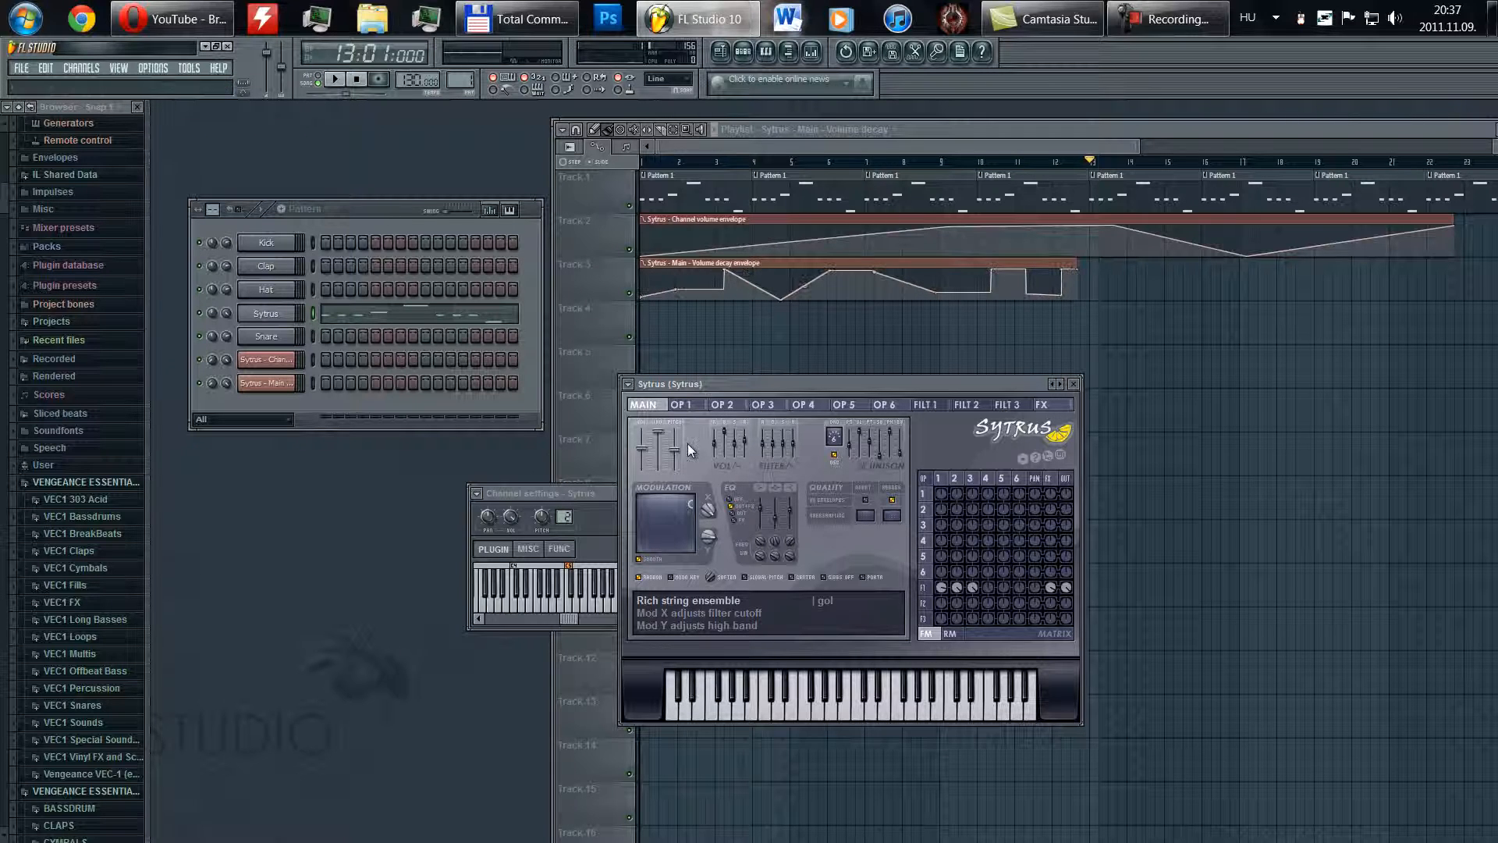
left_click_drag(725, 433, 724, 551)
left_click_drag(736, 614, 741, 445)
left_click_drag(731, 435, 740, 583)
left_click_drag(741, 500, 738, 424)
left_click(628, 384)
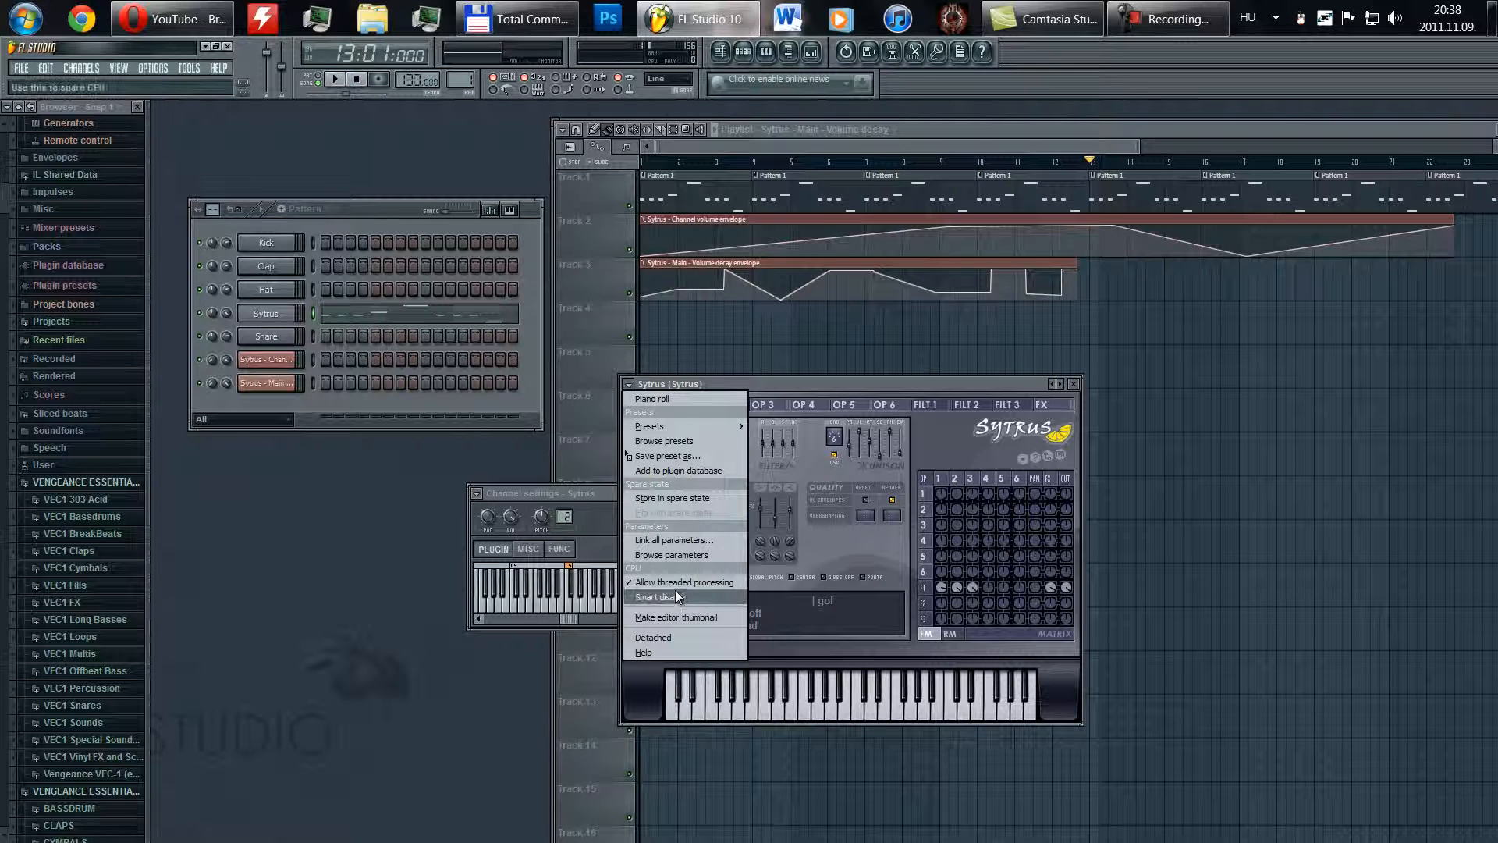
left_click(681, 554)
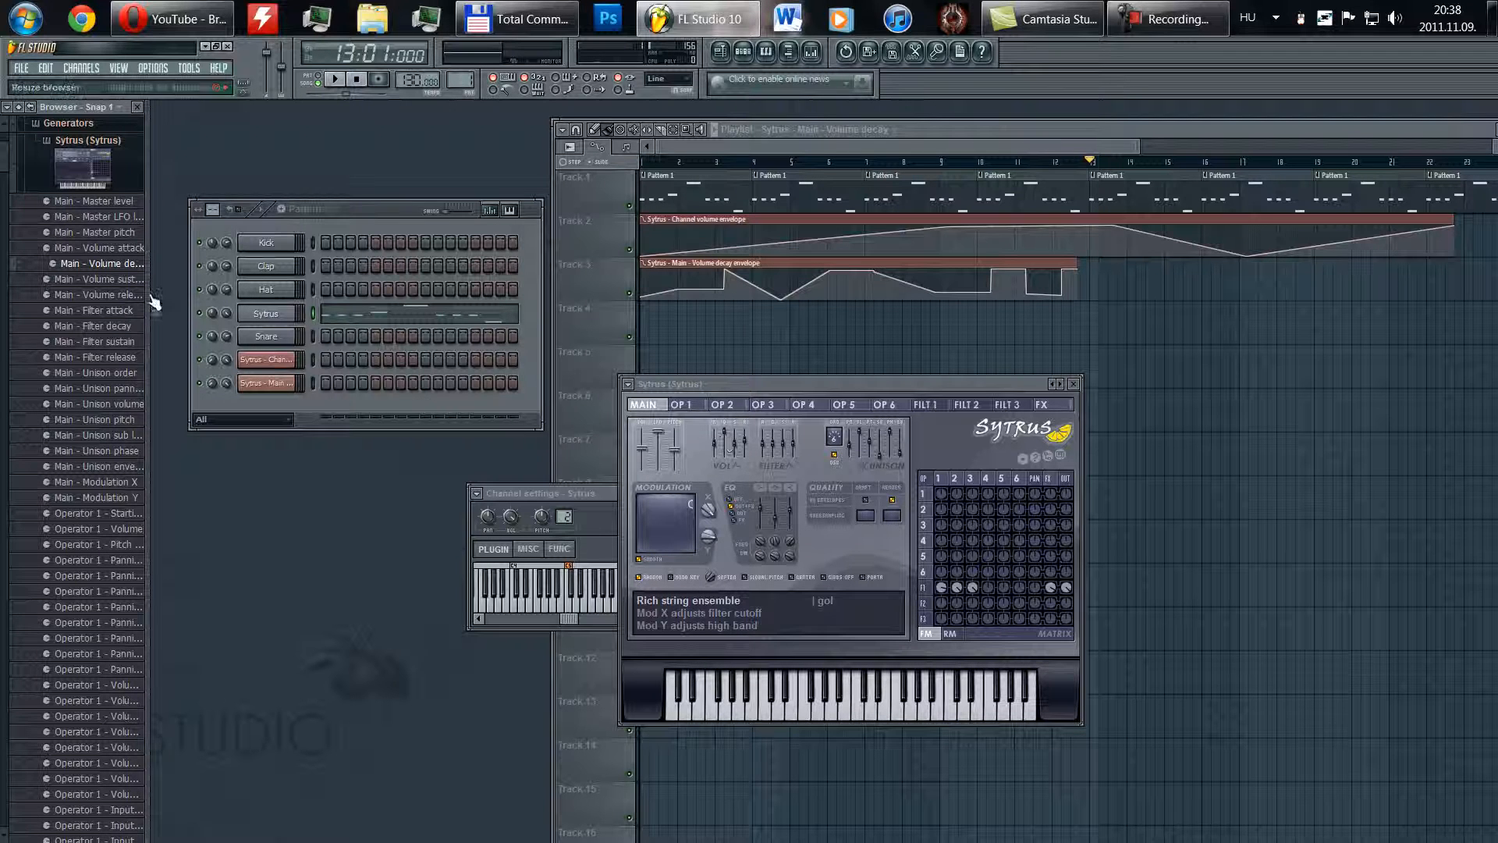
- Examine the automation options offered for the Main - Volume decay parameter in the browser
left_click(627, 383)
left_click(649, 498)
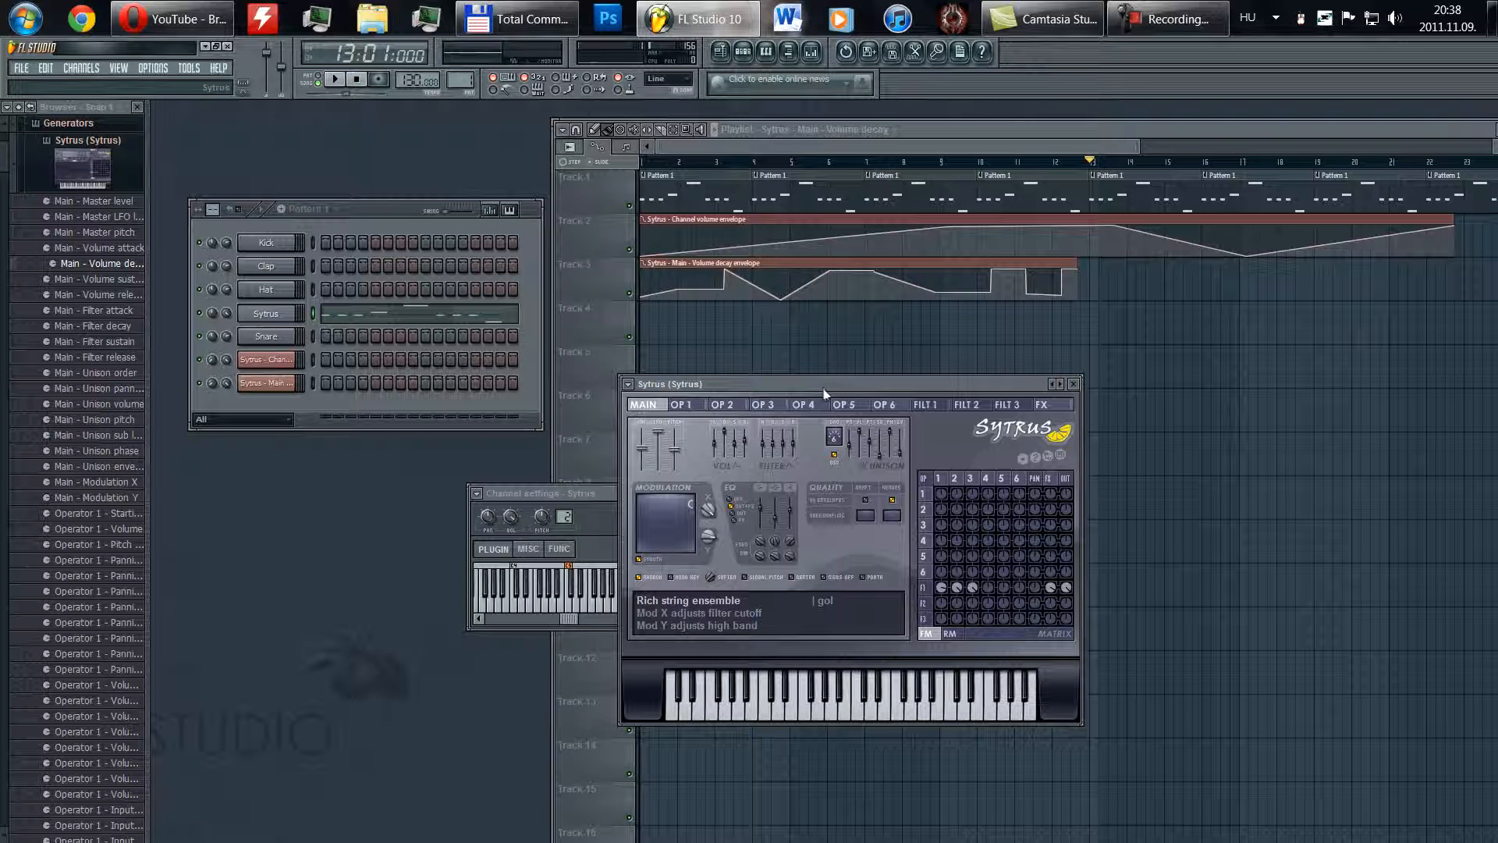
right_click(113, 265)
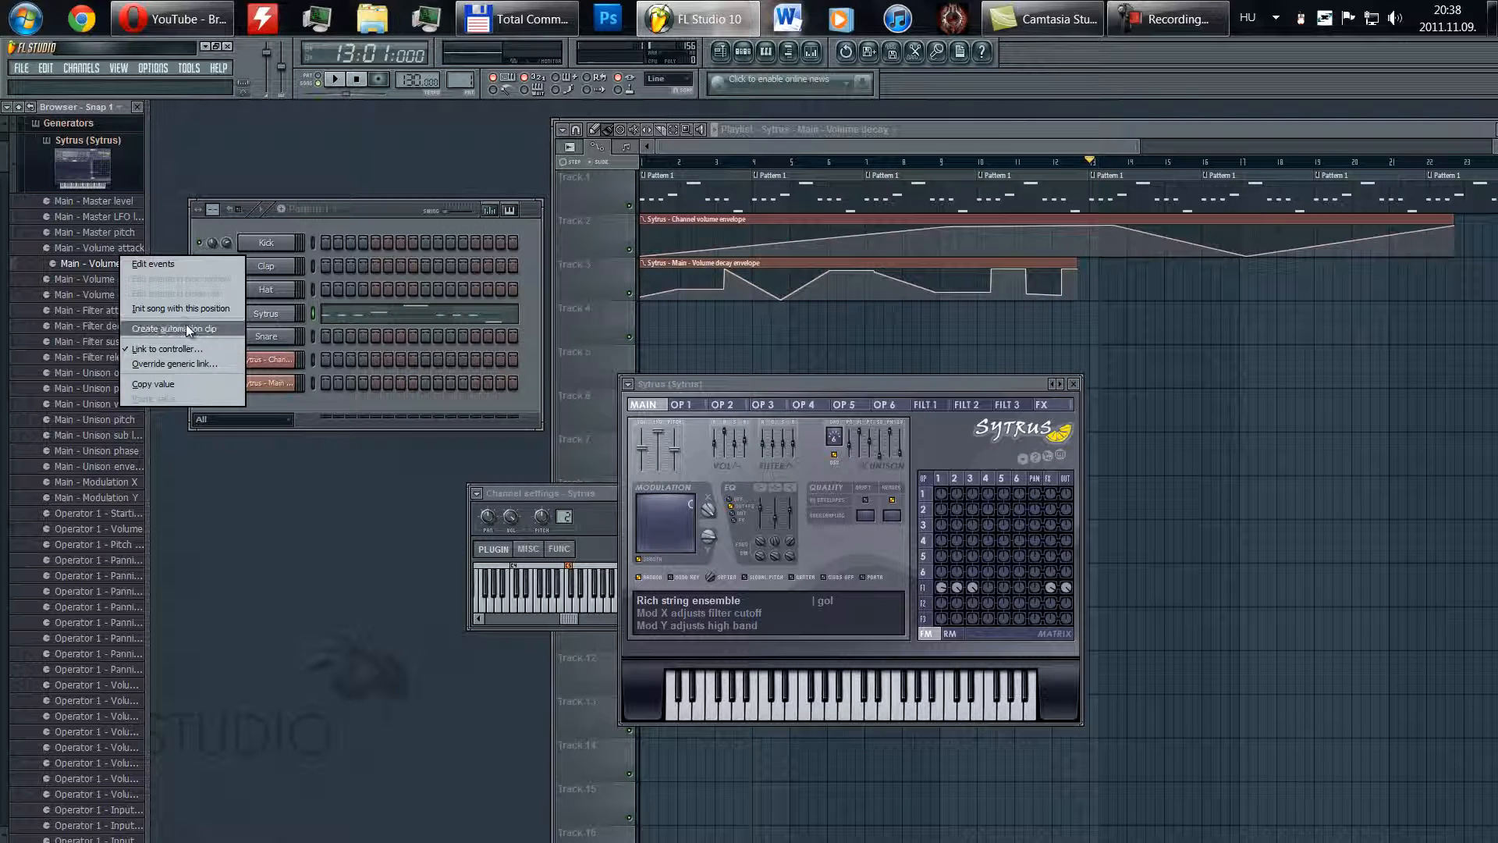
left_click(392, 212)
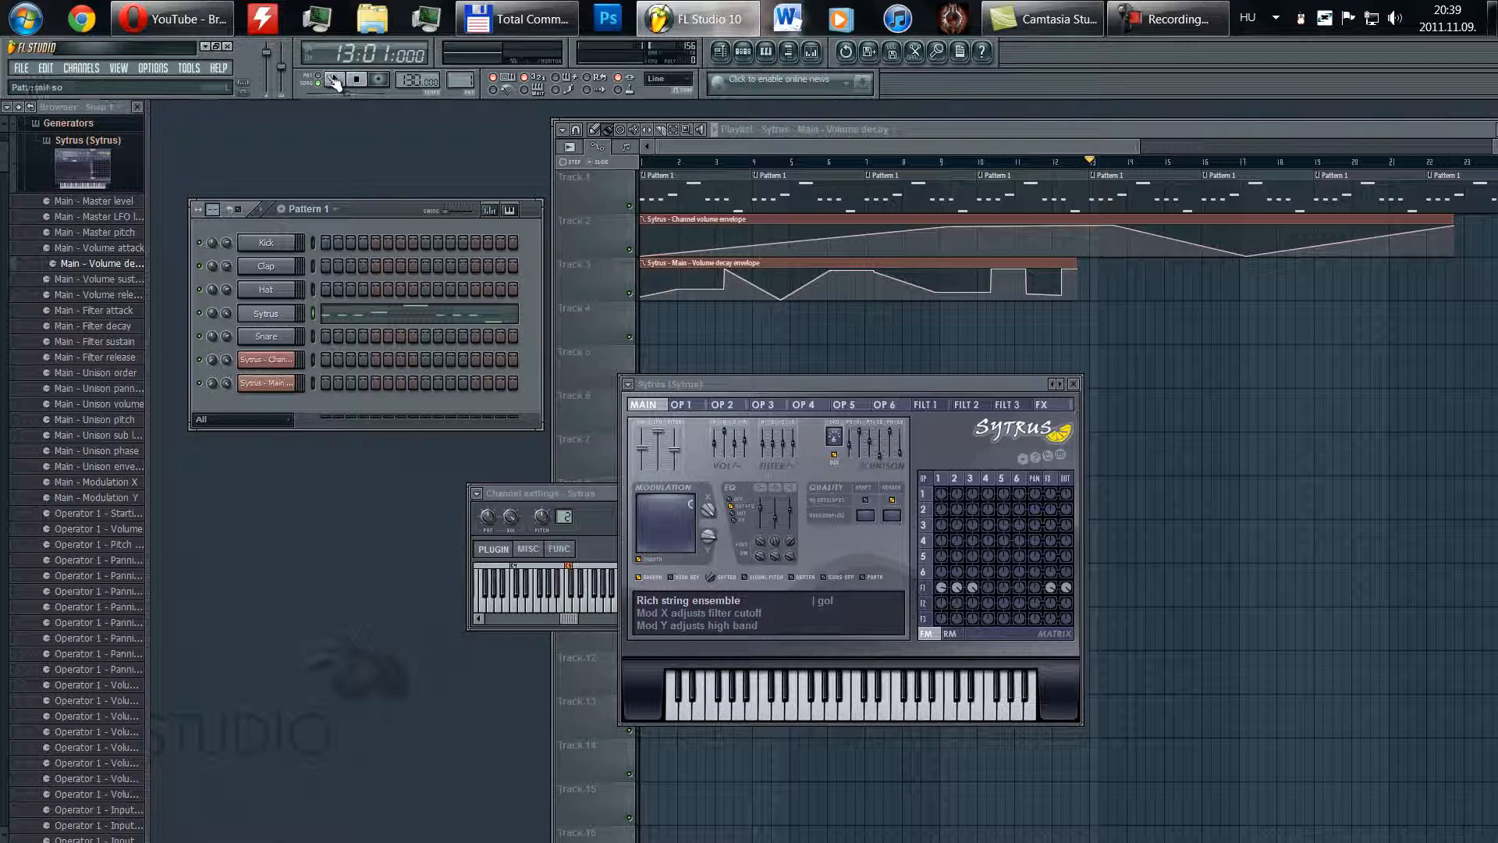
- Play the automated arrangement to about bar 8 and show the volume decay parameter's options again
left_click(380, 82)
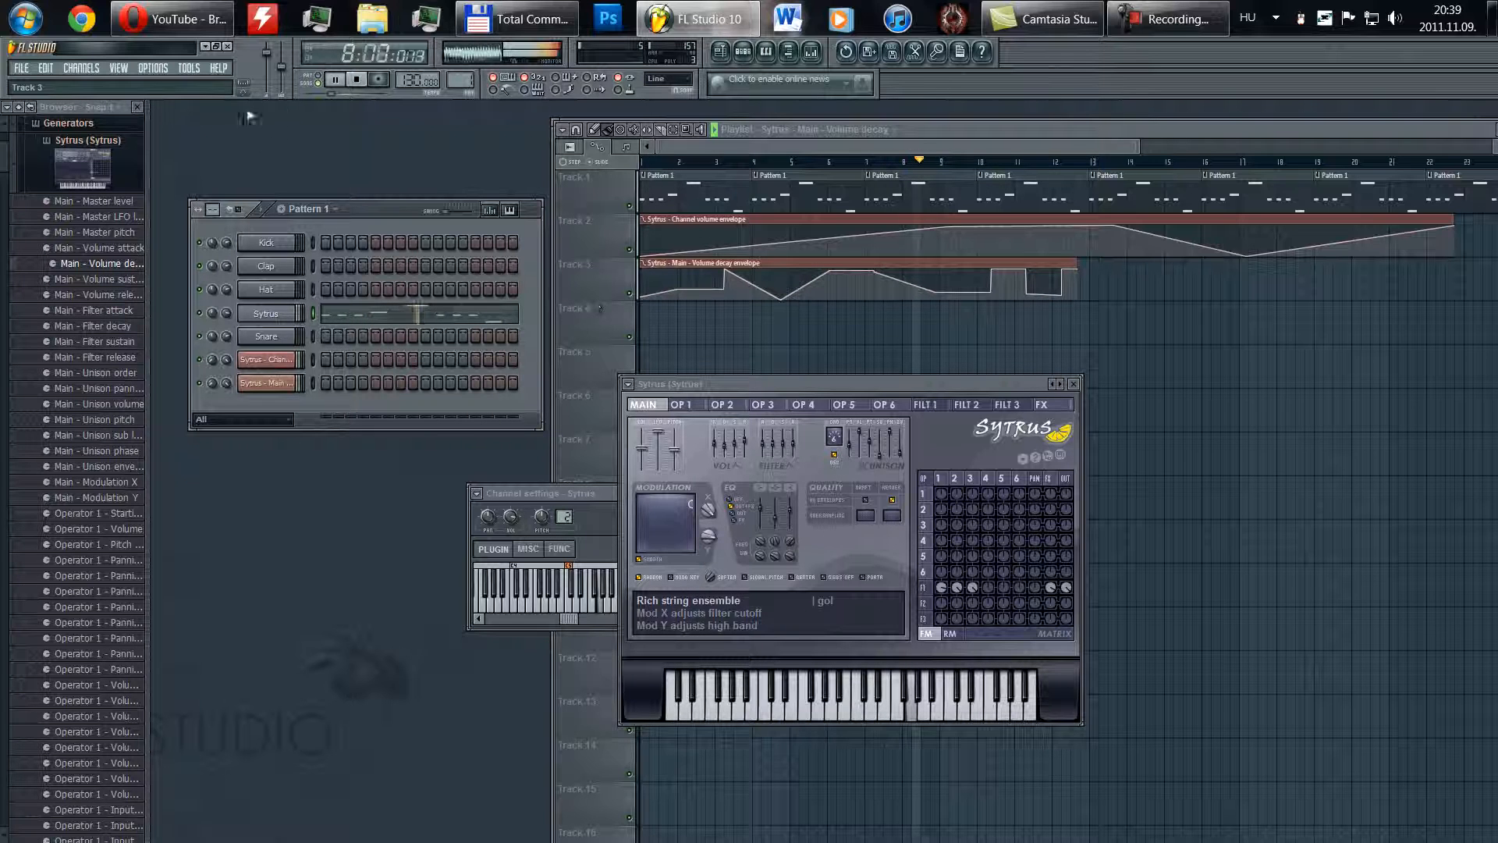
left_click(358, 80)
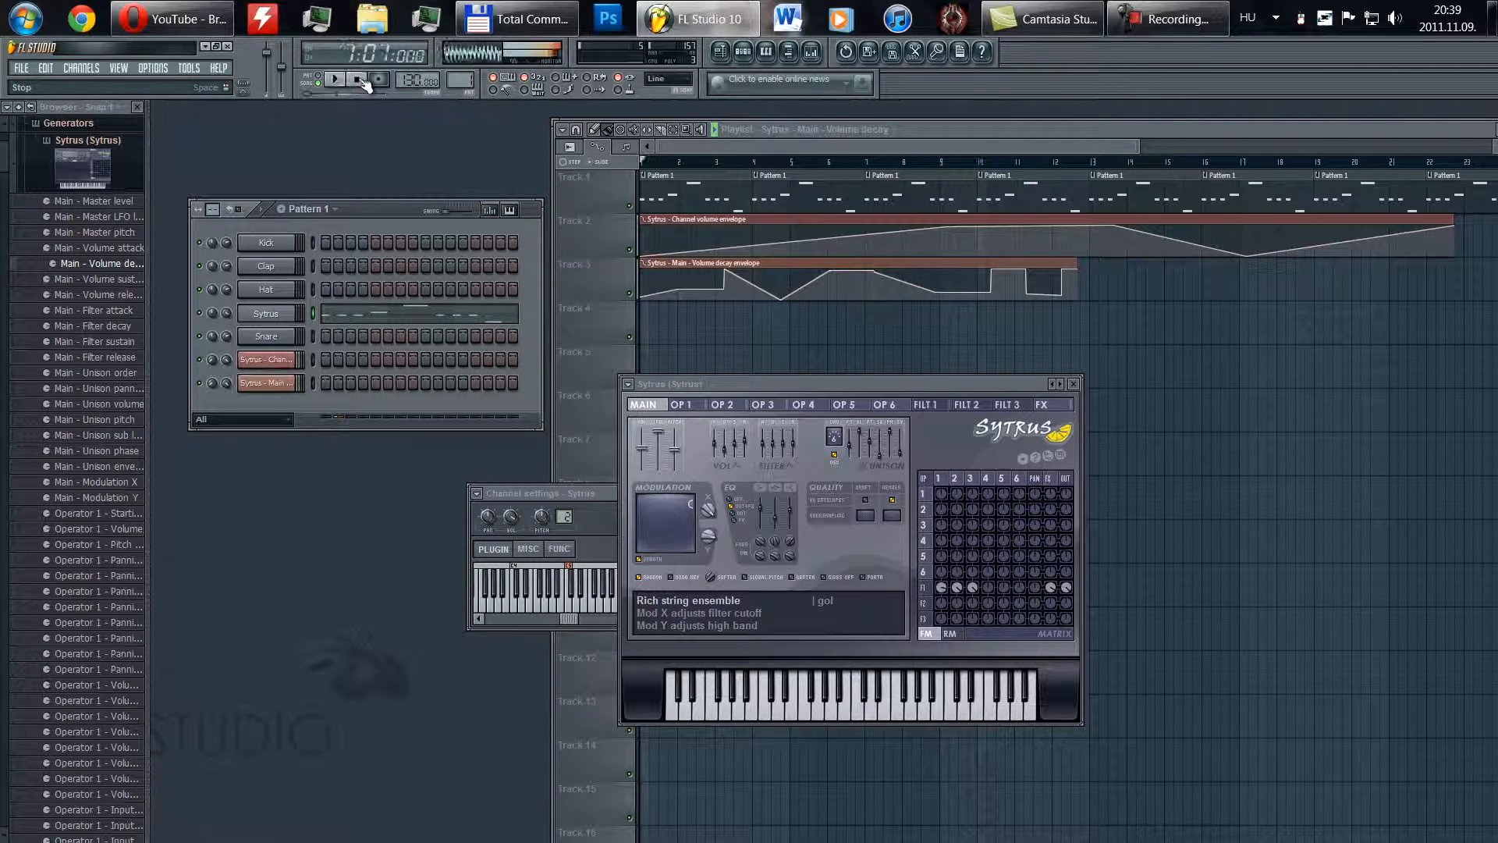
right_click(92, 262)
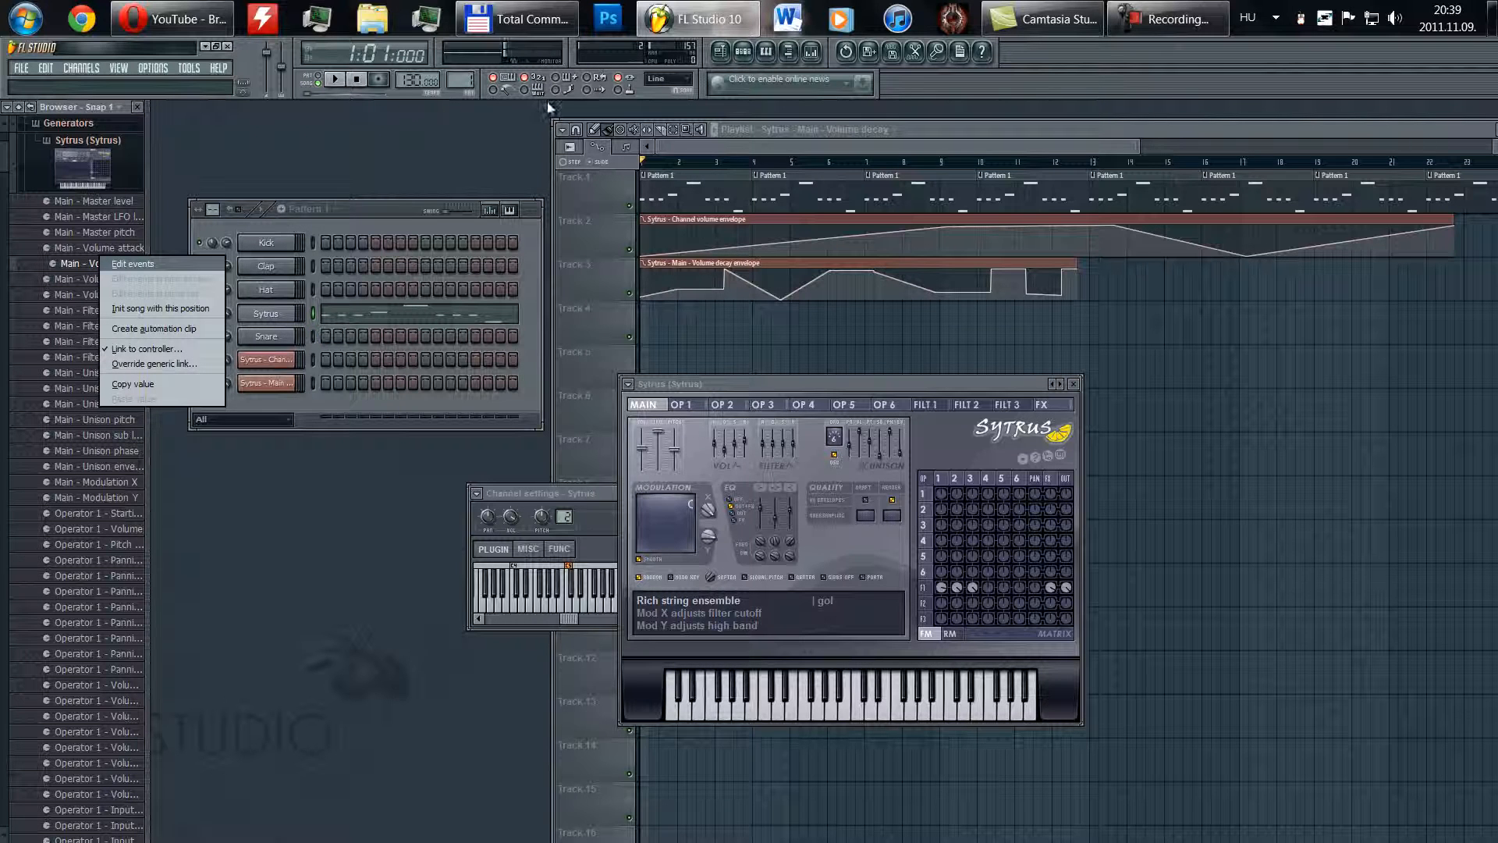
- Remove the volume decay clip, the channel volume clip and all Pattern 1 clips from the playlist
left_click(942, 123)
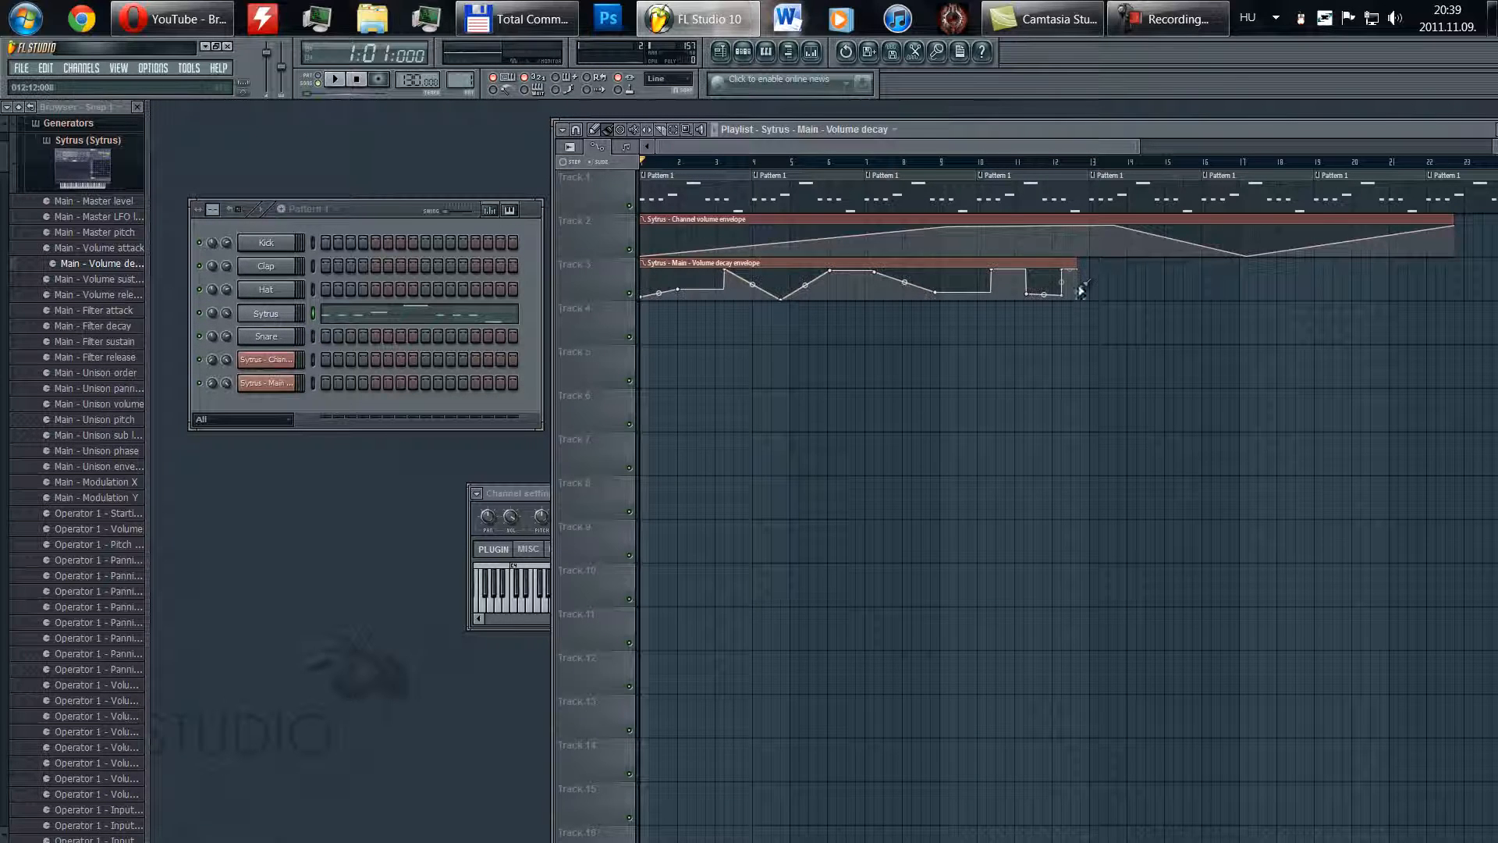
right_click(942, 267)
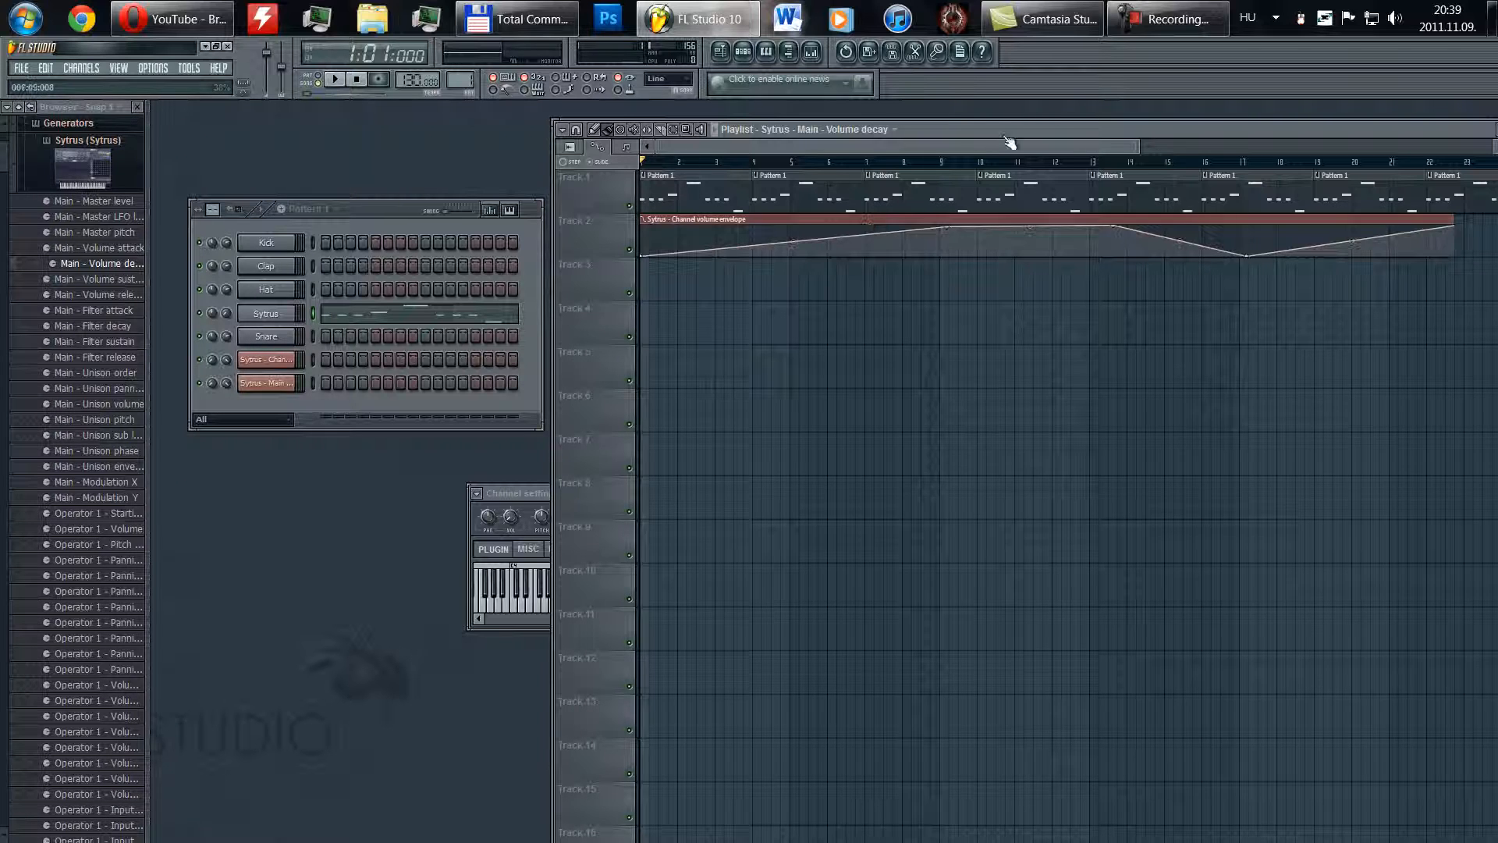
right_click(1007, 188)
right_click(812, 234)
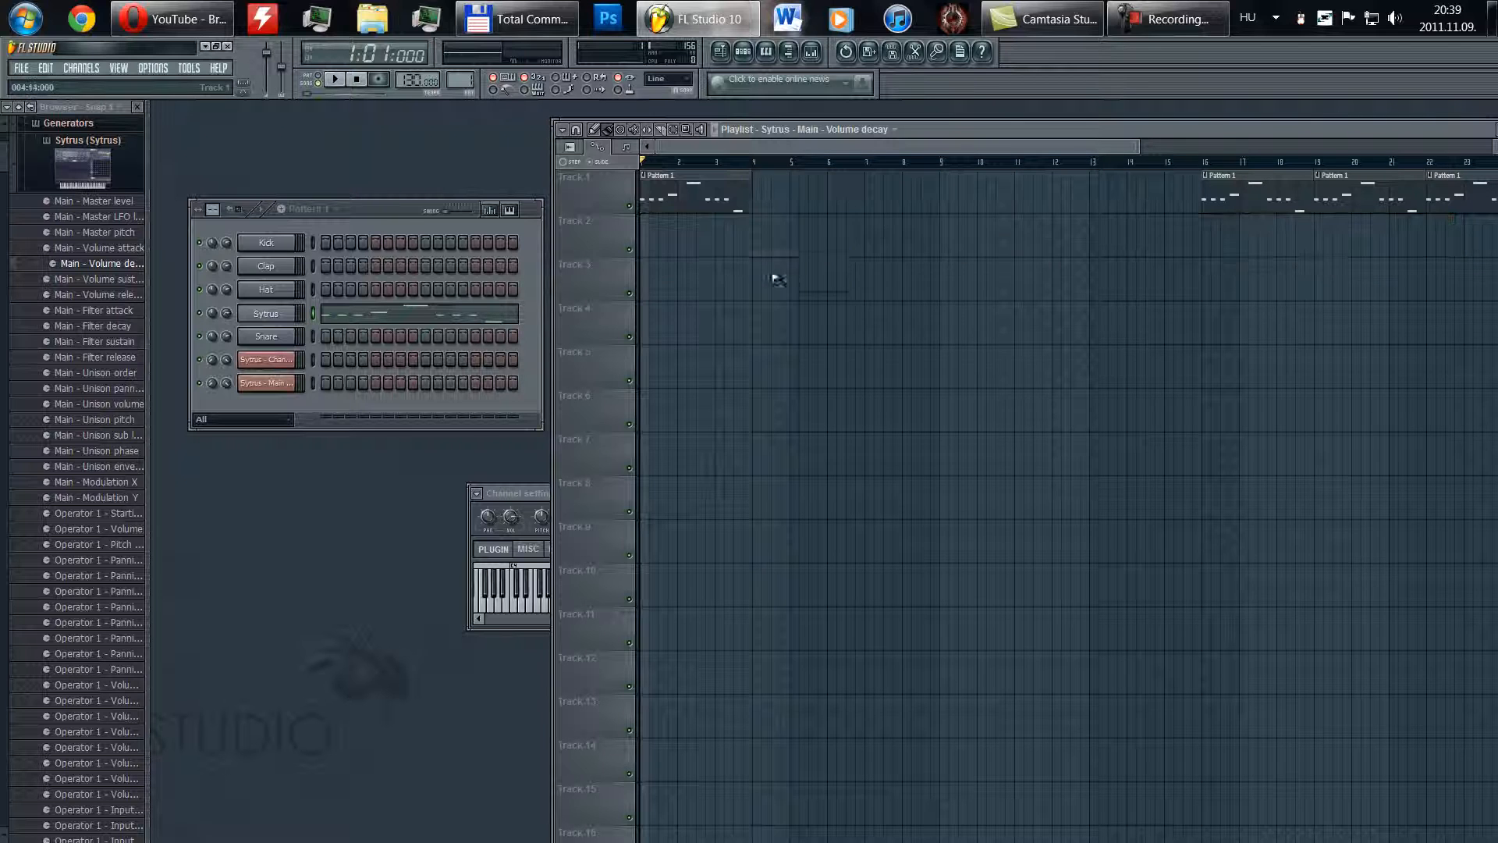
right_click(673, 192)
right_click(1233, 195)
right_click(1334, 198)
right_click(1443, 199)
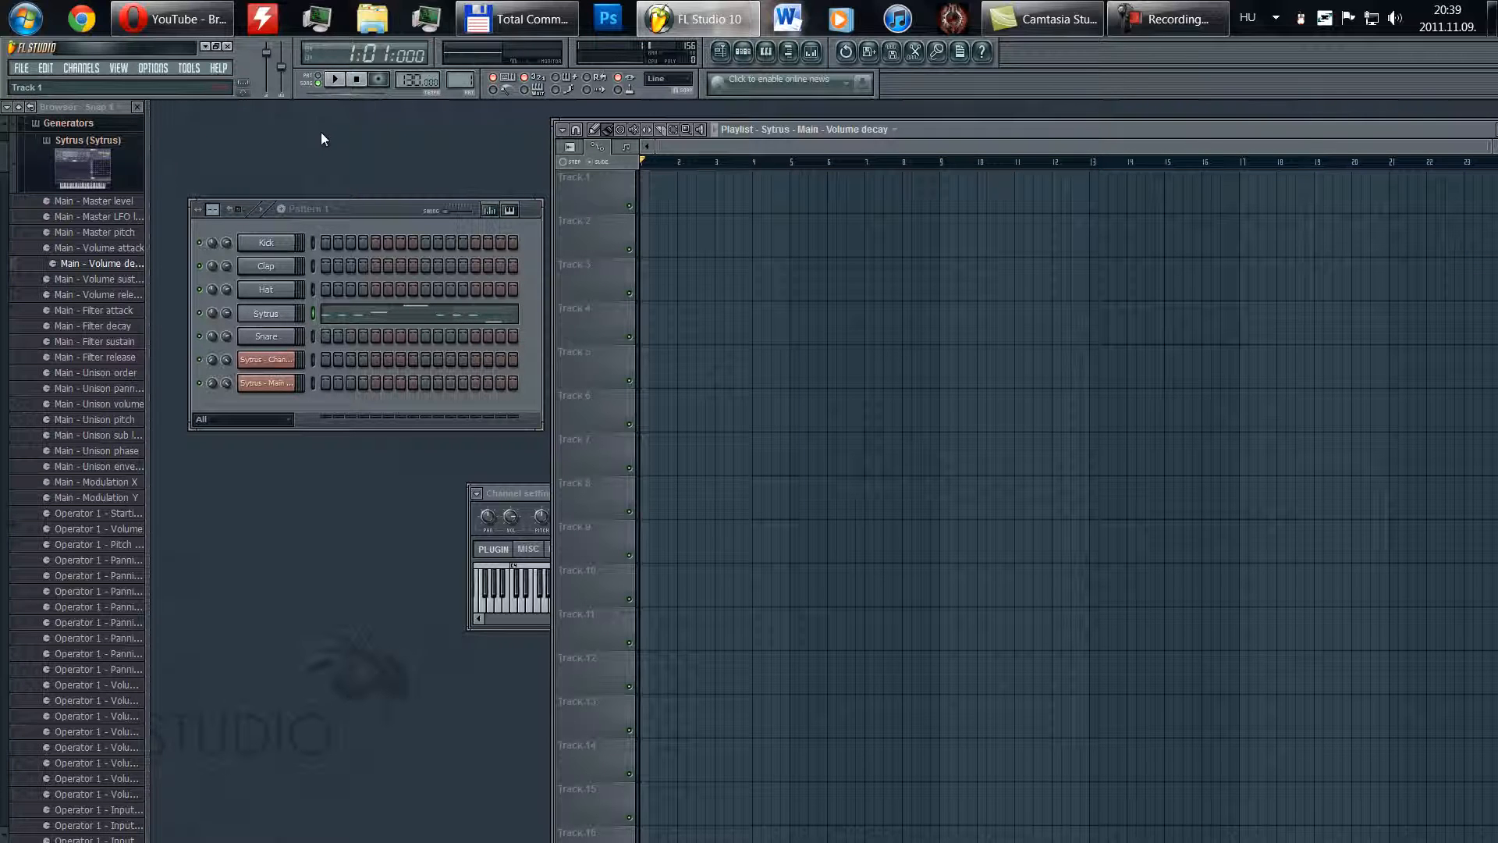
- Delete all Sytrus notes of Pattern 1 in the piano roll and close it
left_click_drag(472, 81, 472, 71)
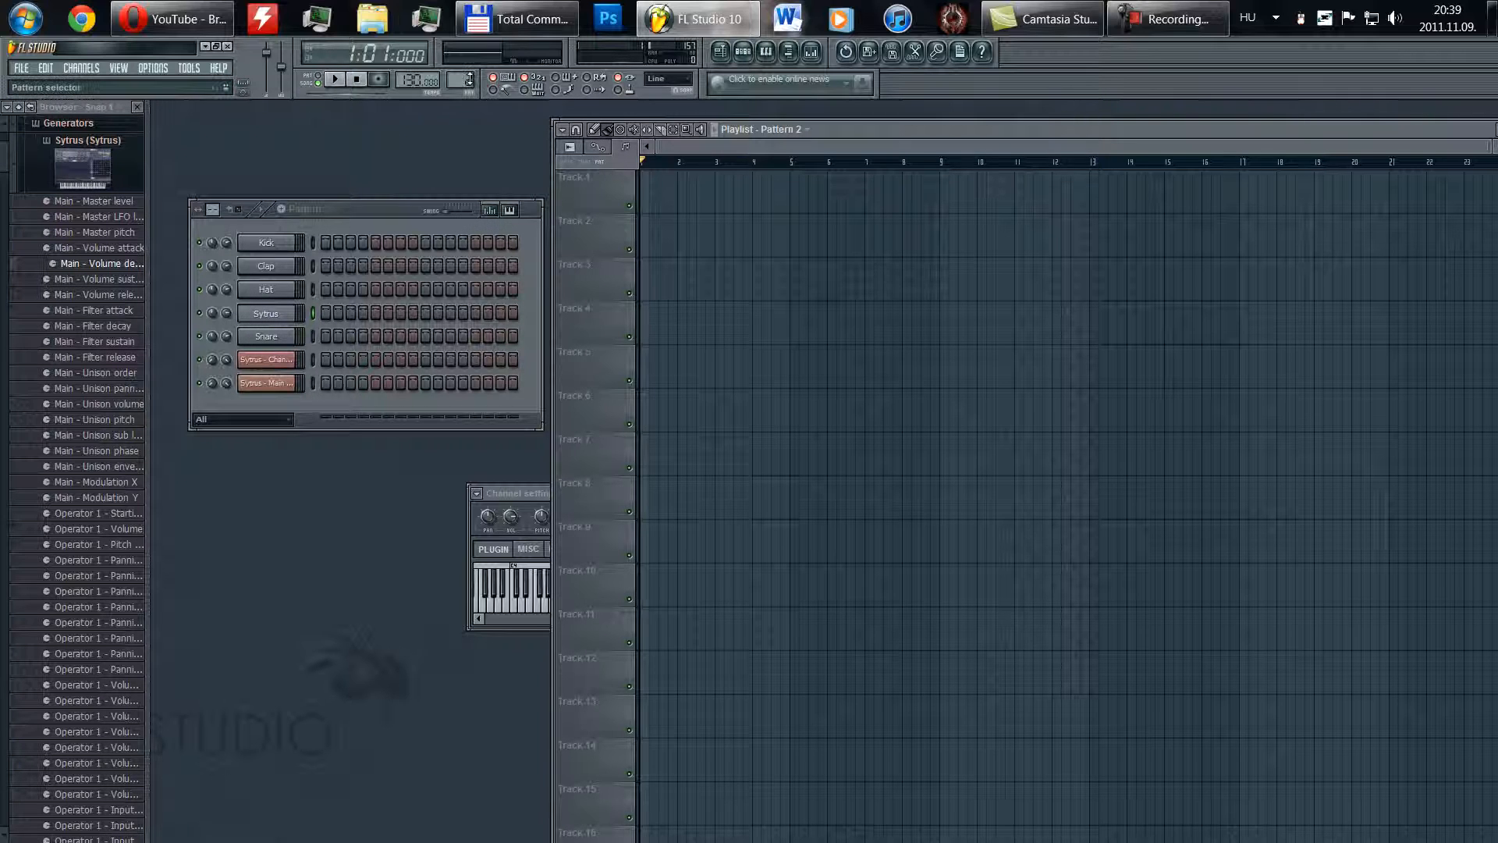
left_click_drag(469, 79, 470, 92)
left_click(382, 314)
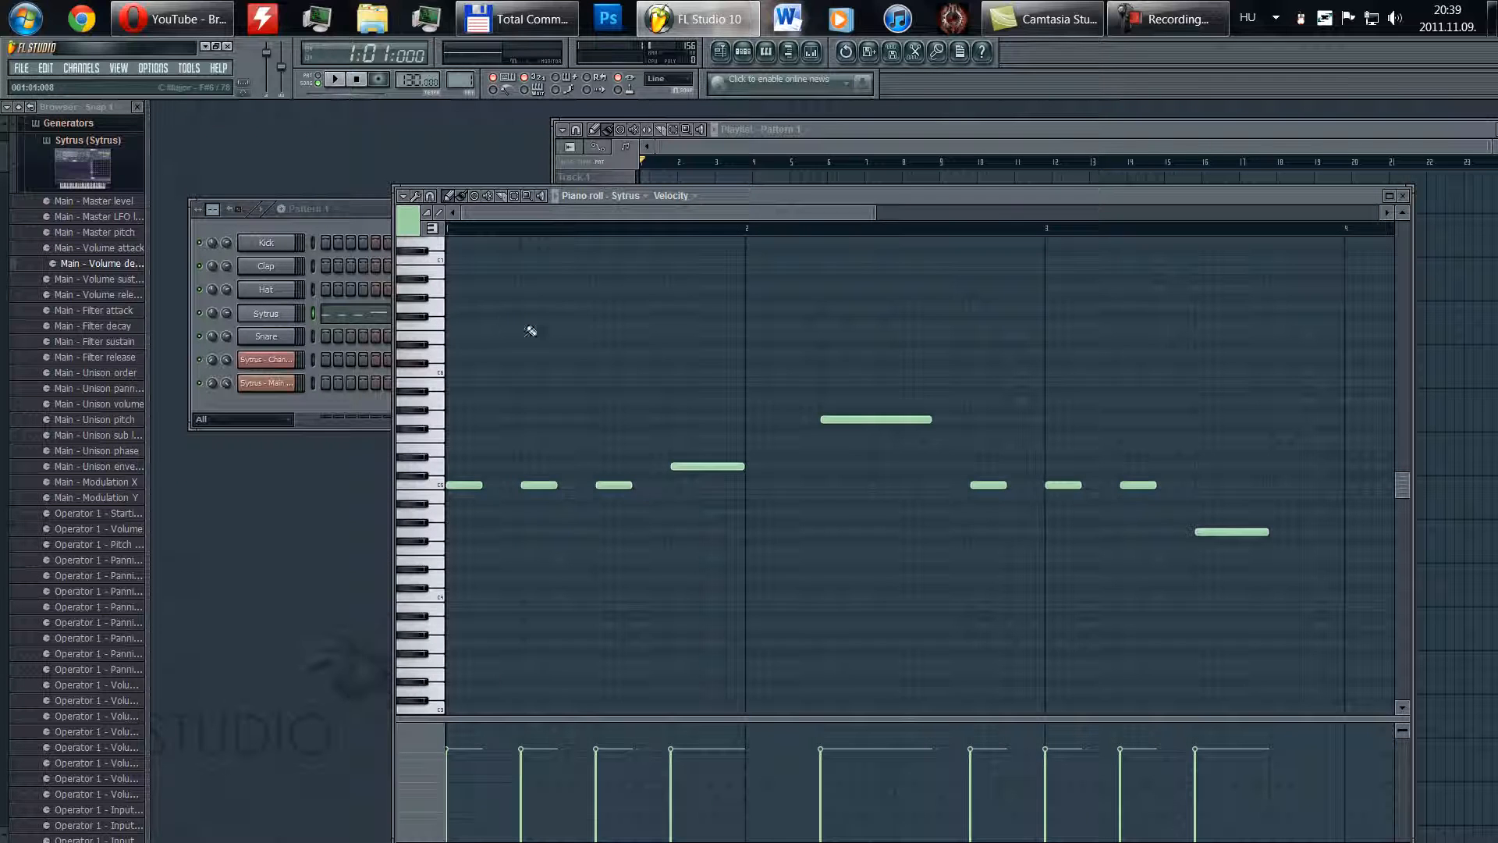
key("Delete")
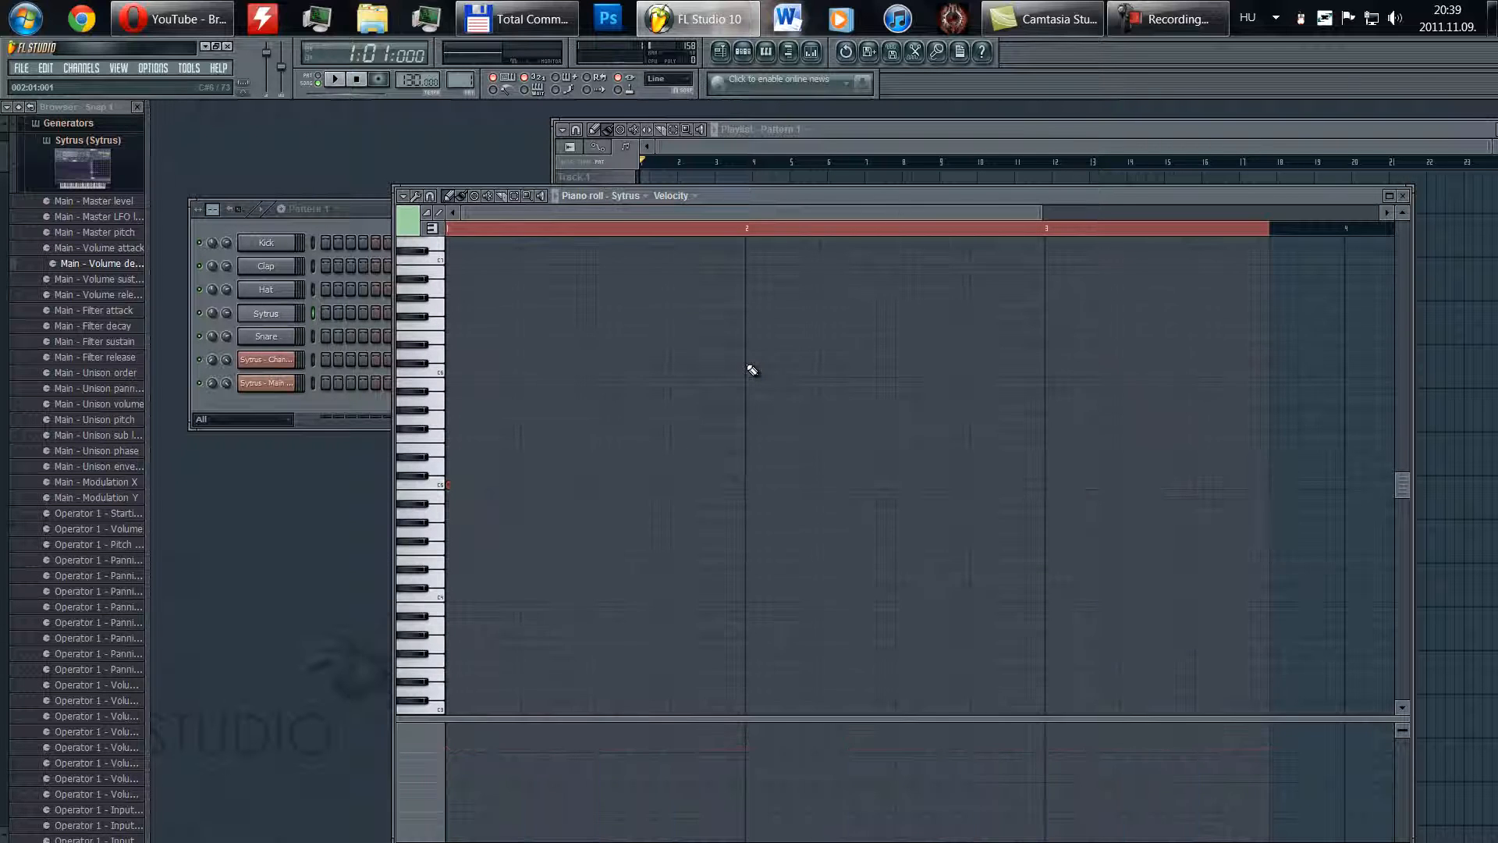
left_click(1403, 195)
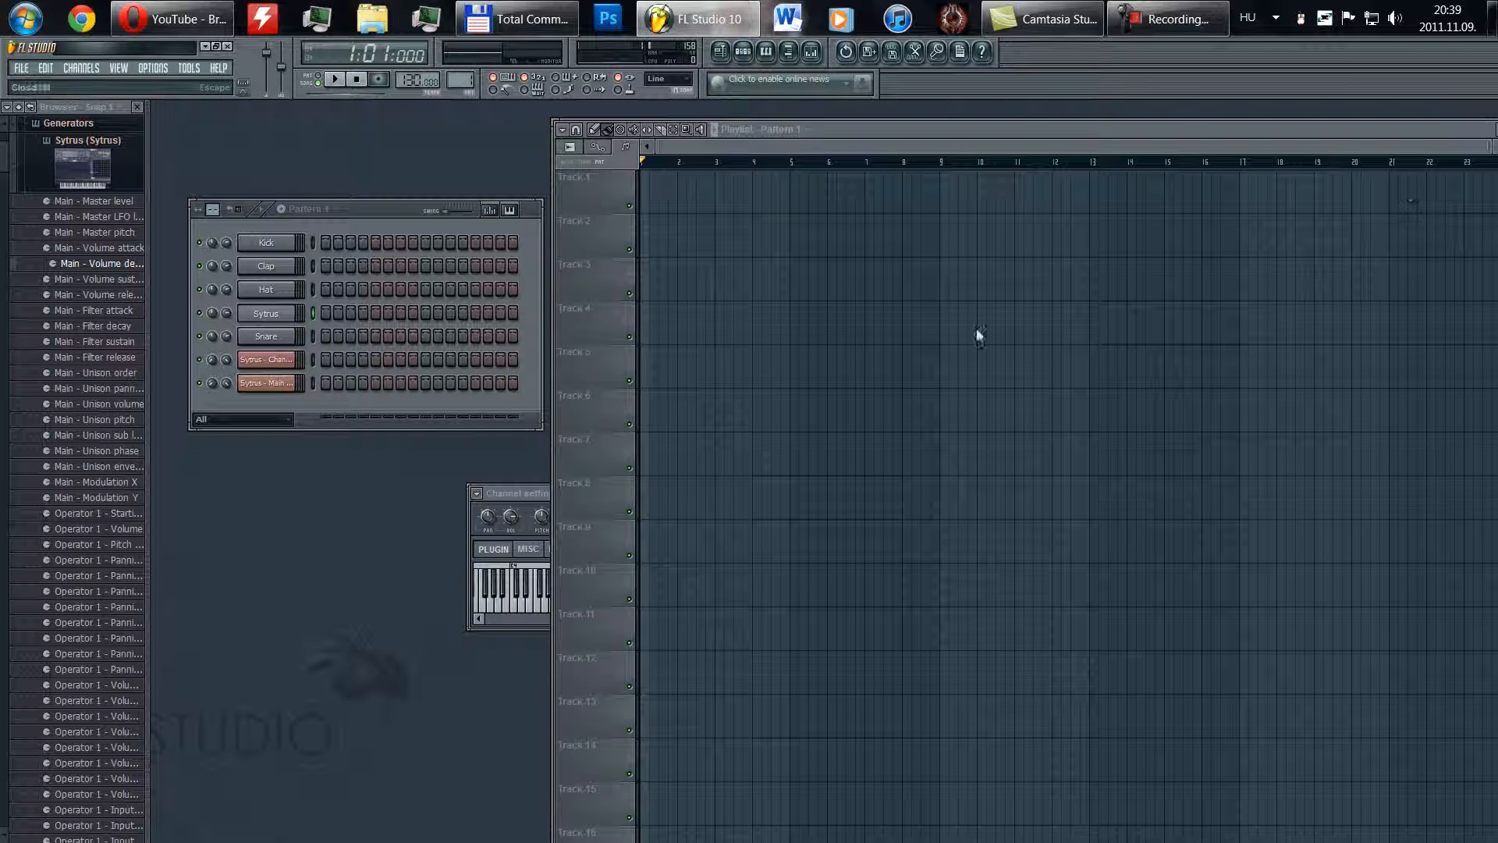
- Open the Snare channel's piano roll and place six short C5 notes at half-beat spacing from the start of bar 1
right_click(290, 334)
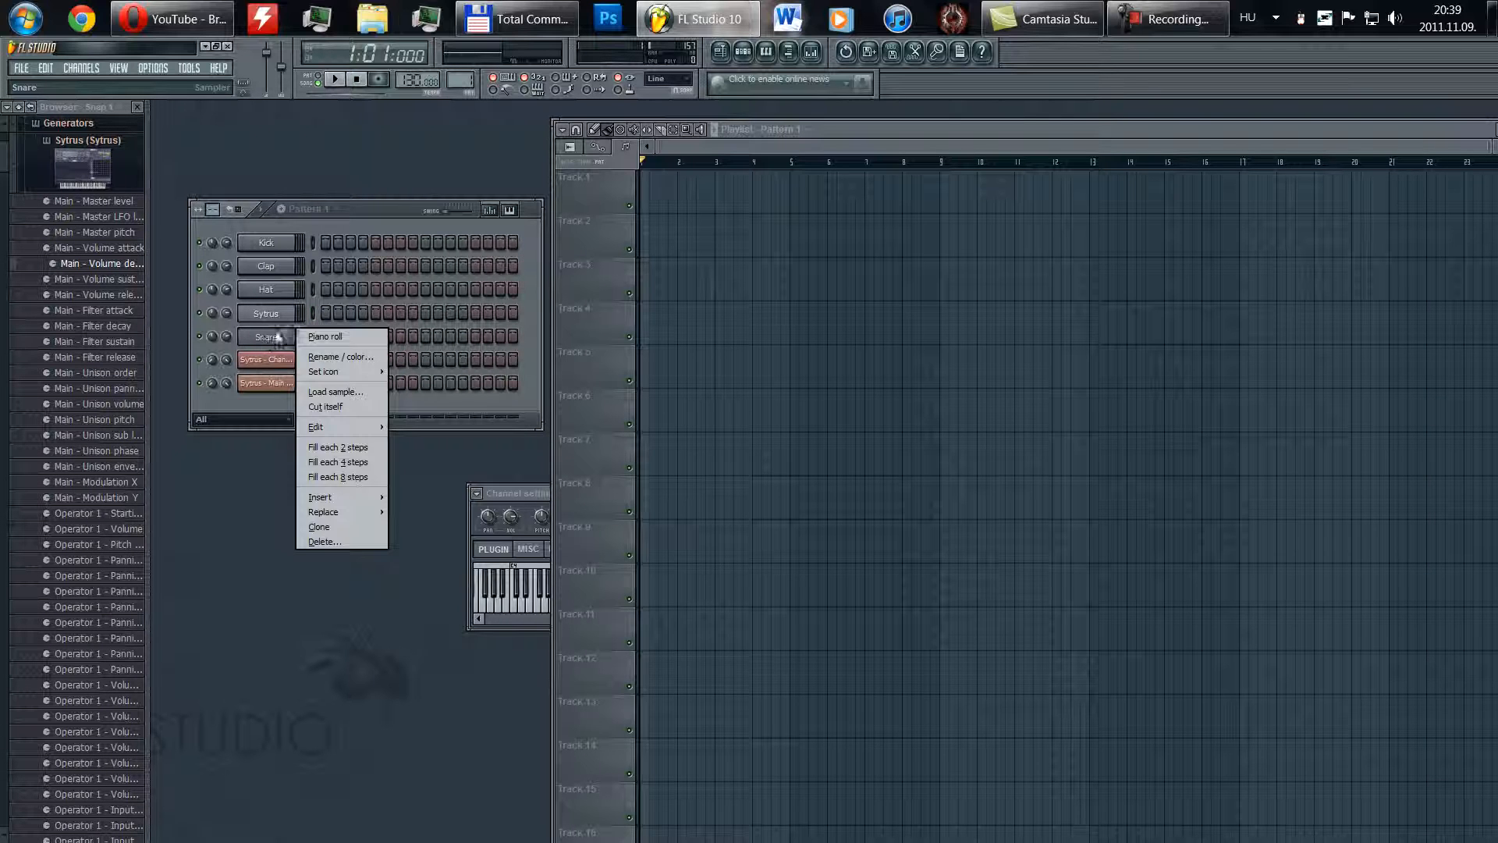
left_click(320, 334)
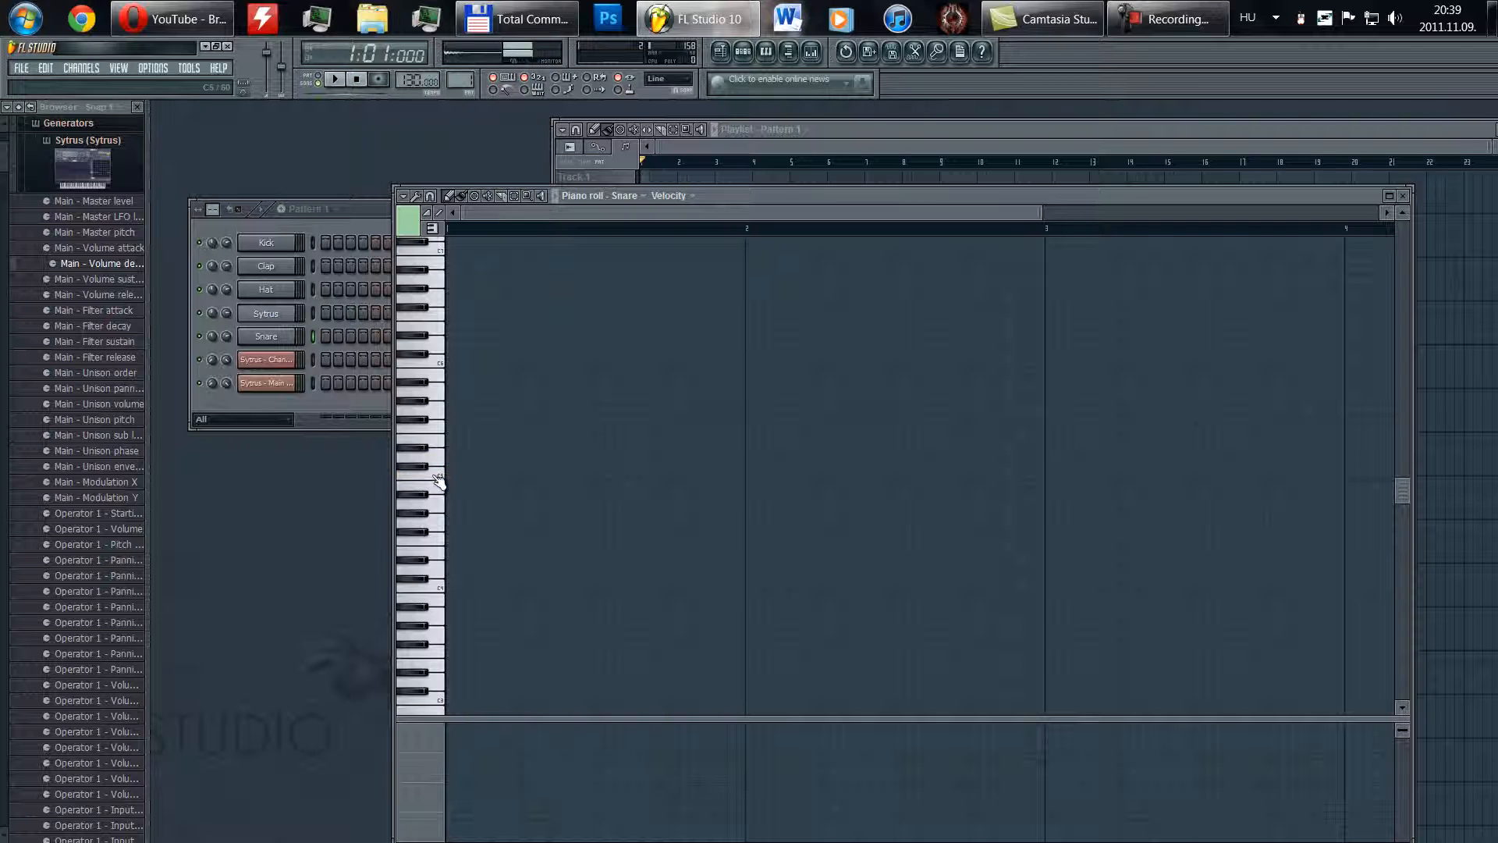
left_click(459, 475)
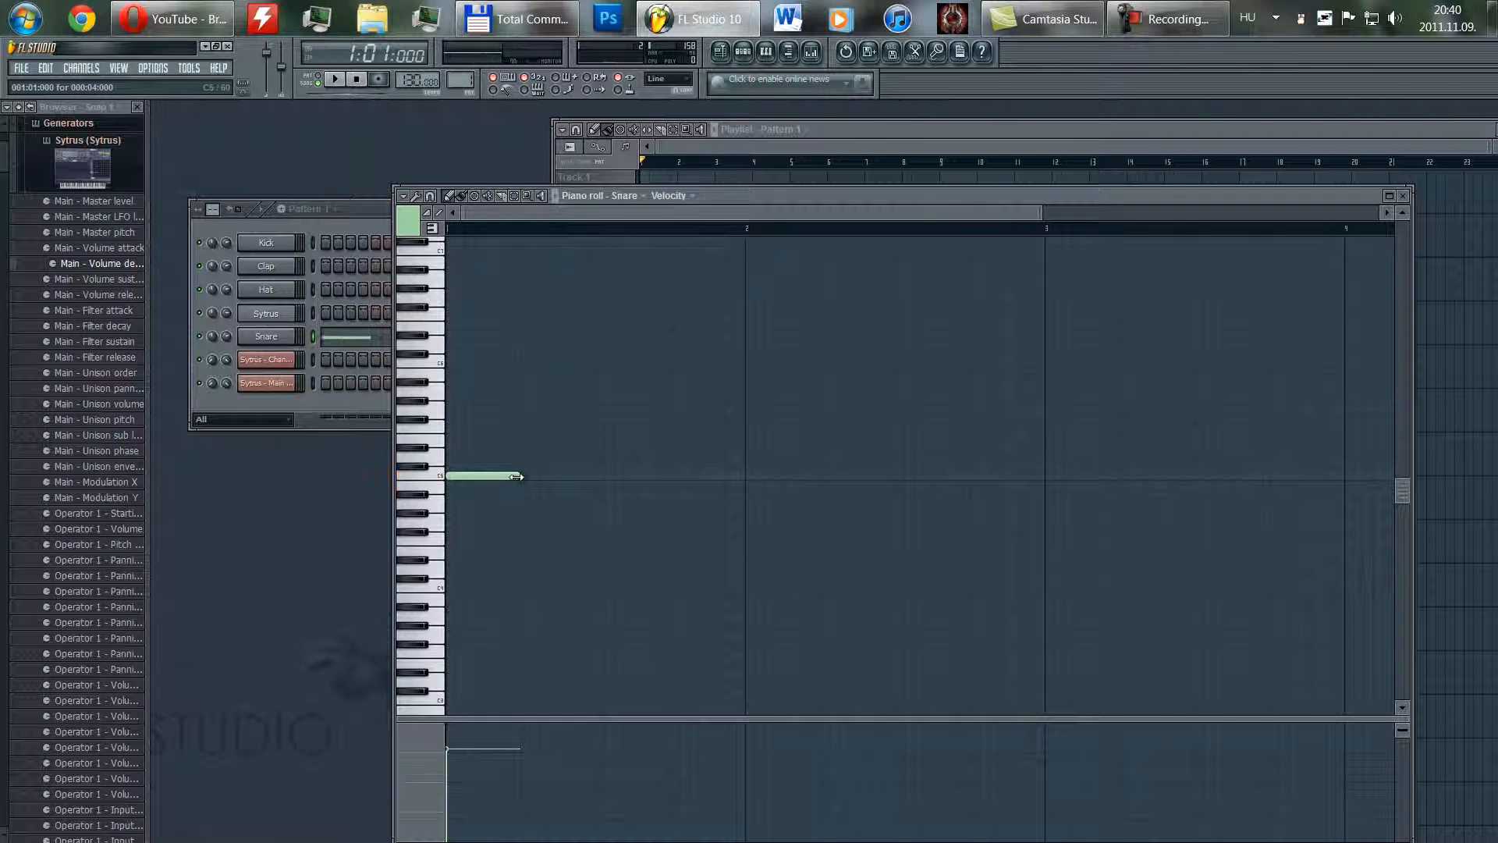
left_click_drag(464, 474, 465, 474)
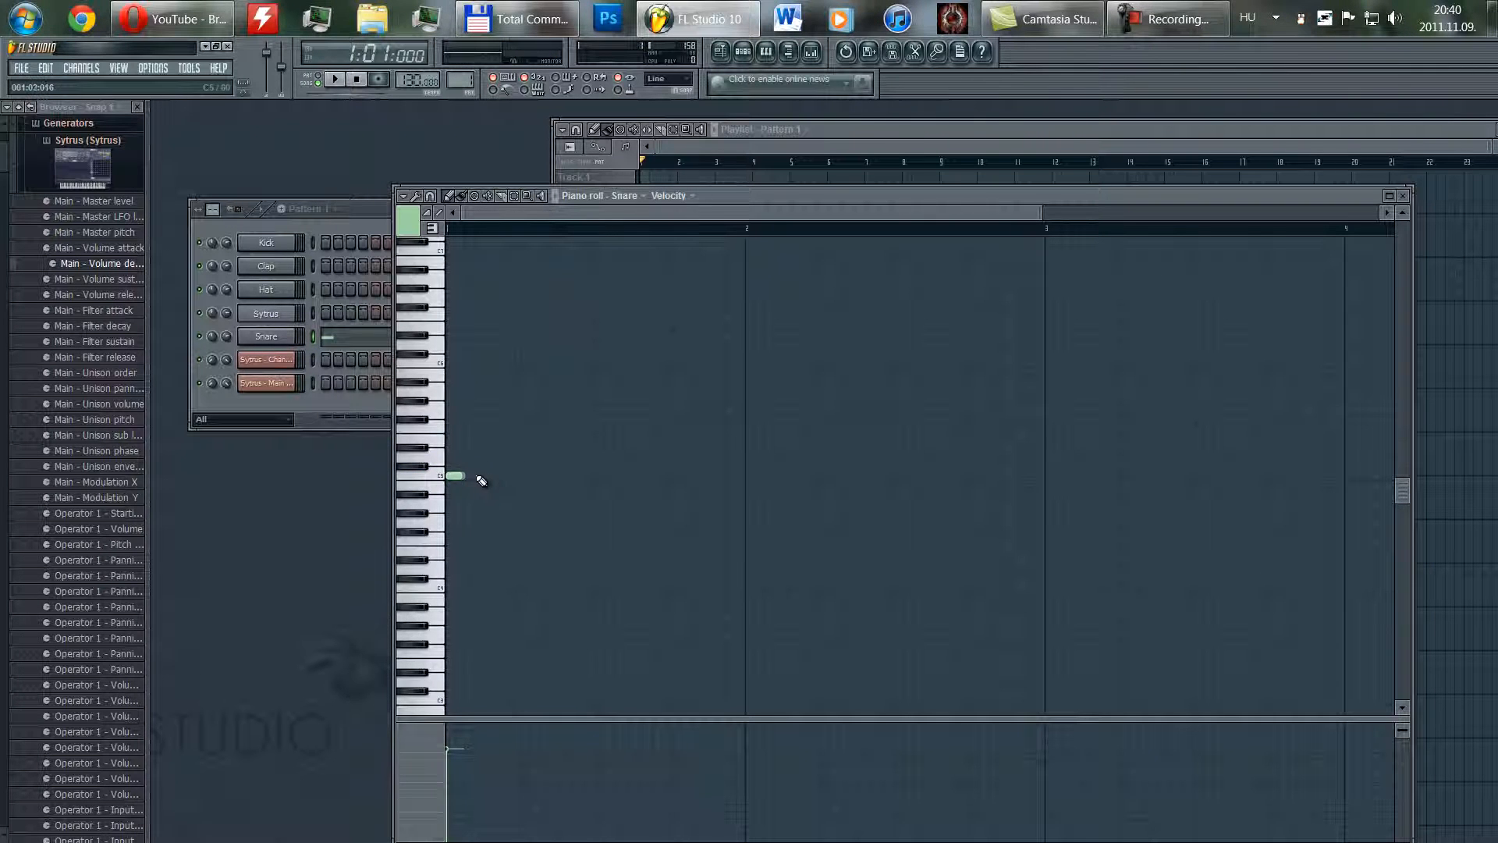
left_click(491, 476)
left_click(525, 475)
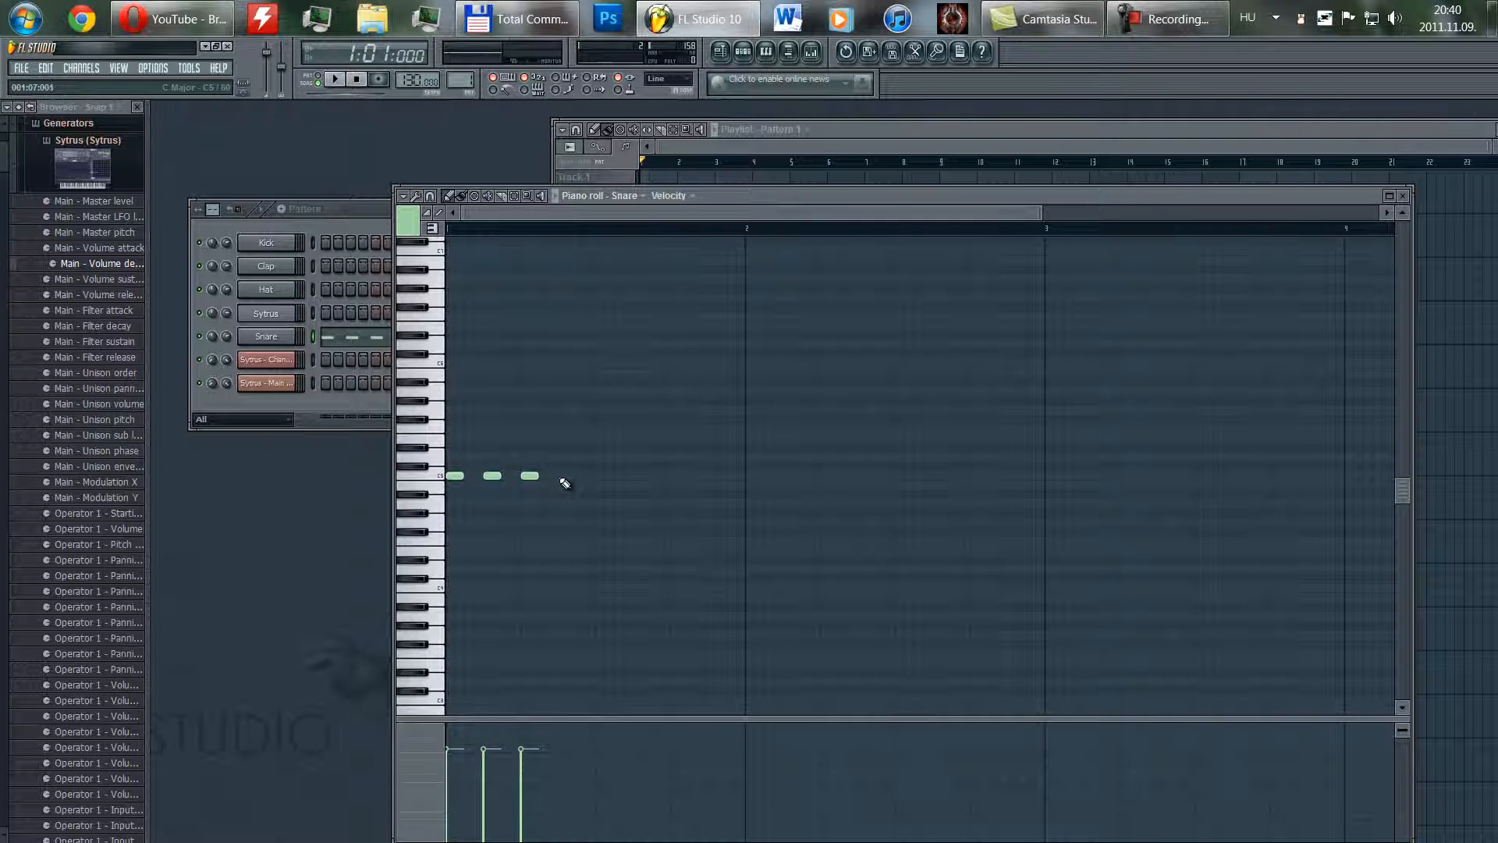
left_click(565, 478)
left_click(603, 477)
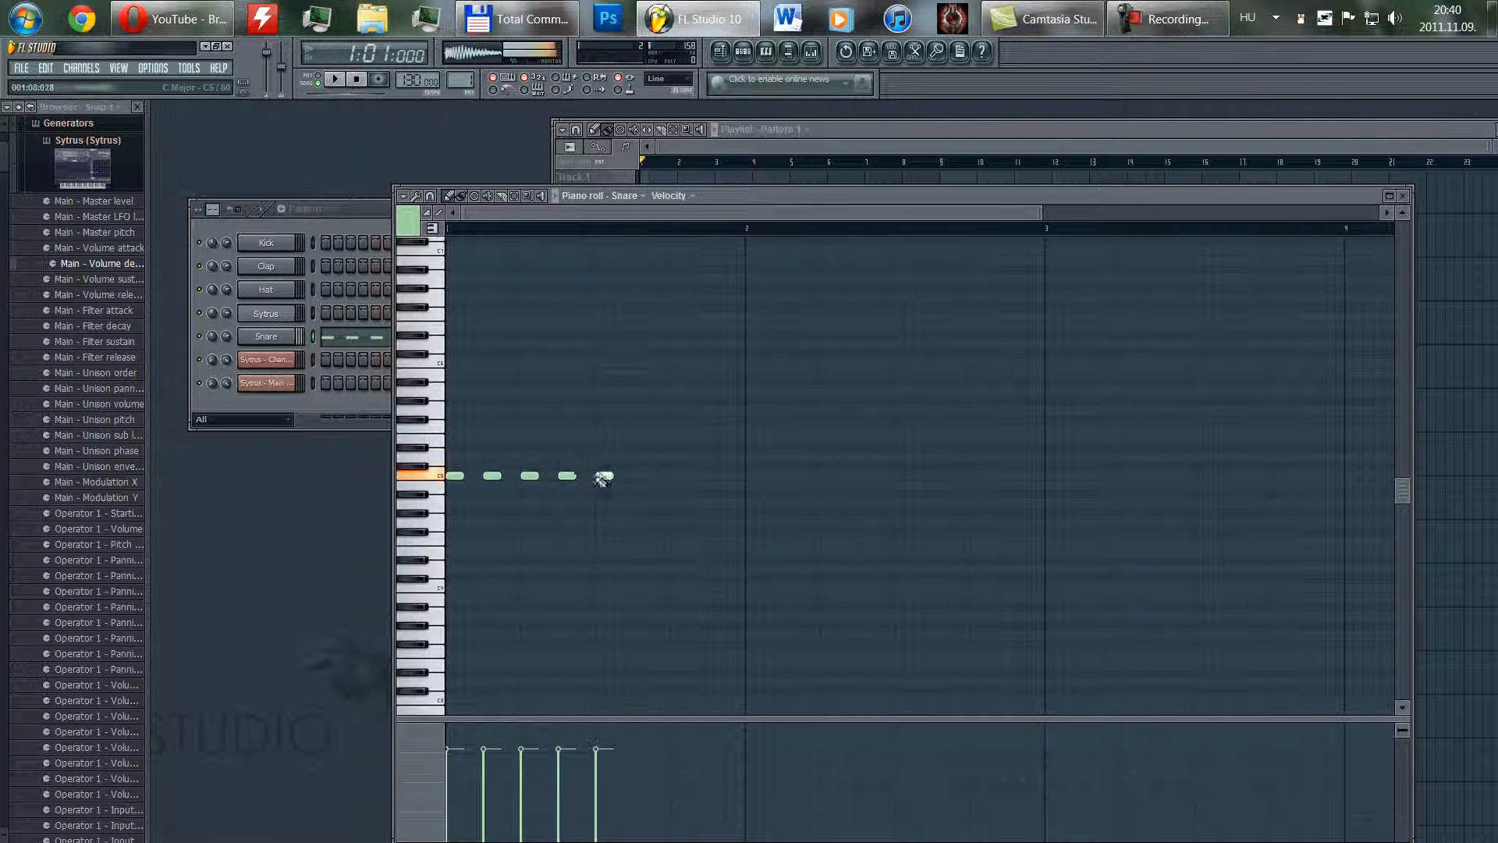
left_click(639, 477)
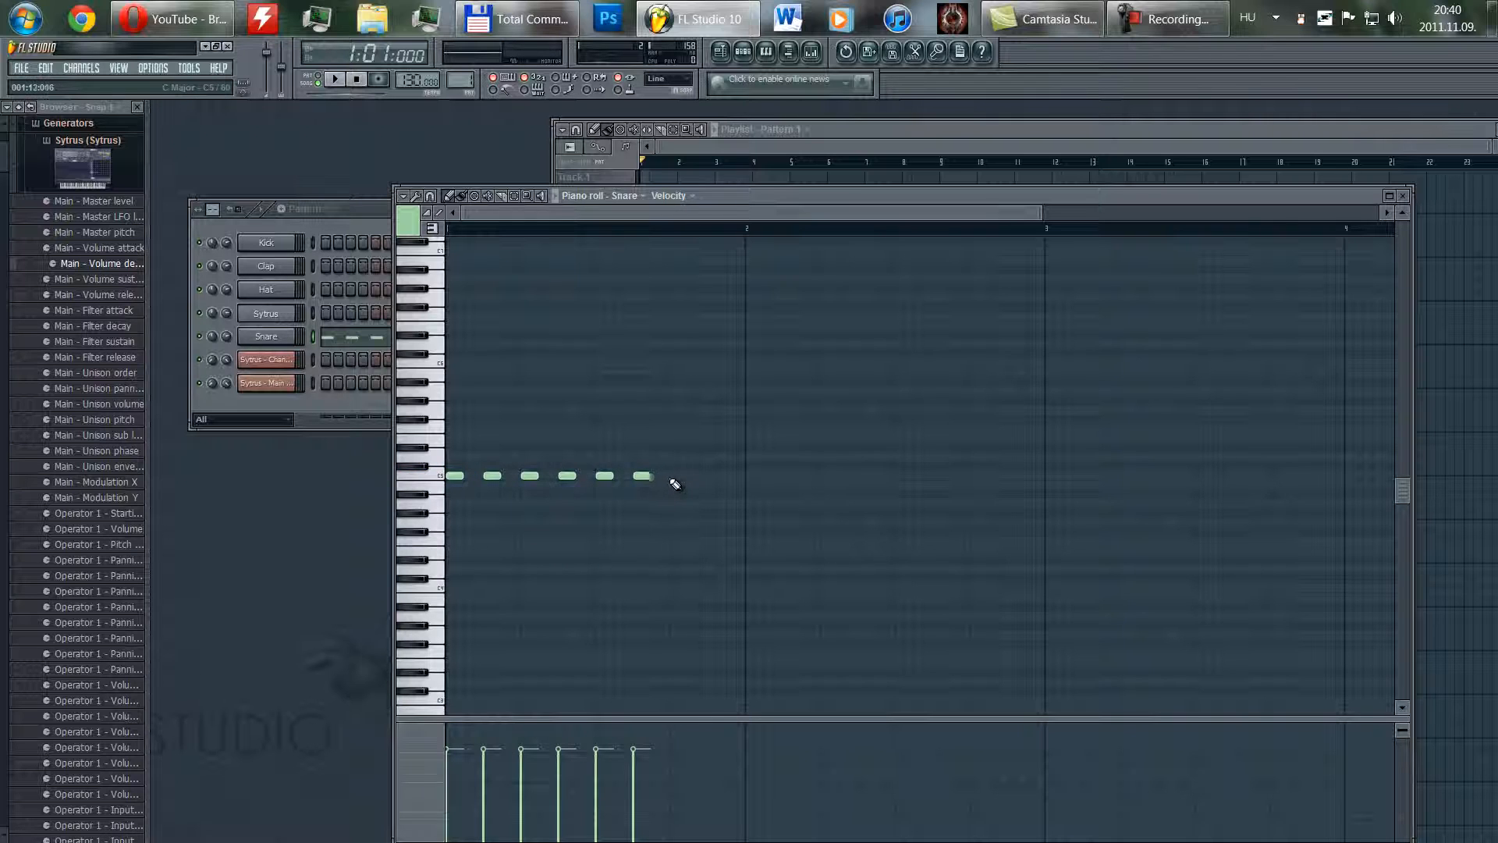
- Continue the C5 snare roll with six shorter notes at quarter-beat spacing, running from the end of bar 1 into bar 2
left_click(672, 478)
left_click(692, 478)
left_click(712, 476)
left_click(731, 476)
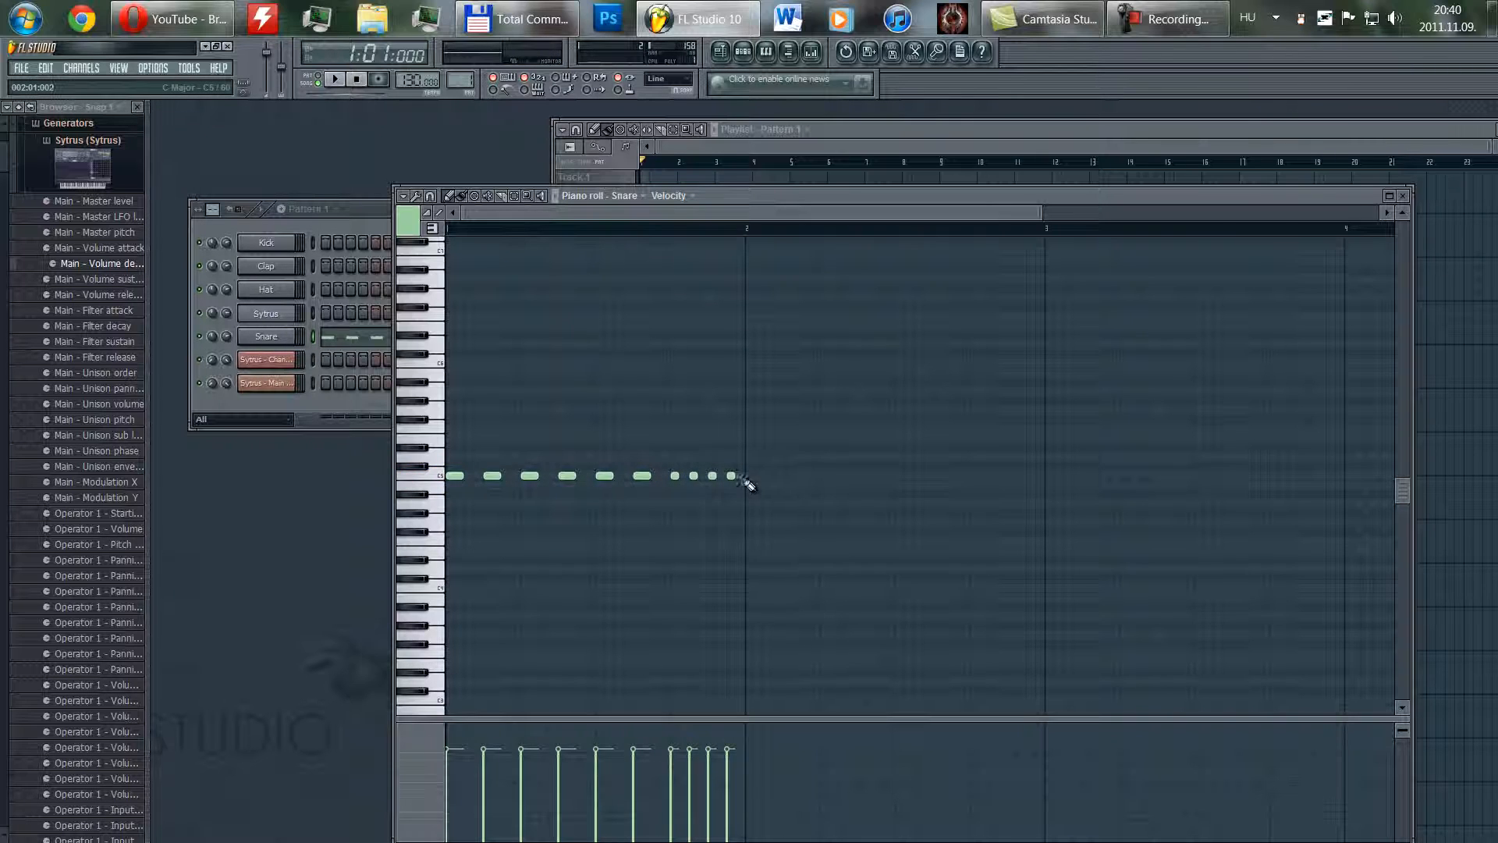
left_click(750, 477)
left_click(768, 477)
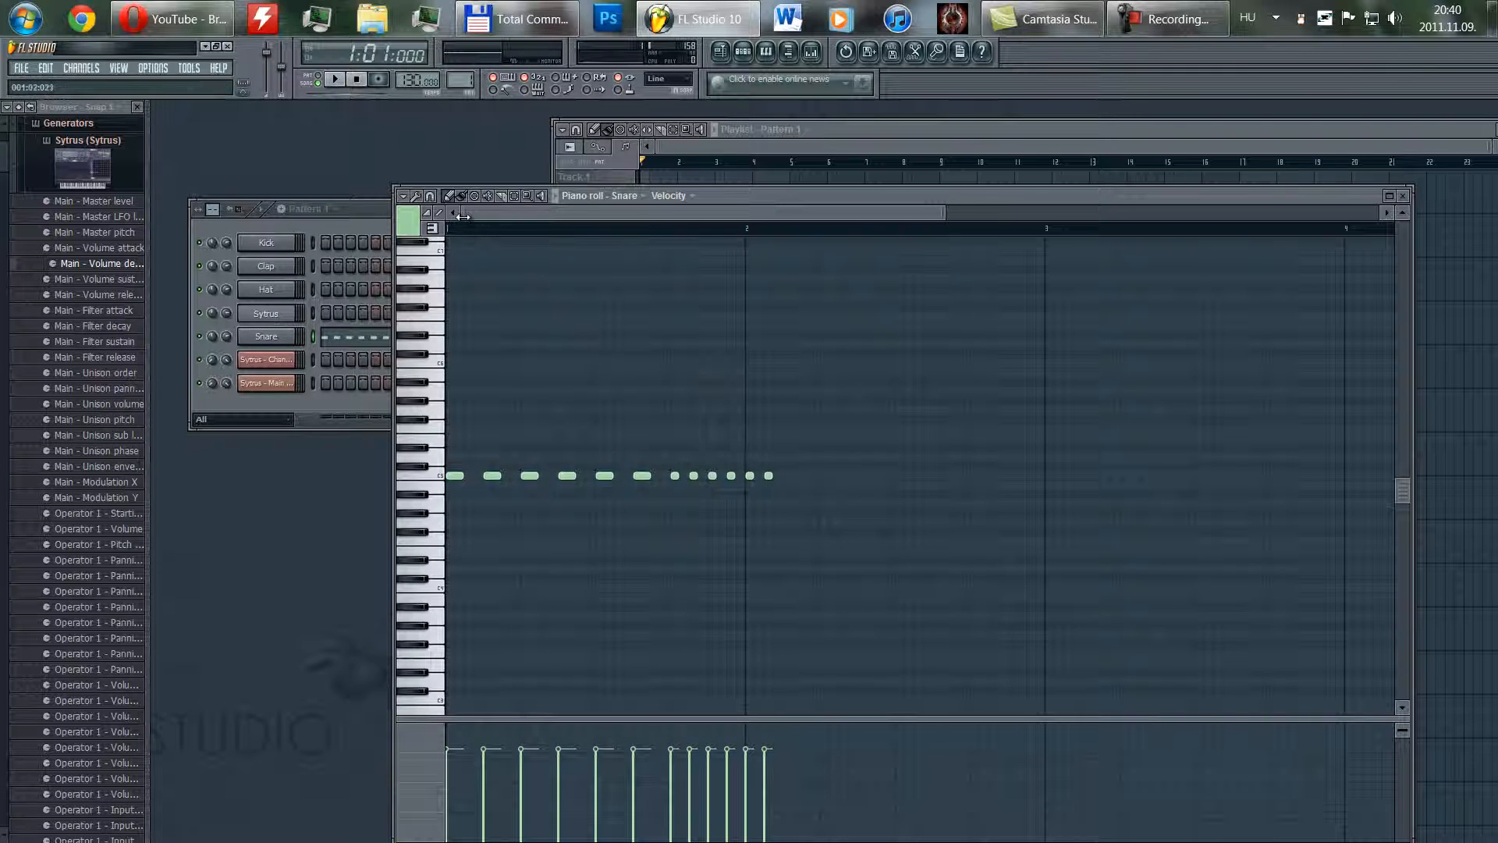
- Set the piano roll snap to 1/6 step and extend the snare roll in bar 2 with five more closely spaced C5 notes
left_click(429, 198)
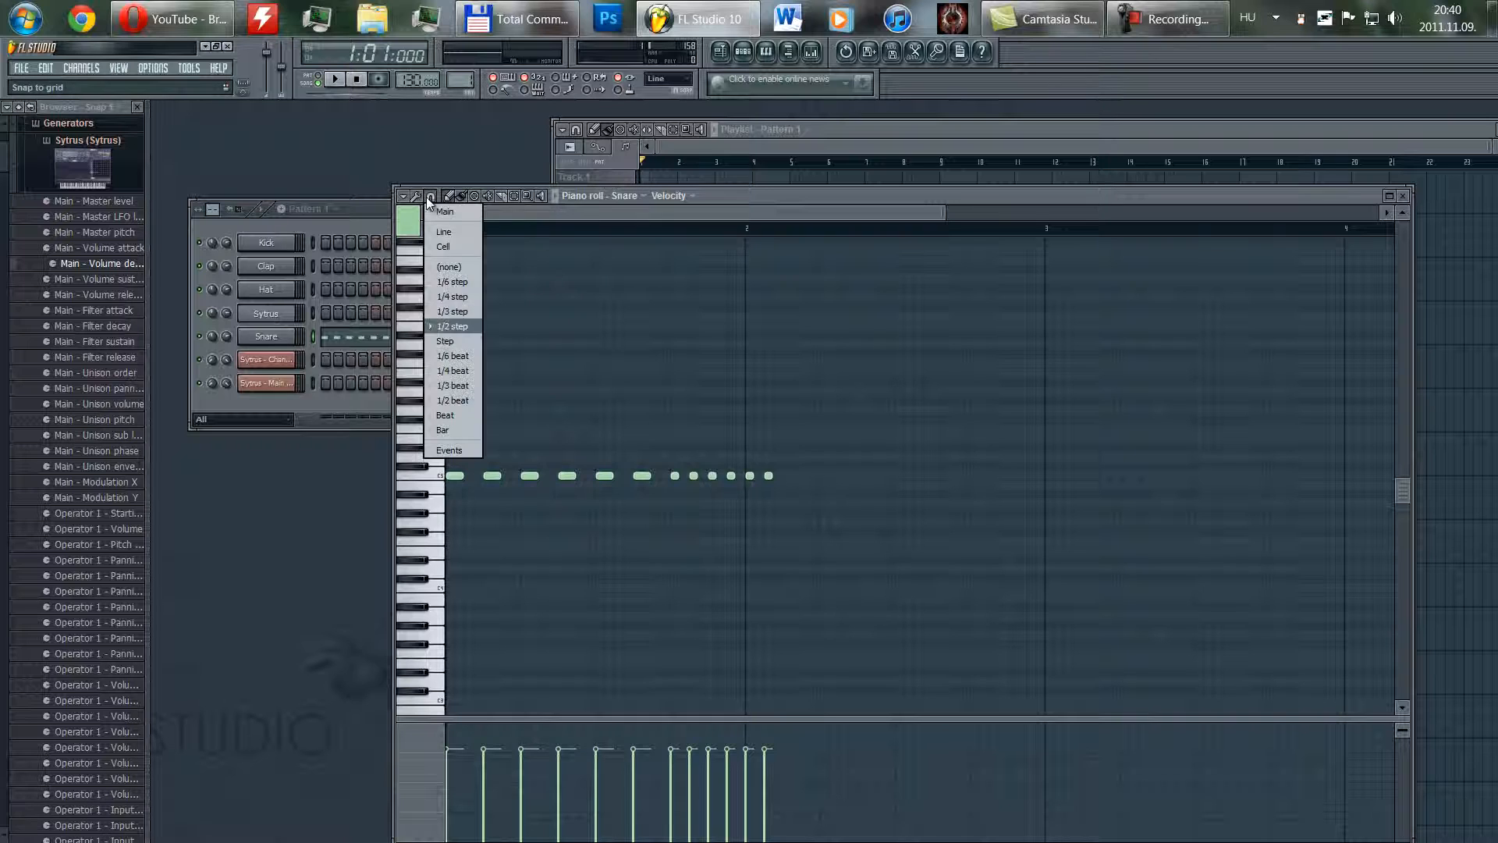
left_click(456, 281)
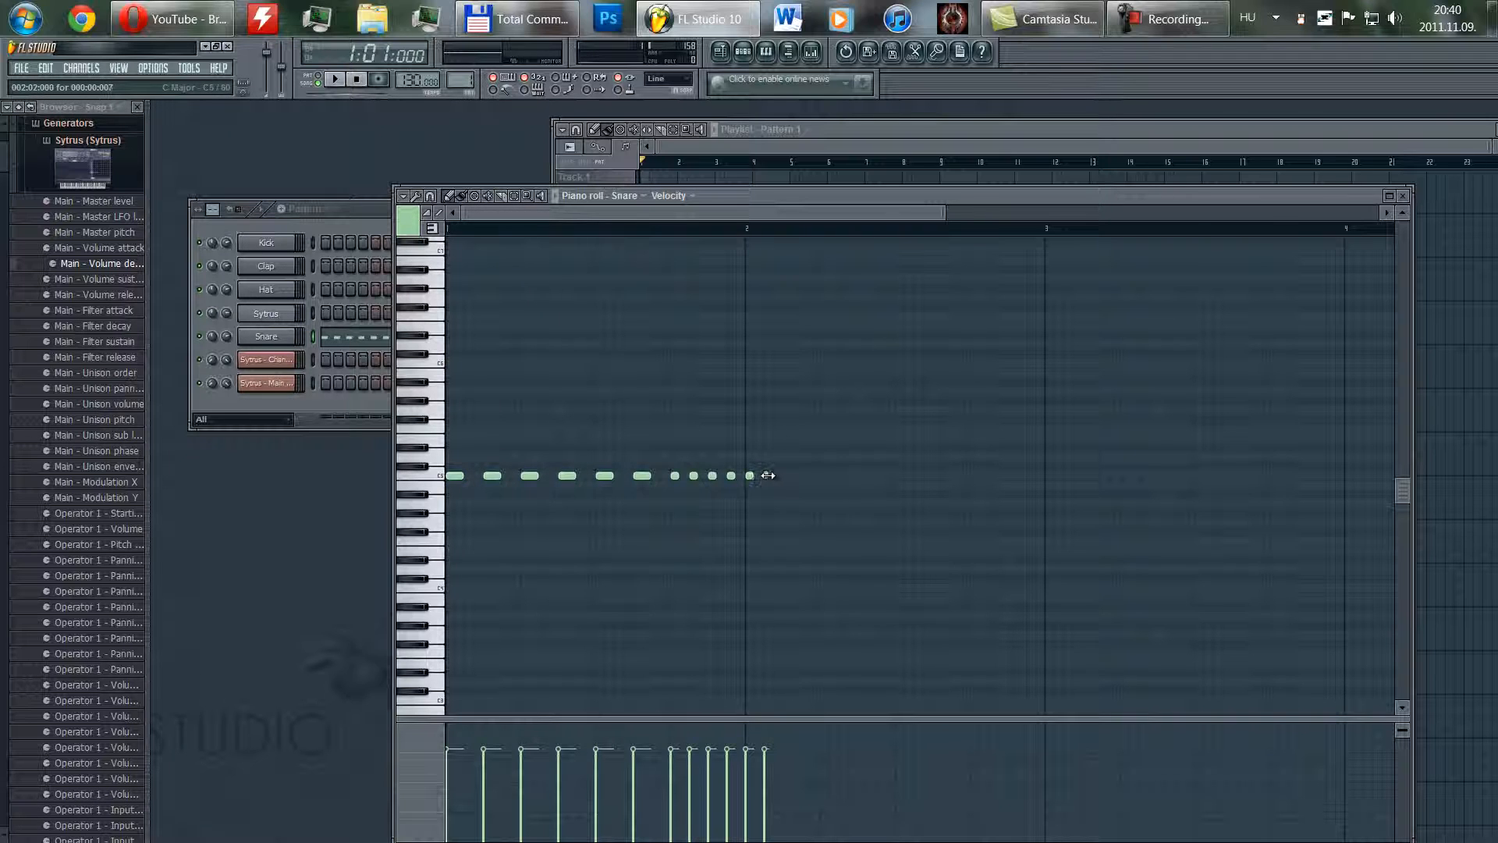
scroll(788, 505, "up", 4)
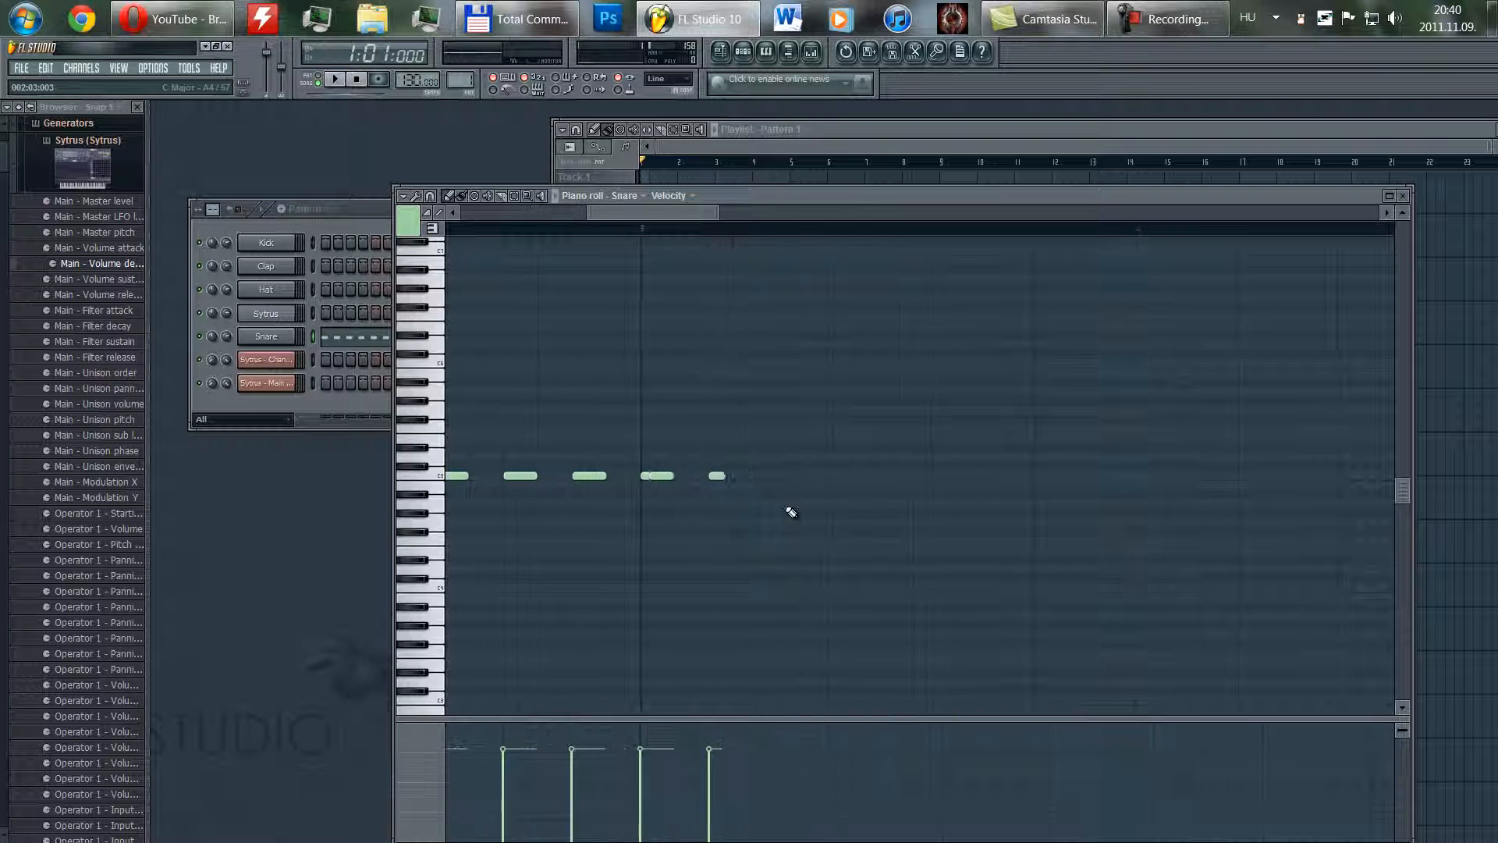
left_click(734, 475)
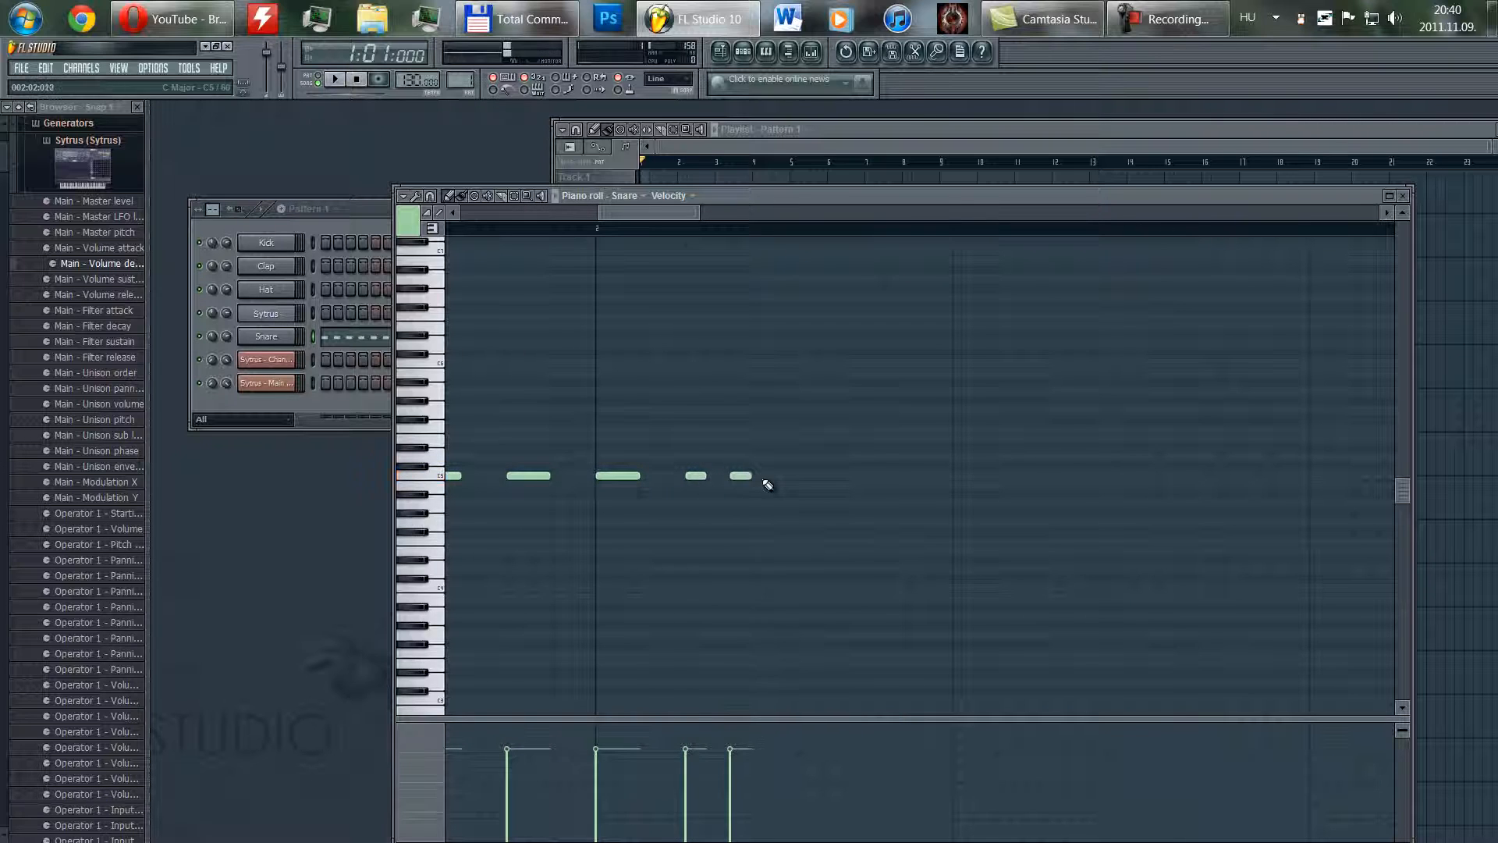
left_click(777, 475)
left_click(804, 475)
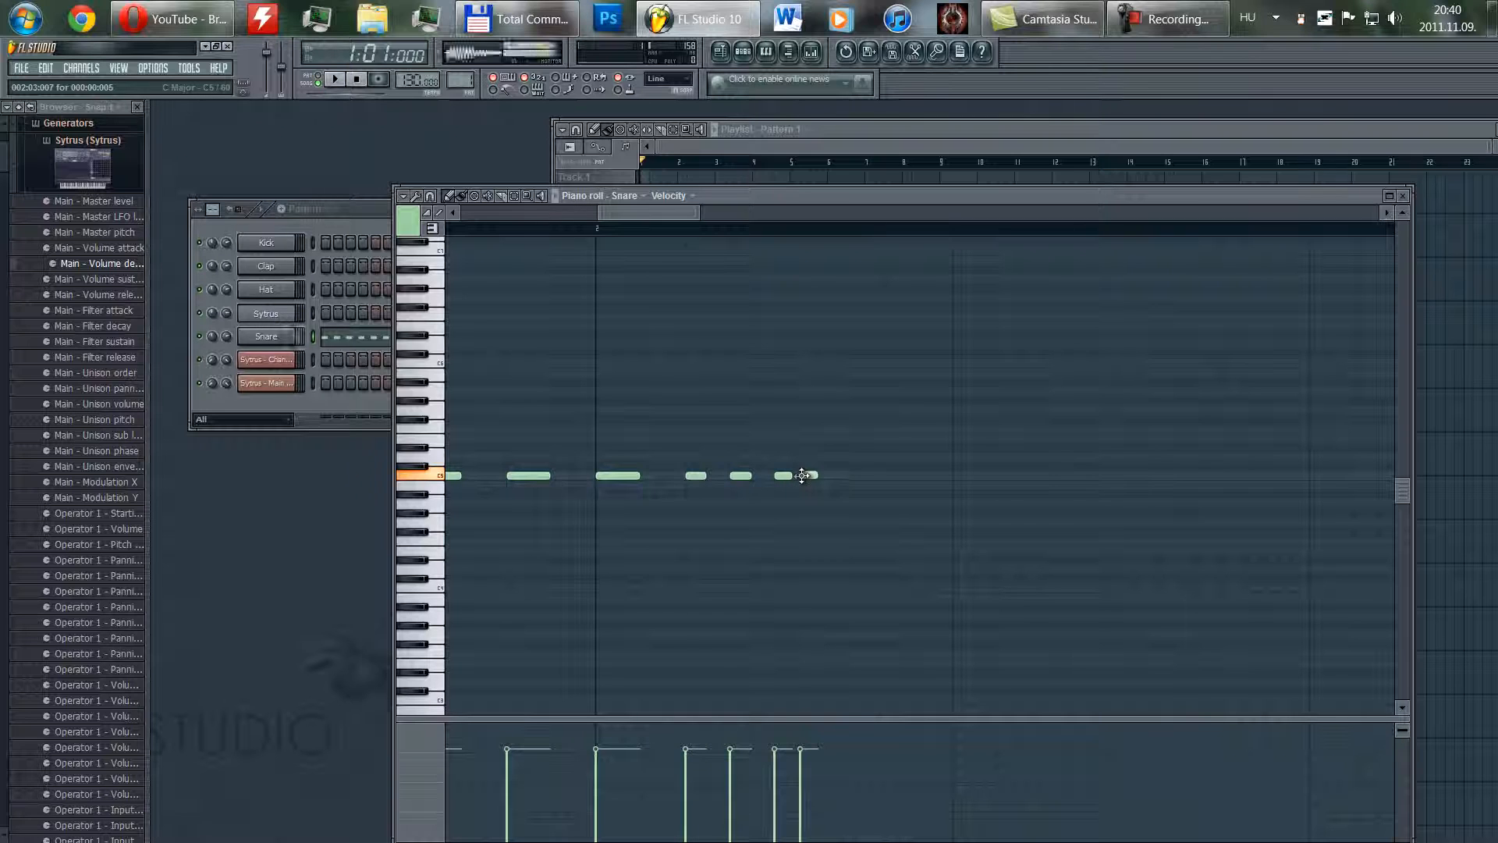
left_click(829, 476)
left_click(856, 476)
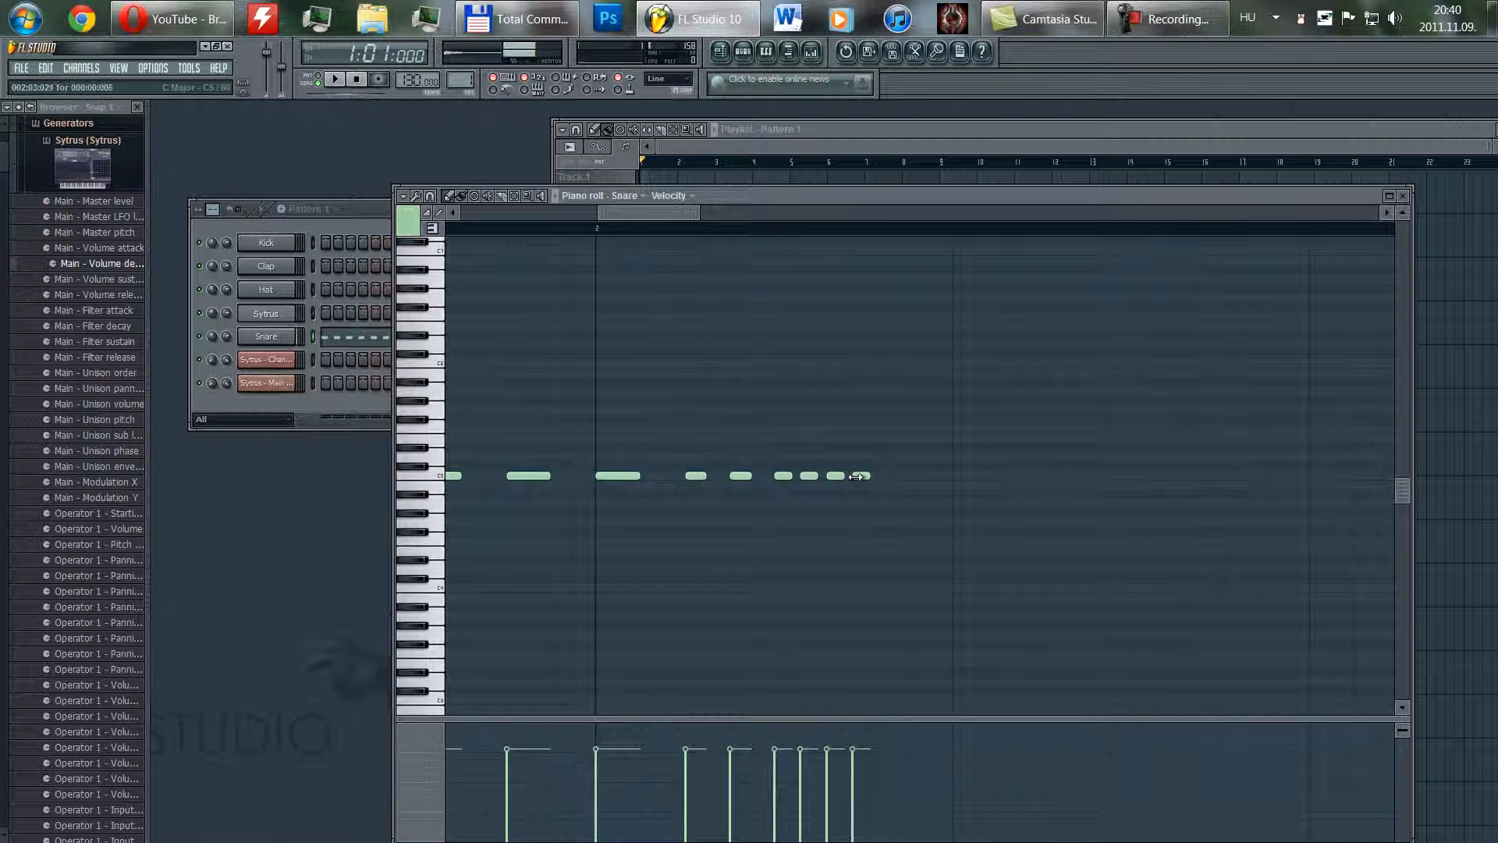
- Add four even shorter C5 notes to the end of the roll and move the last one against its neighbour
left_click(882, 476)
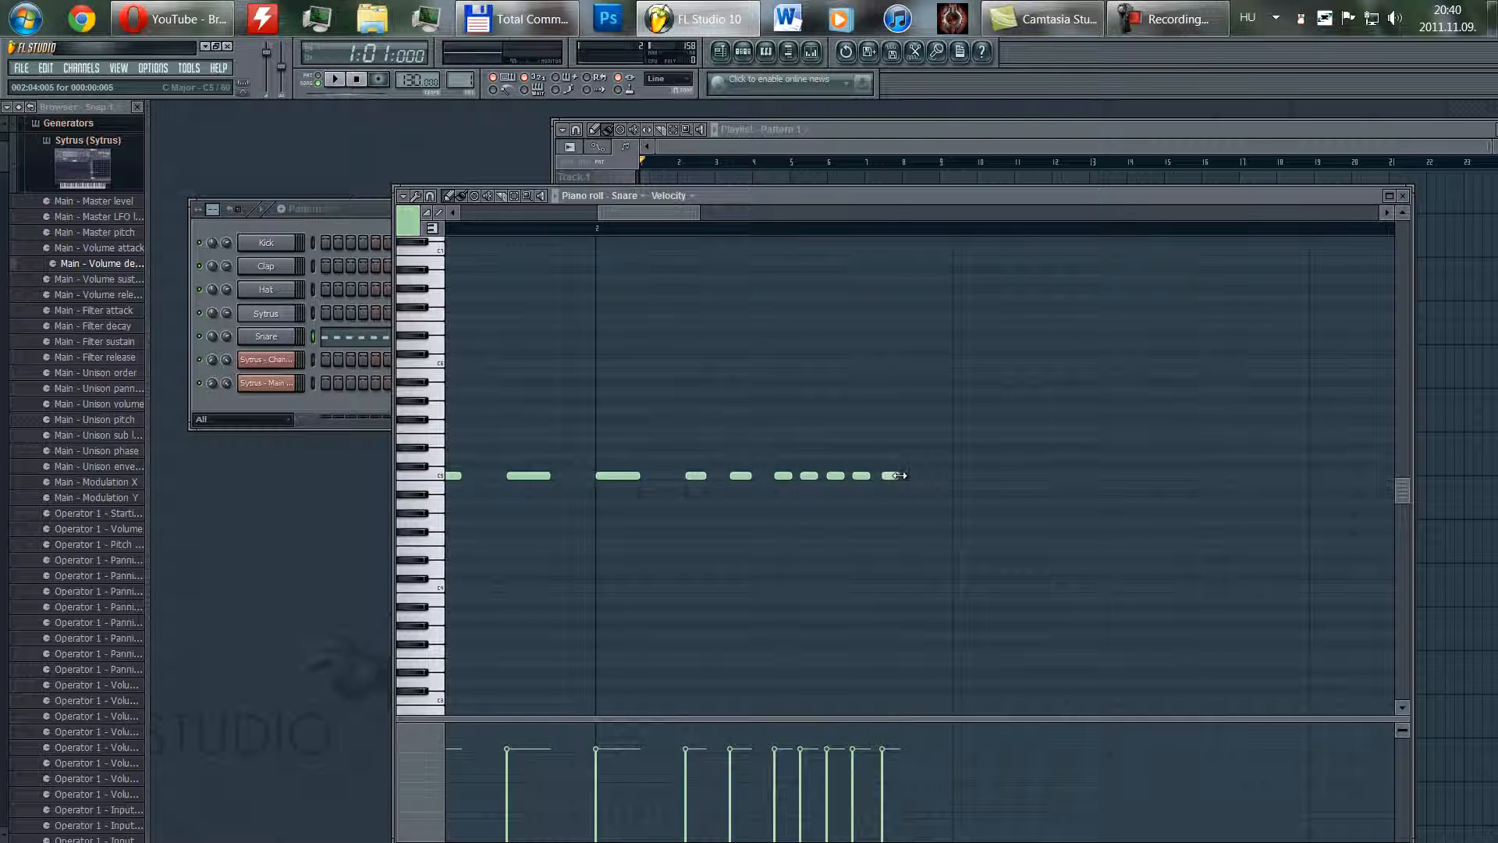
left_click(906, 476)
left_click(925, 476)
left_click(945, 476)
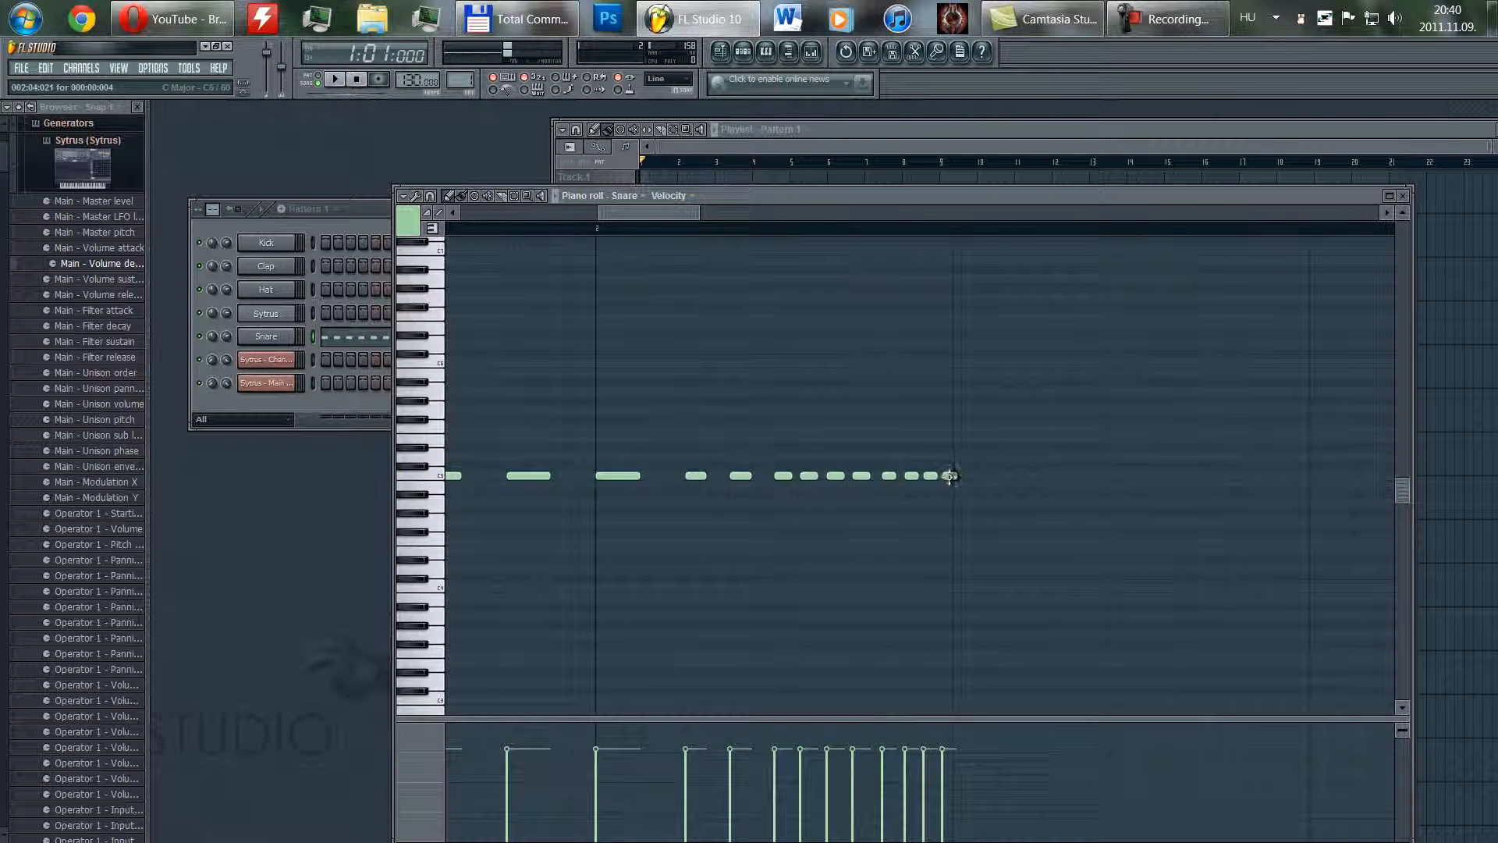
left_click(949, 476)
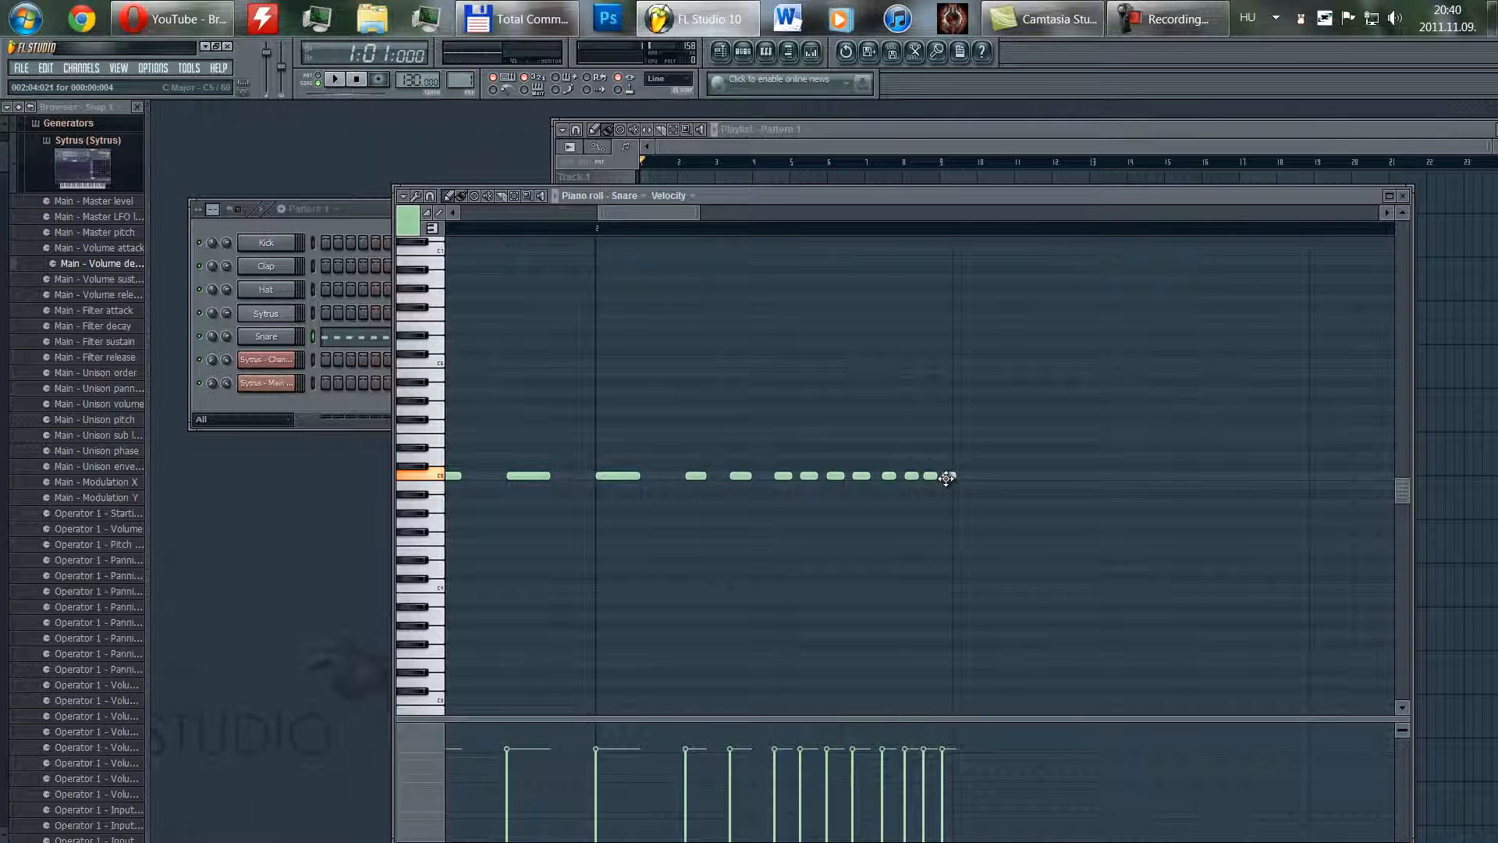
left_click_drag(947, 479, 943, 479)
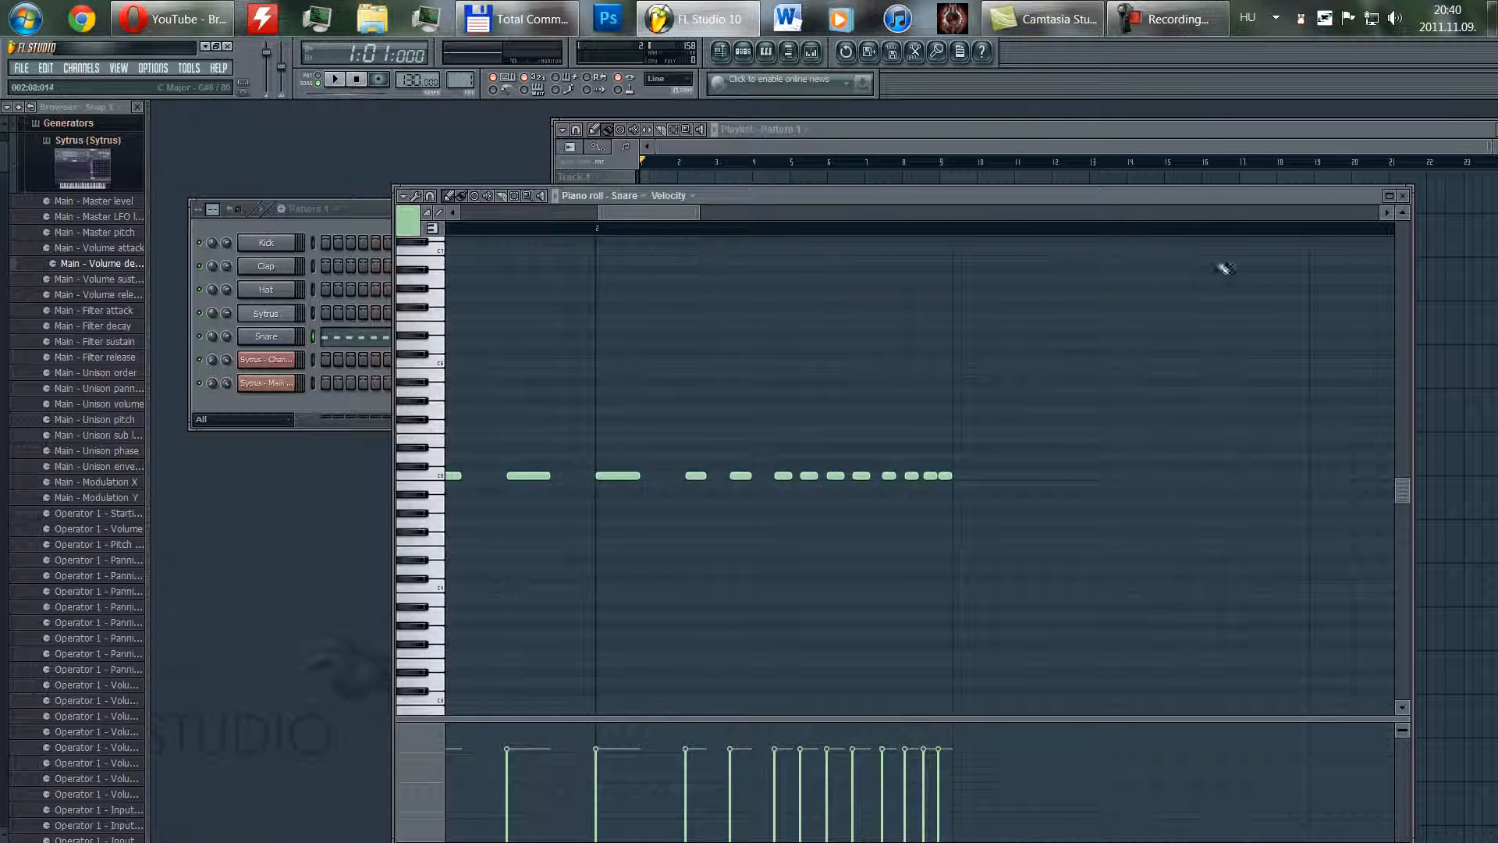
- Close the Snare piano roll, play the pattern to hear the accelerating roll, and stop playback
left_click(1402, 195)
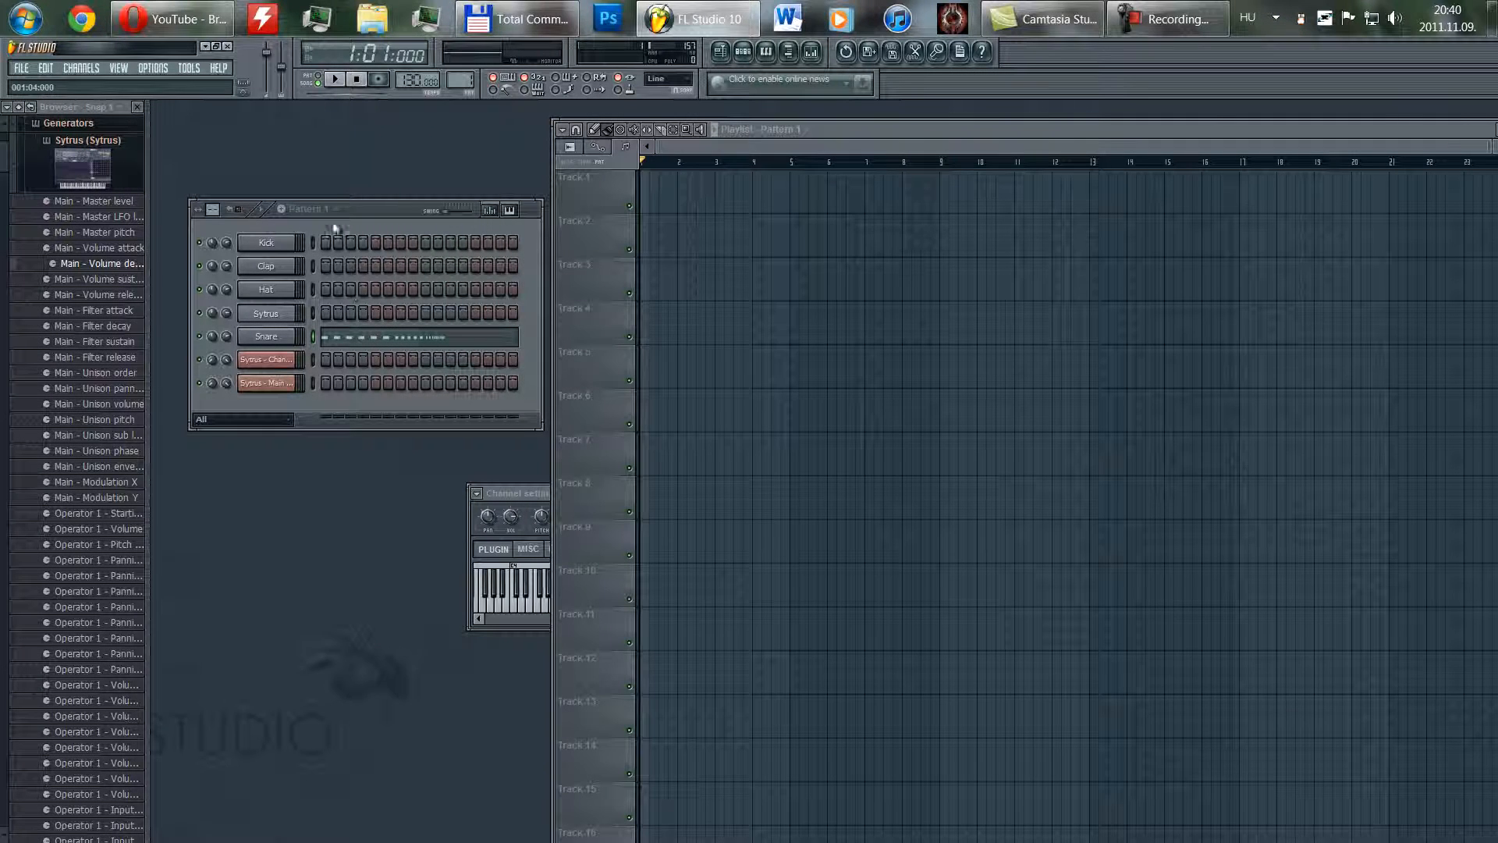
left_click(334, 79)
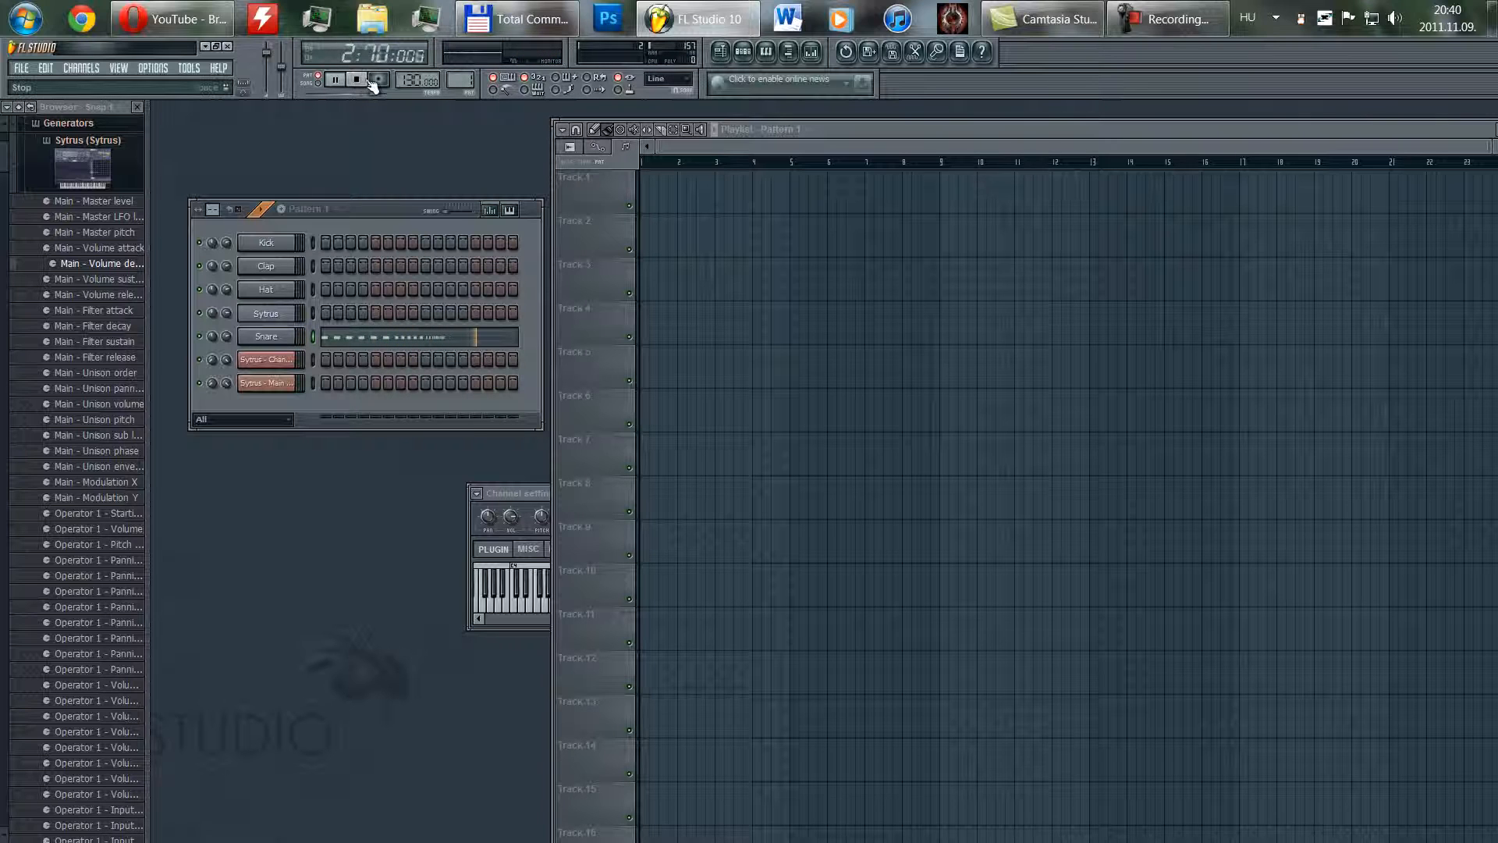
left_click(365, 80)
- Reopen the Snare piano roll and append four shorter C5 notes after the existing run, moving the third closer to the second
left_click(435, 340)
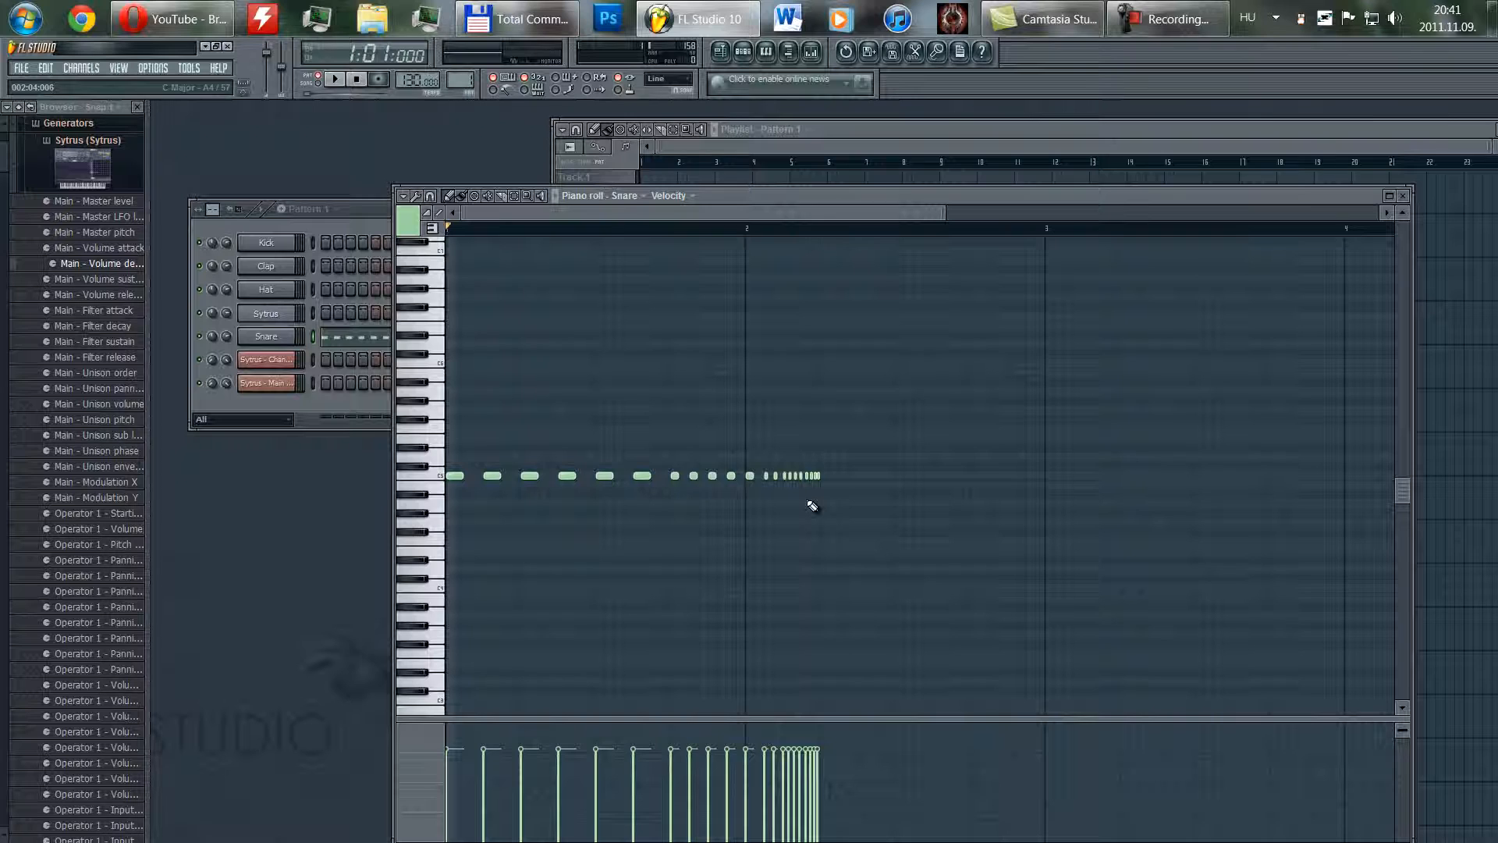
scroll(812, 506, "up", 5)
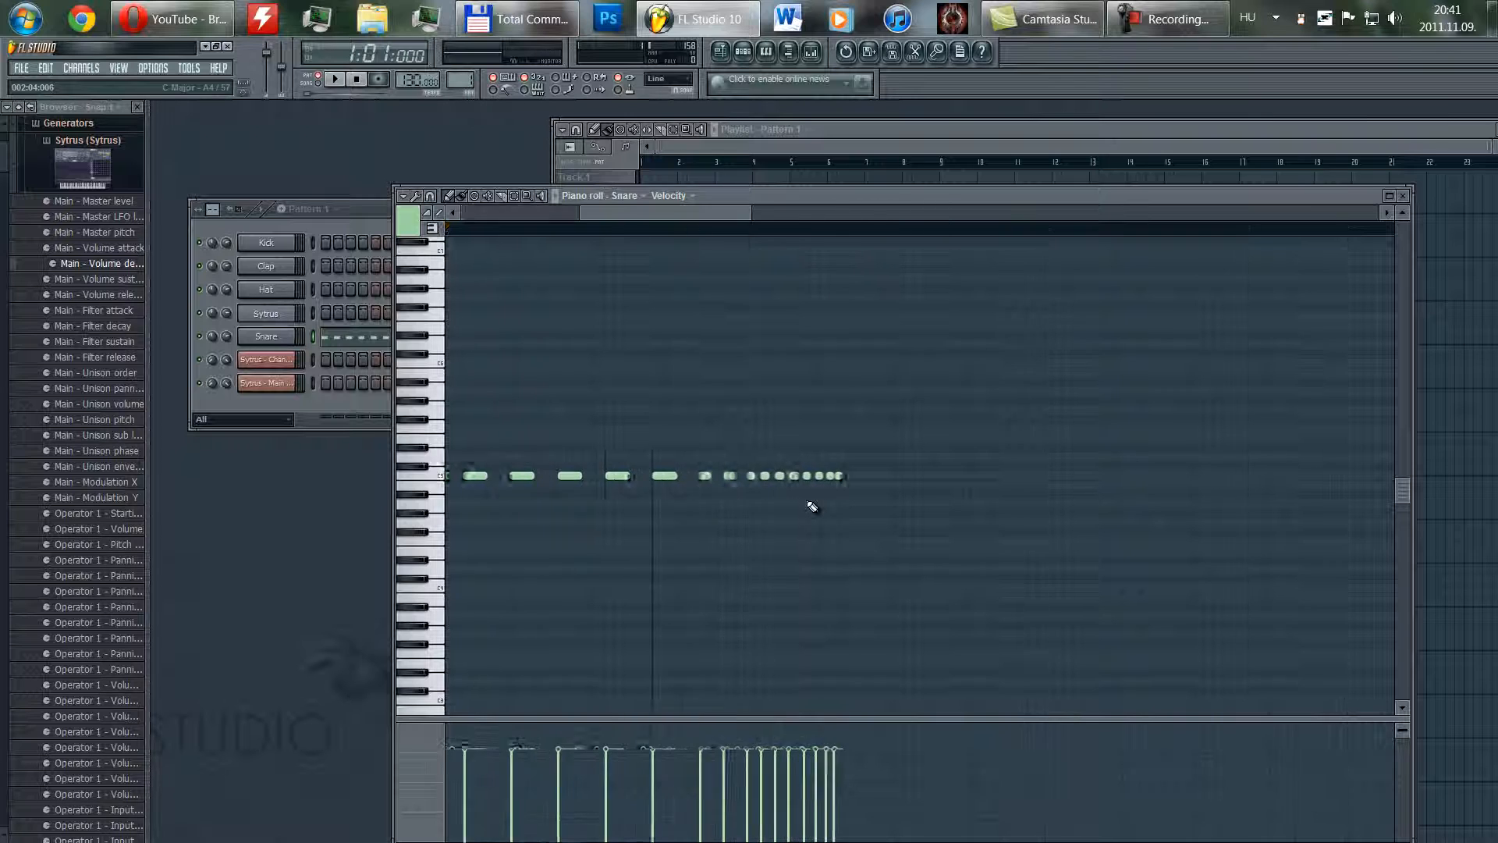
left_click(939, 476)
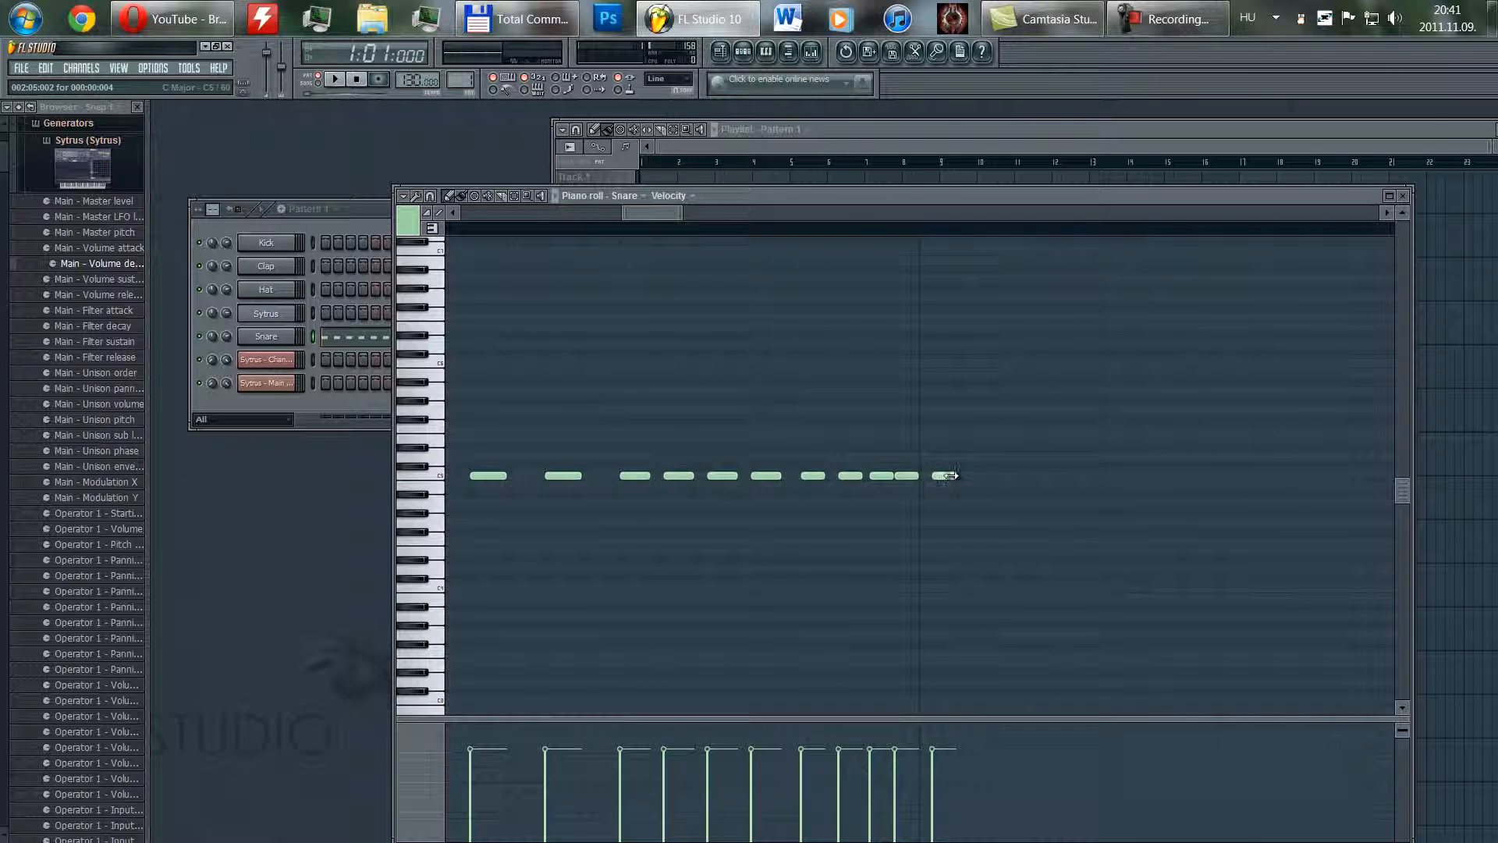
left_click(961, 475)
left_click(983, 476)
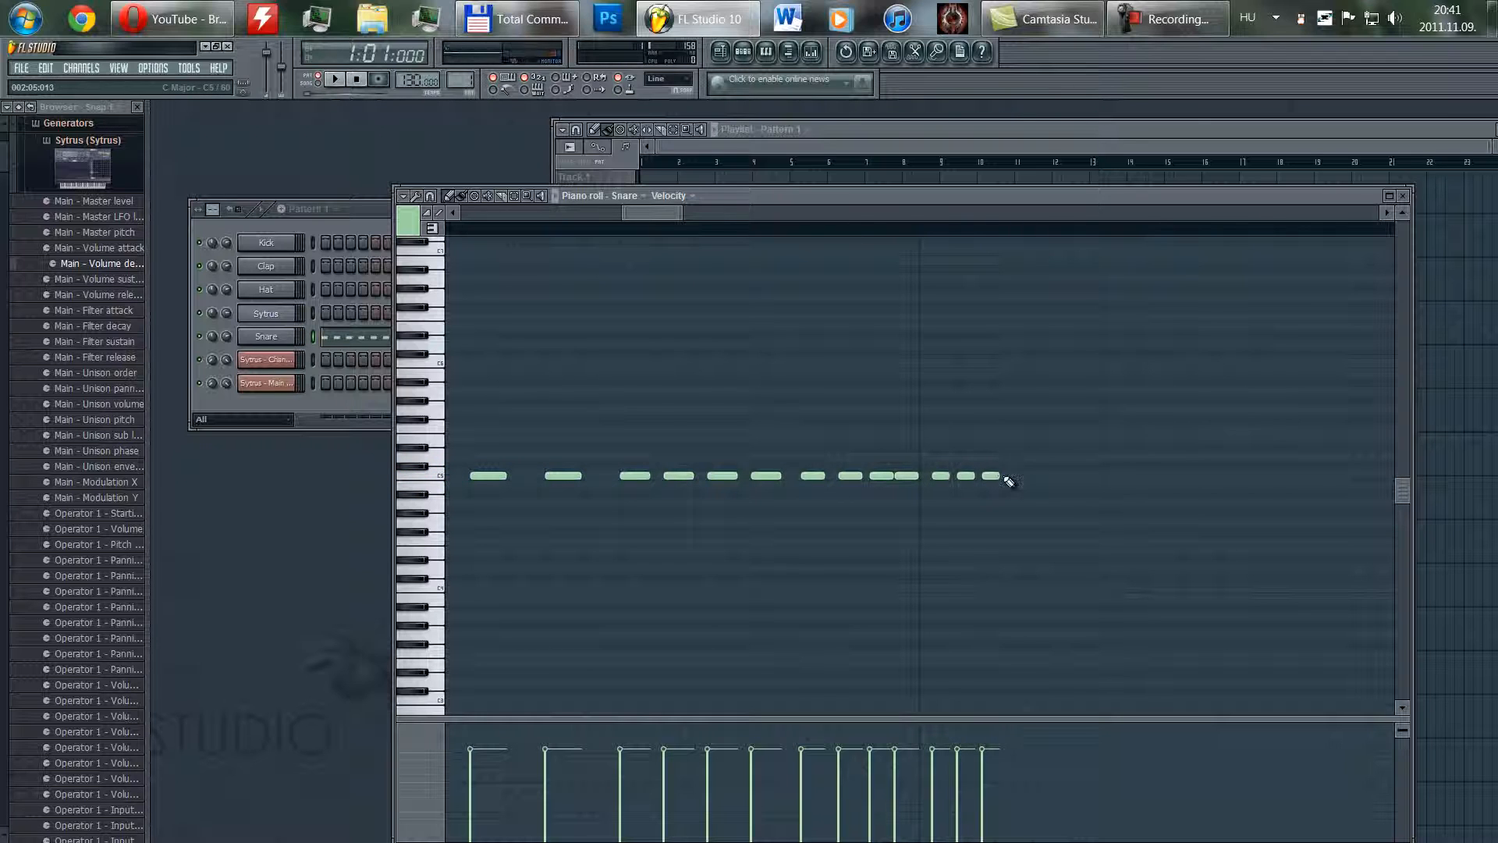
left_click_drag(993, 475, 986, 475)
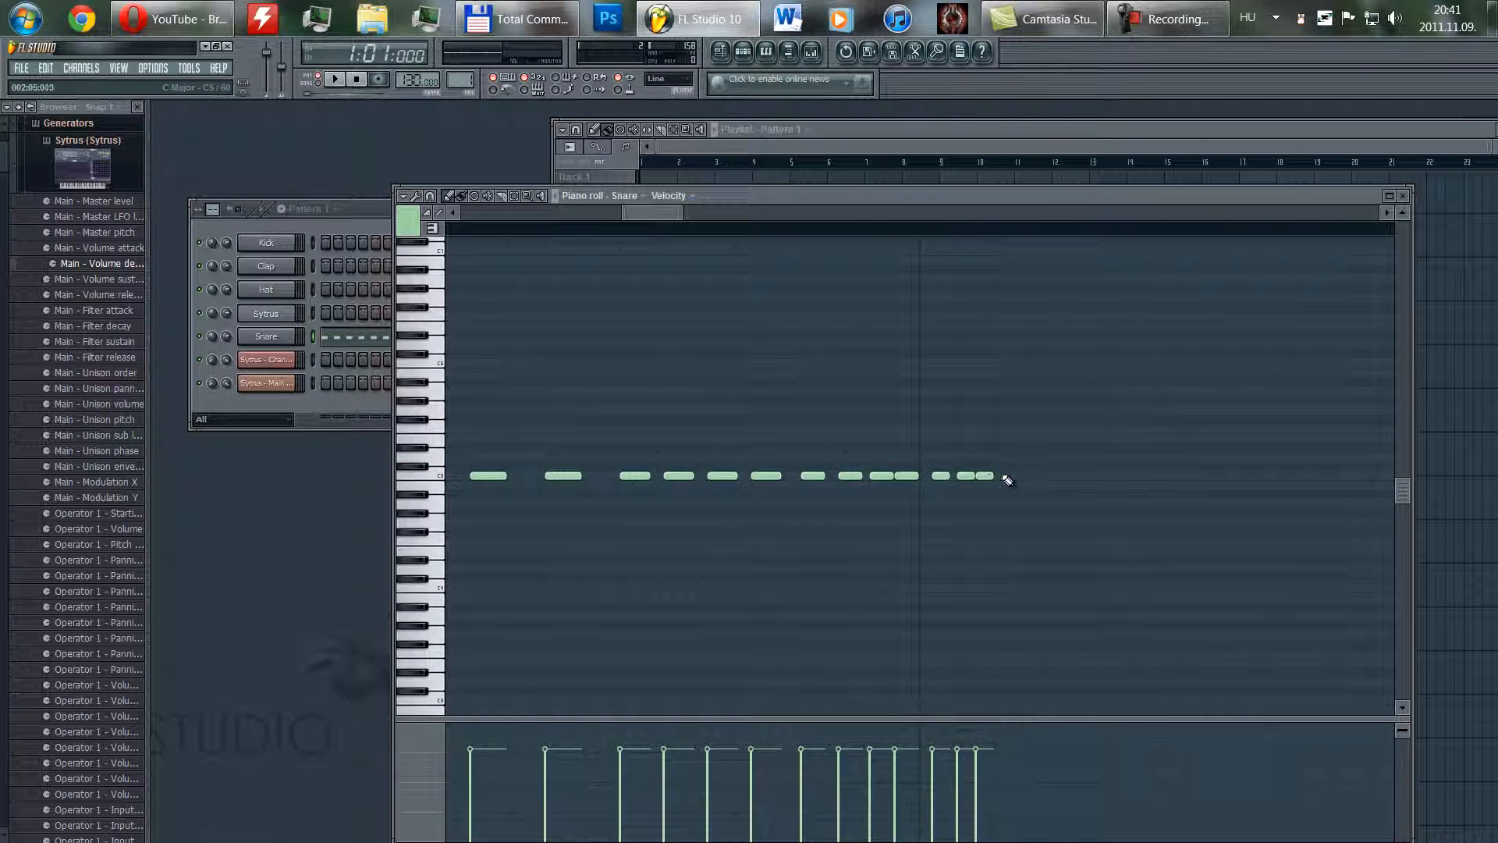
left_click(998, 476)
- Finish the snare roll with four very short, tightly spaced C5 notes at its end
left_click(1025, 476)
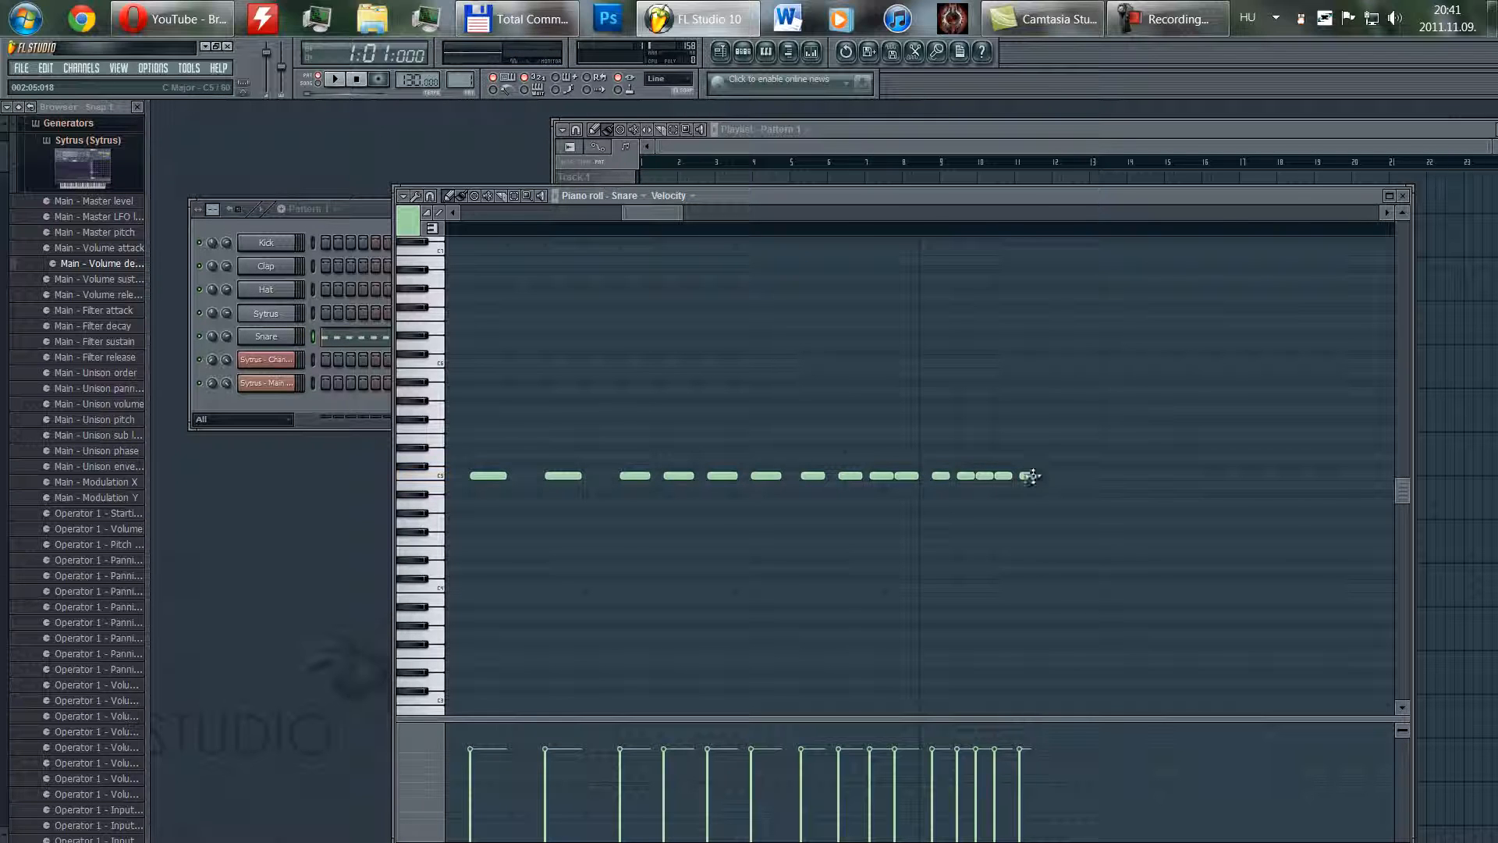
left_click(1036, 475)
left_click(1050, 476)
left_click(1062, 476)
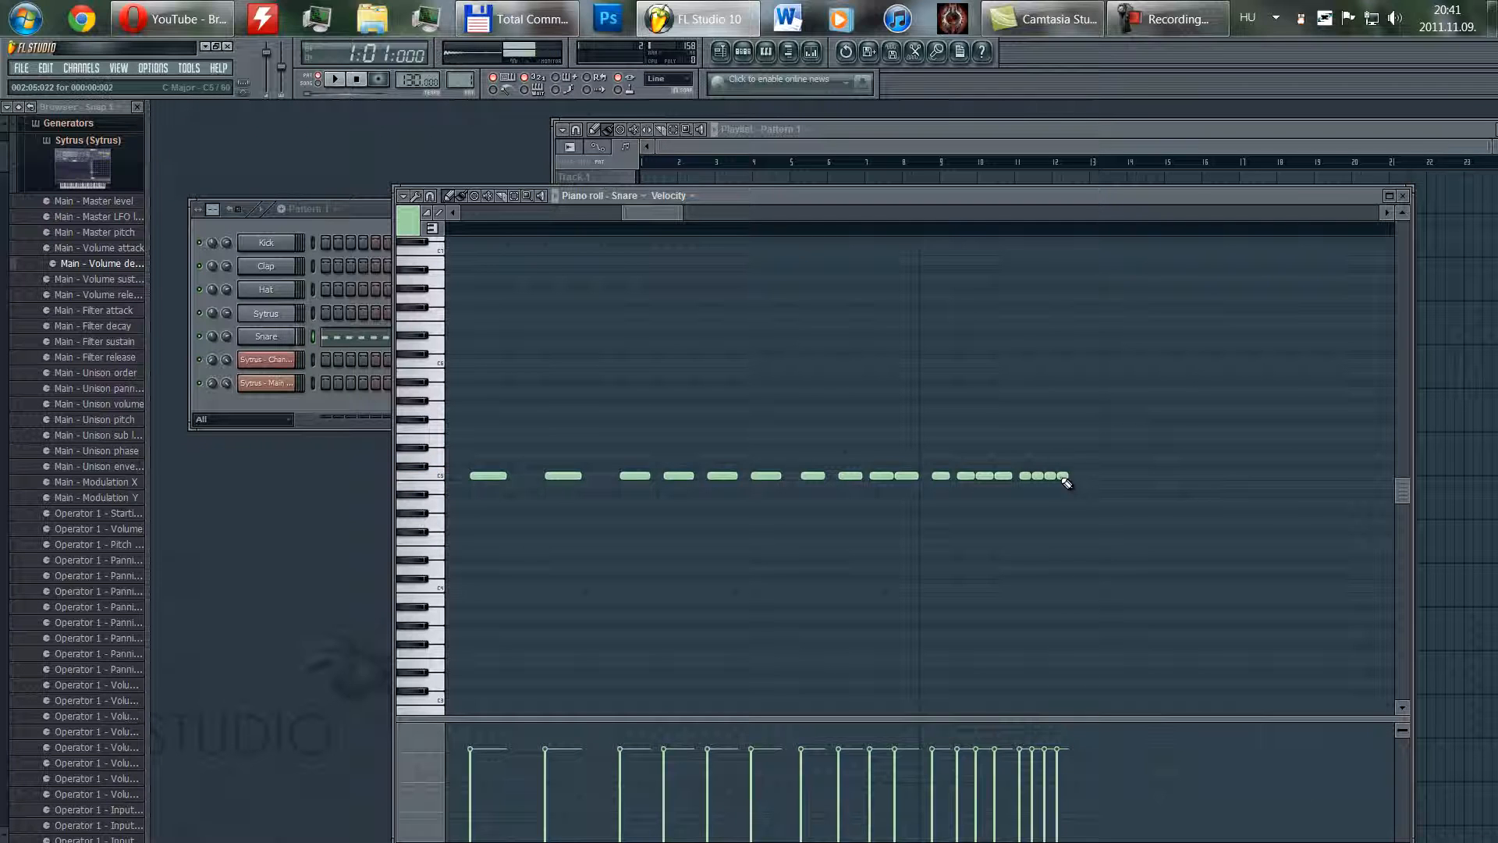
- Close the piano roll, play the extended snare roll pattern, and stop playback
left_click(1402, 196)
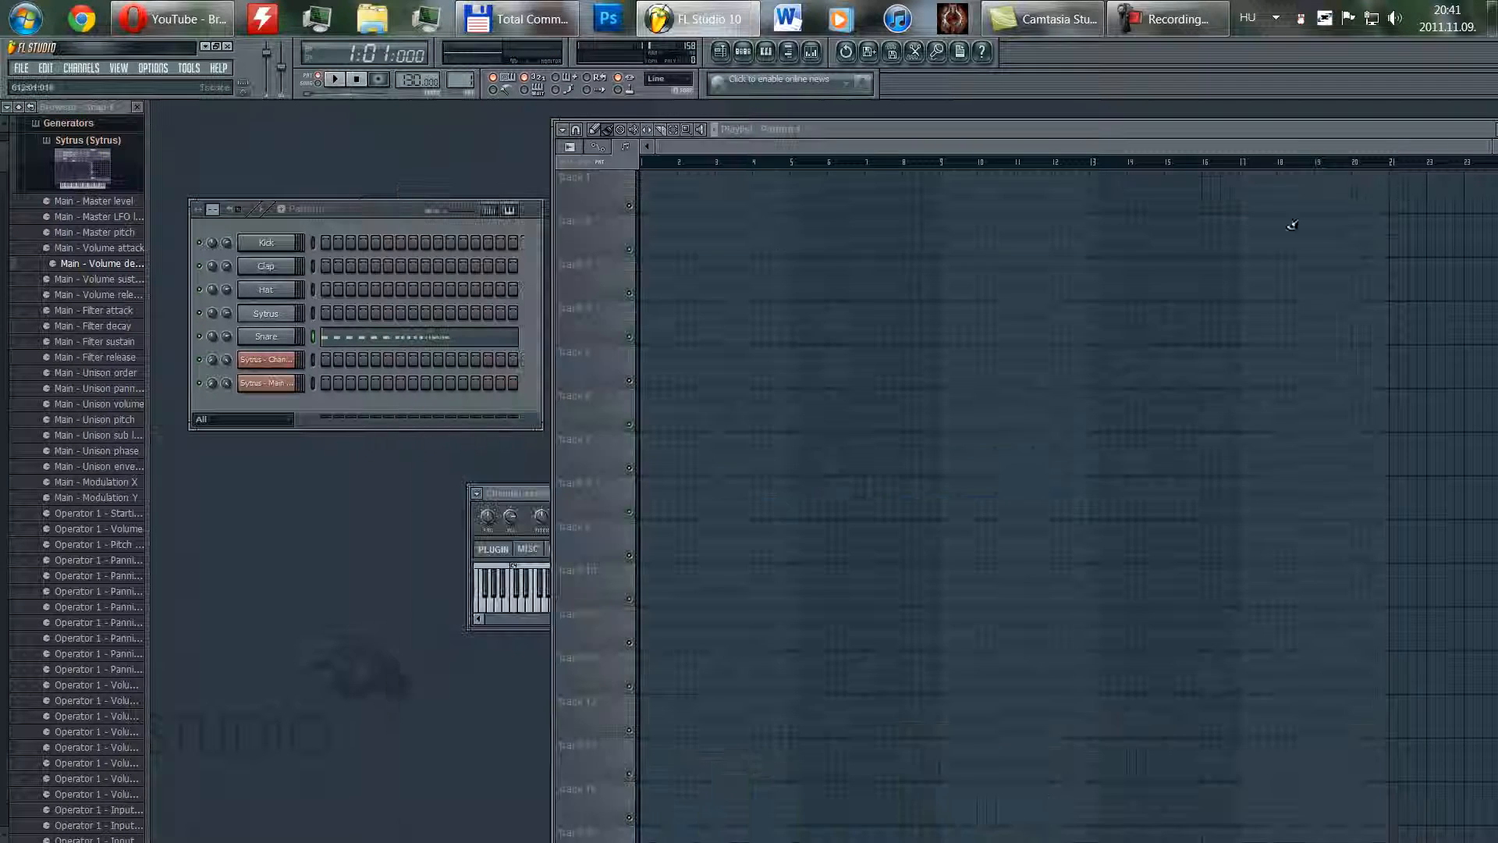
left_click(334, 80)
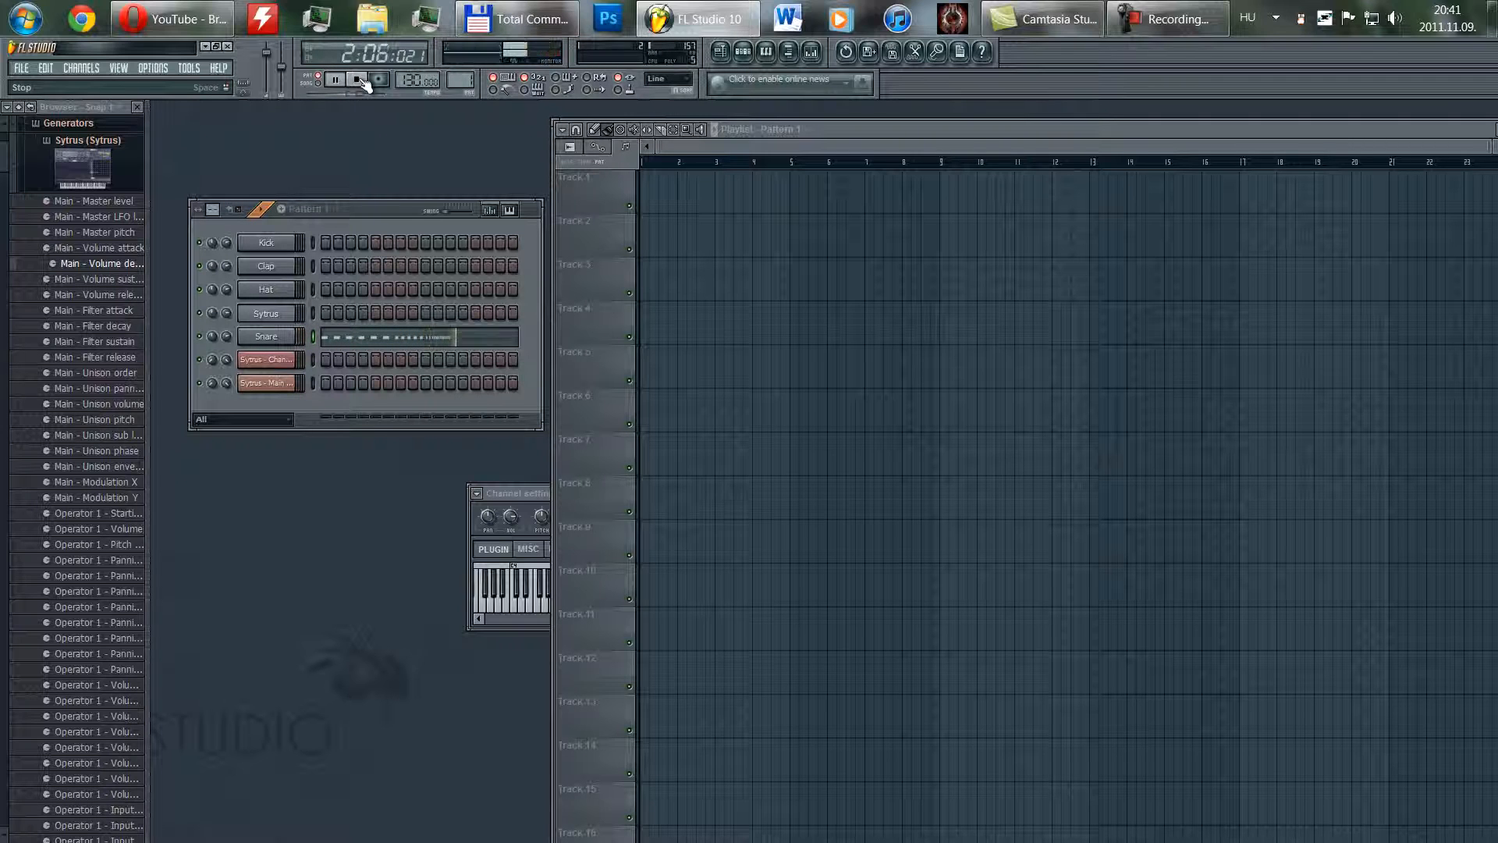
left_click(359, 80)
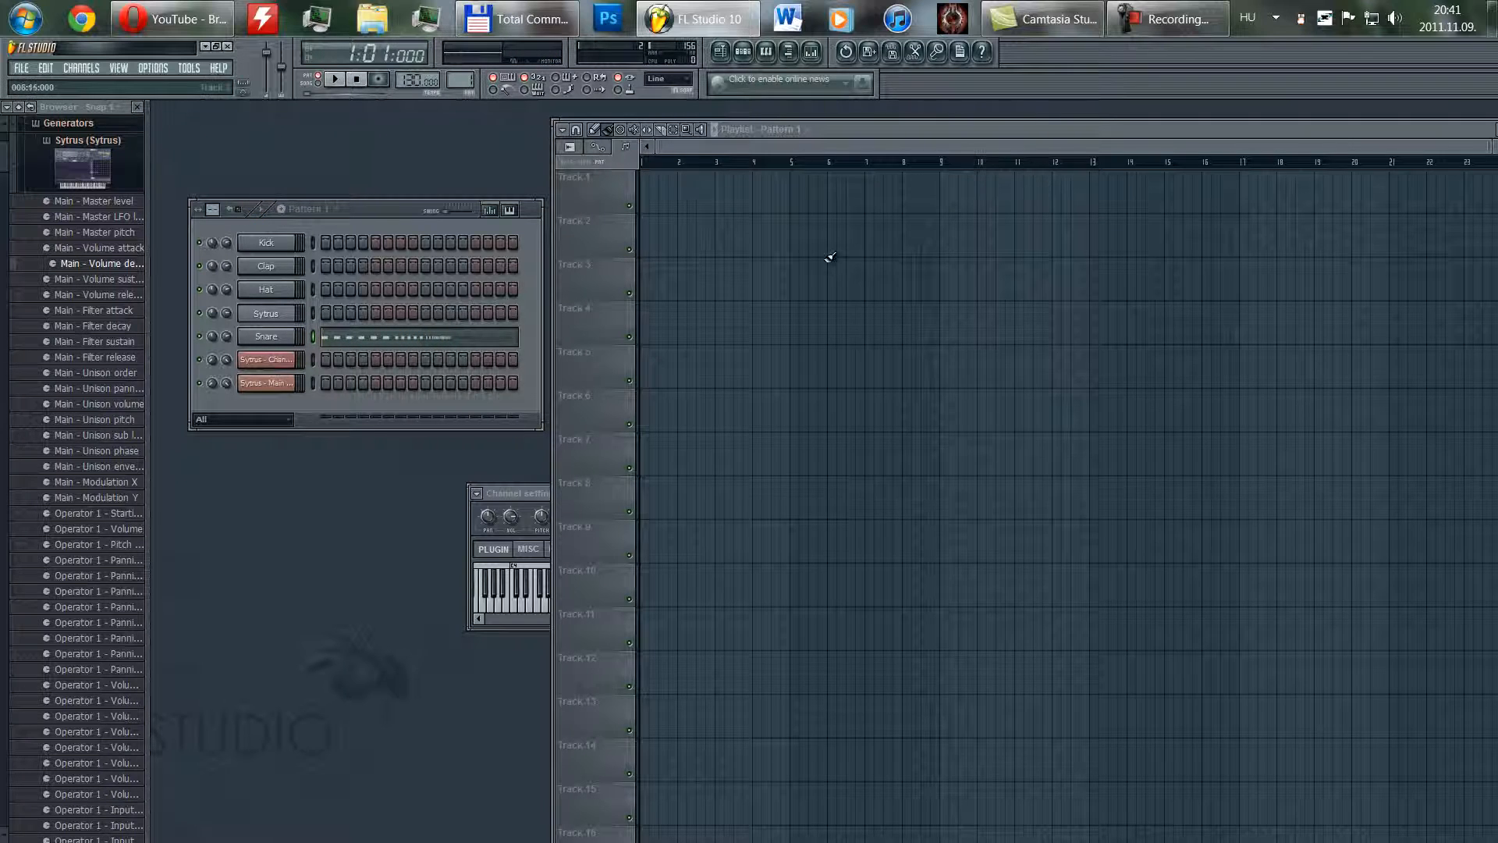
- Collapse the Sytrus parameter list in the browser and expand the Vengeance Essential sample folders to examine their subfolders
mouse_move(151, 20)
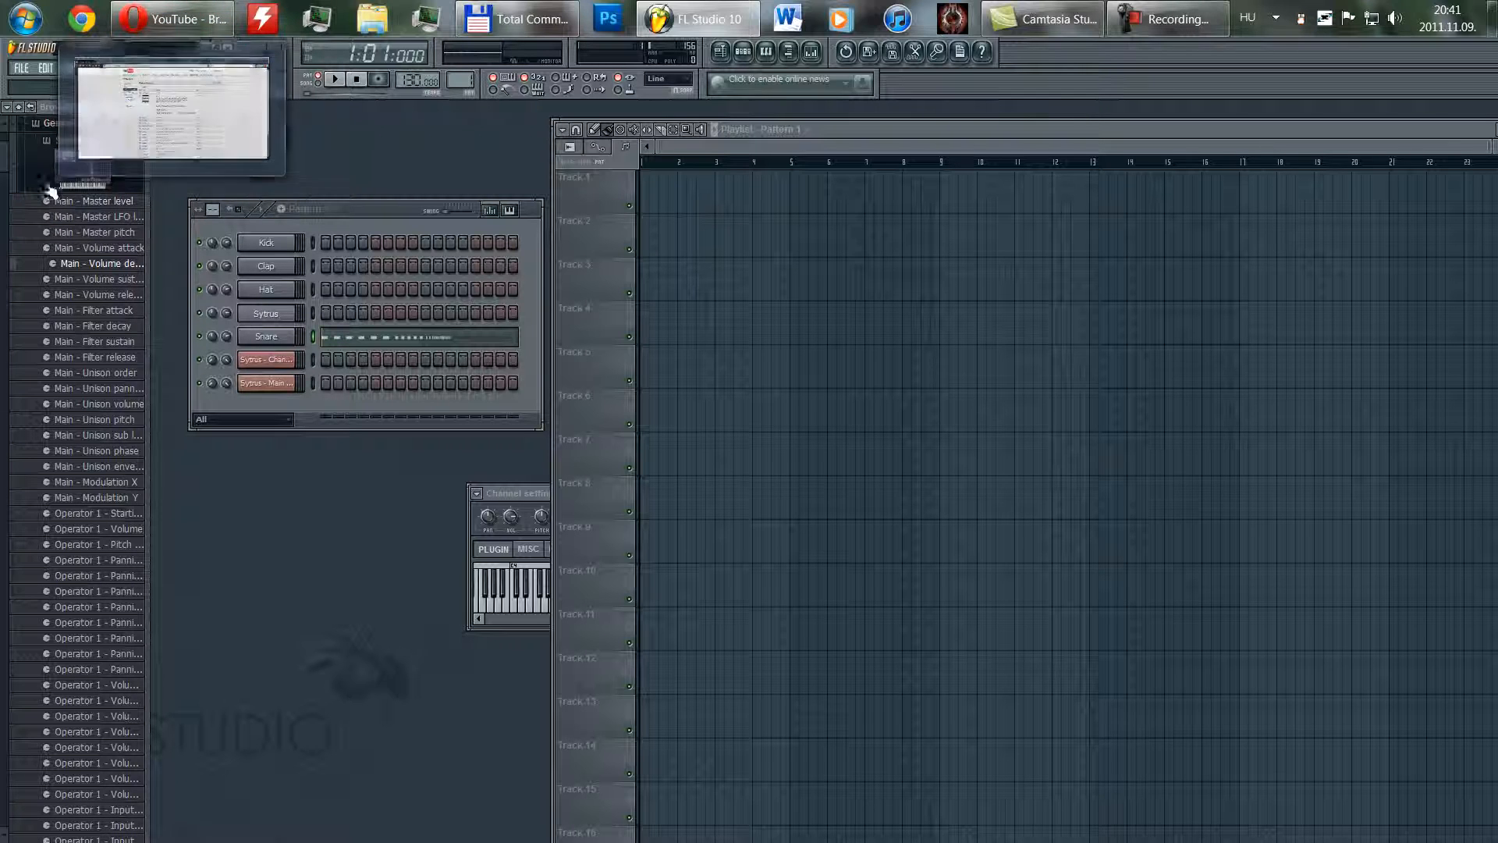
left_click(95, 141)
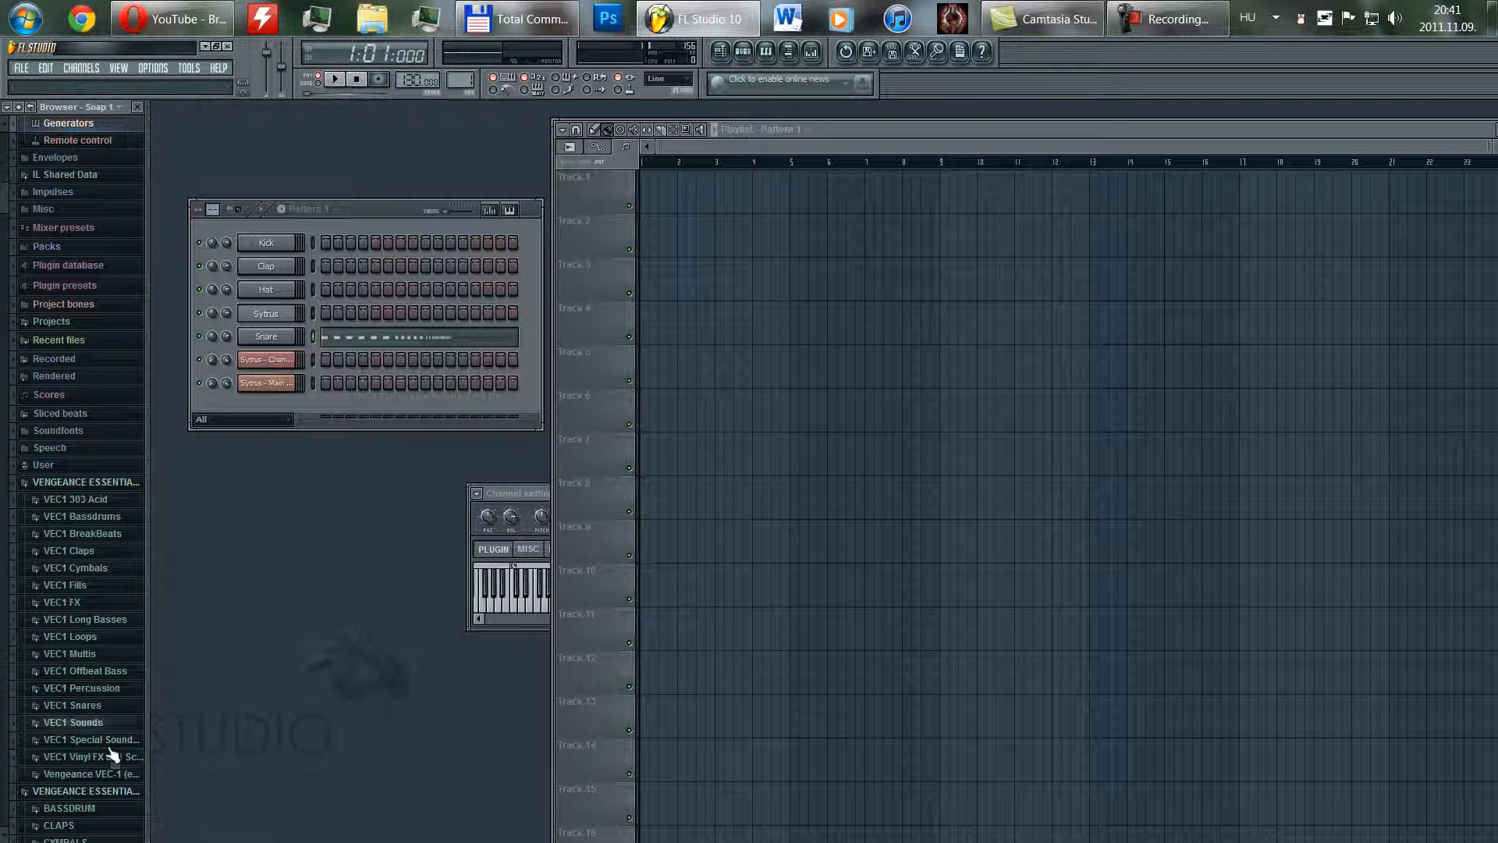
scroll(110, 755, "down", 8)
left_click(77, 618)
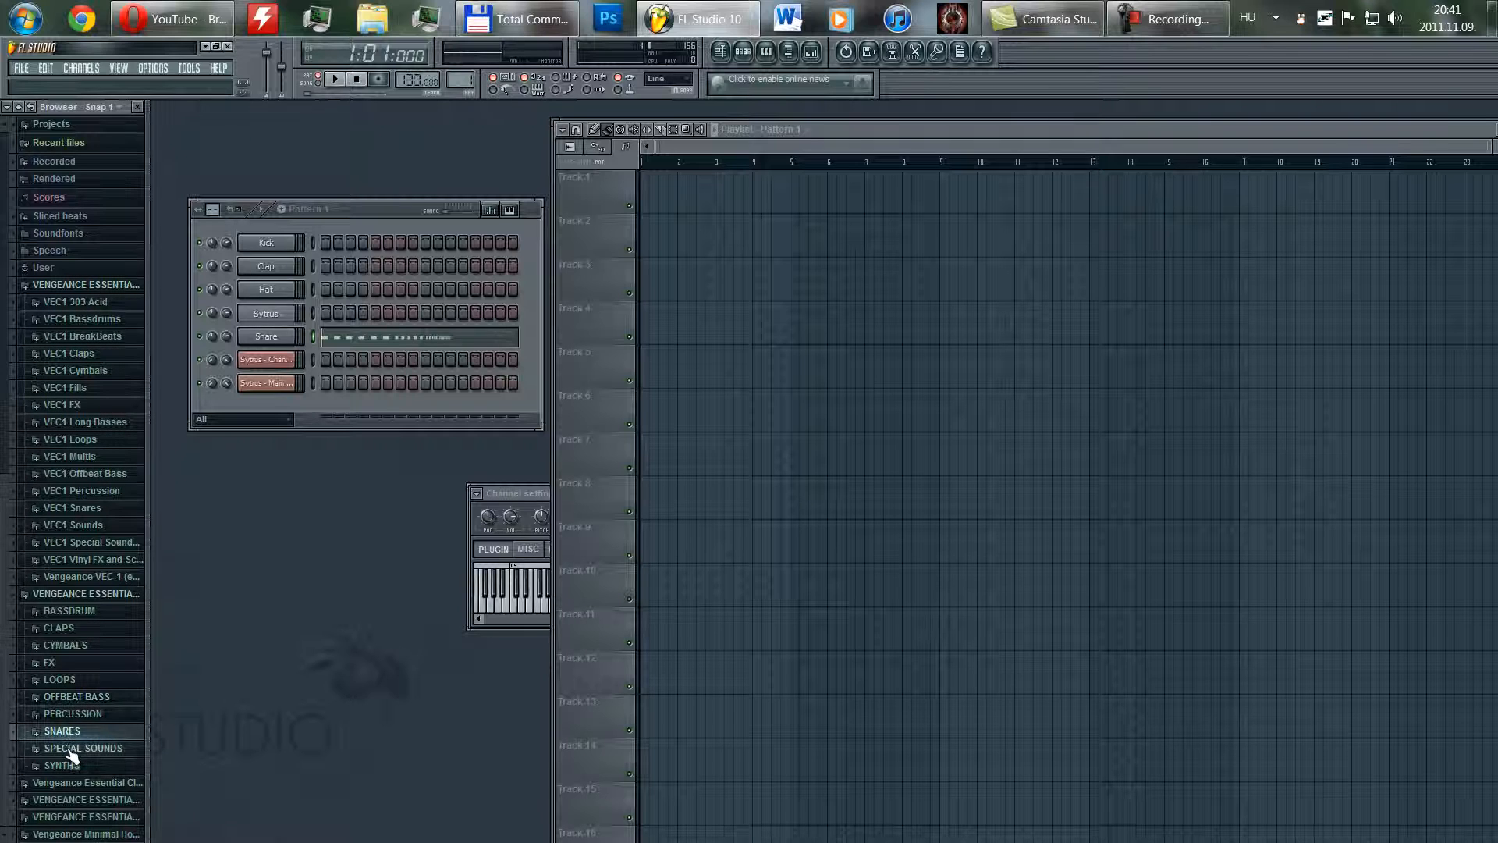
left_click(83, 787)
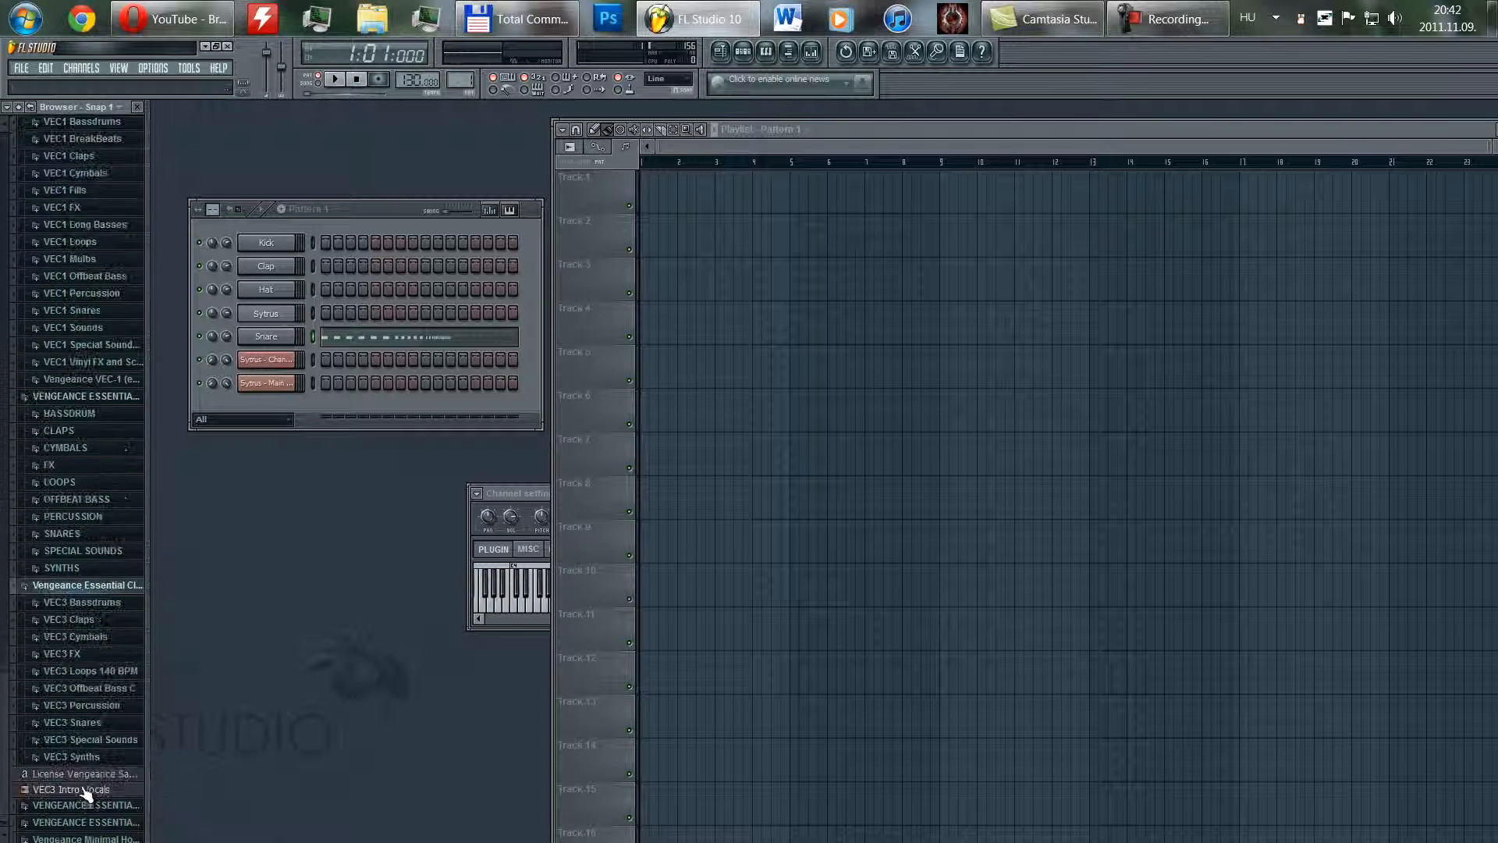
- Expand the VEC3 FX folder in the browser, preview a VEC3 Alarm FX sample, and collapse the Alarm FX subfolder
left_click(76, 650)
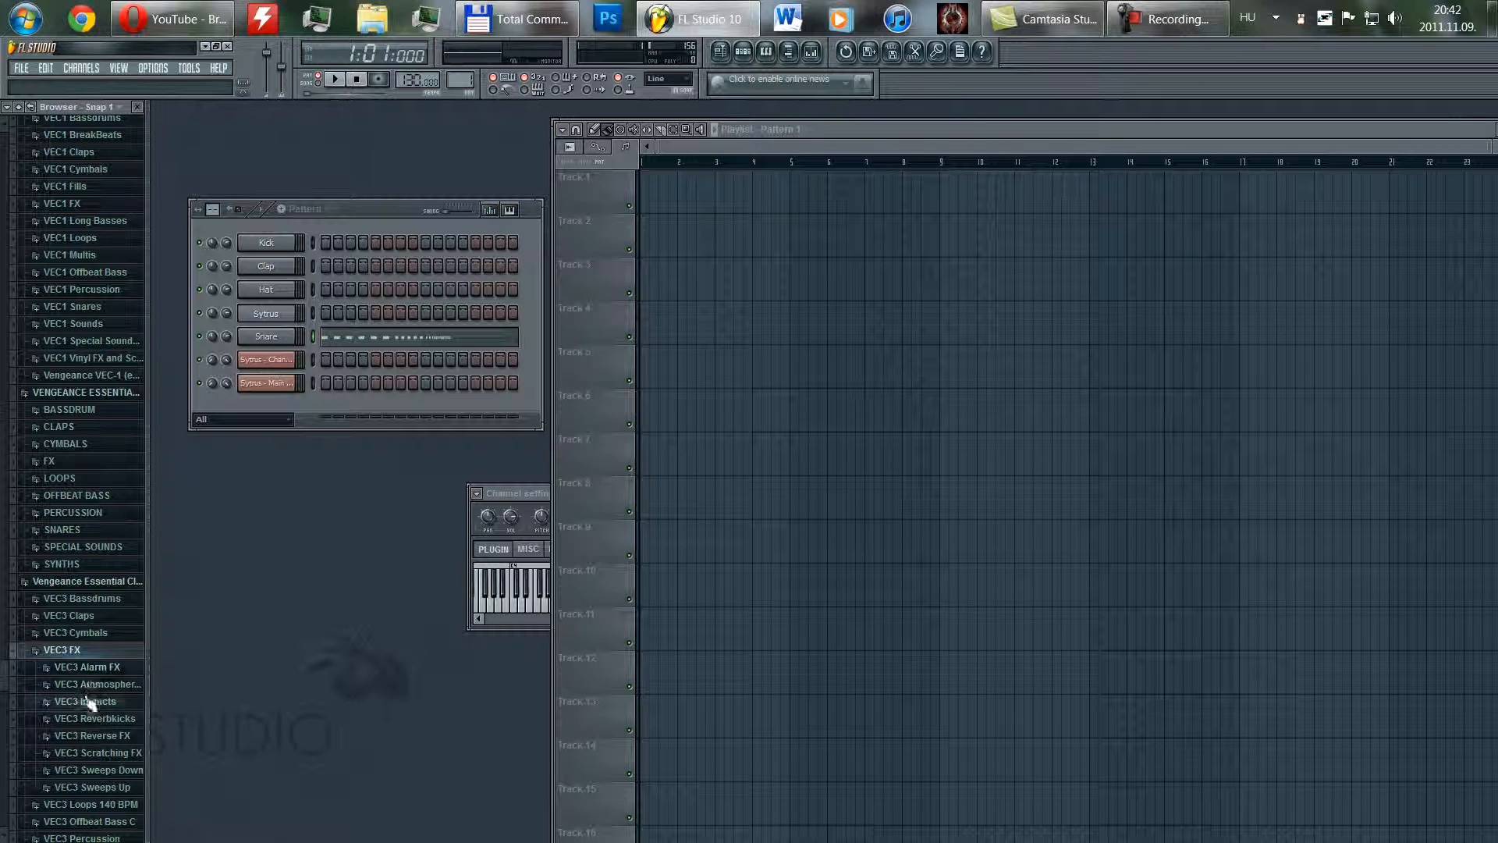
left_click(103, 669)
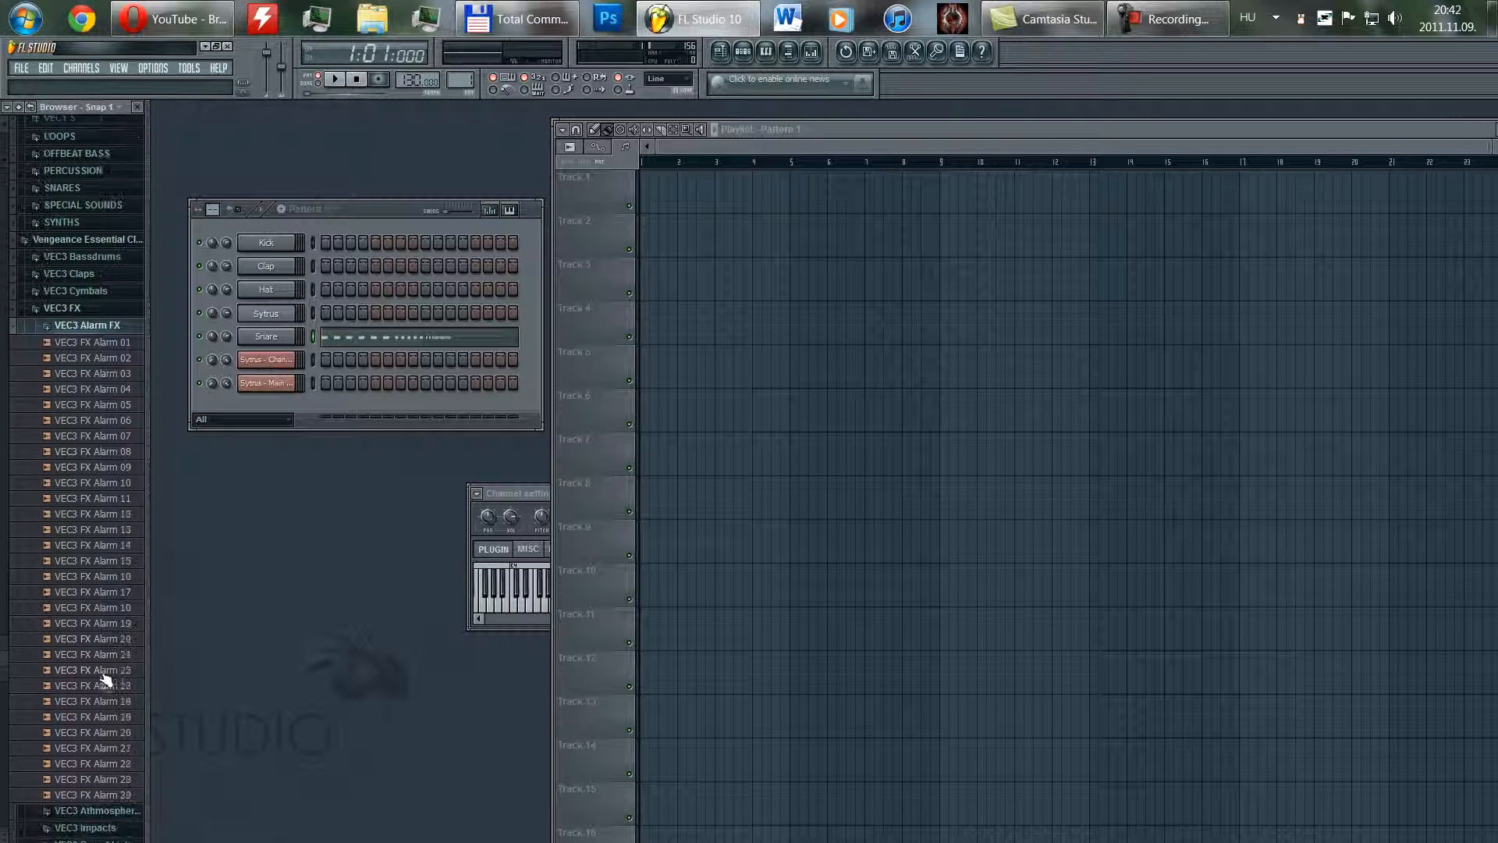
left_click(119, 460)
left_click(101, 320)
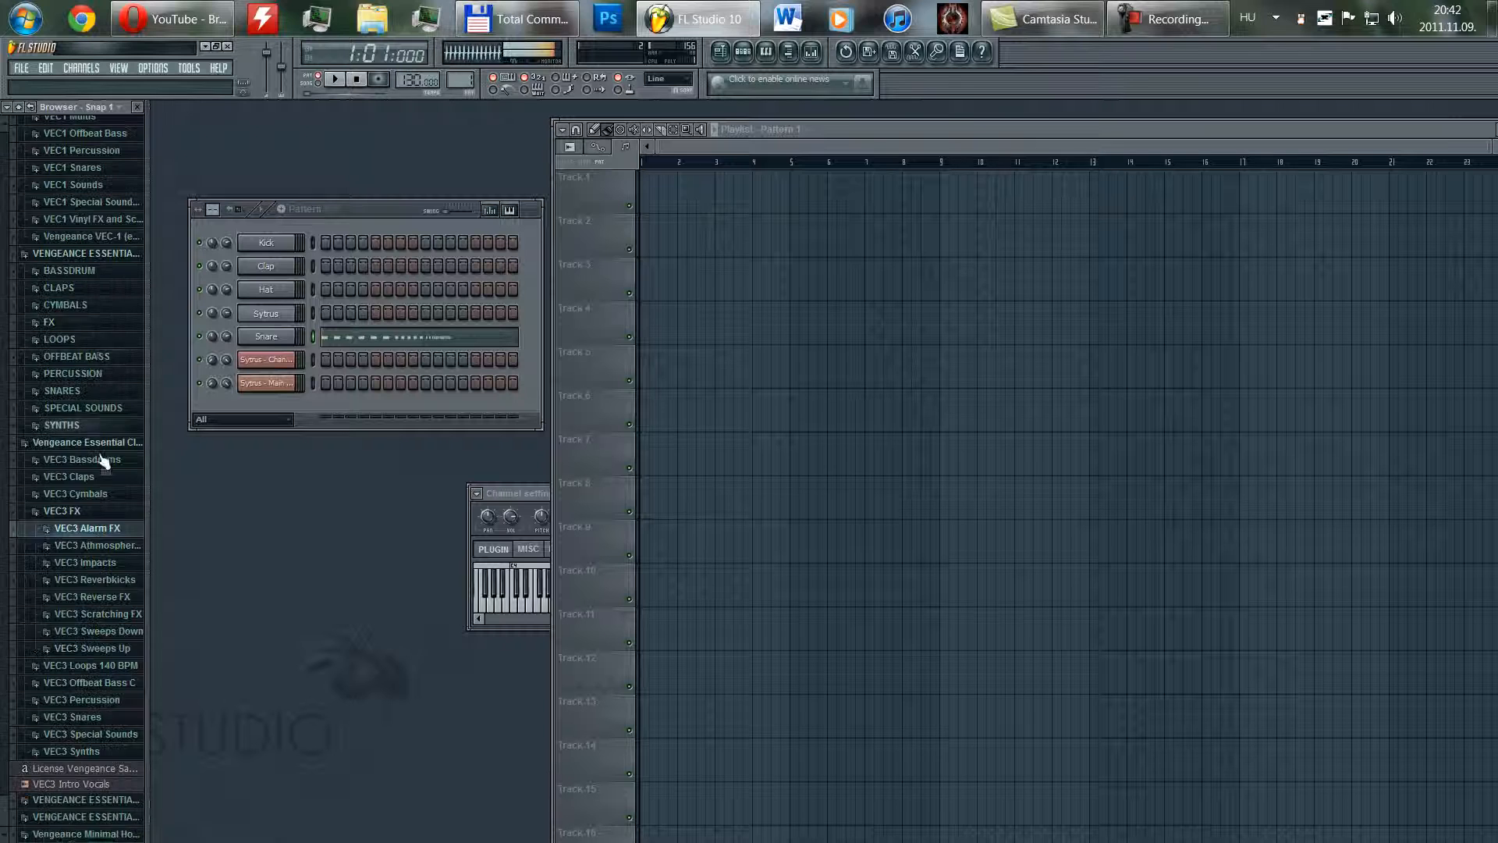
- Look through the VEC3 Reverse FX and VEC3 Sweeps Up samples, and collapse the VEC3 FX folder
left_click(113, 598)
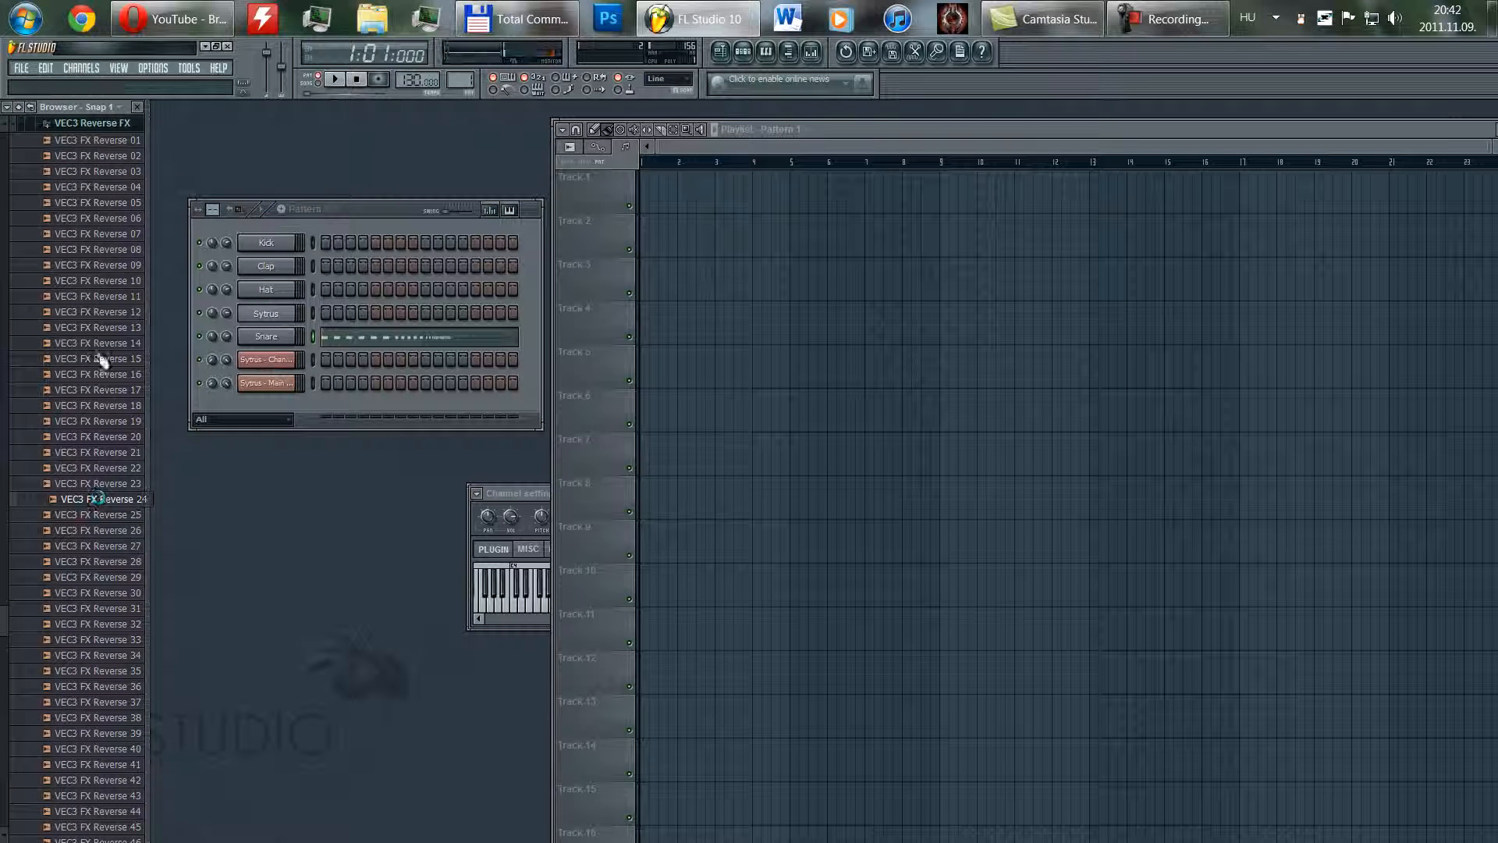
left_click(106, 123)
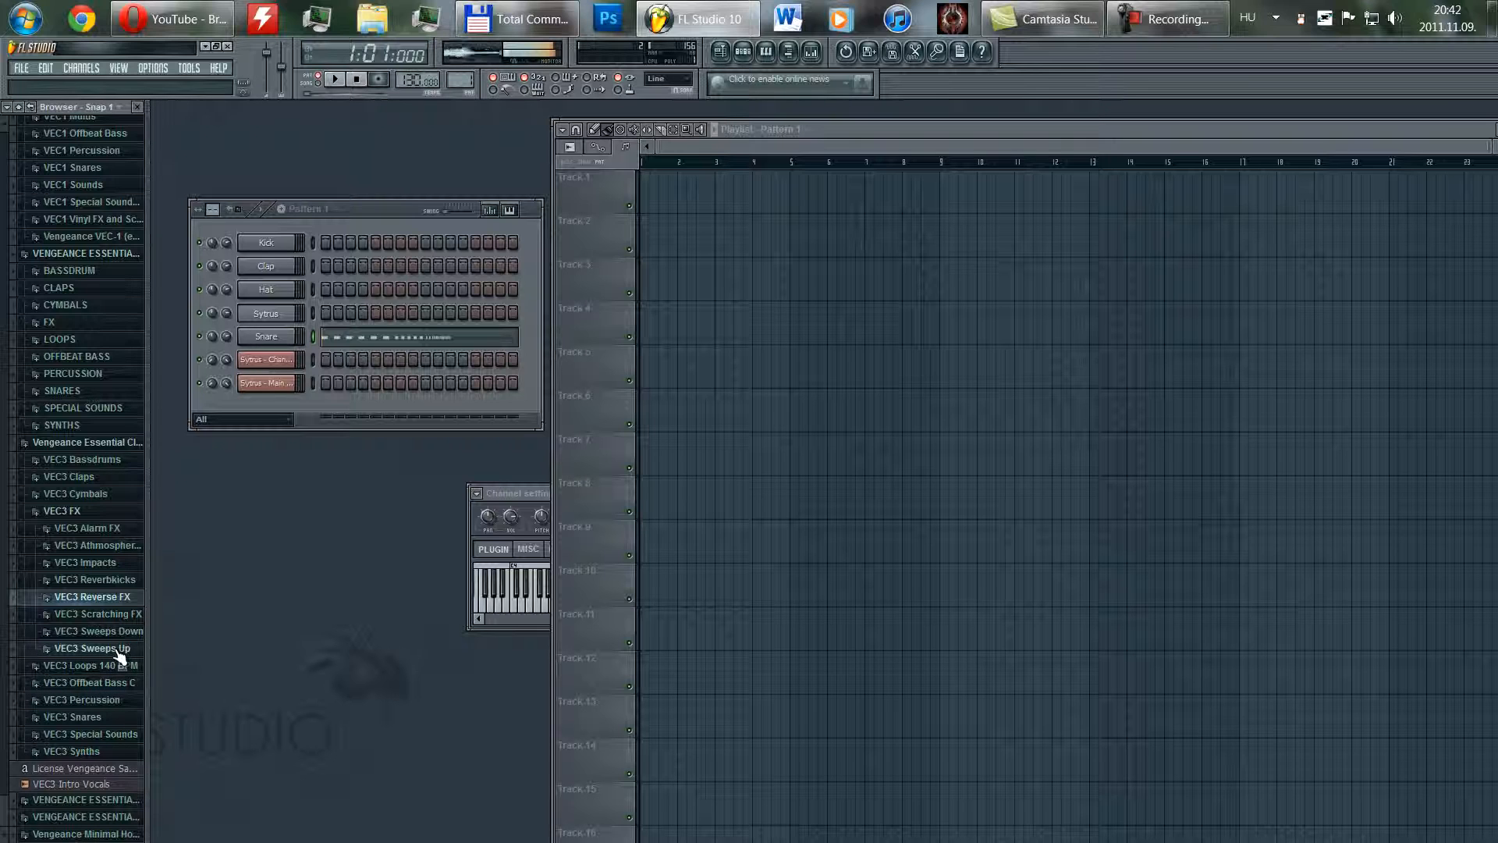
left_click(109, 649)
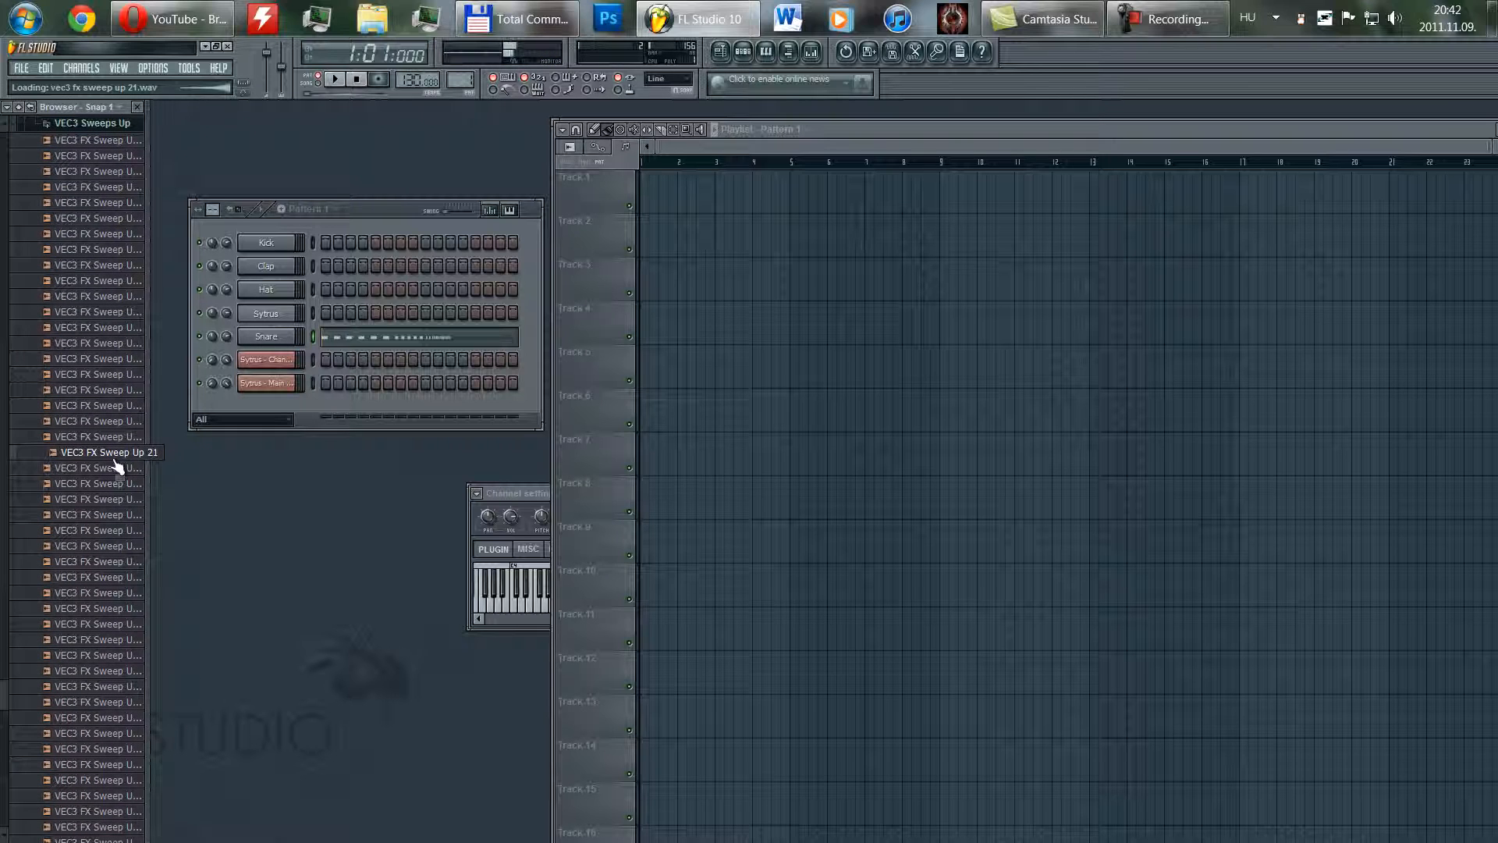
left_click(96, 125)
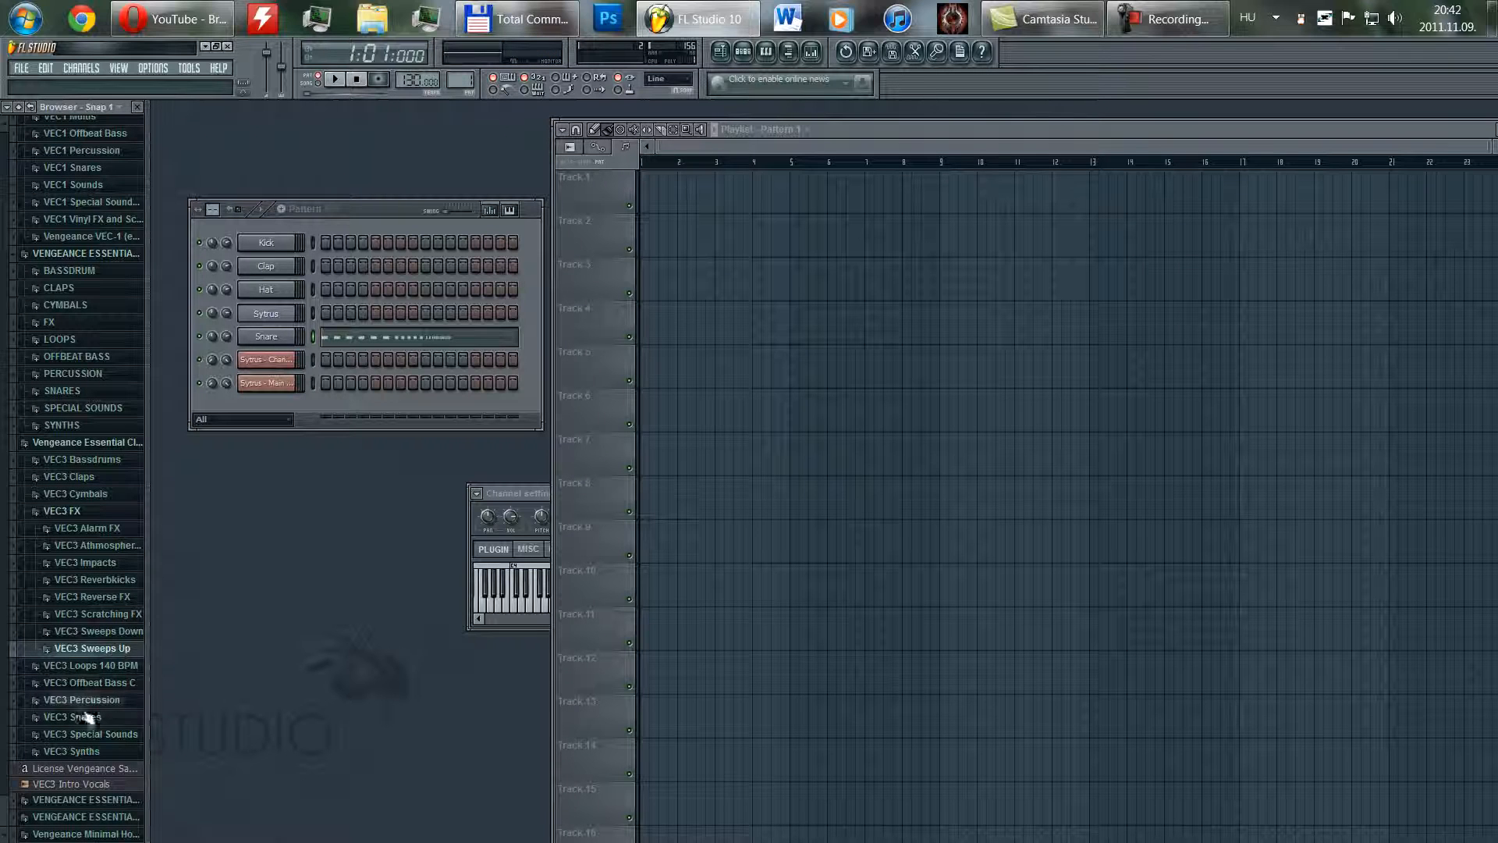
left_click(77, 510)
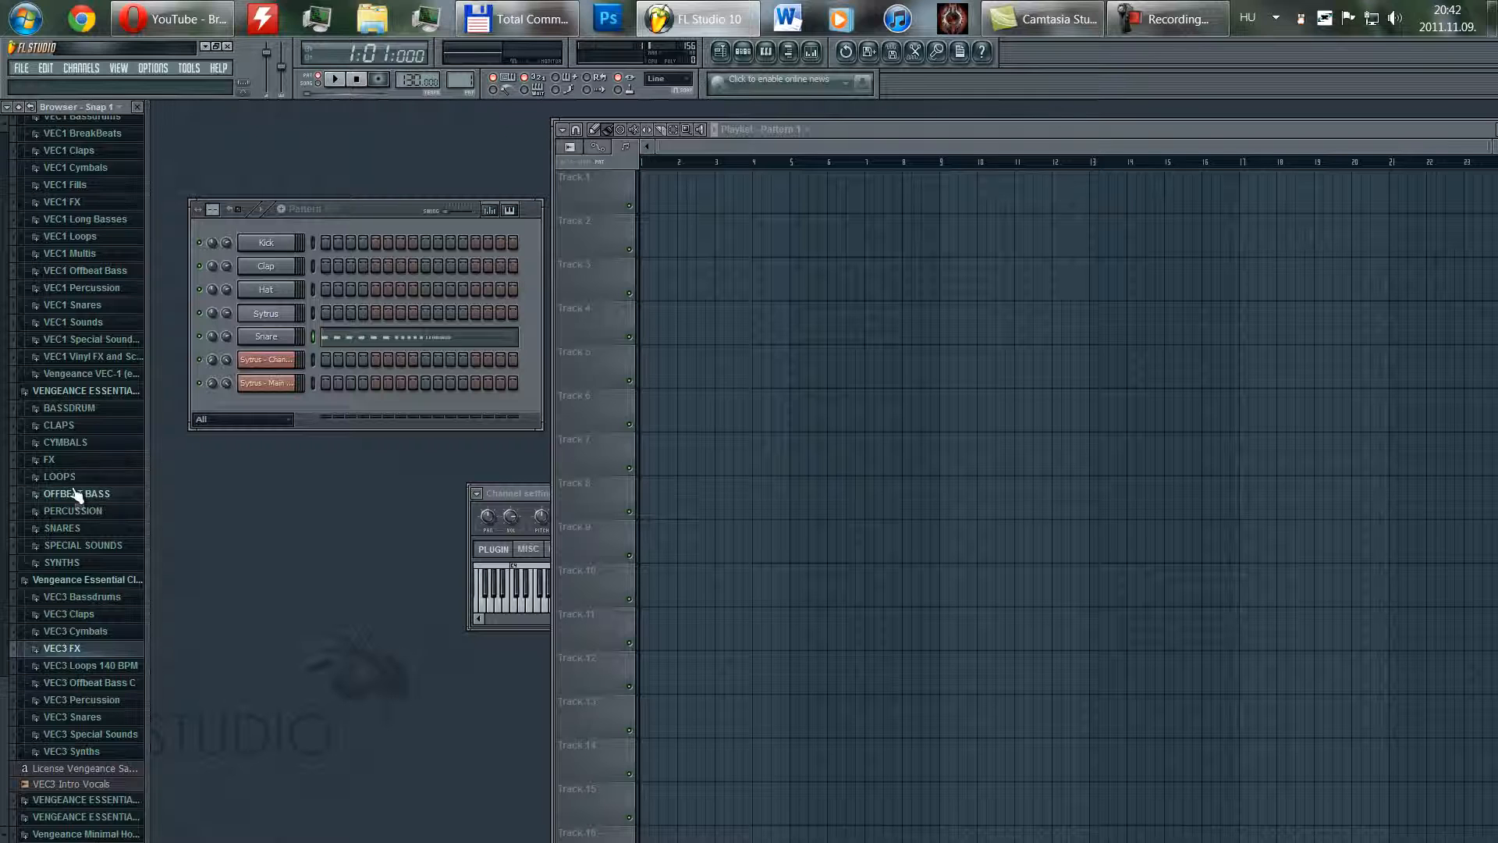
- Expand the second Vengeance Essential pack's FX folder, preview VEC2 FX 004, and examine the VEC2 trance sweep samples
left_click(52, 461)
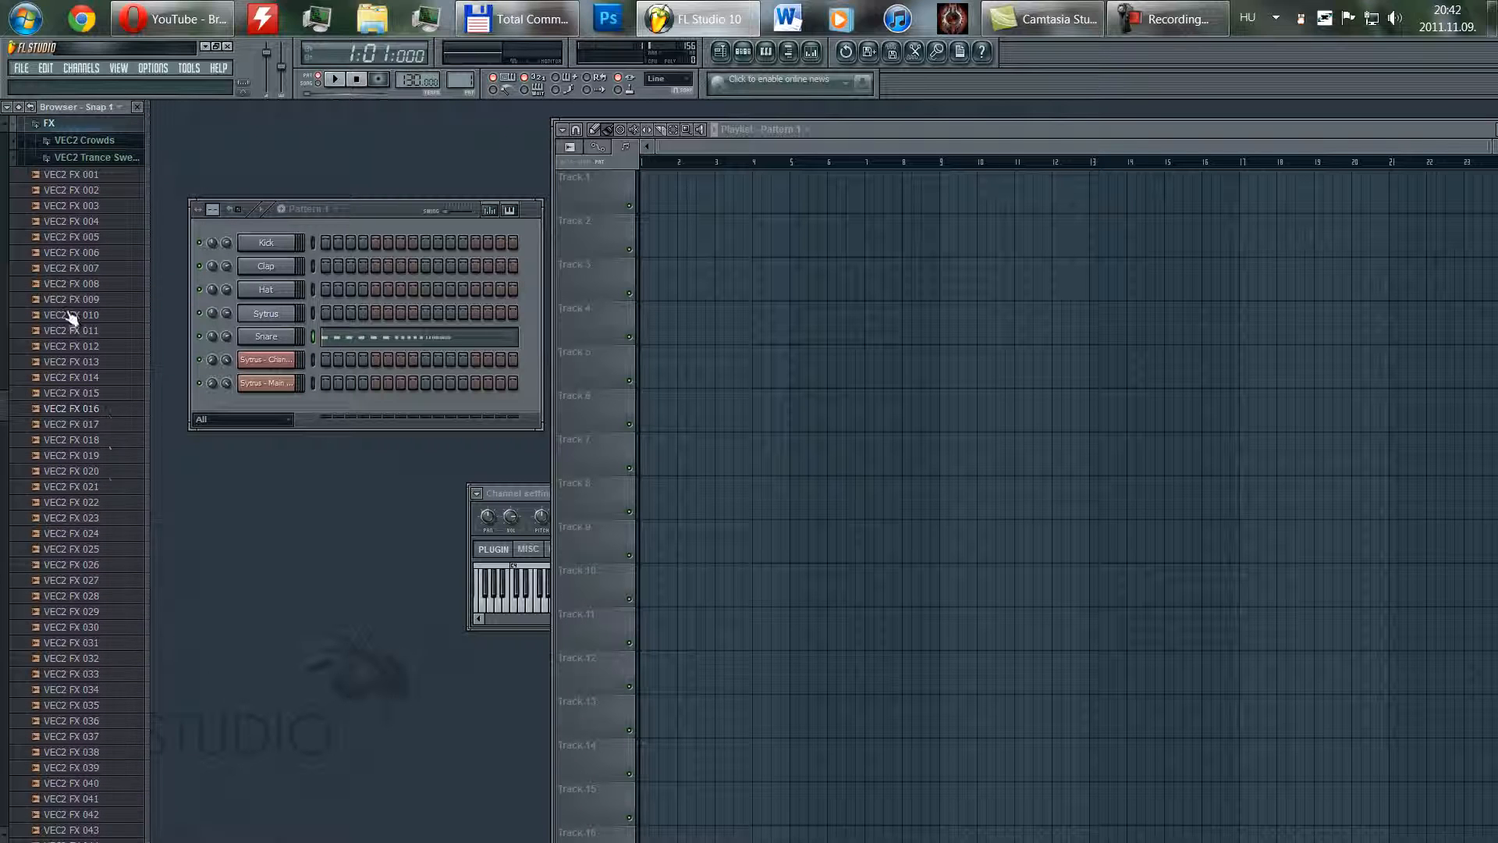
left_click(84, 225)
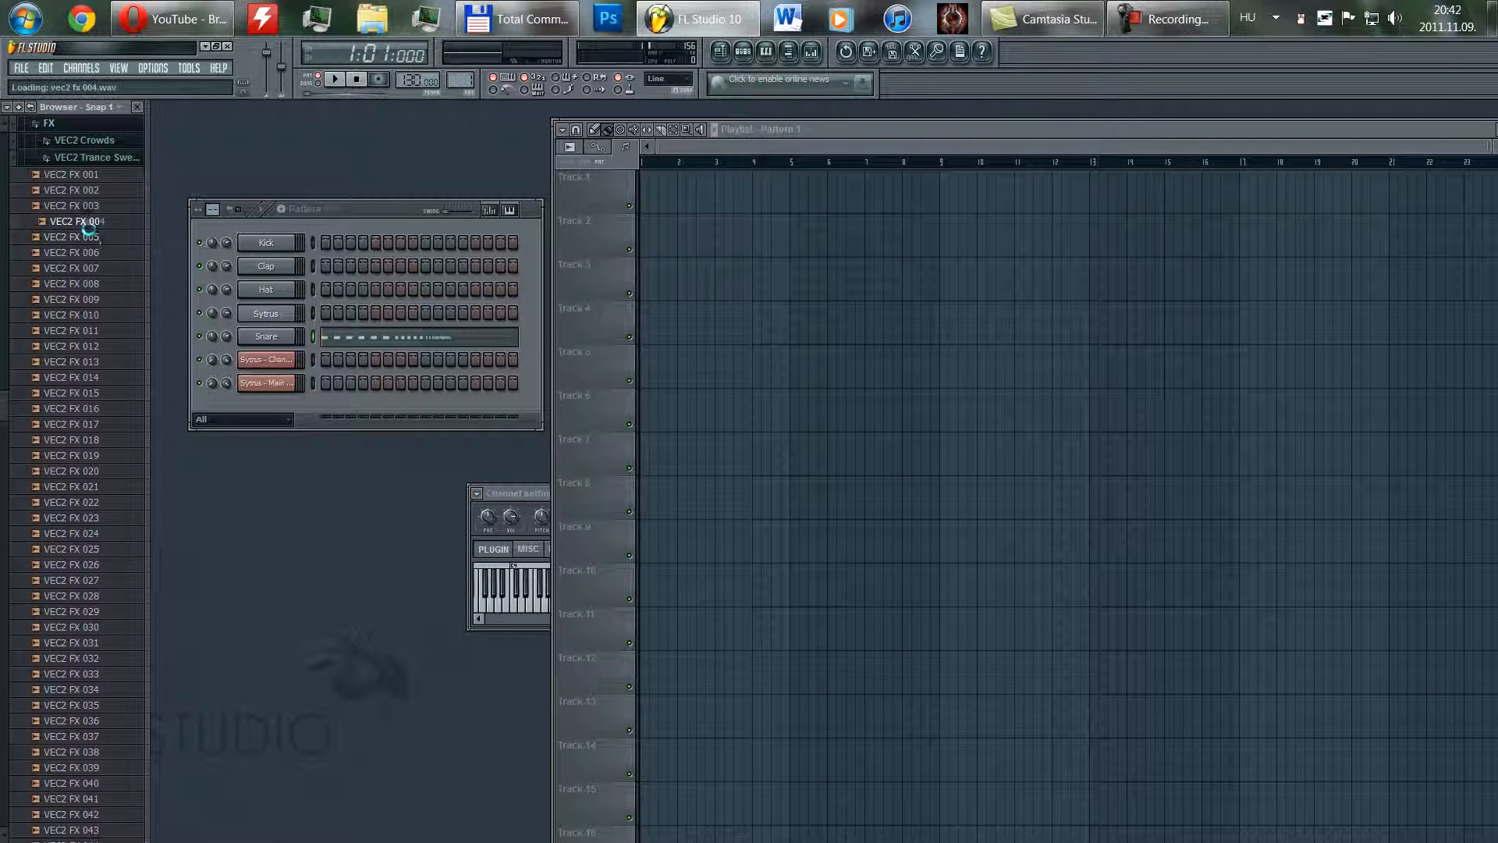
left_click(101, 160)
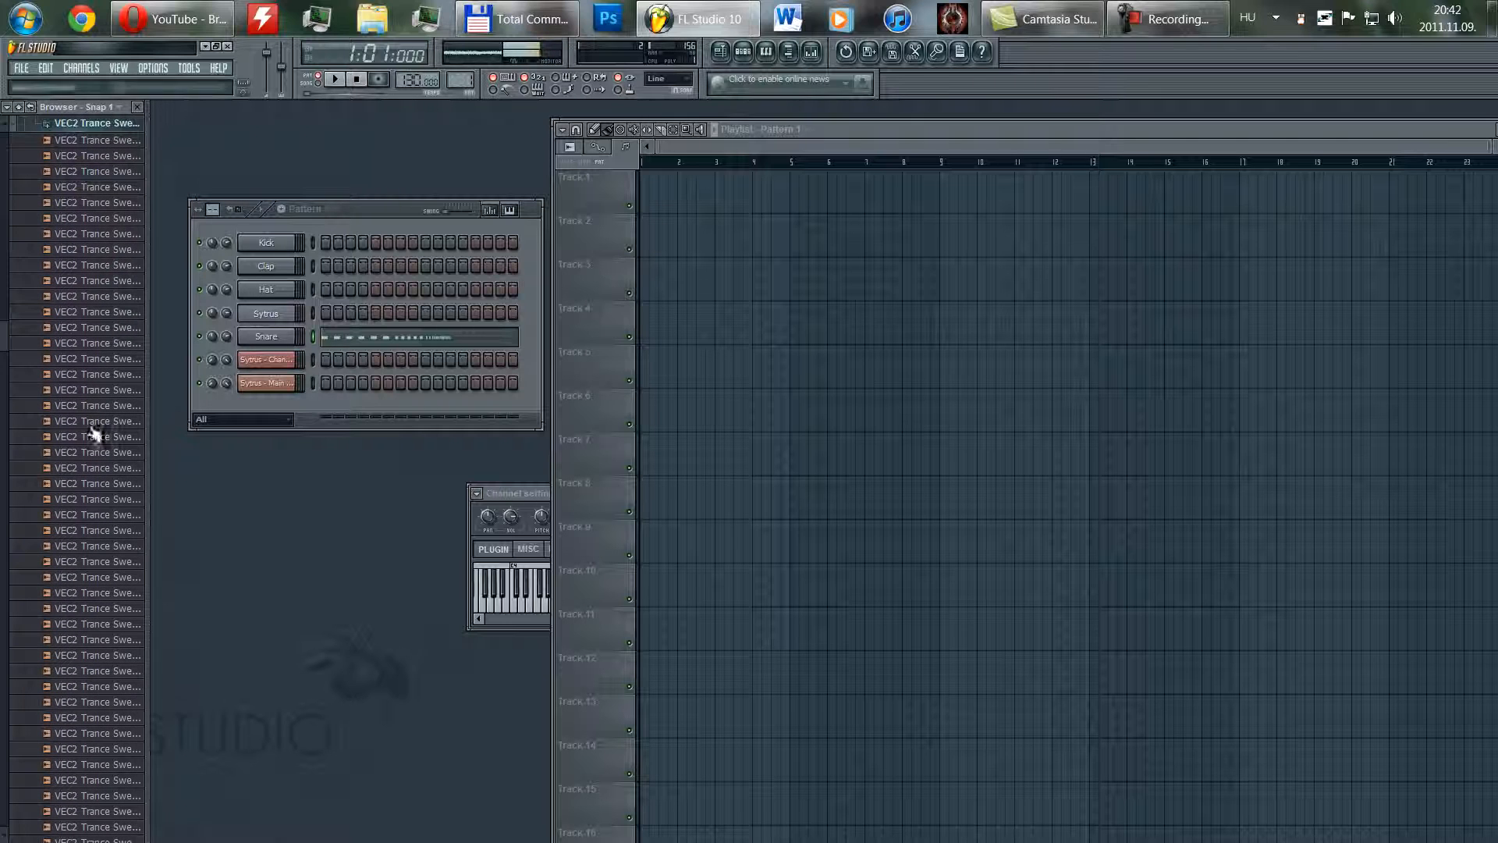
scroll(108, 355, "up", 7)
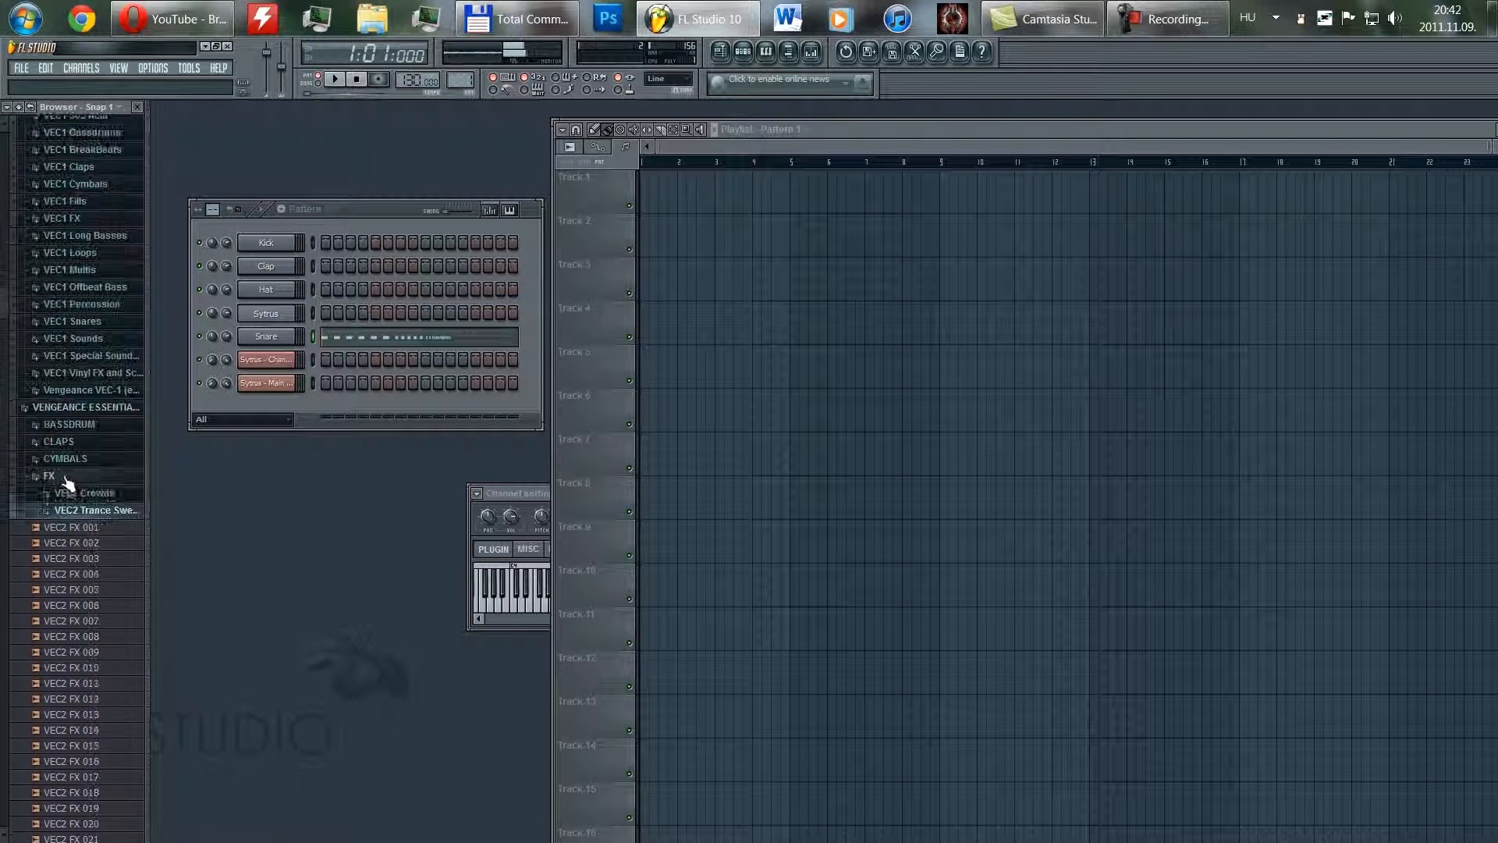
left_click(76, 515)
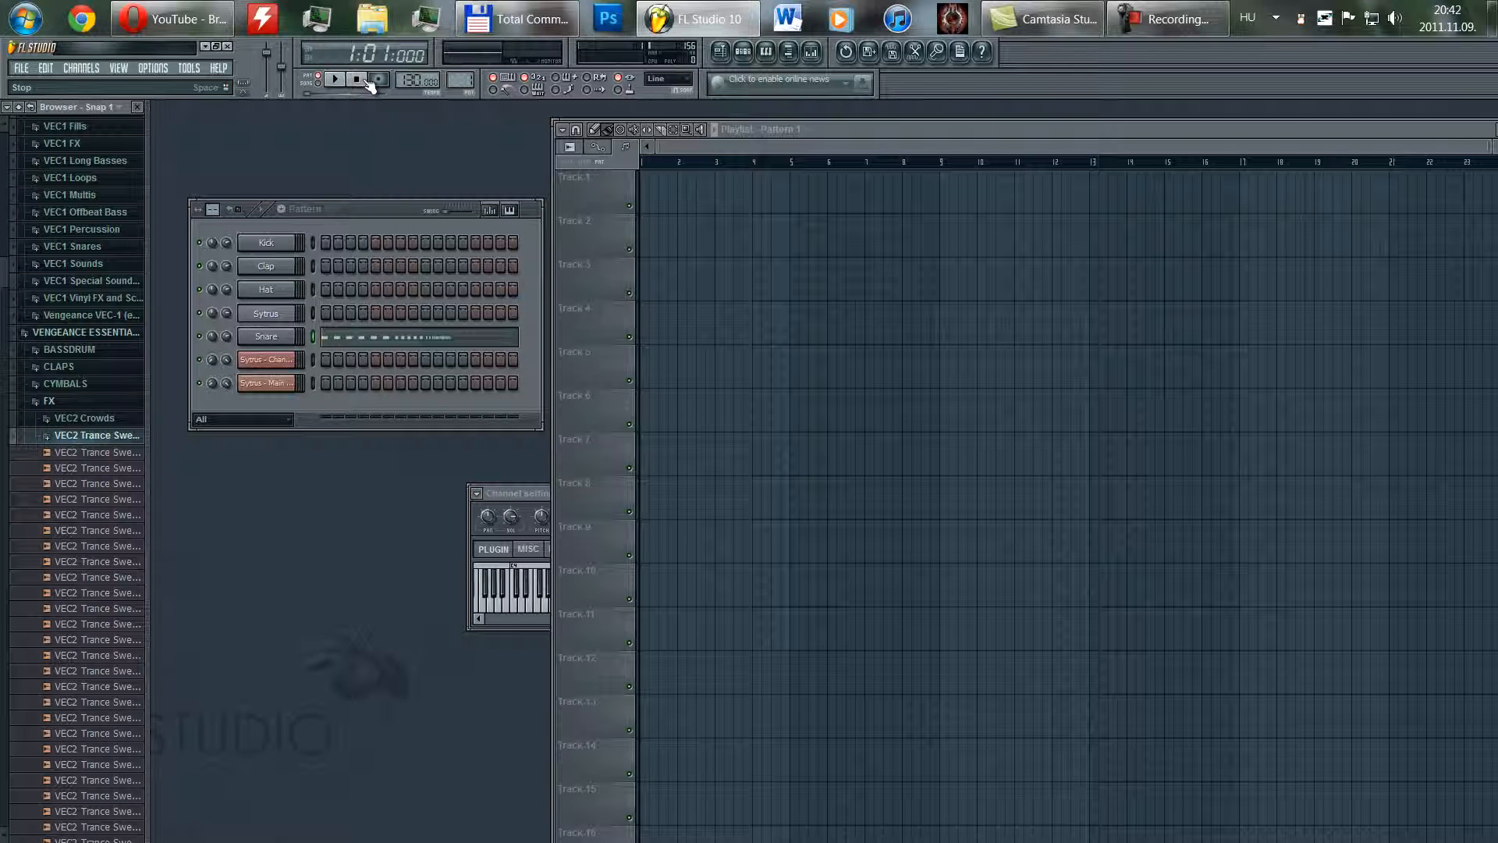
- Switch to the YouTube inbox in Opera to check the message requesting the effects, and return to FL Studio
left_click(182, 20)
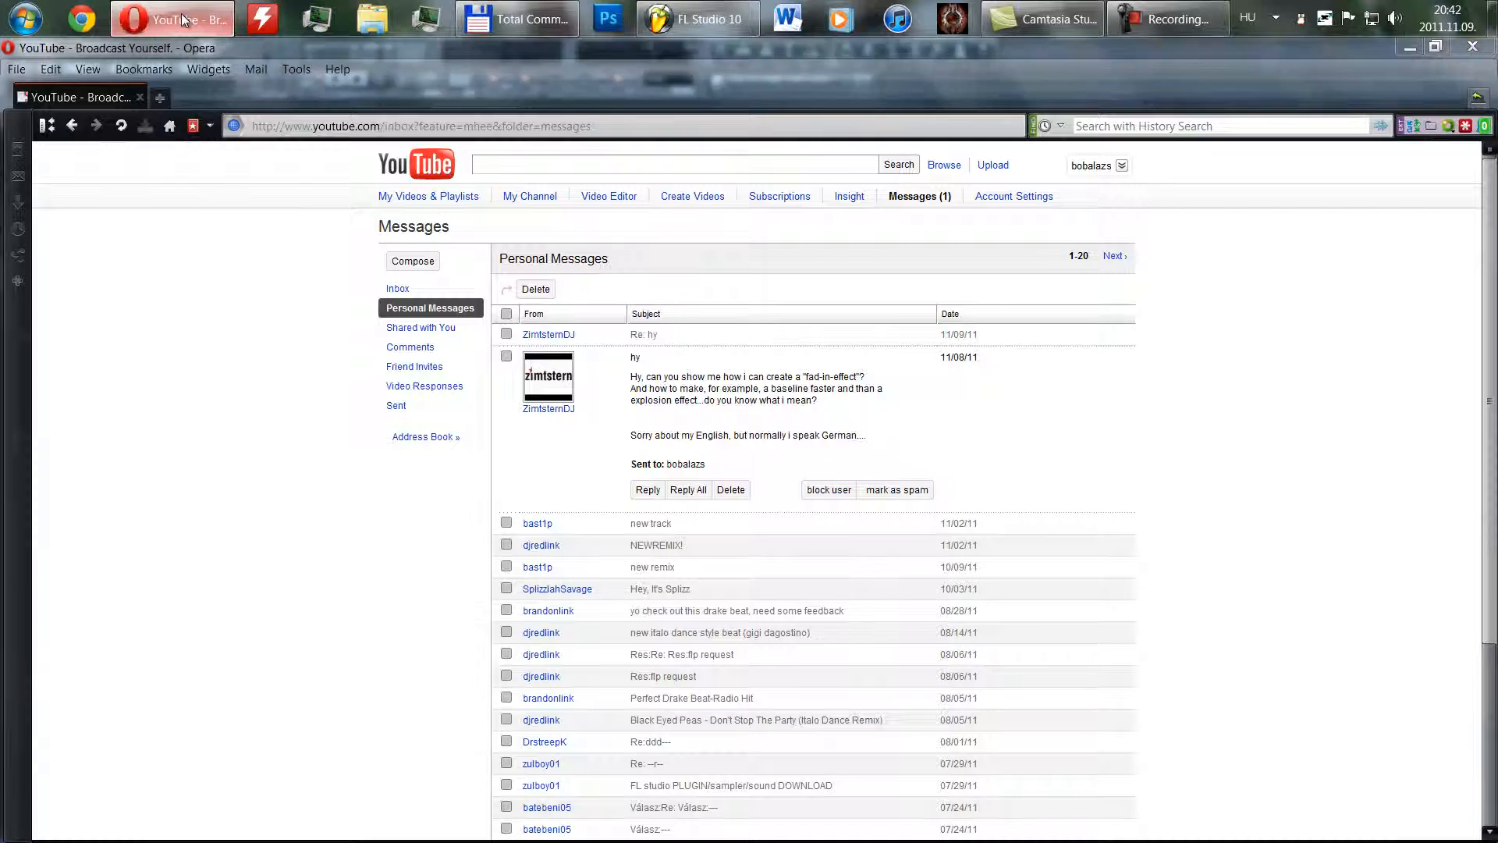
left_click(182, 19)
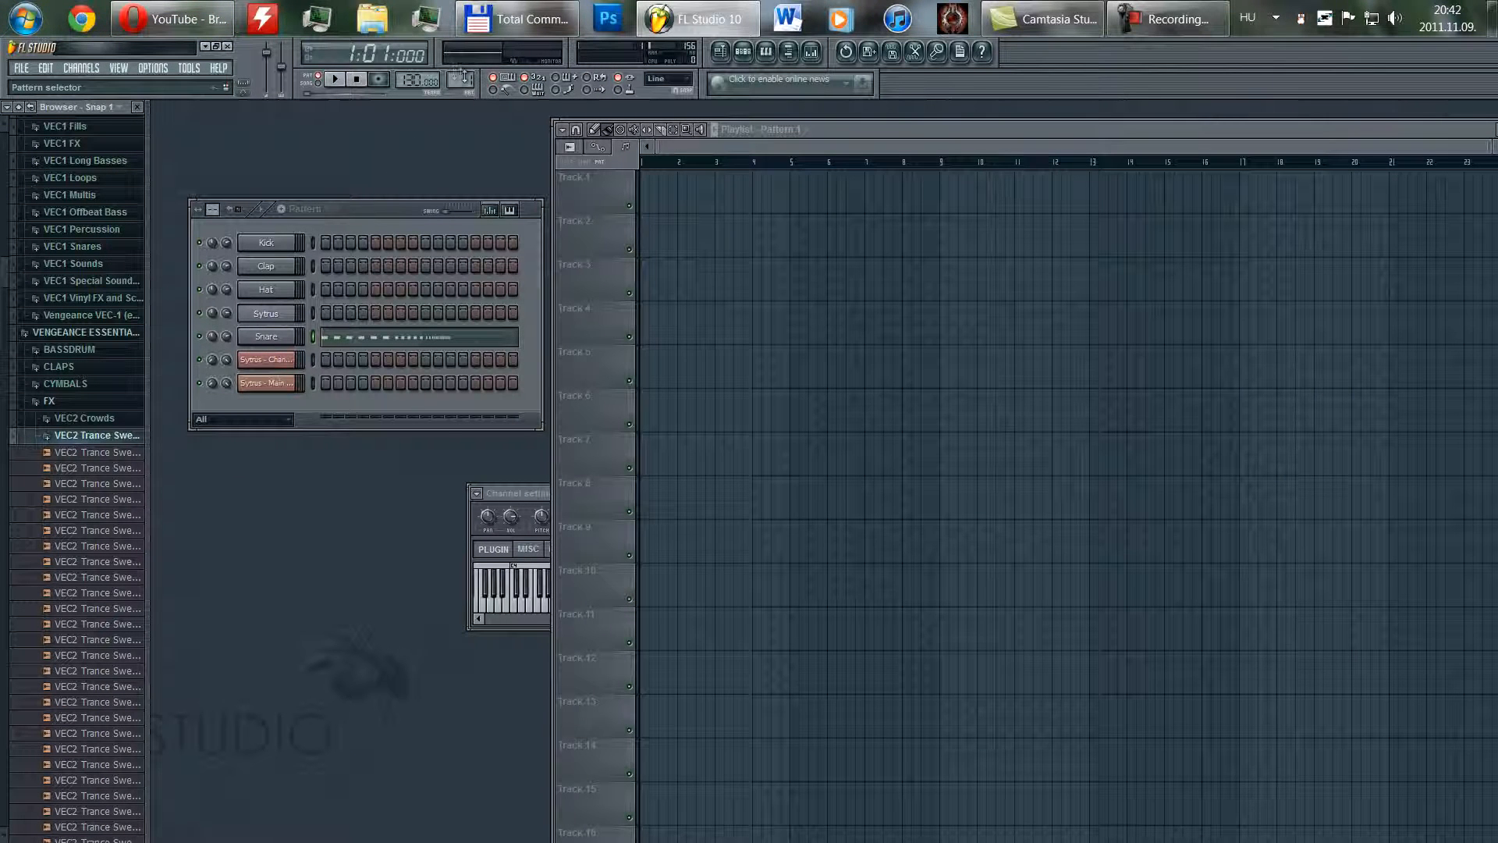
- Delete all notes from the Snare channel's piano roll and close the piano roll
left_click(394, 338)
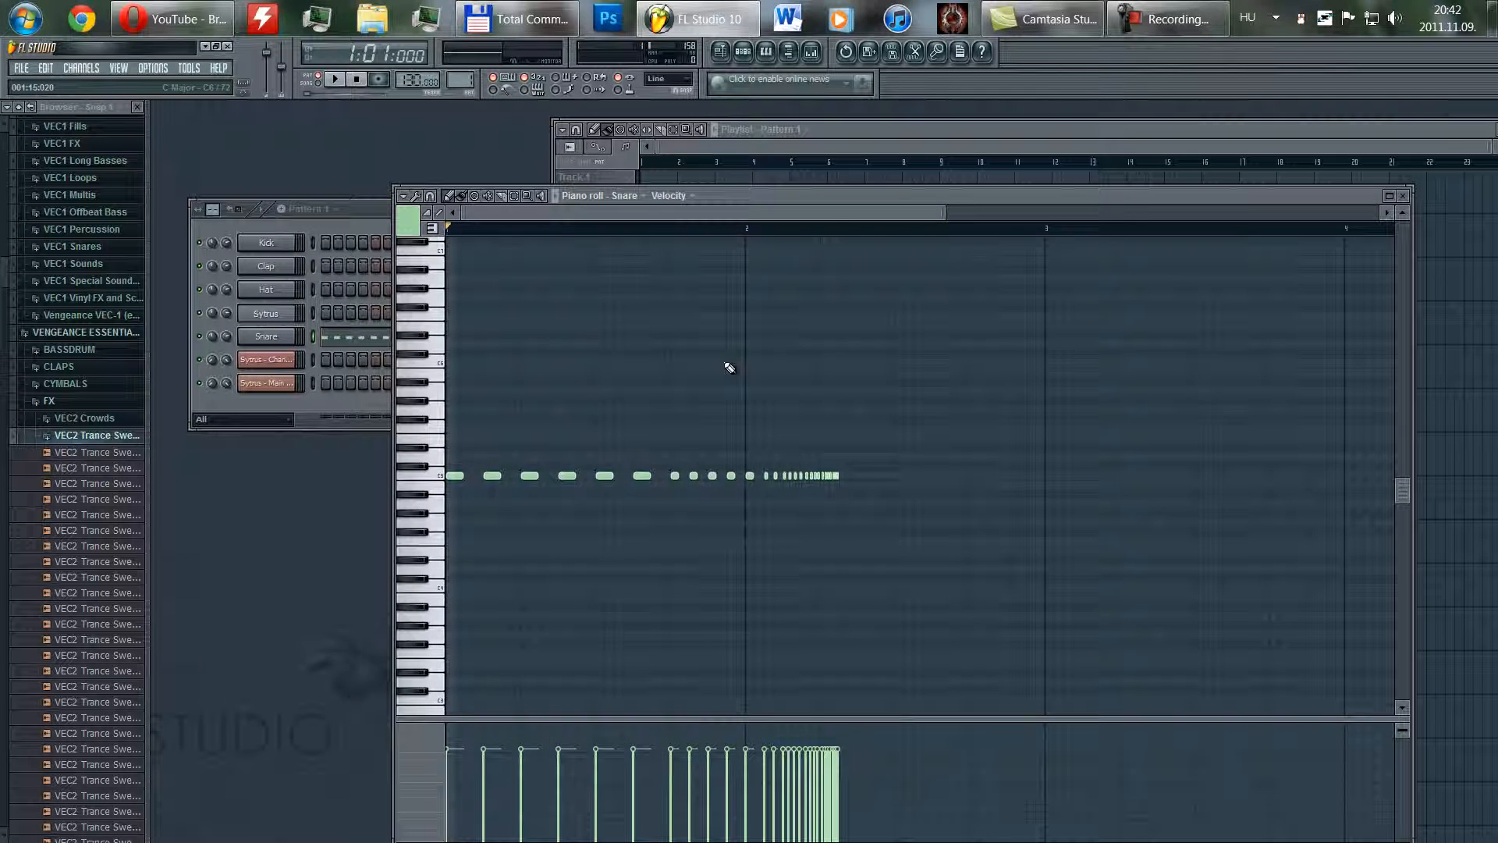
key("ctrl+a")
key("Delete")
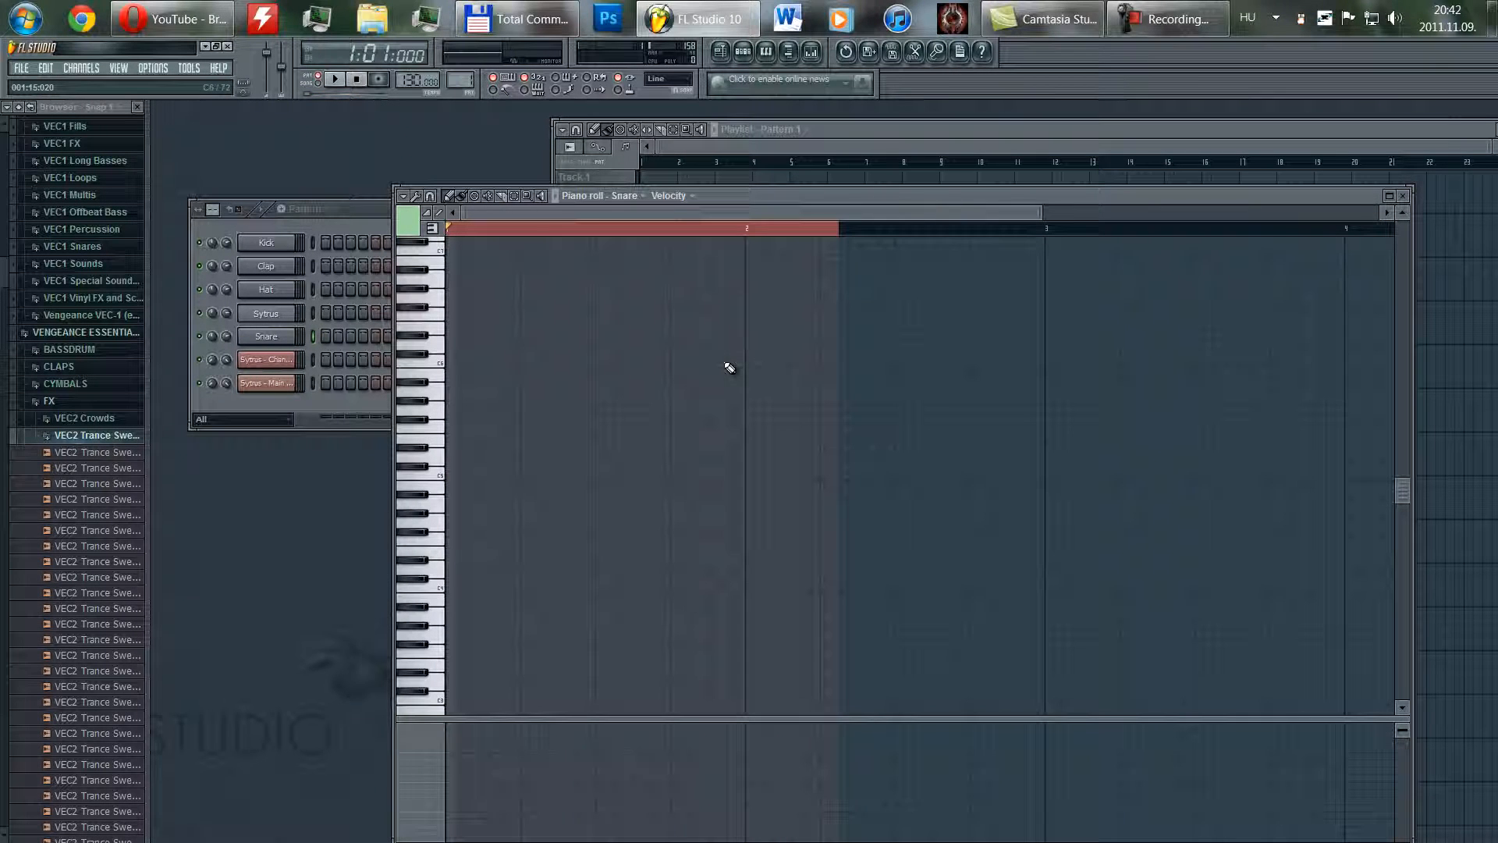
left_click(1402, 195)
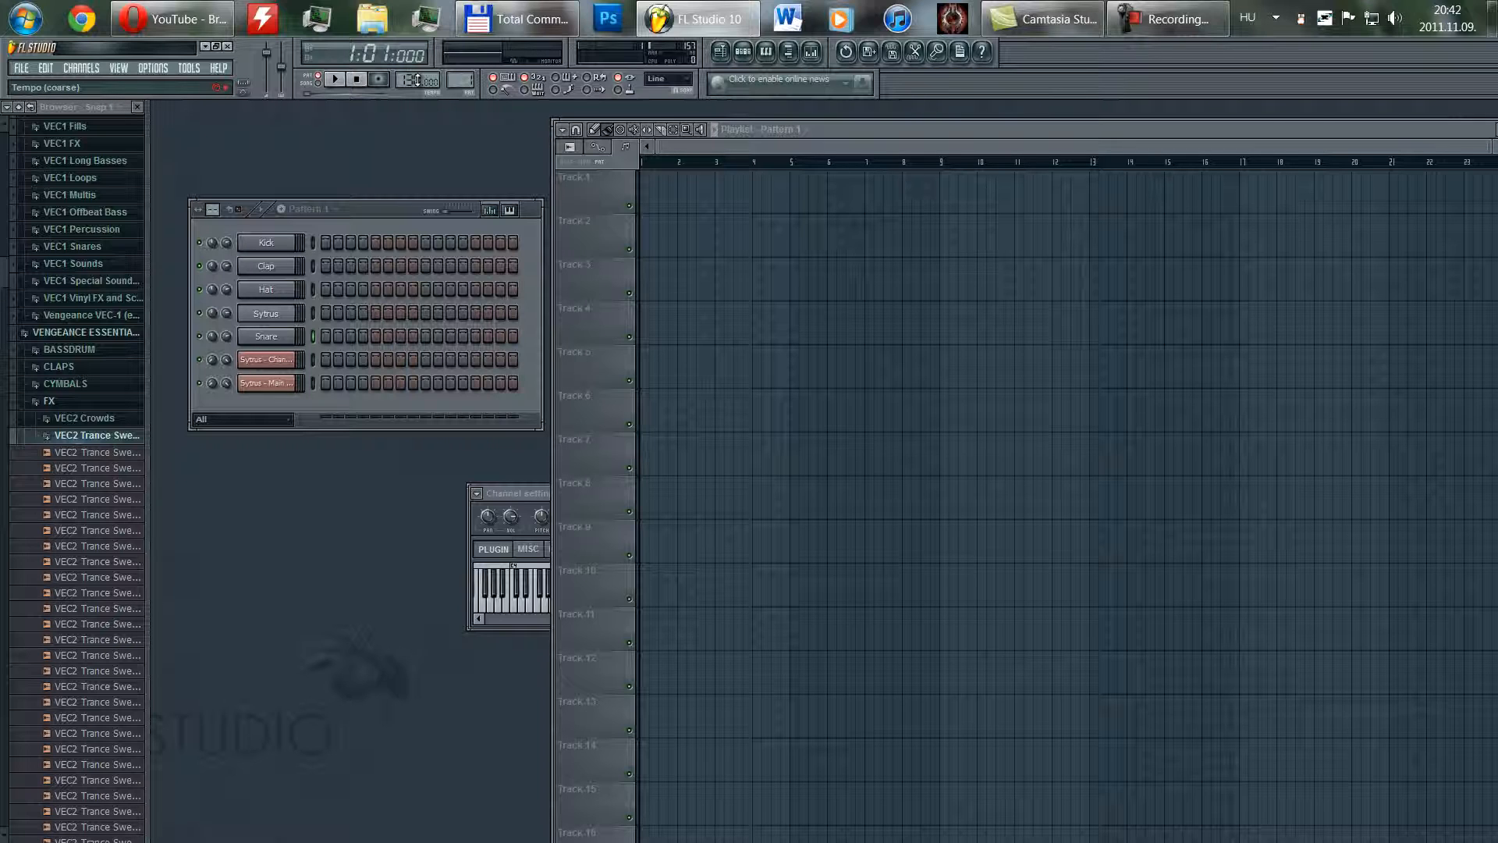
- Close the Sytrus plugin window, open the Sytrus channel's piano roll, and place short C6 notes at the start of bar 1
left_click(268, 315)
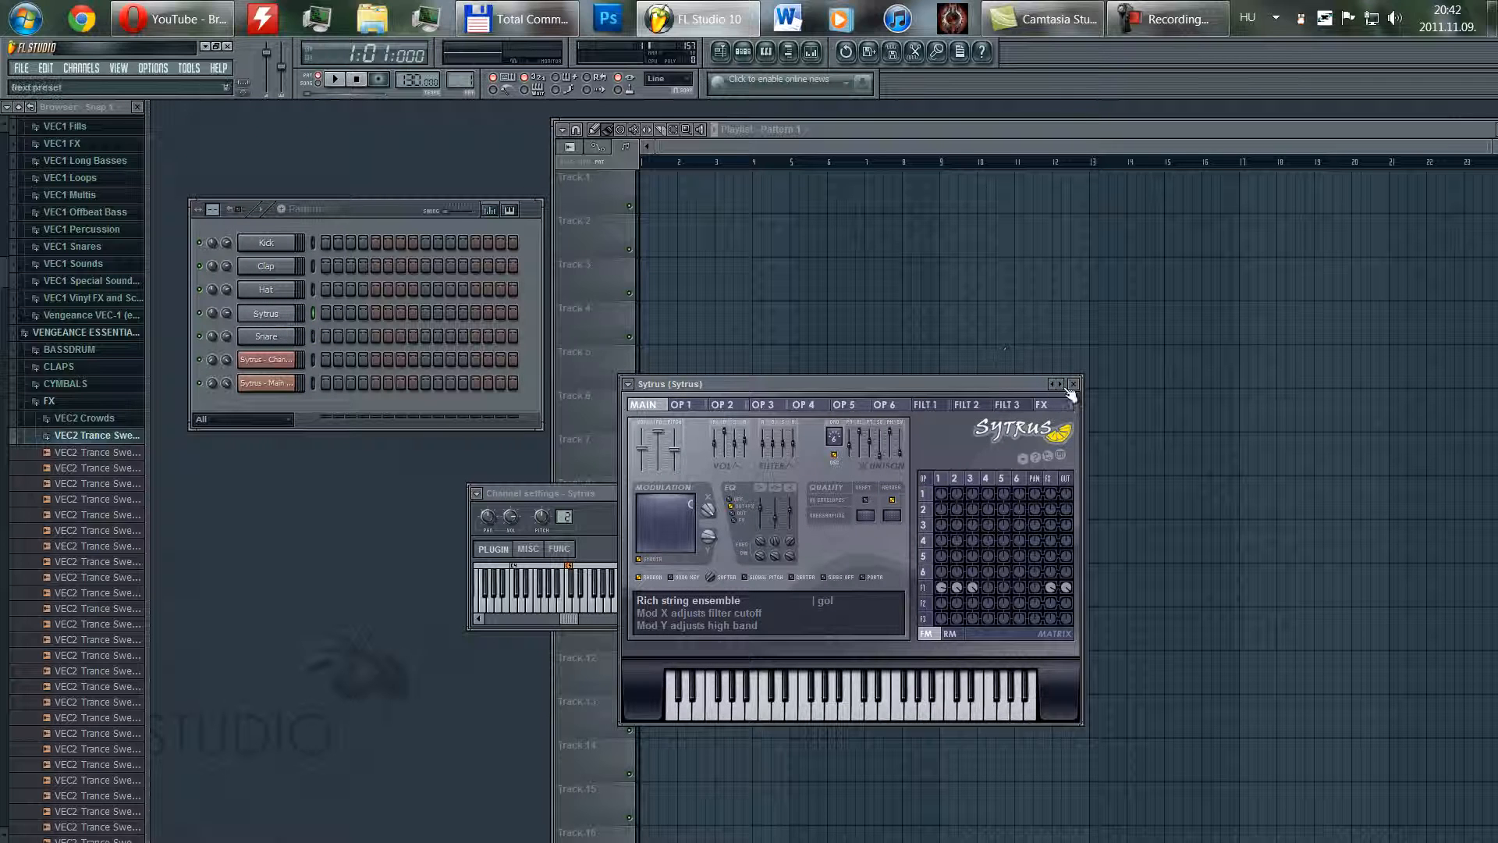
left_click(1071, 388)
right_click(278, 317)
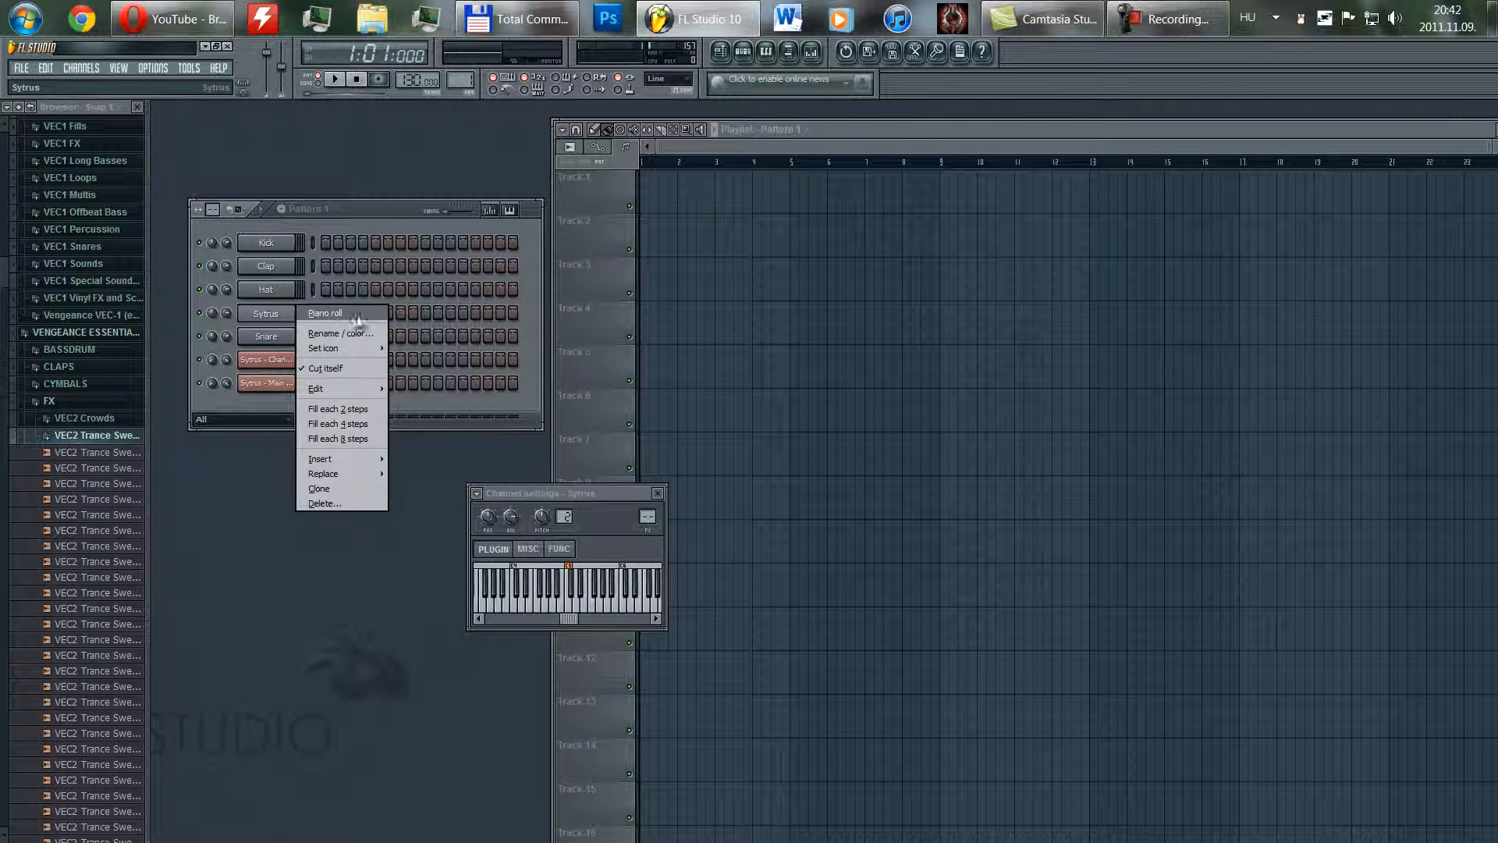
left_click(360, 356)
left_click(449, 361)
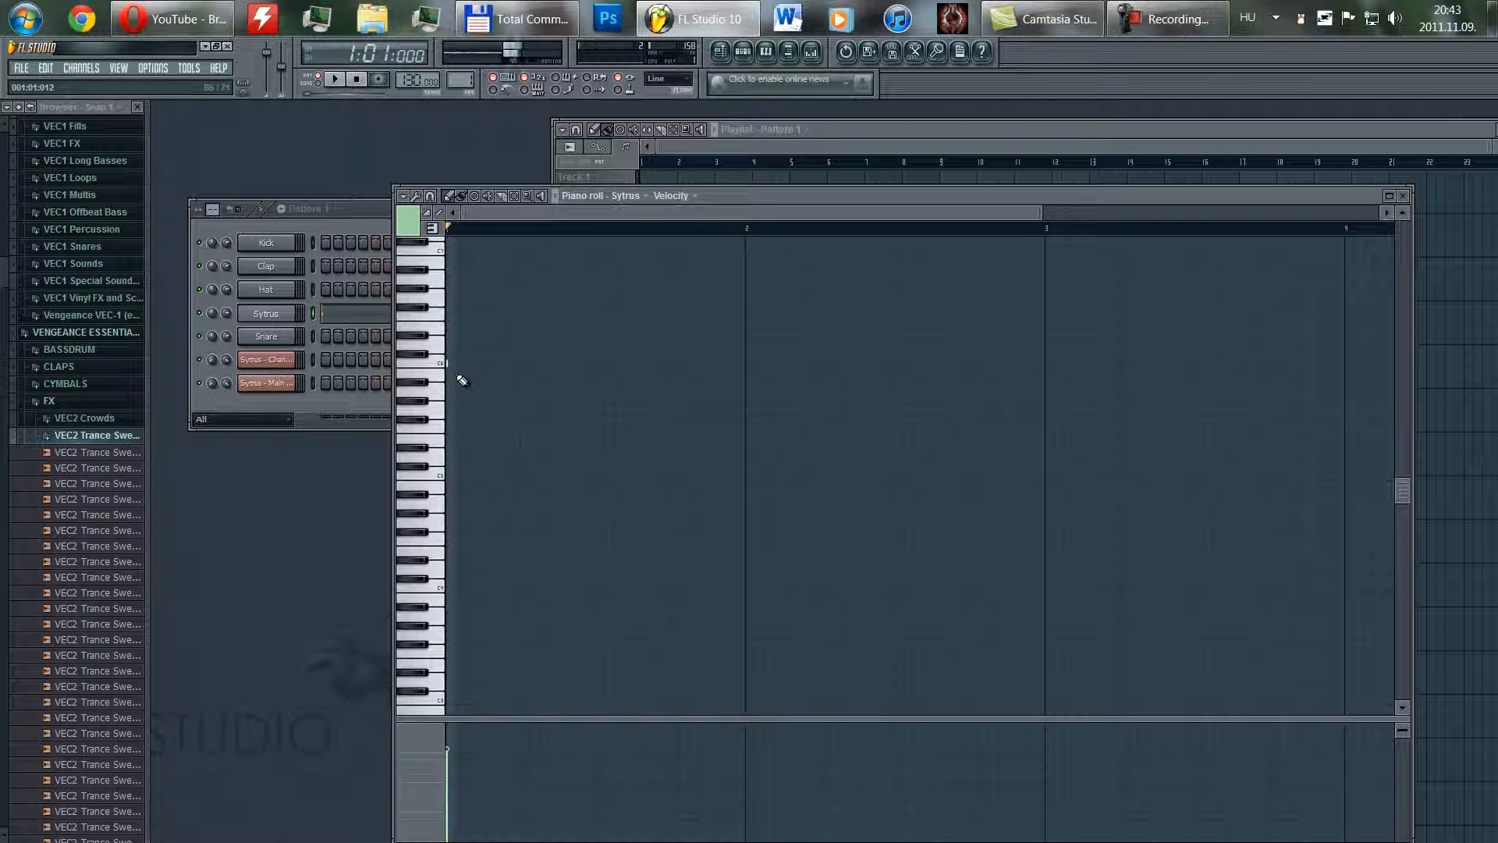
left_click(479, 361)
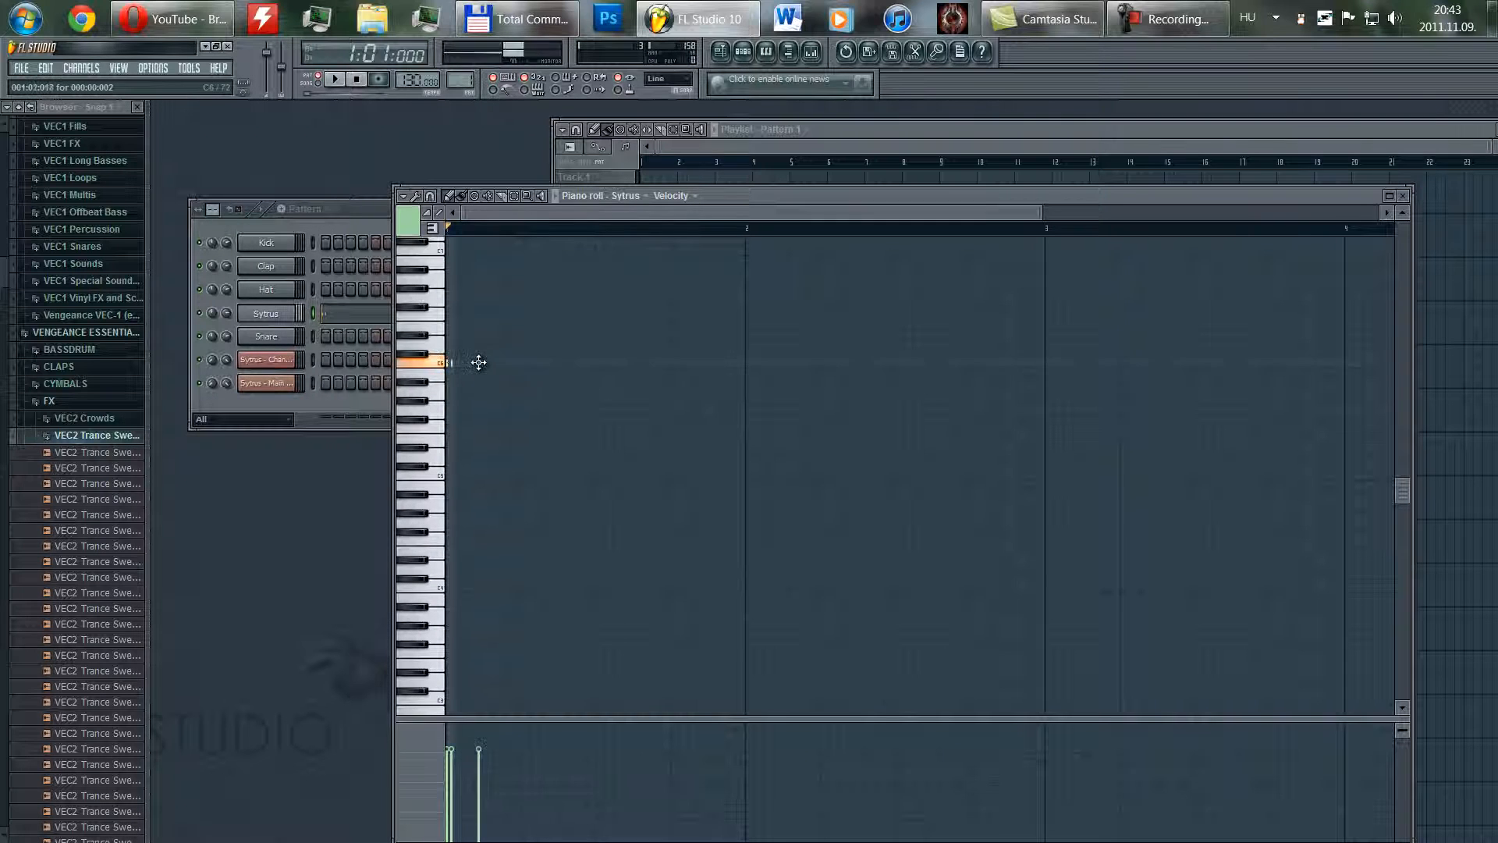
- Shift and lengthen one of the short C6 notes and delete the other notes around it
scroll(476, 424, "up", 1)
scroll(476, 424, "up", 4)
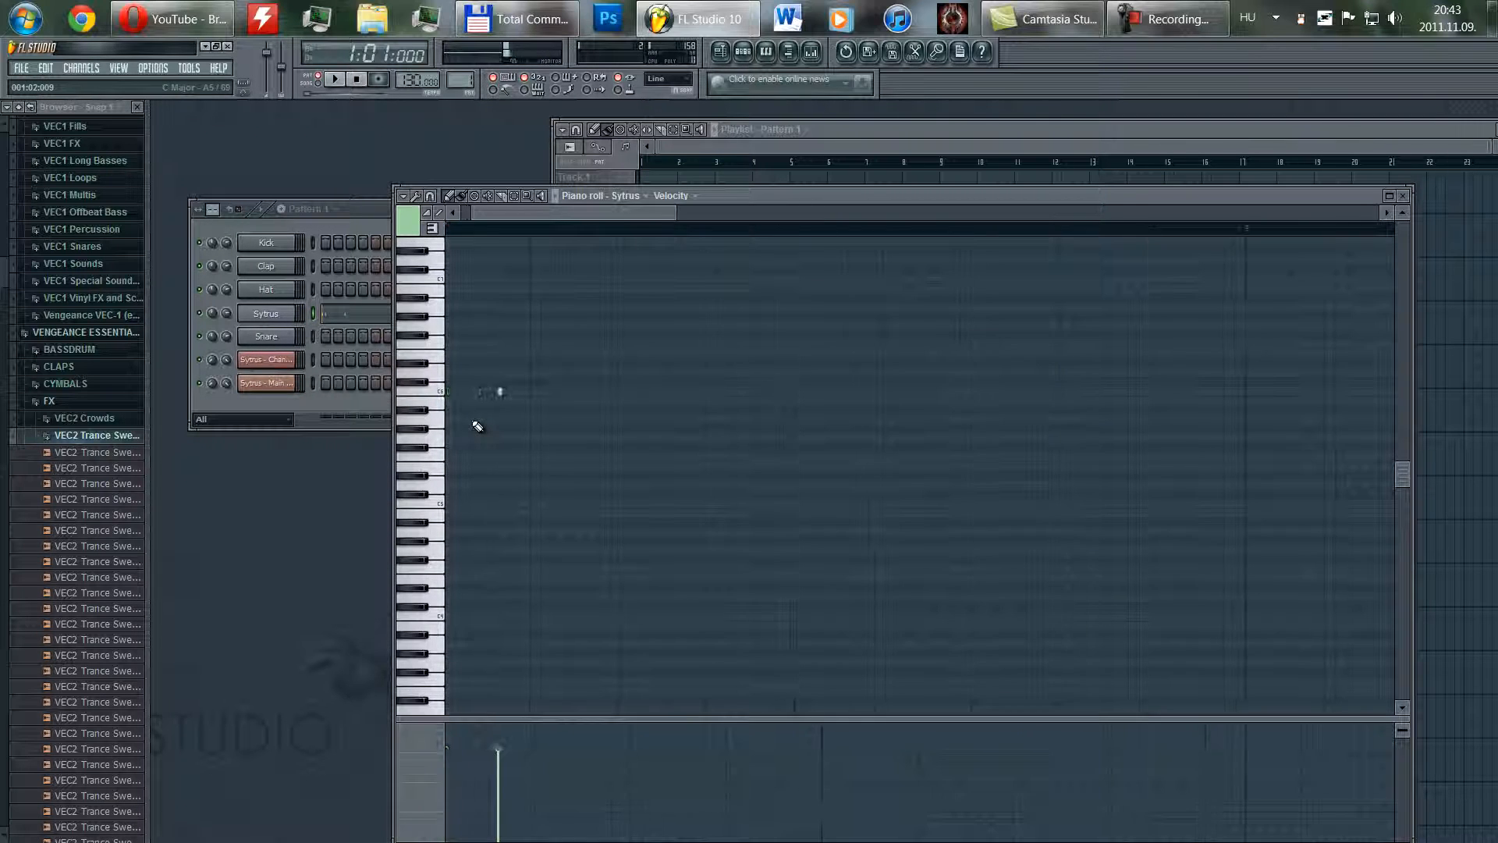
left_click_drag(541, 214, 526, 214)
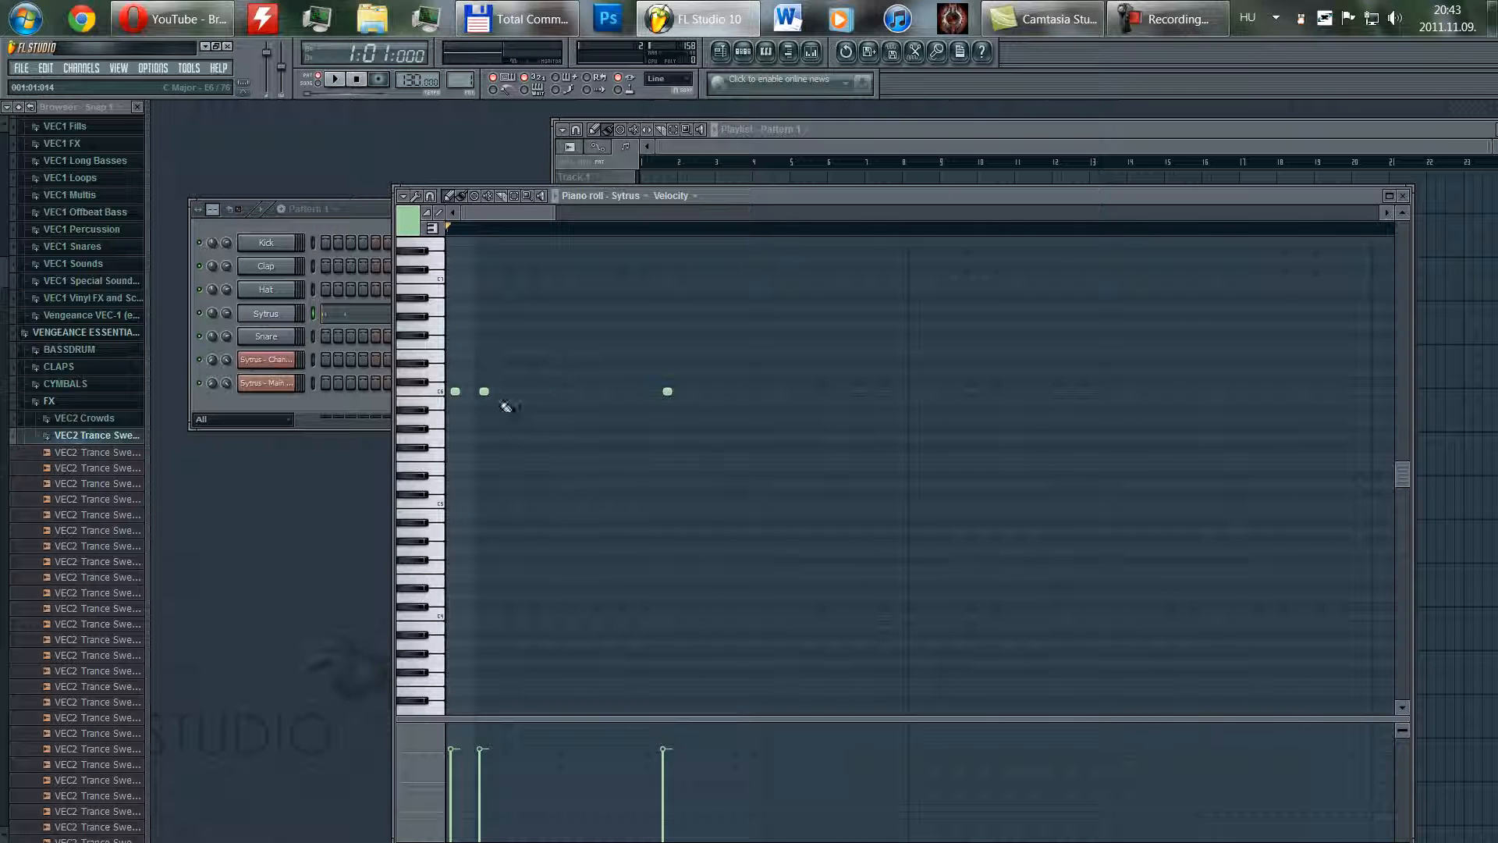
left_click_drag(485, 391, 617, 391)
right_click(665, 391)
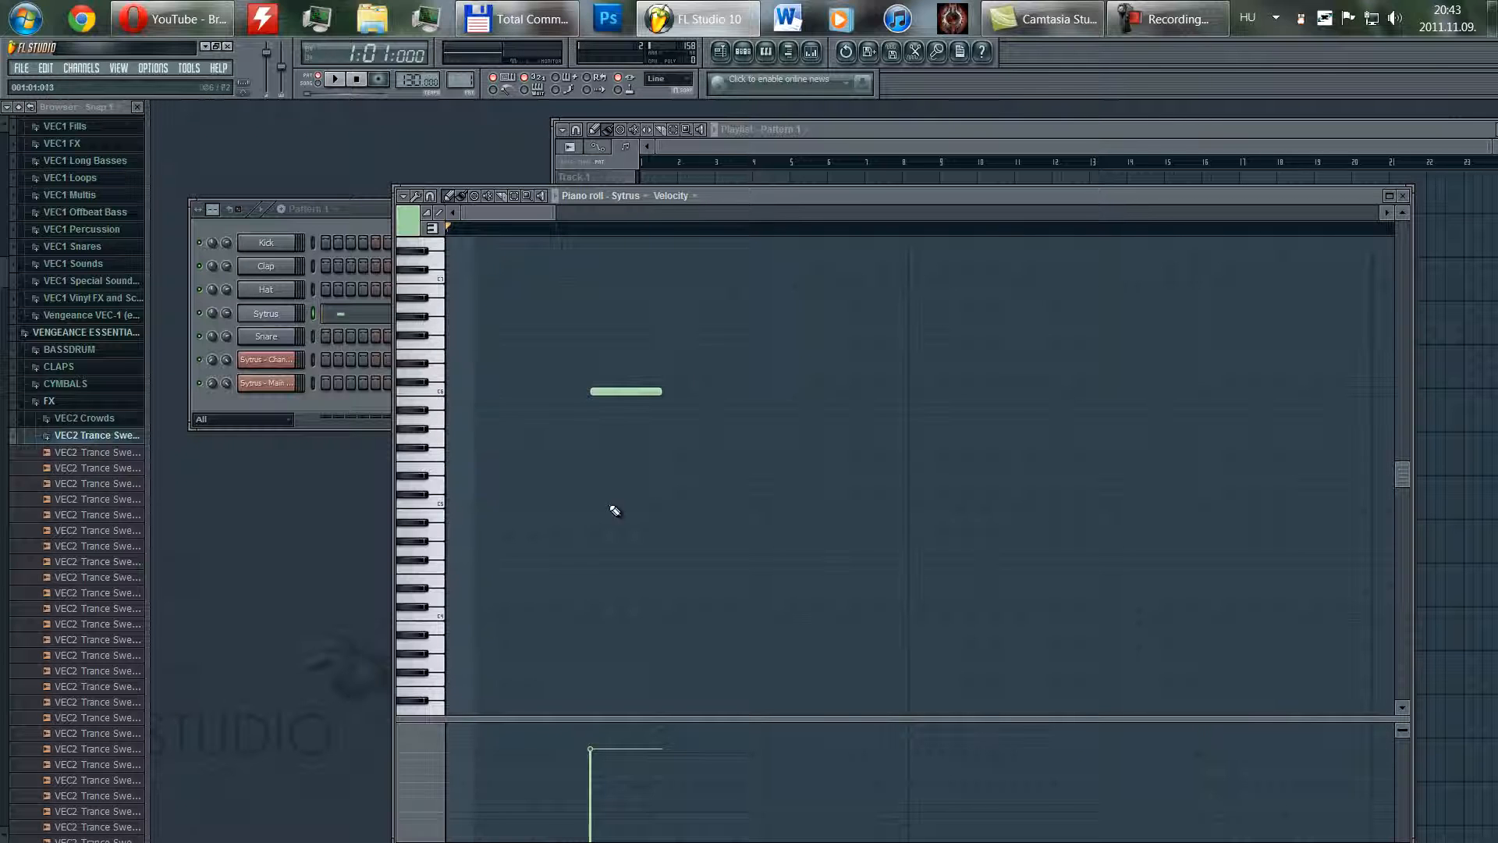
- Move the remaining C6 note to the very start of bar 1 and lengthen it
scroll(636, 514, "down", 5)
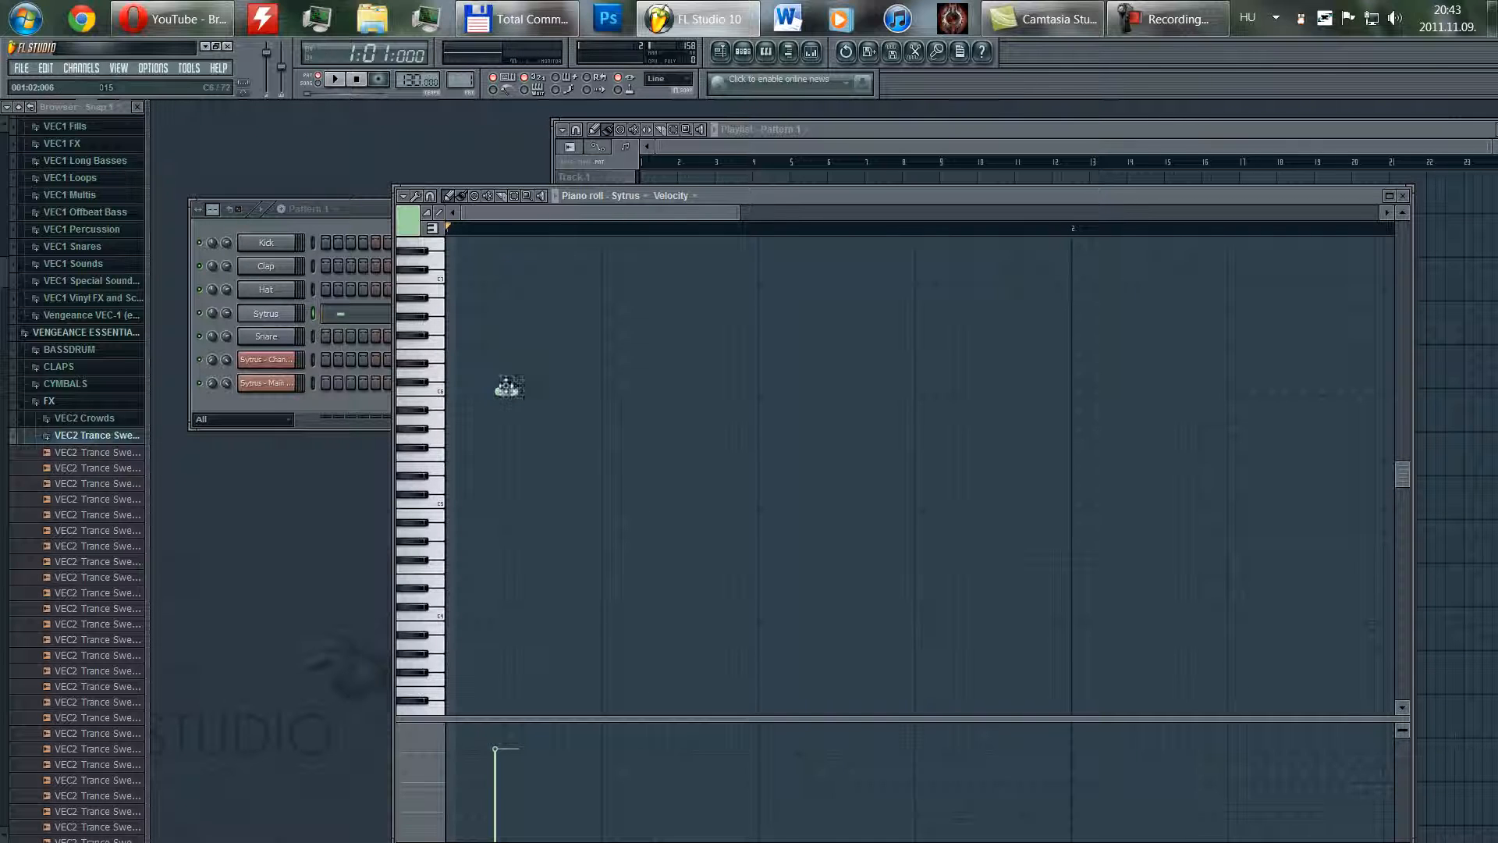
left_click_drag(507, 387, 461, 390)
scroll(592, 444, "down", 3)
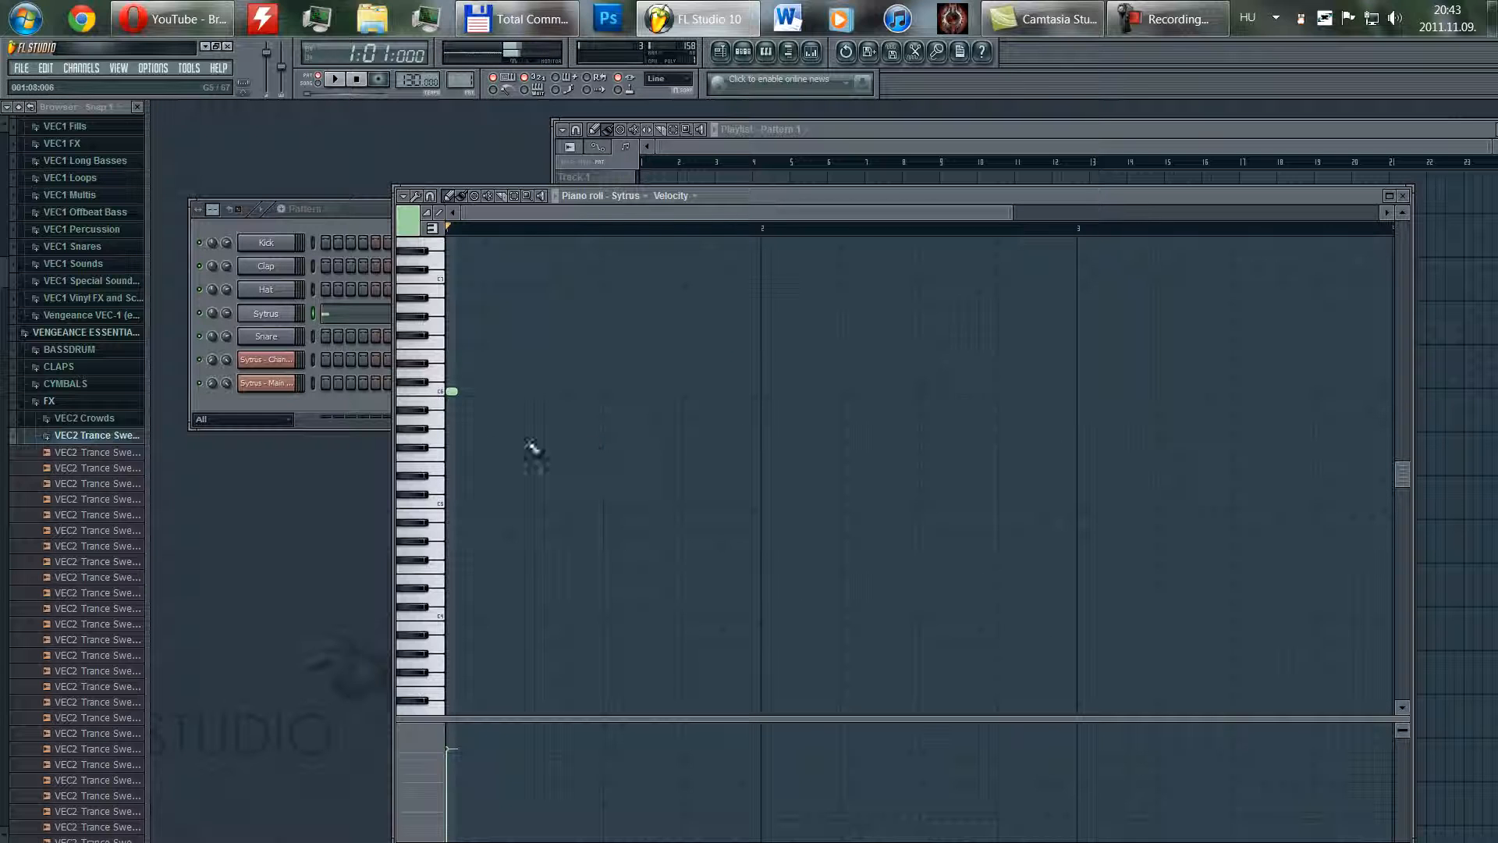
left_click_drag(453, 389, 510, 397)
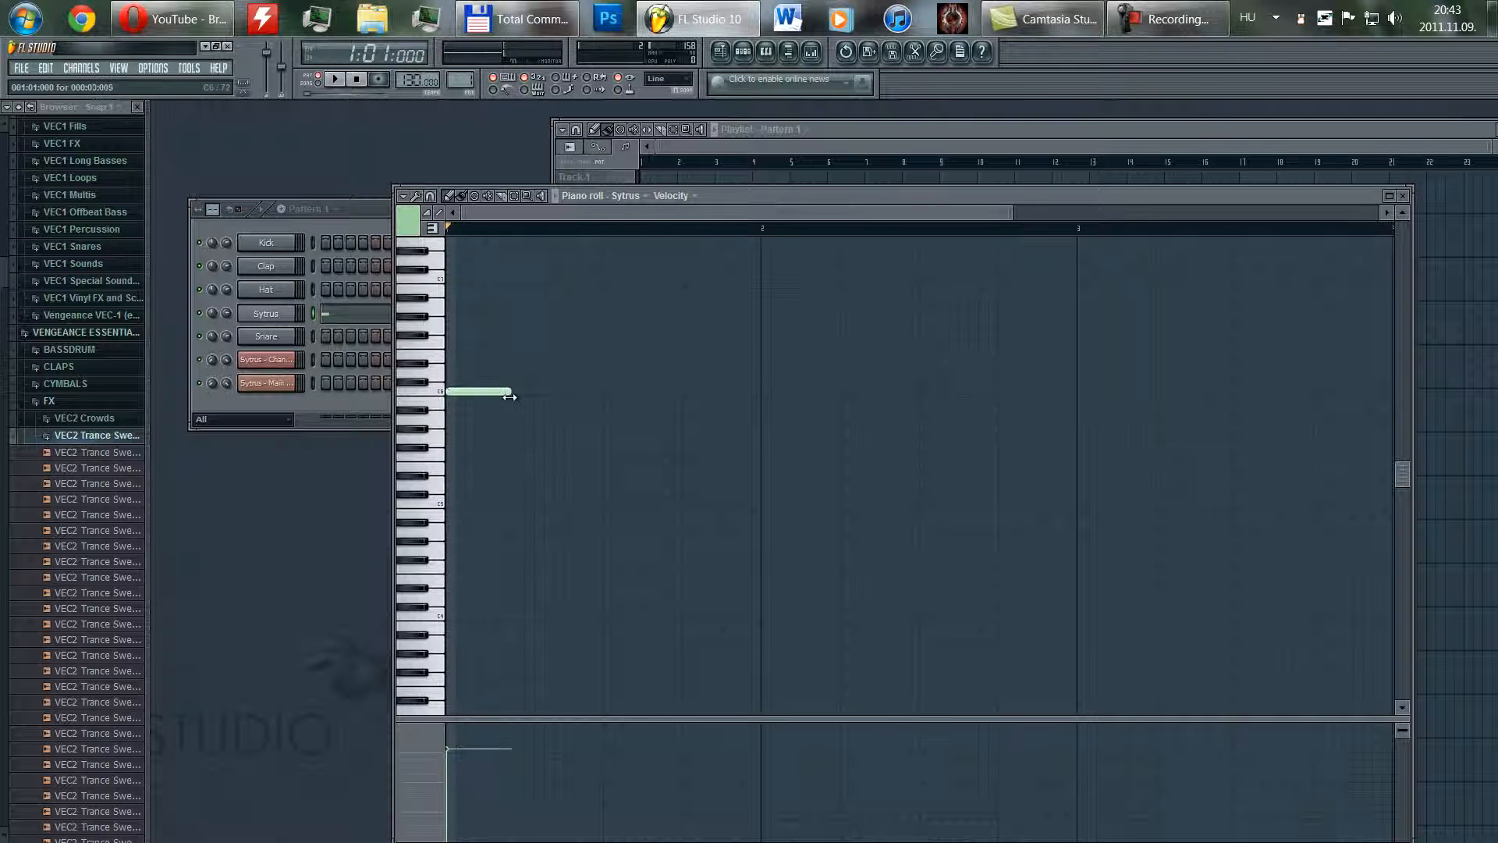
- Add two more C6 notes across bar 1, followed by a lower F5 note of the same length
left_click(540, 392)
left_click(639, 391)
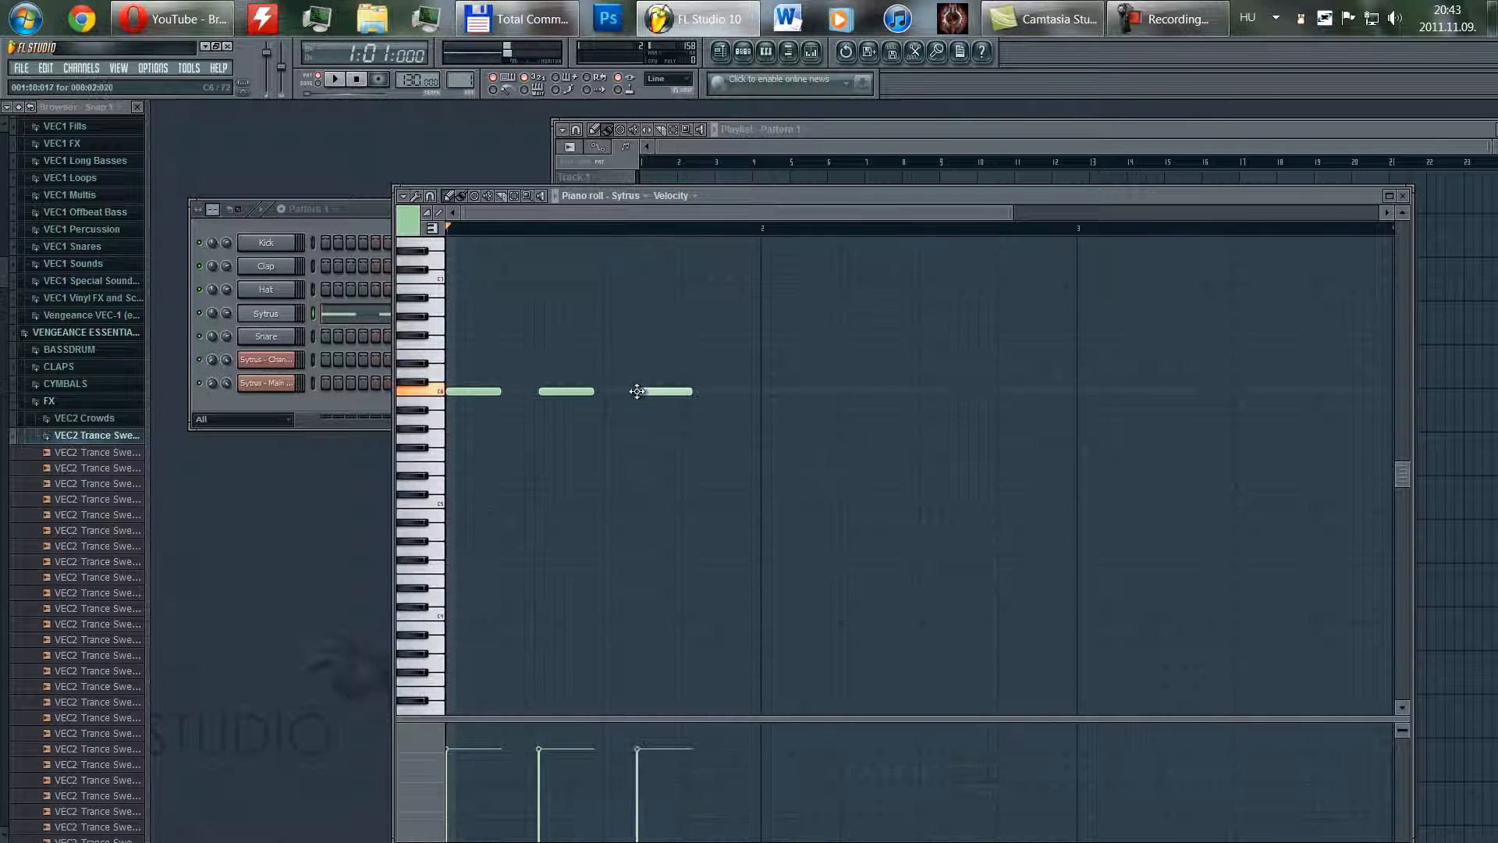
left_click(727, 457)
left_click(852, 466)
left_click(924, 410)
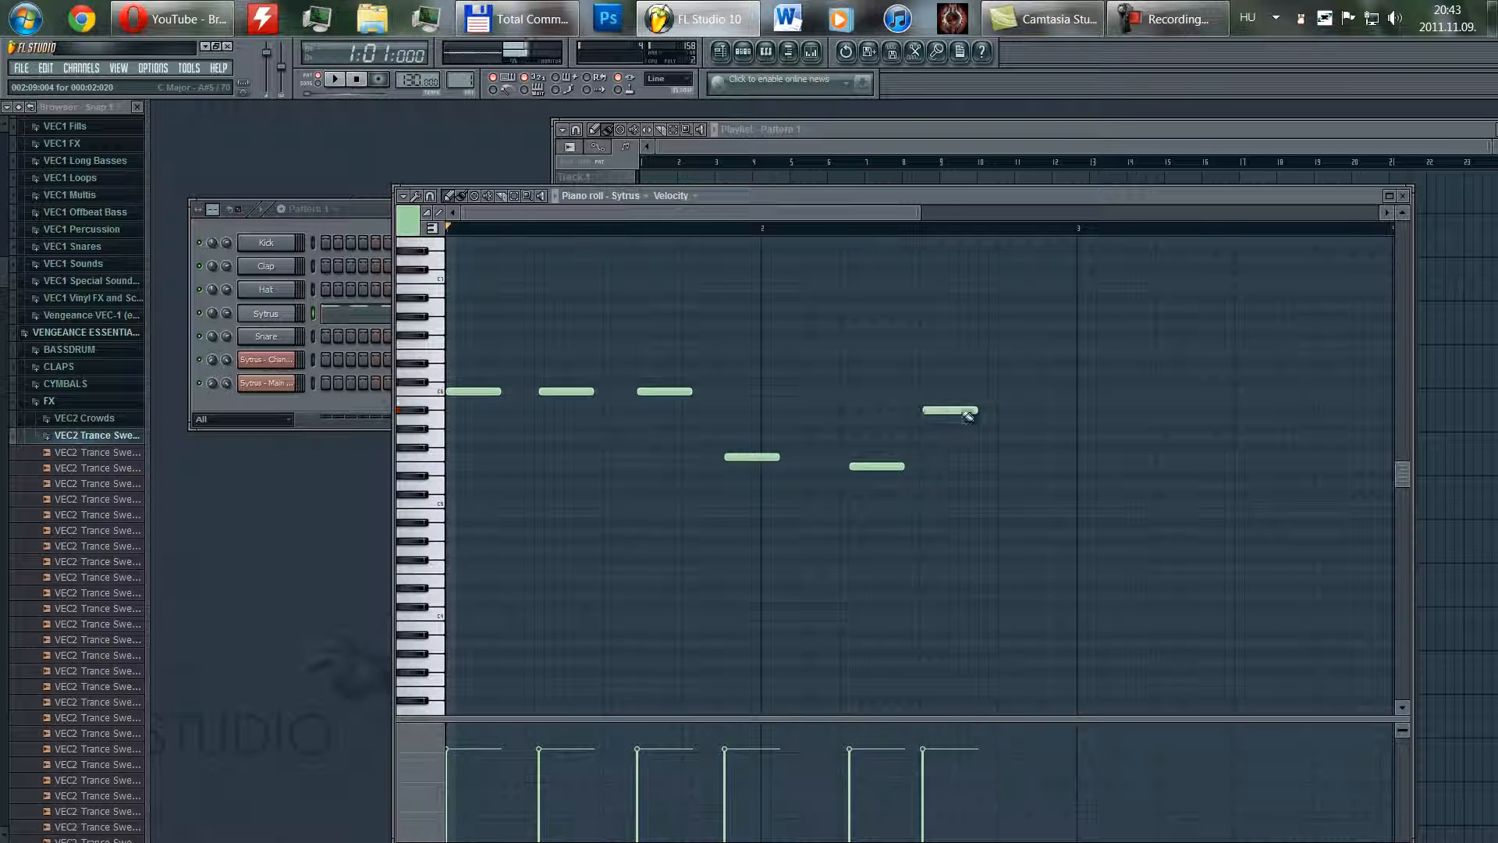
left_click(1022, 336)
right_click(1049, 336)
right_click(872, 466)
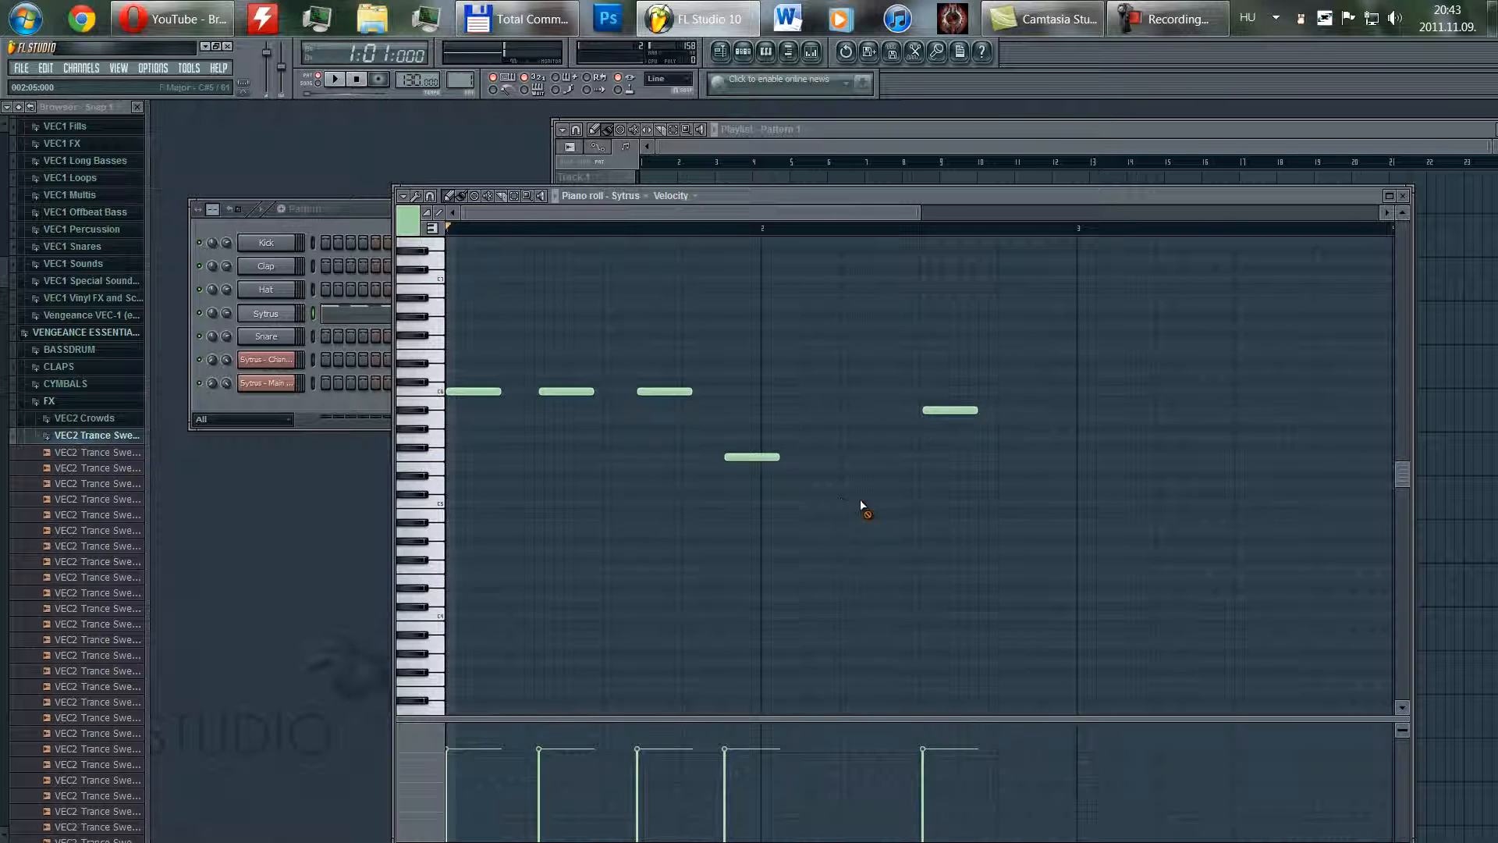
right_click(930, 411)
- Continue the Sytrus melody with a G5 note above the F5, followed by longer A5, C6 and F6 notes
left_click_drag(743, 446, 724, 449)
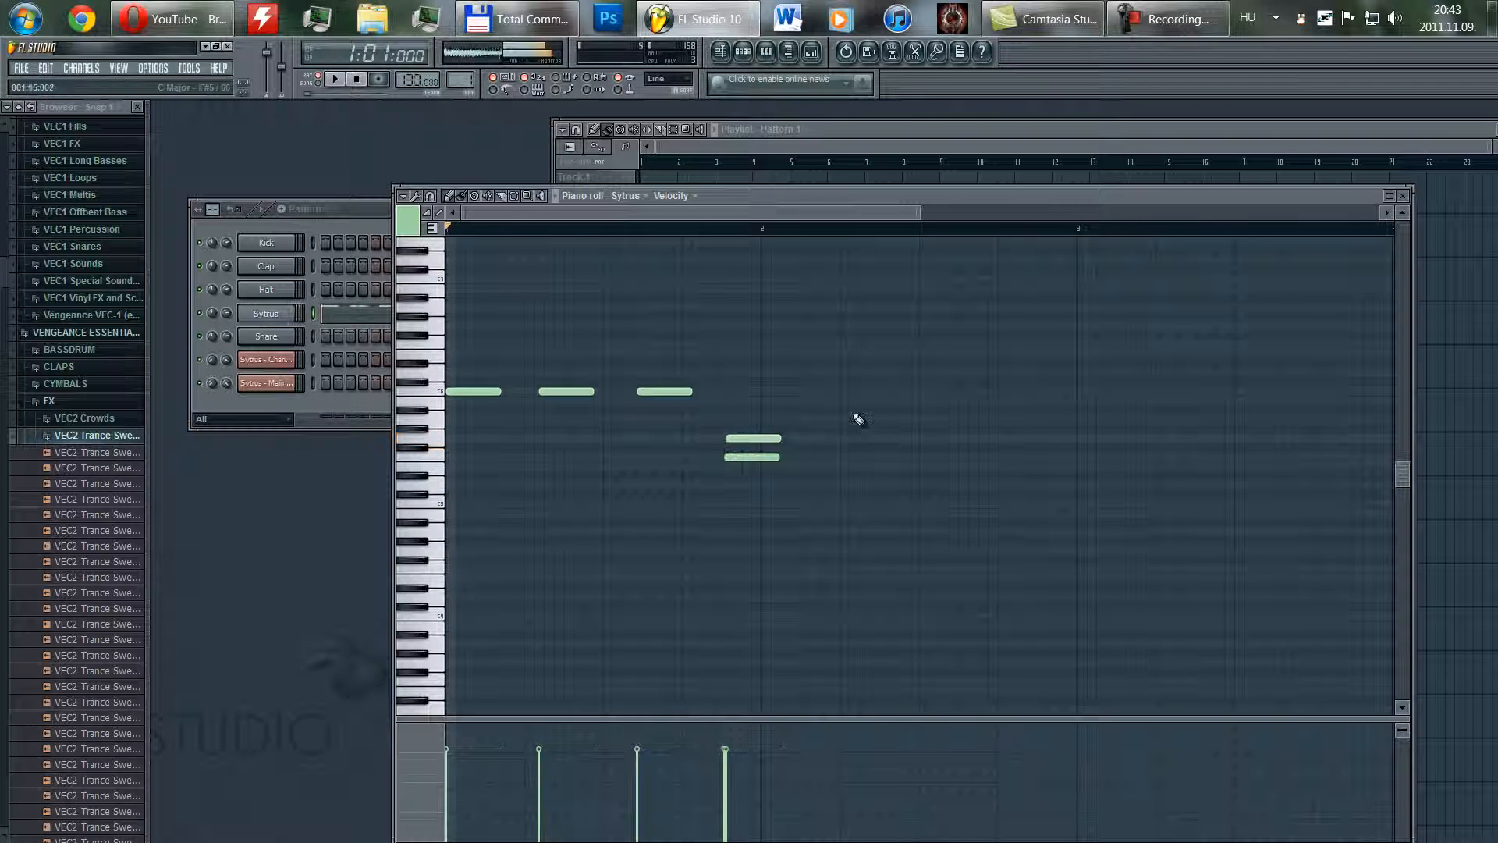
left_click(845, 420)
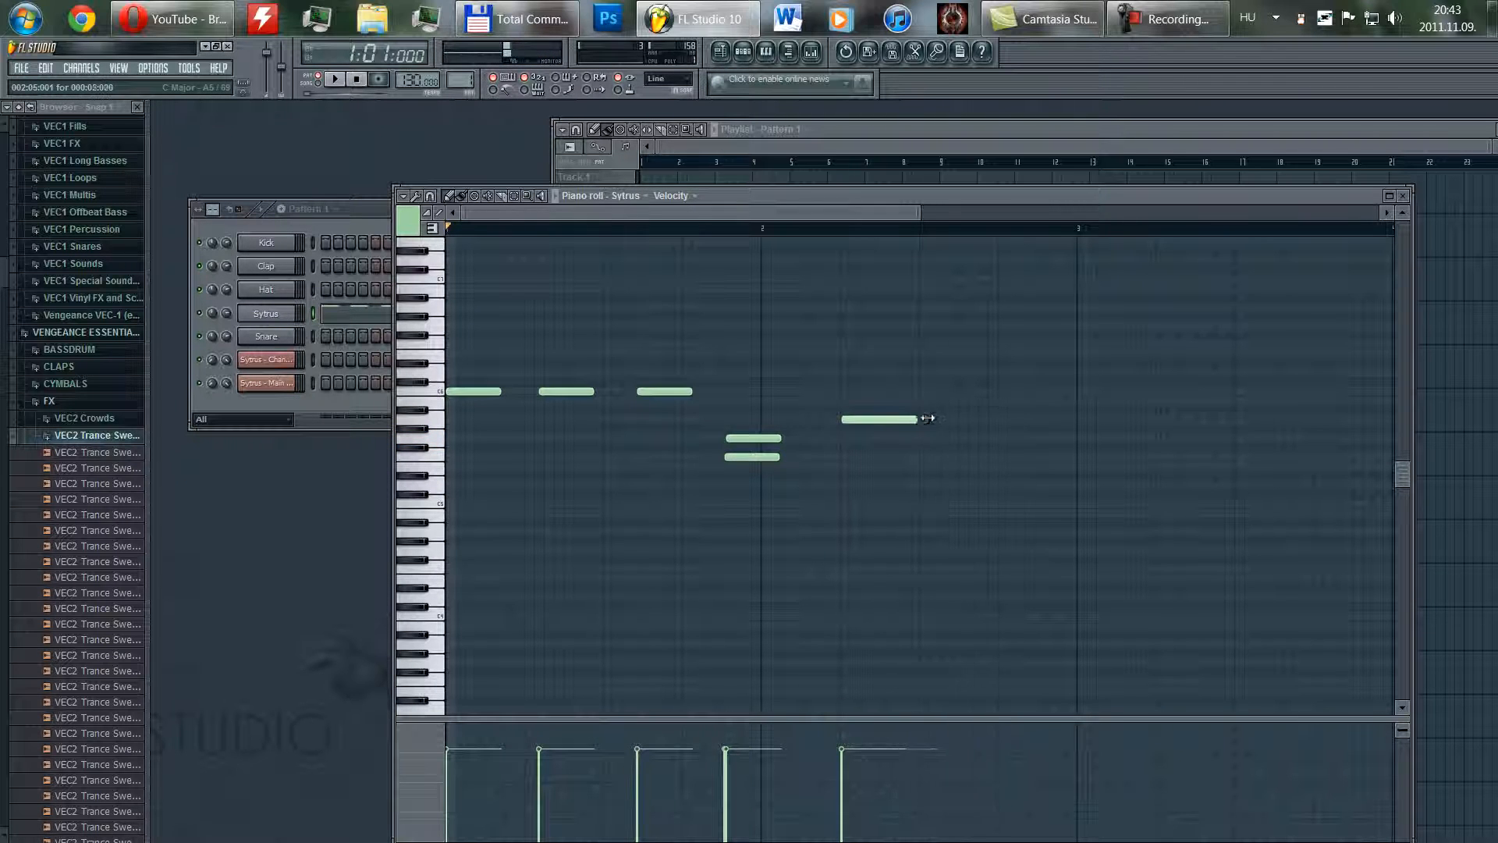
left_click_drag(897, 419, 972, 390)
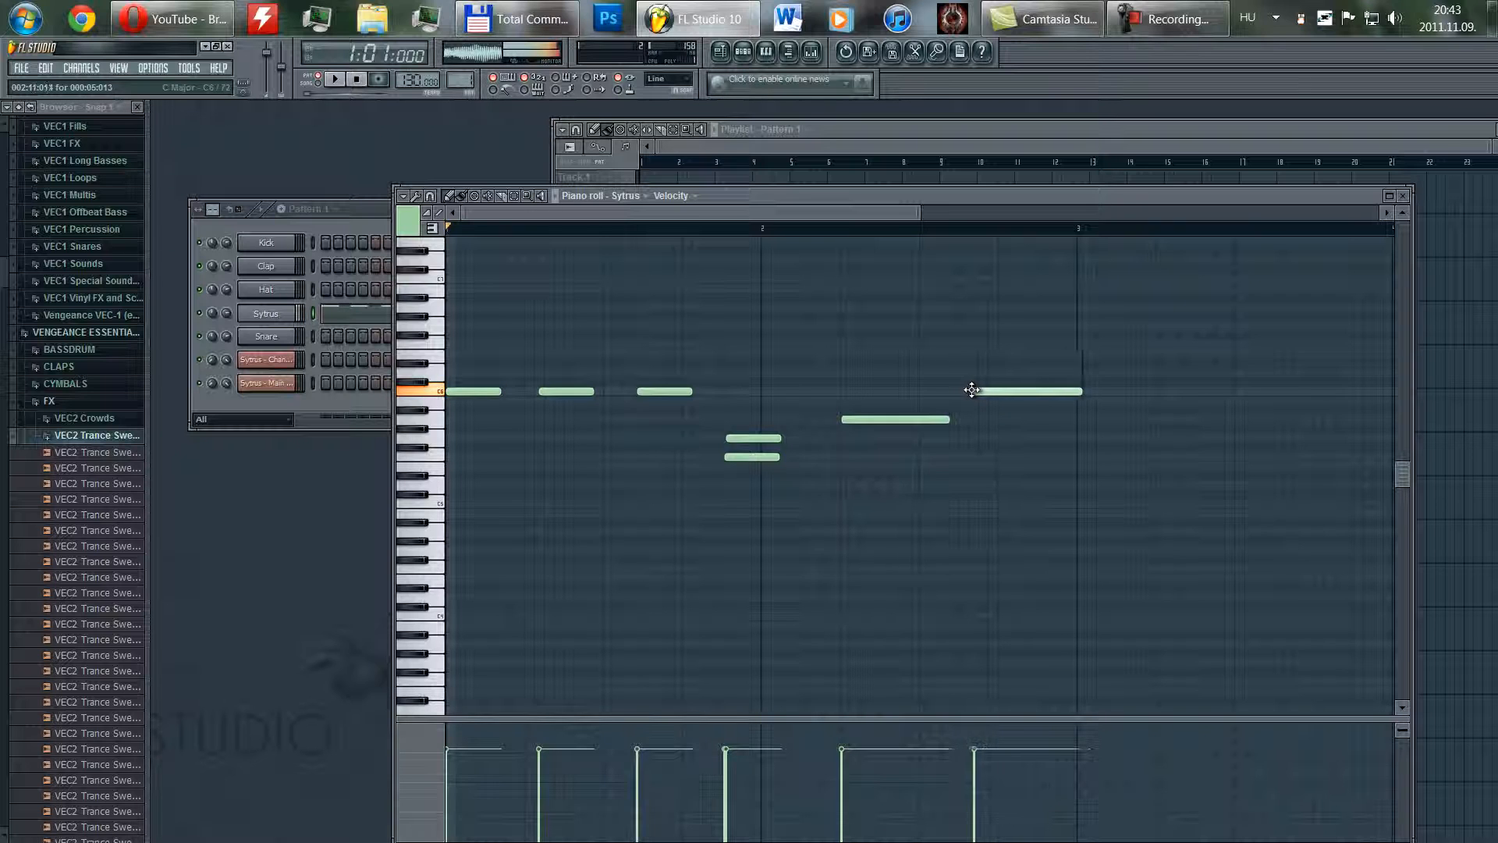
left_click(1125, 344)
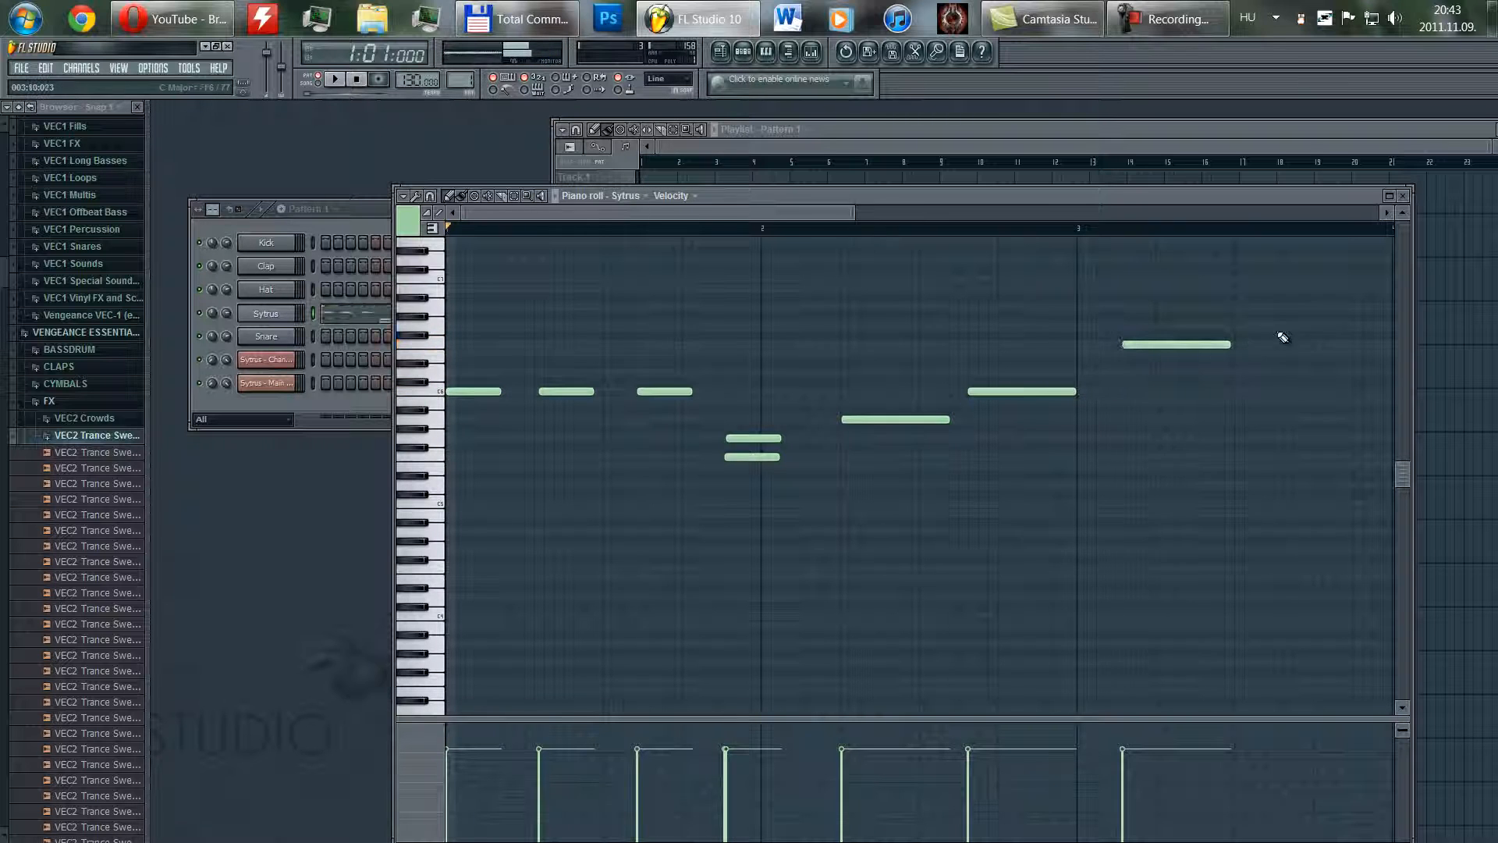
- Finish the Sytrus melody with a higher note after the F6, close the piano roll and play the pattern through
left_click(1294, 306)
left_click(1402, 195)
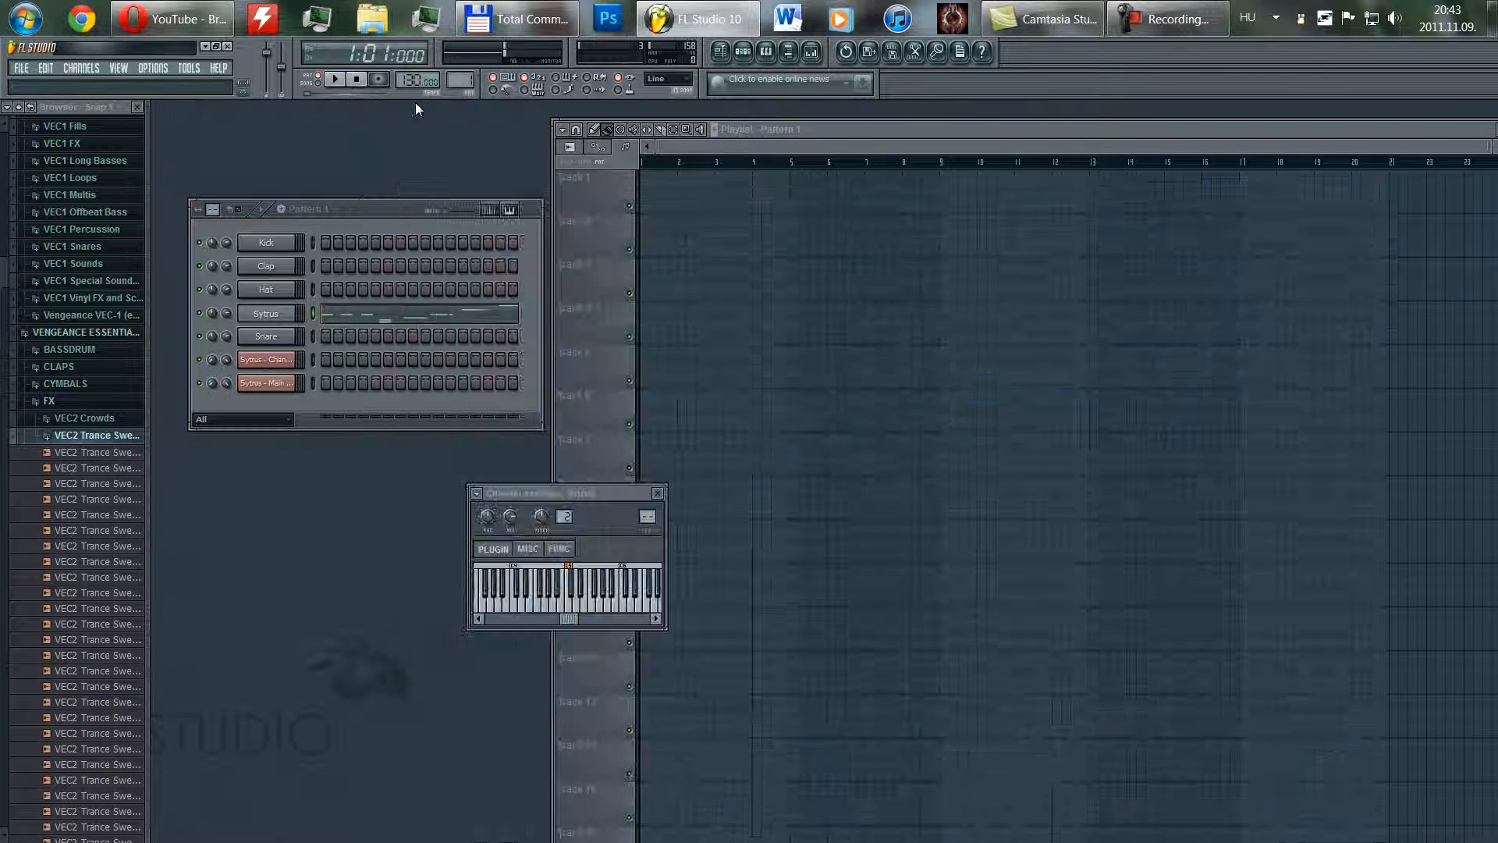
left_click(335, 79)
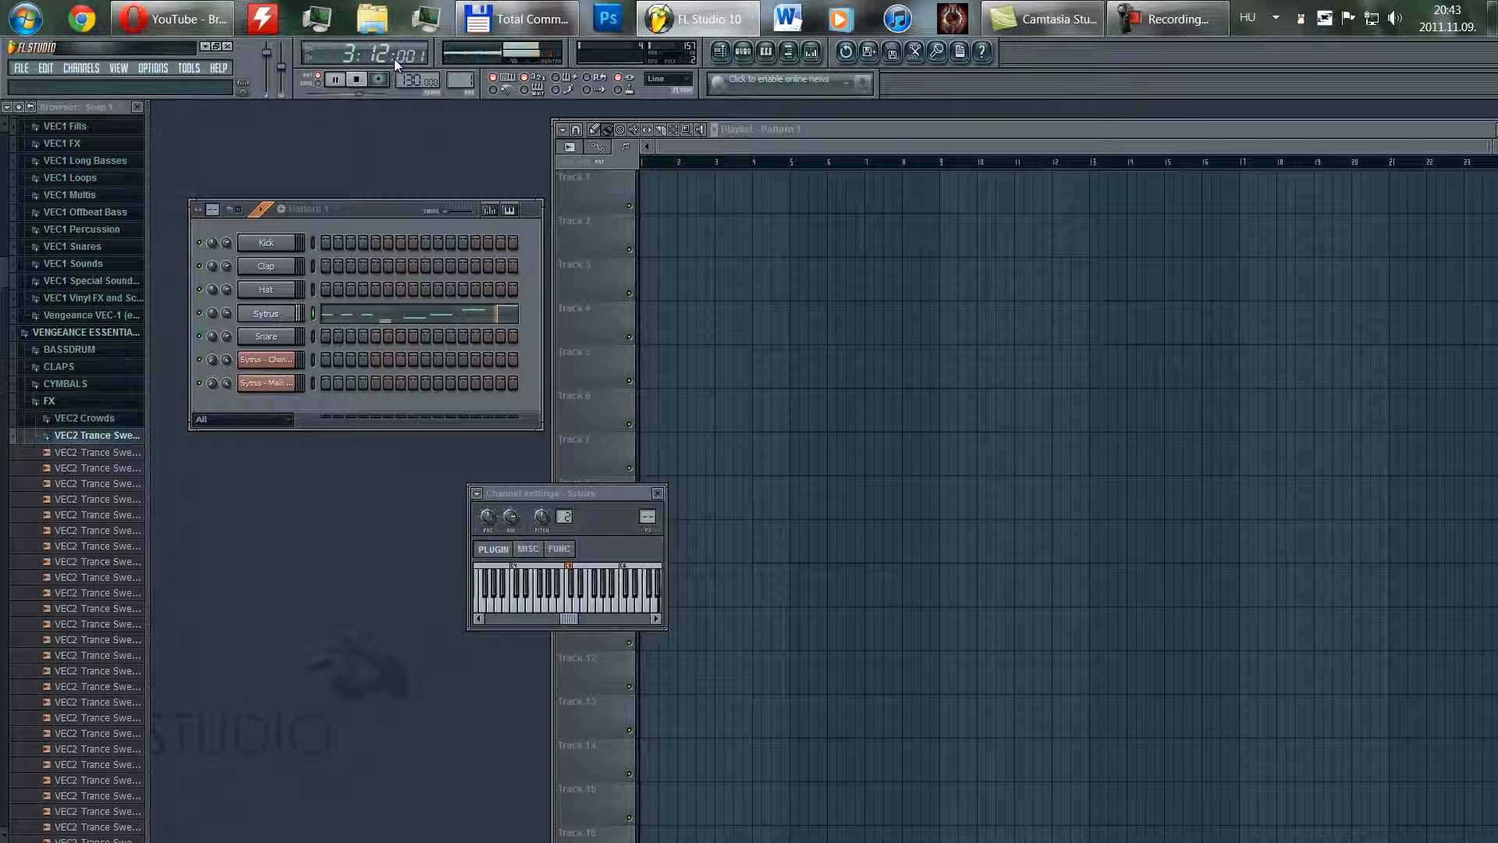
left_click(357, 79)
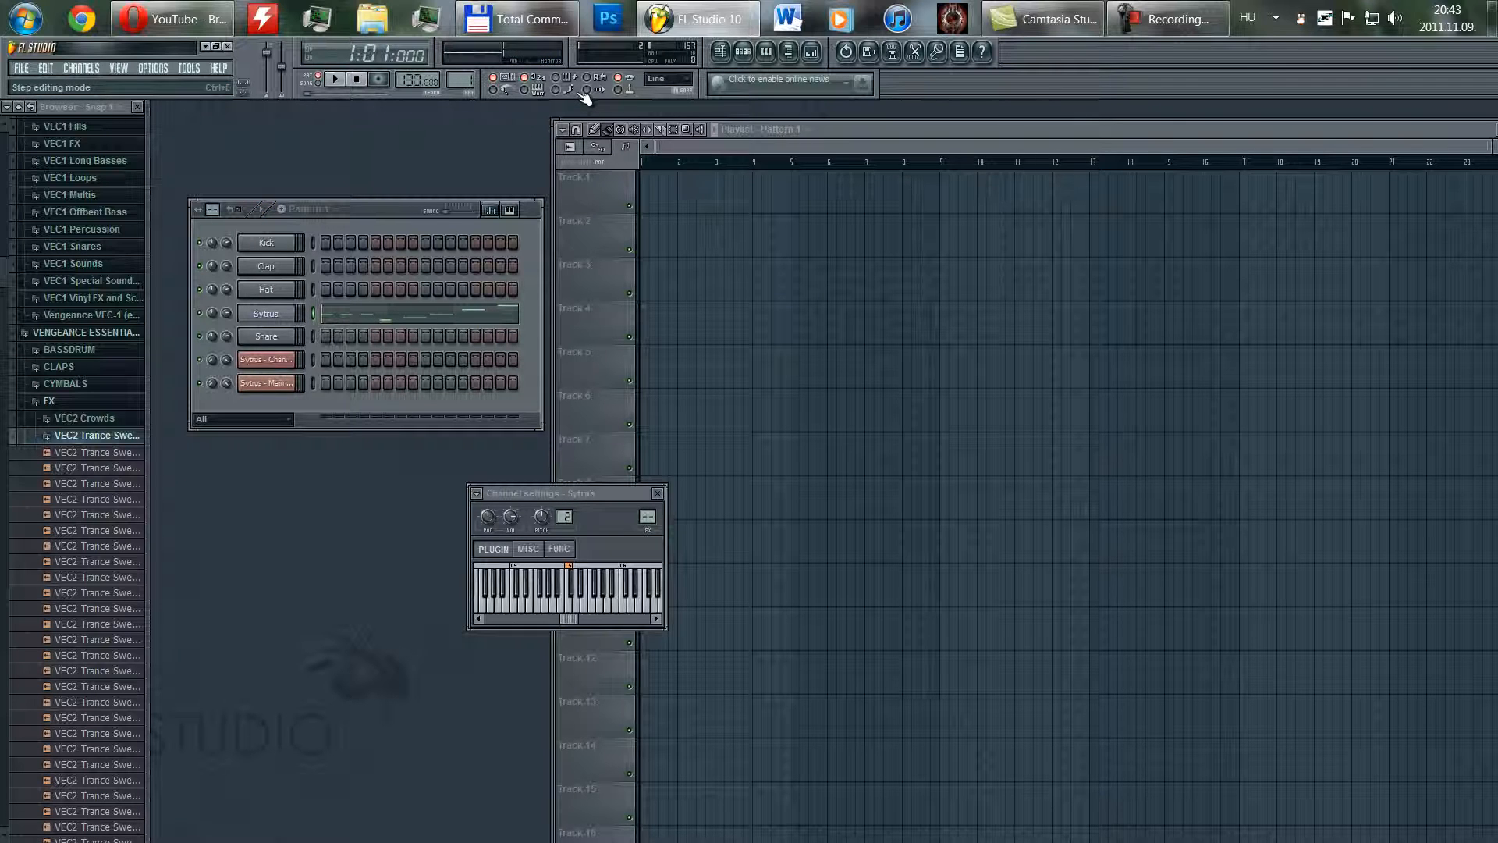
- Collapse the open VEC2 Trance Sweeps sample folder in the browser
left_click(809, 154)
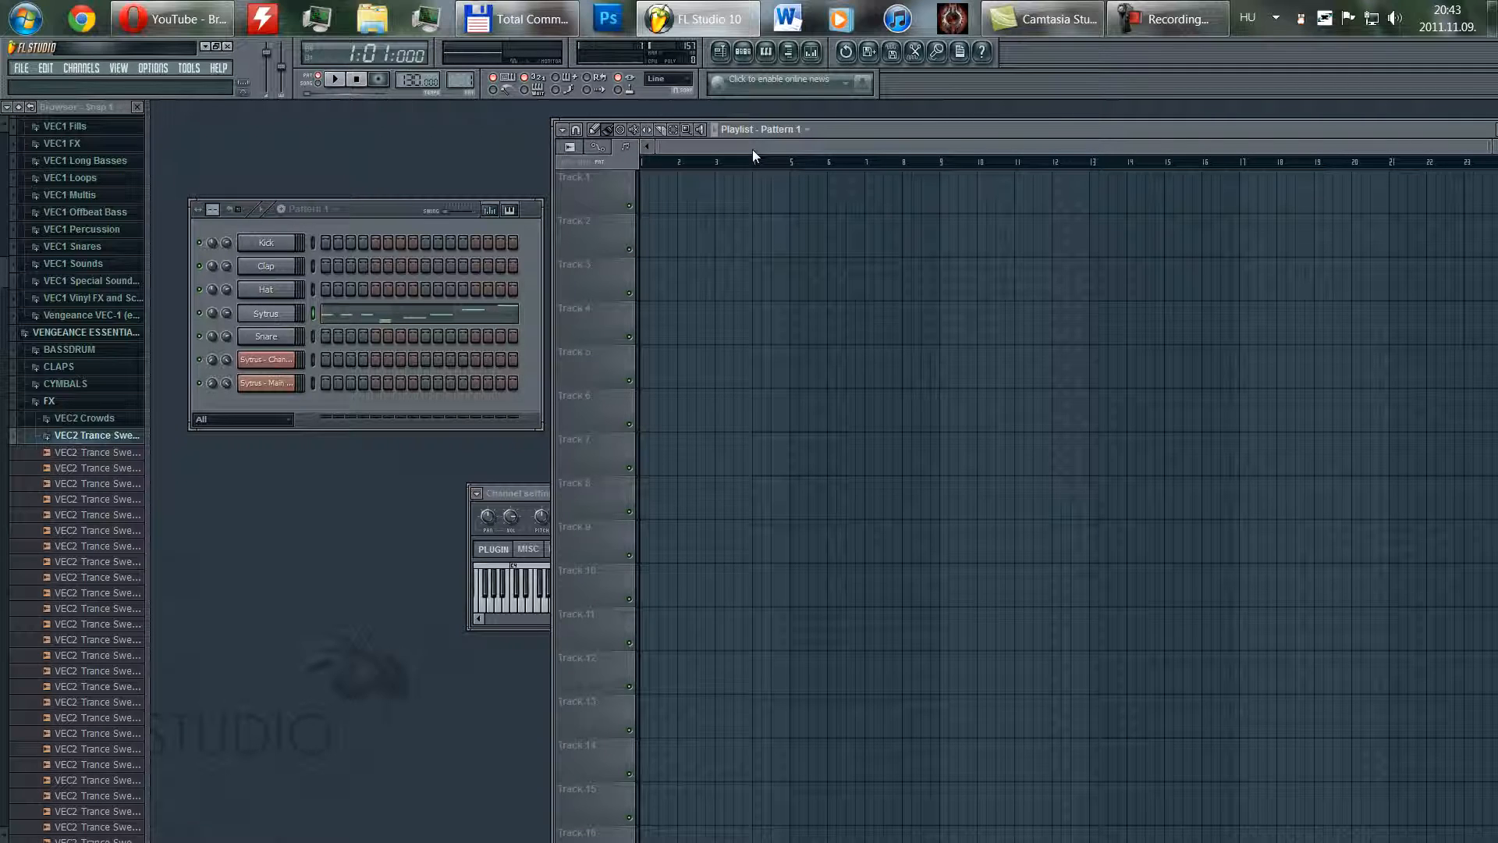
left_click(97, 434)
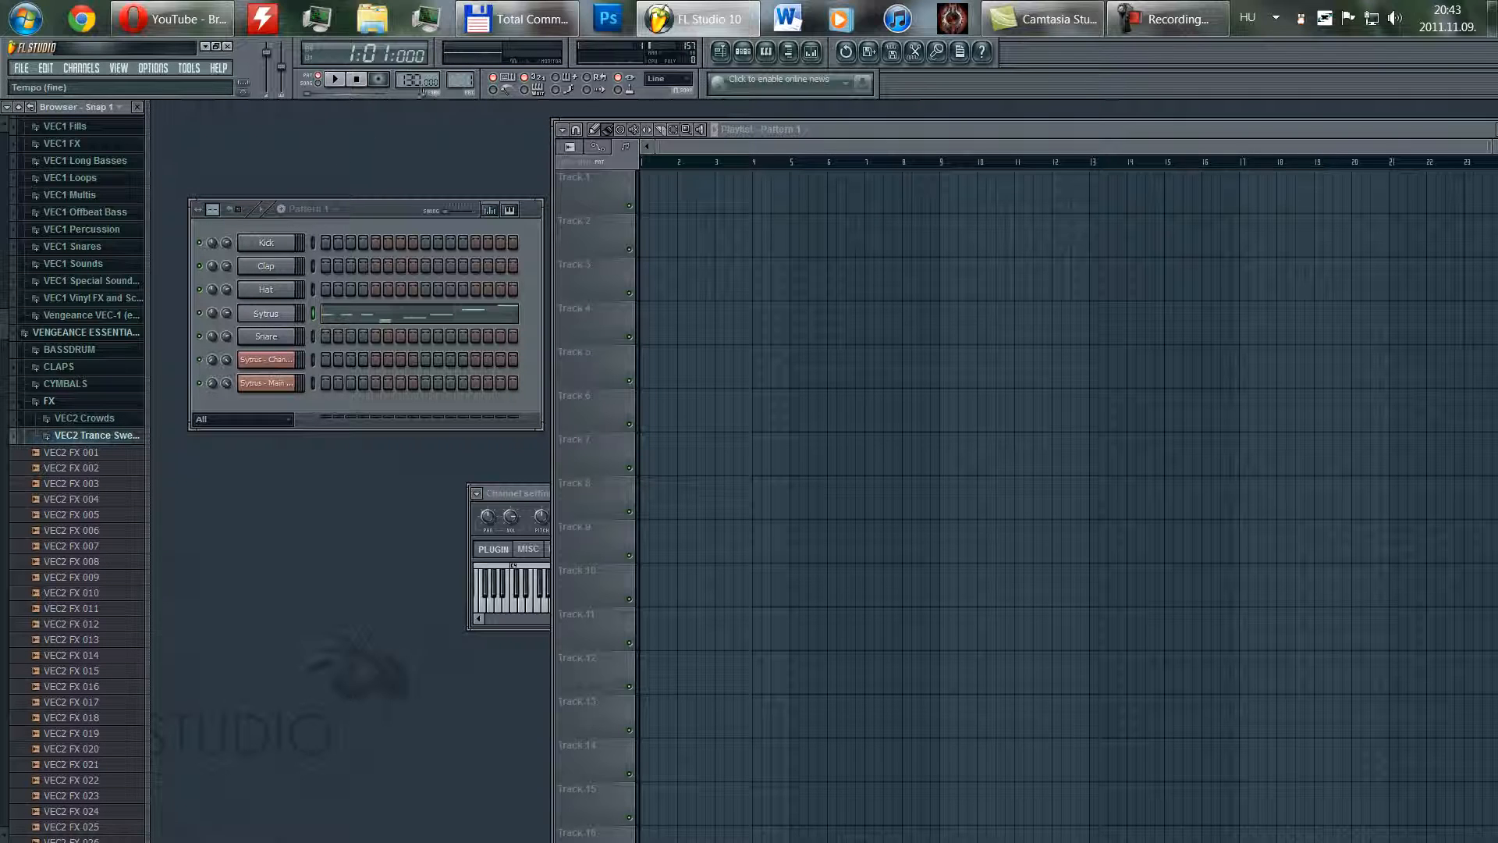
right_click(410, 83)
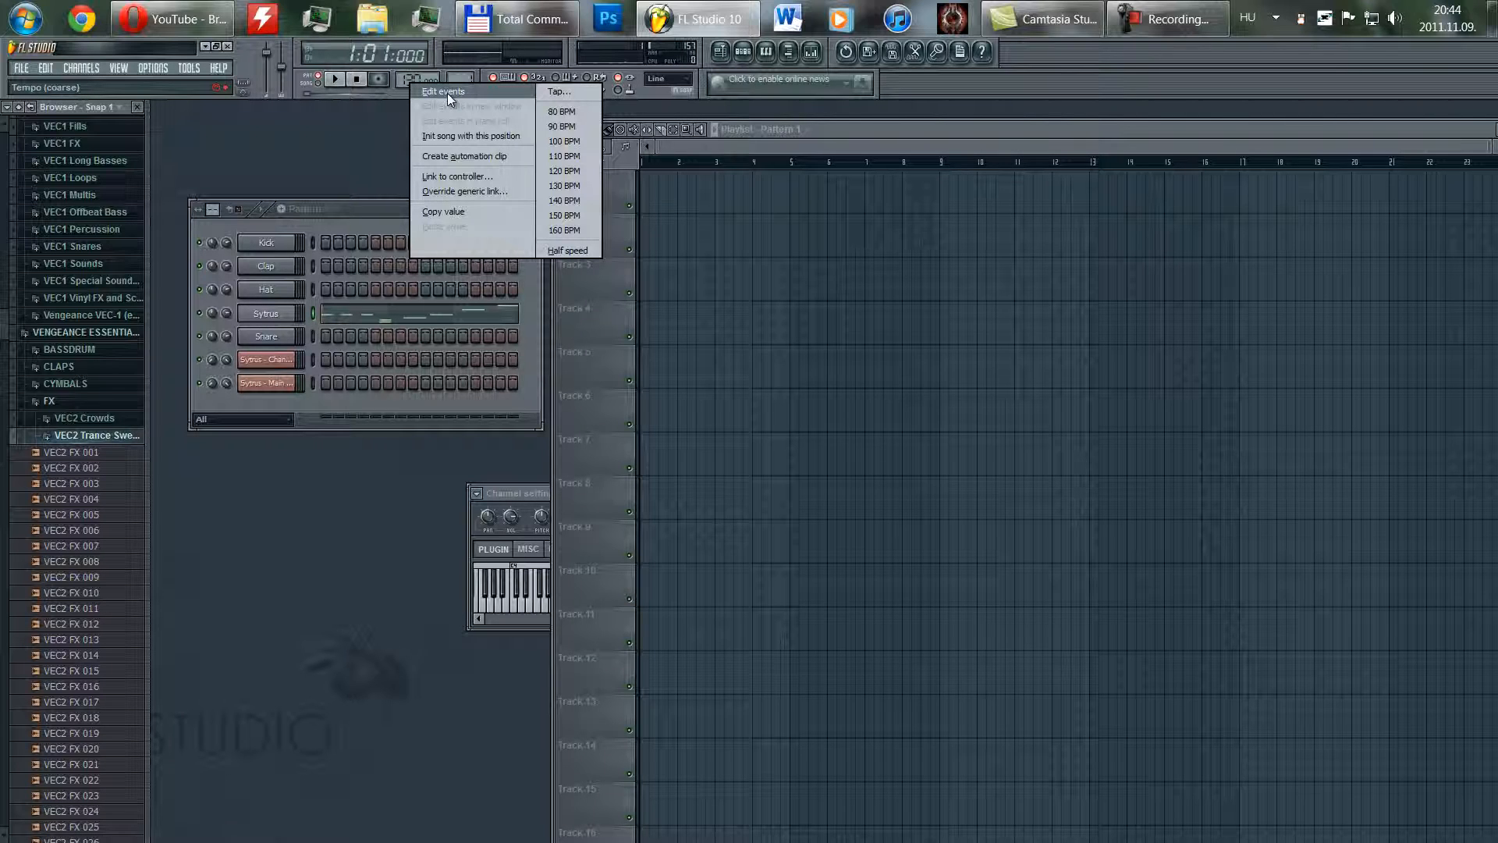
left_click(447, 92)
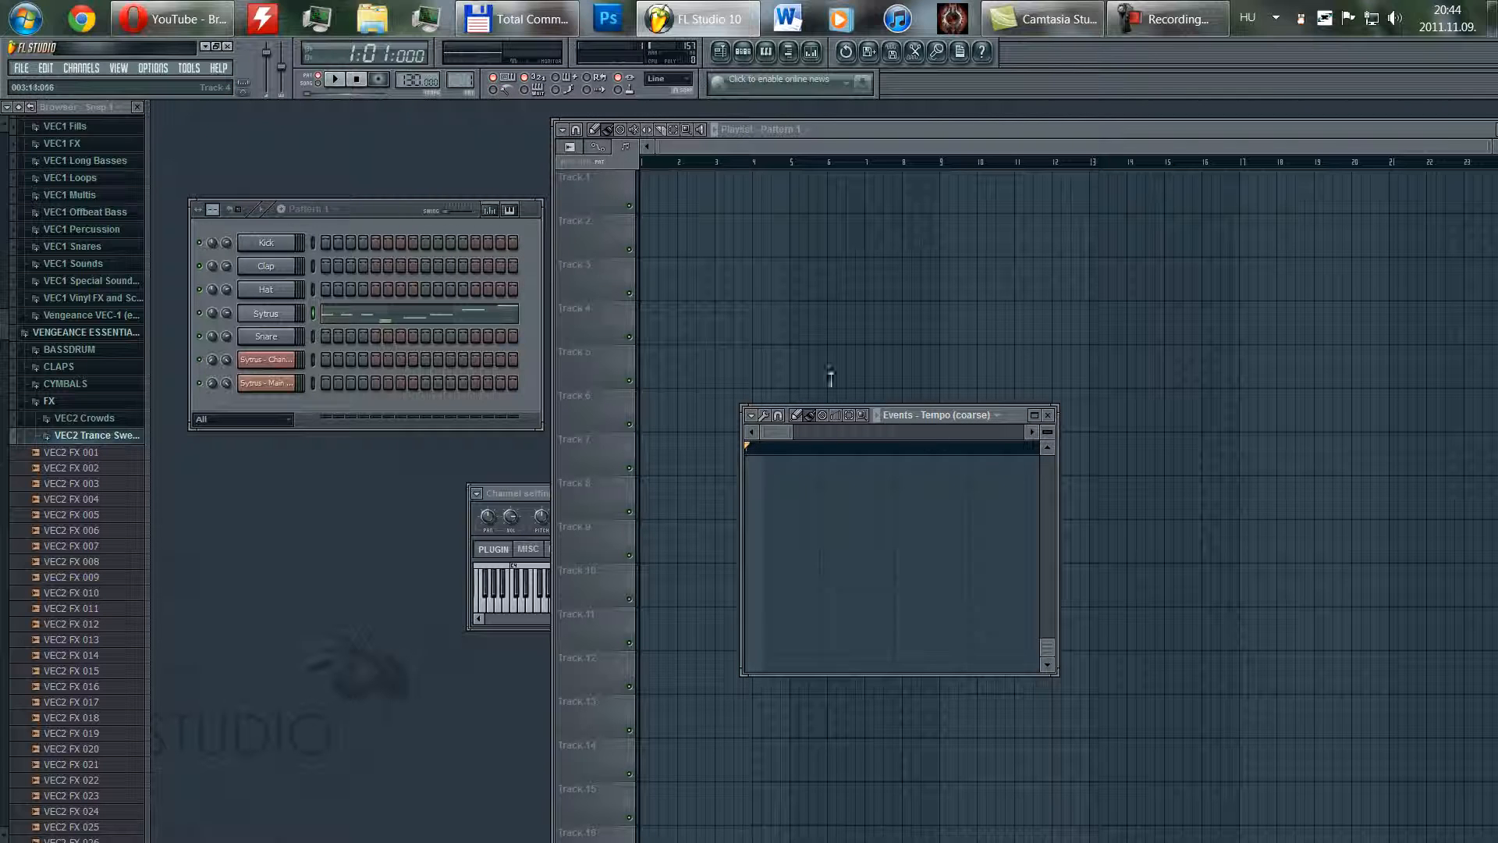
left_click(1049, 415)
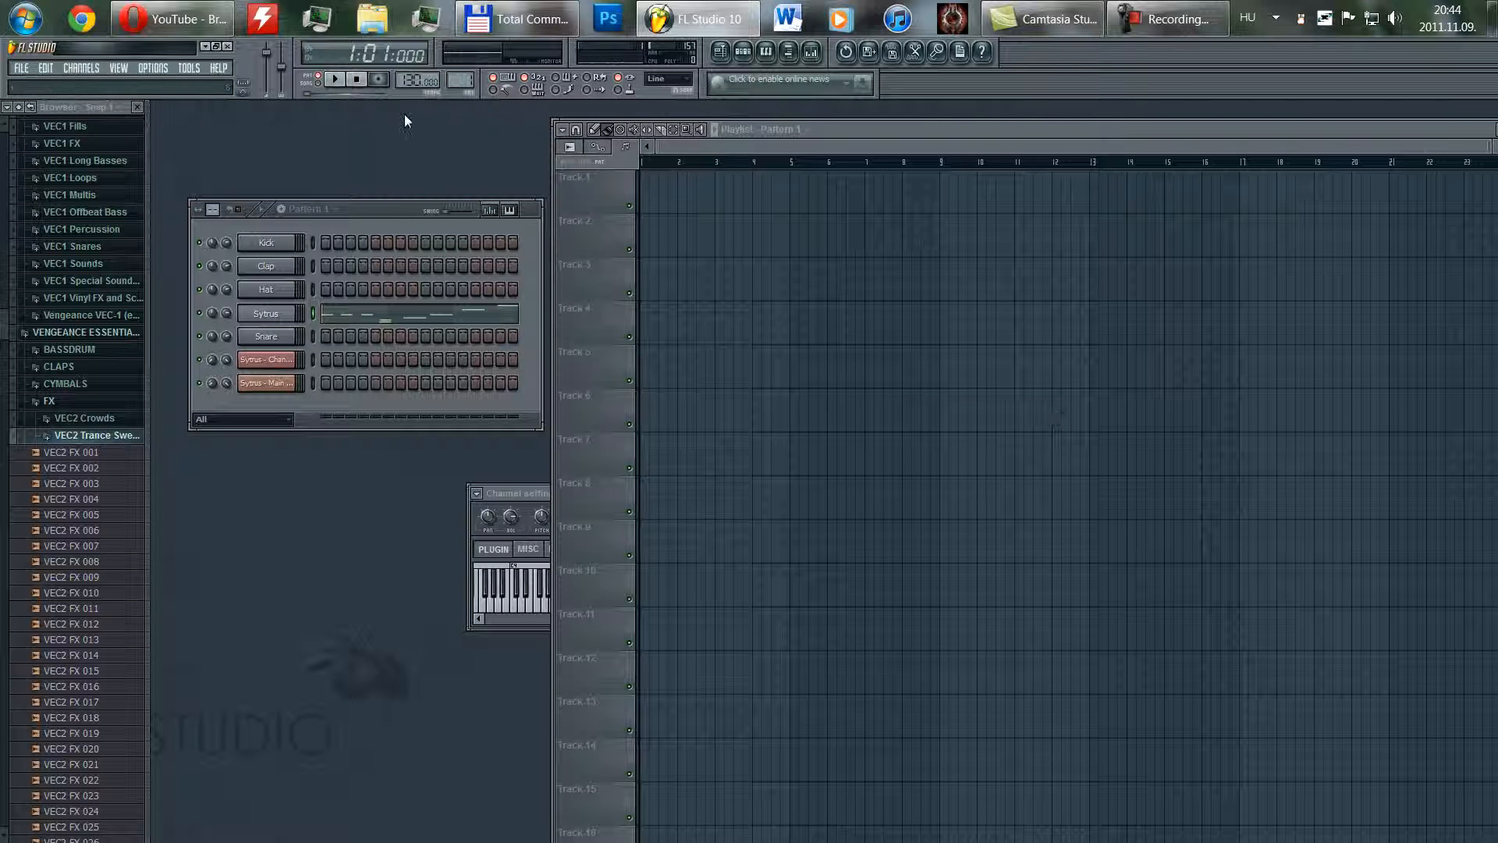
right_click(414, 84)
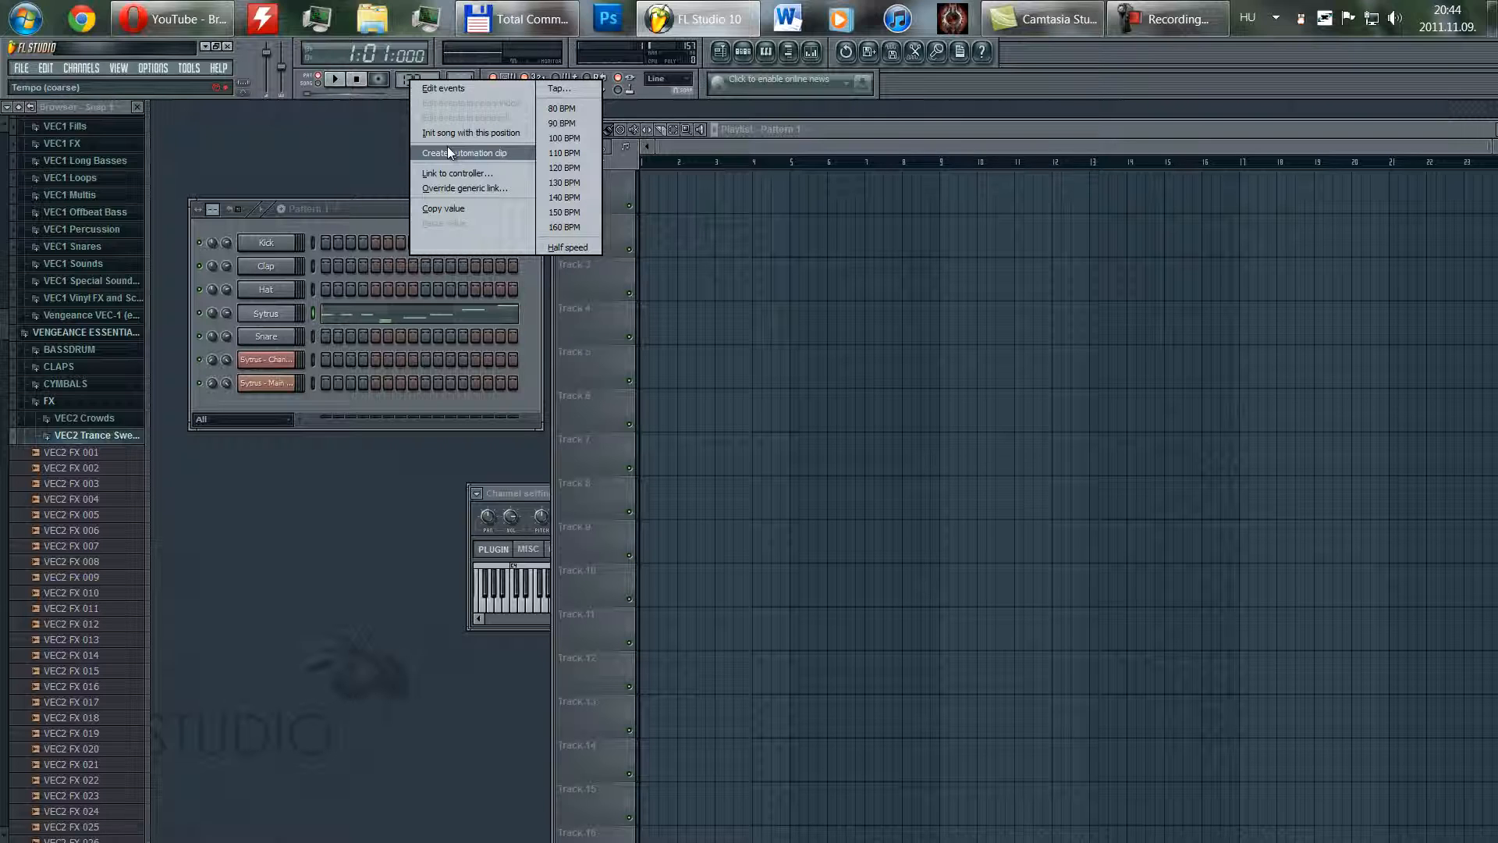
left_click(382, 98)
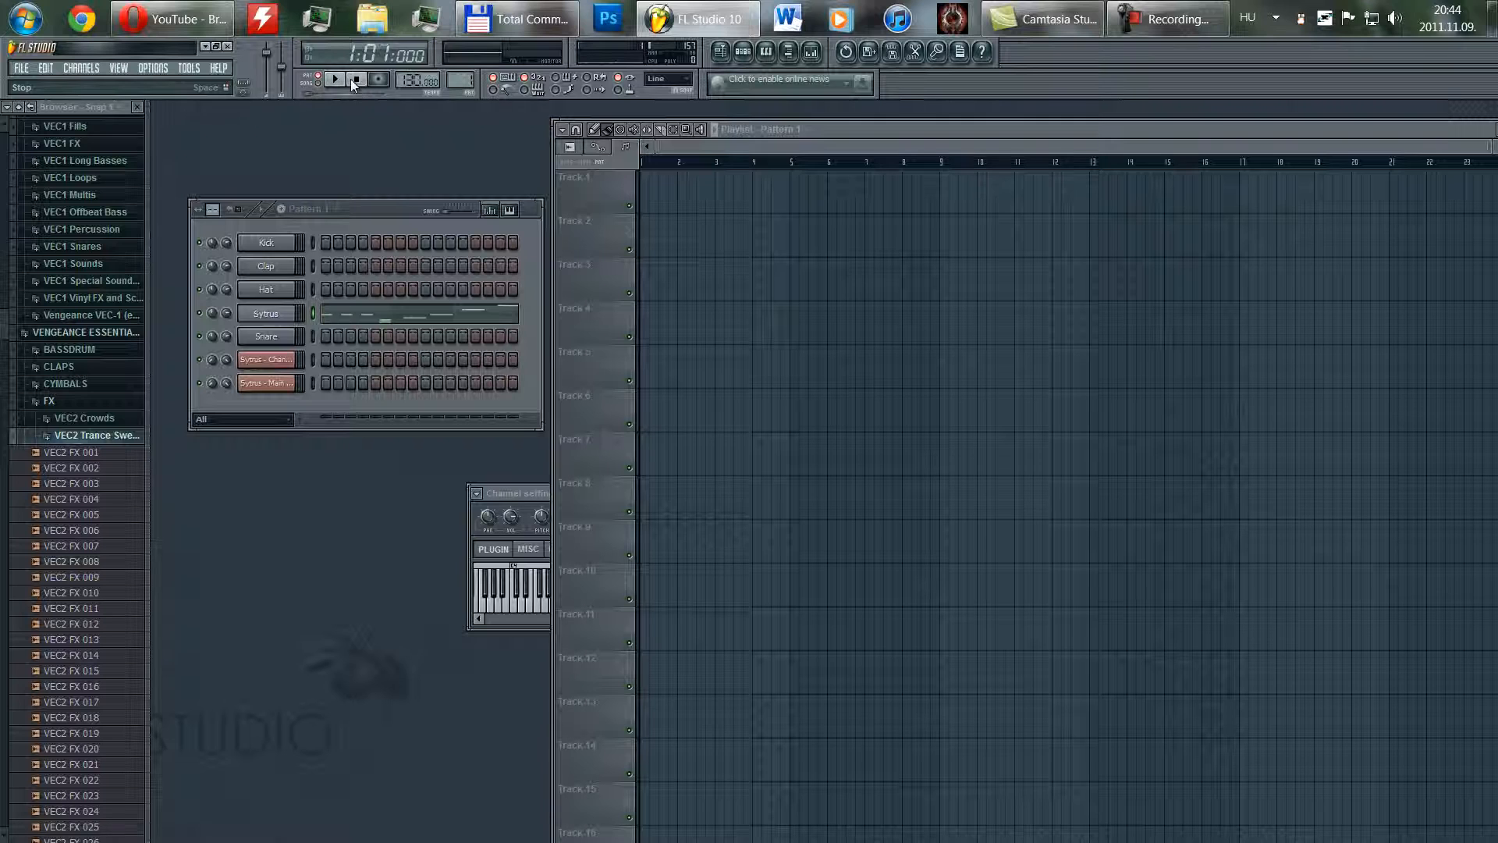
- Lay six consecutive Pattern 1 clips on Track 1 and align them with the start of bar 1
left_click_drag(648, 199, 1099, 193)
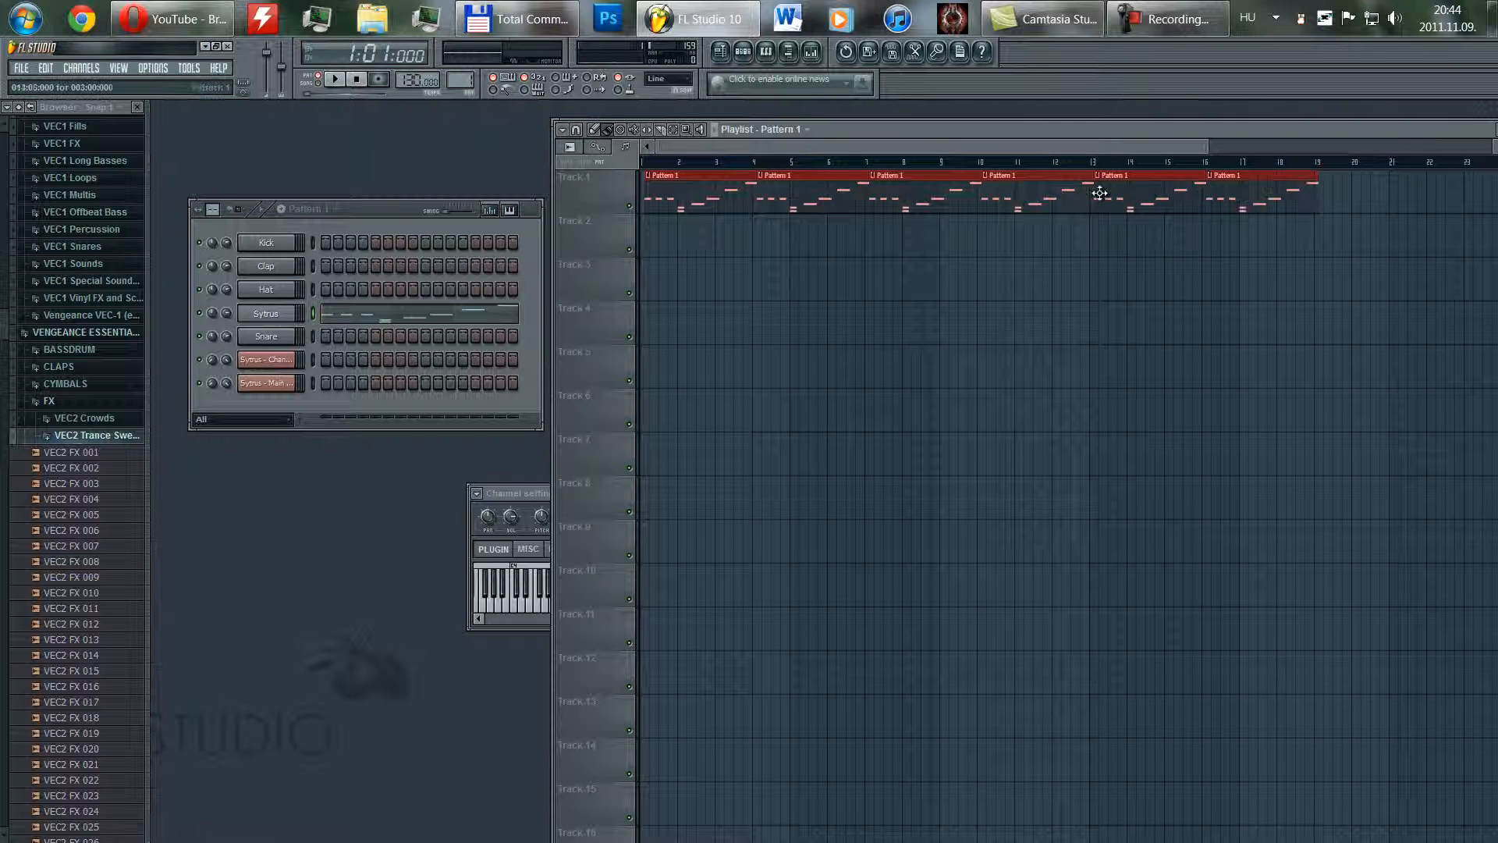
left_click_drag(684, 182, 655, 179)
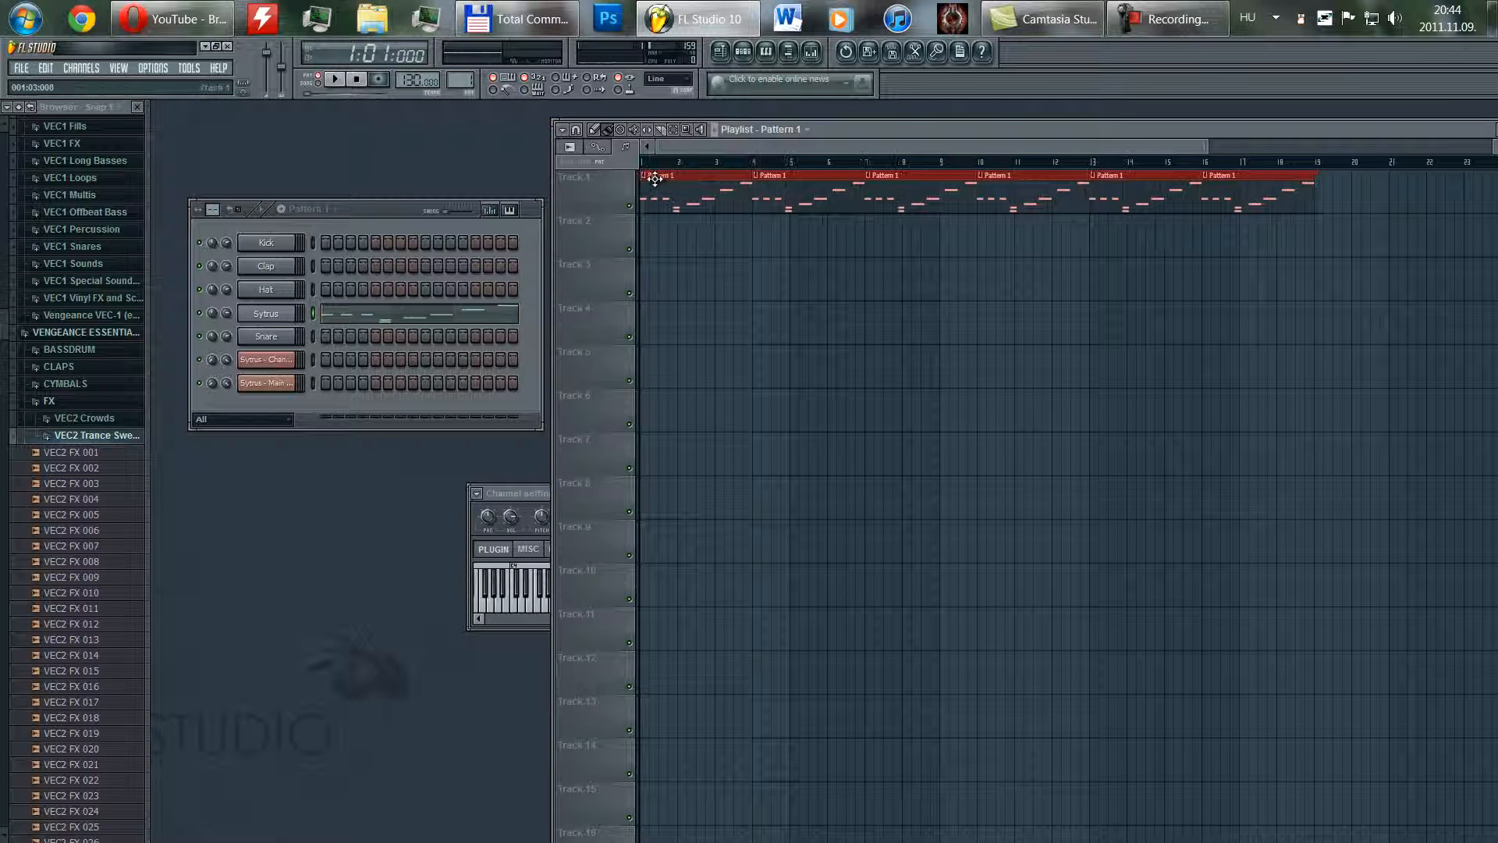
- Try filling Snare each 4 steps and Clap each 8 steps in Pattern 1, play it, and clear those drum steps
right_click(265, 335)
left_click(367, 461)
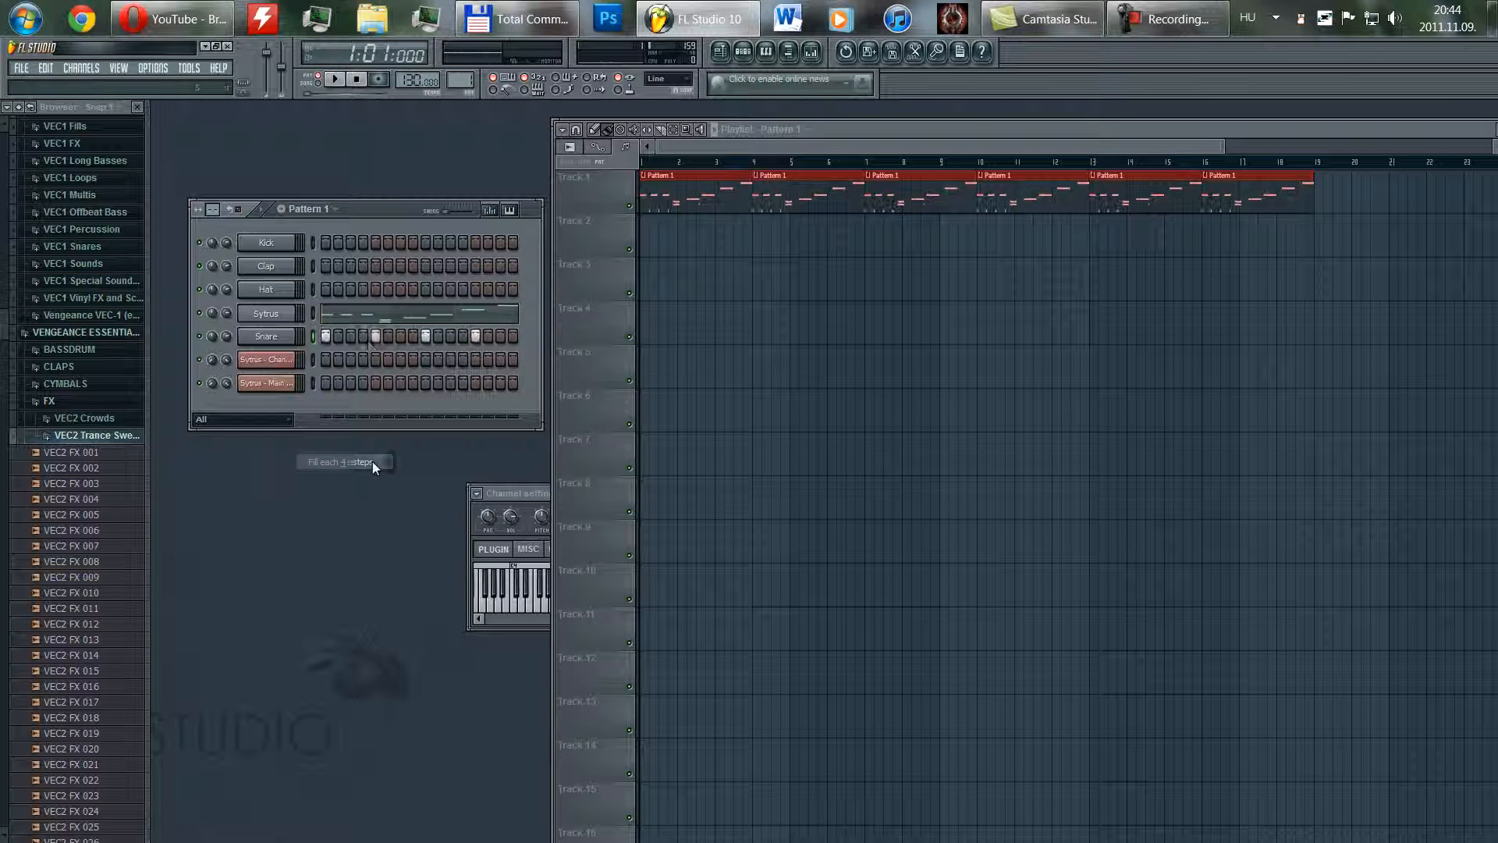
right_click(287, 270)
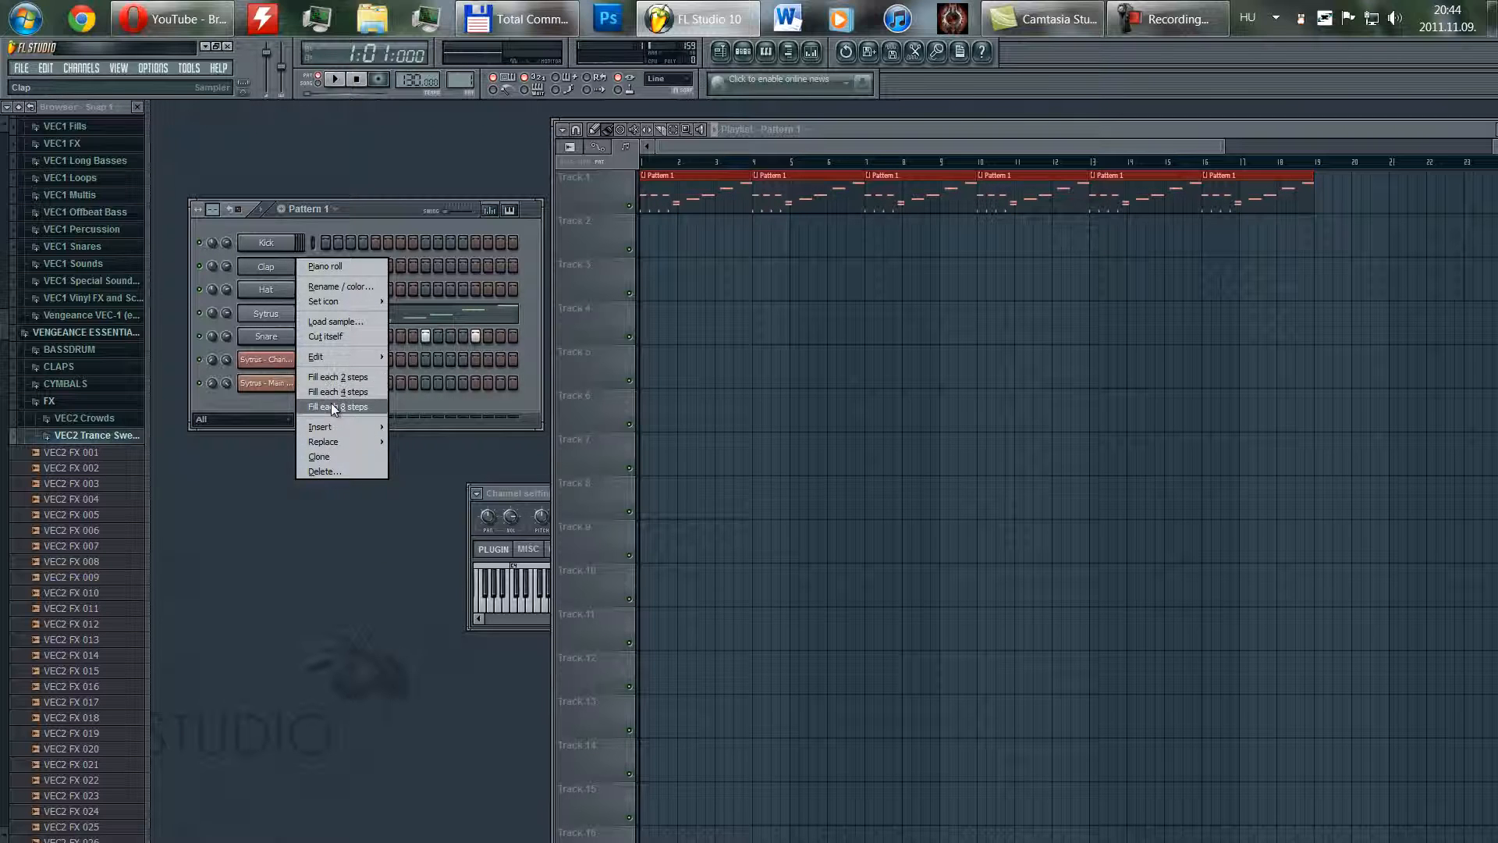
left_click(331, 403)
left_click(335, 79)
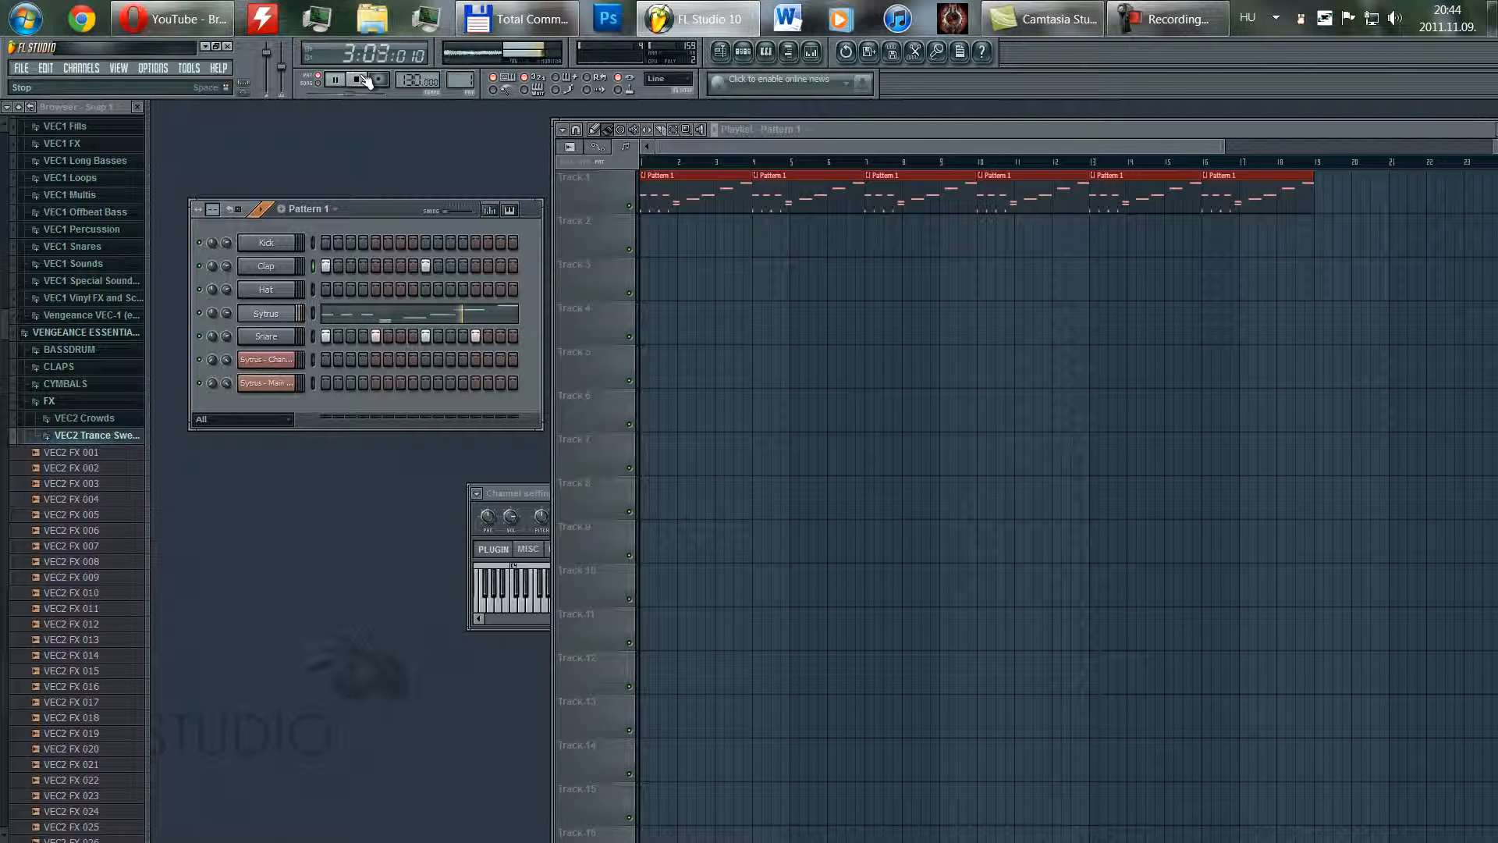
left_click(358, 80)
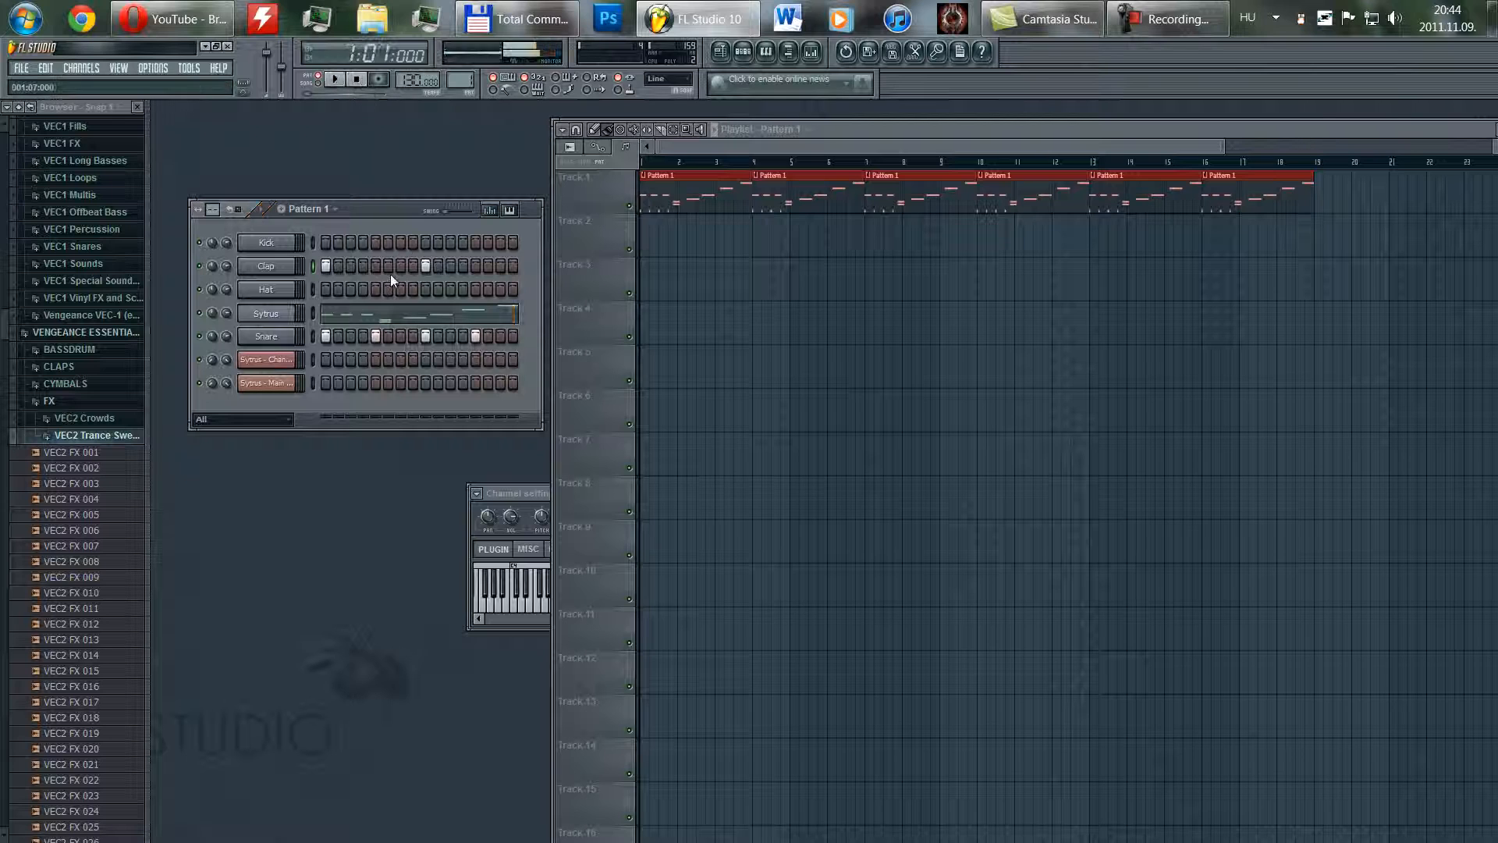
left_click_drag(326, 336, 475, 343)
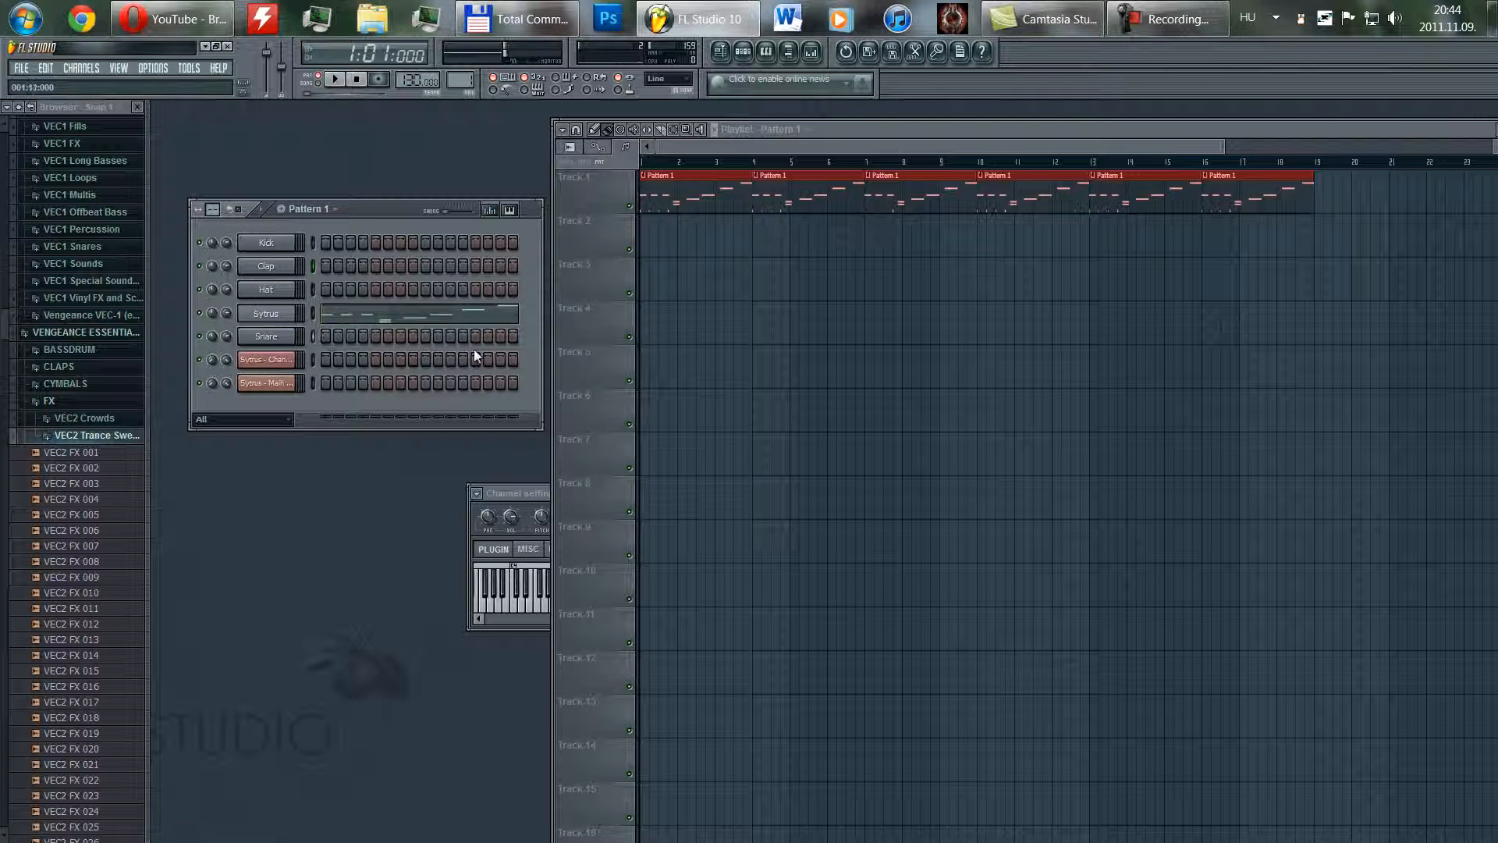
- Switch to Pattern 2, fill Snare each 4 steps and both Clap and Kick each 8 steps, and play the beat
scroll(460, 81, "up", 1)
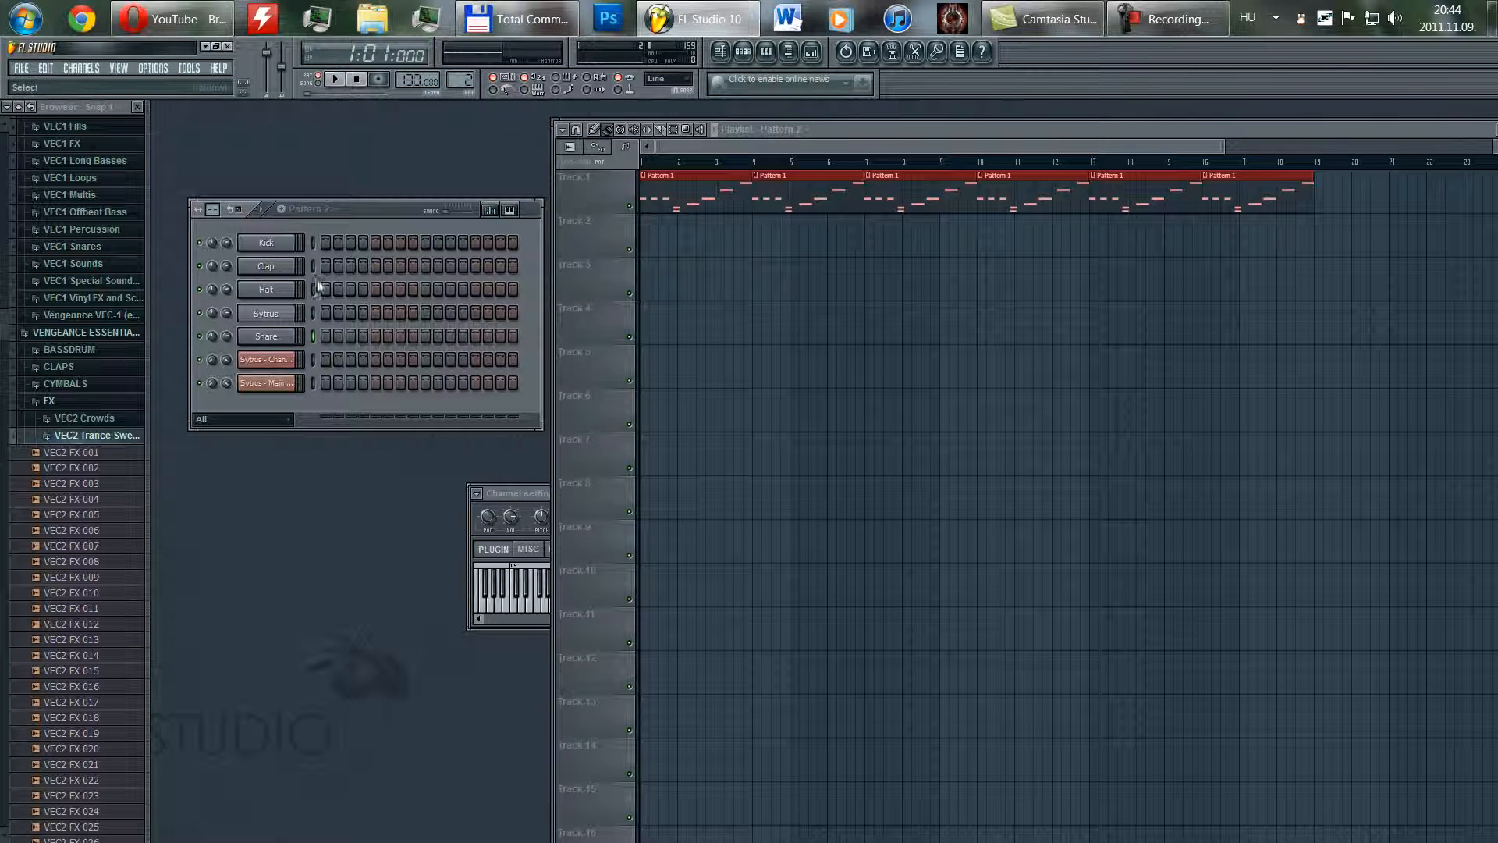
right_click(287, 343)
left_click(338, 462)
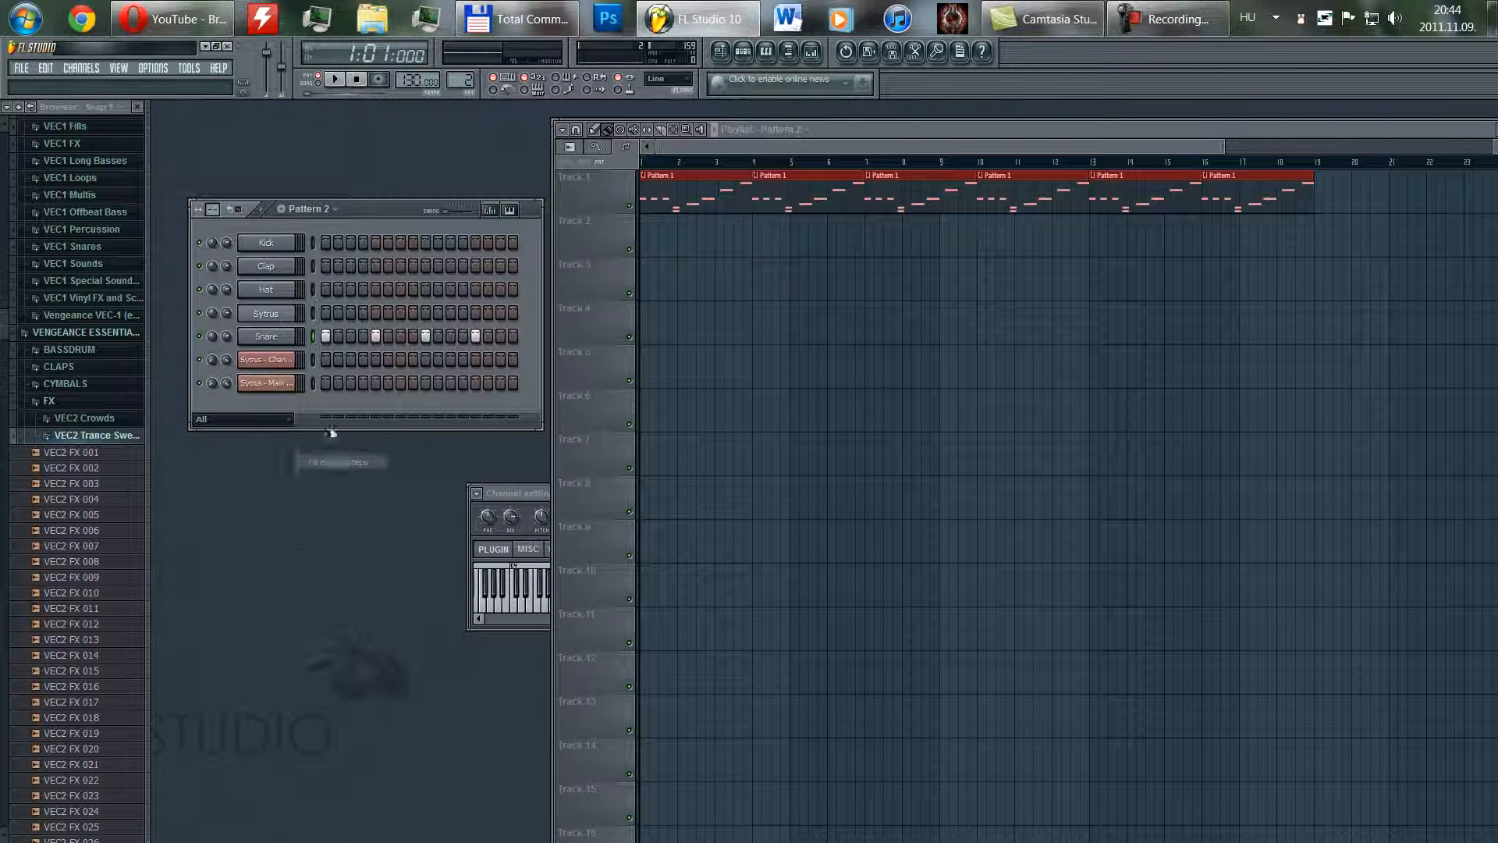
right_click(285, 266)
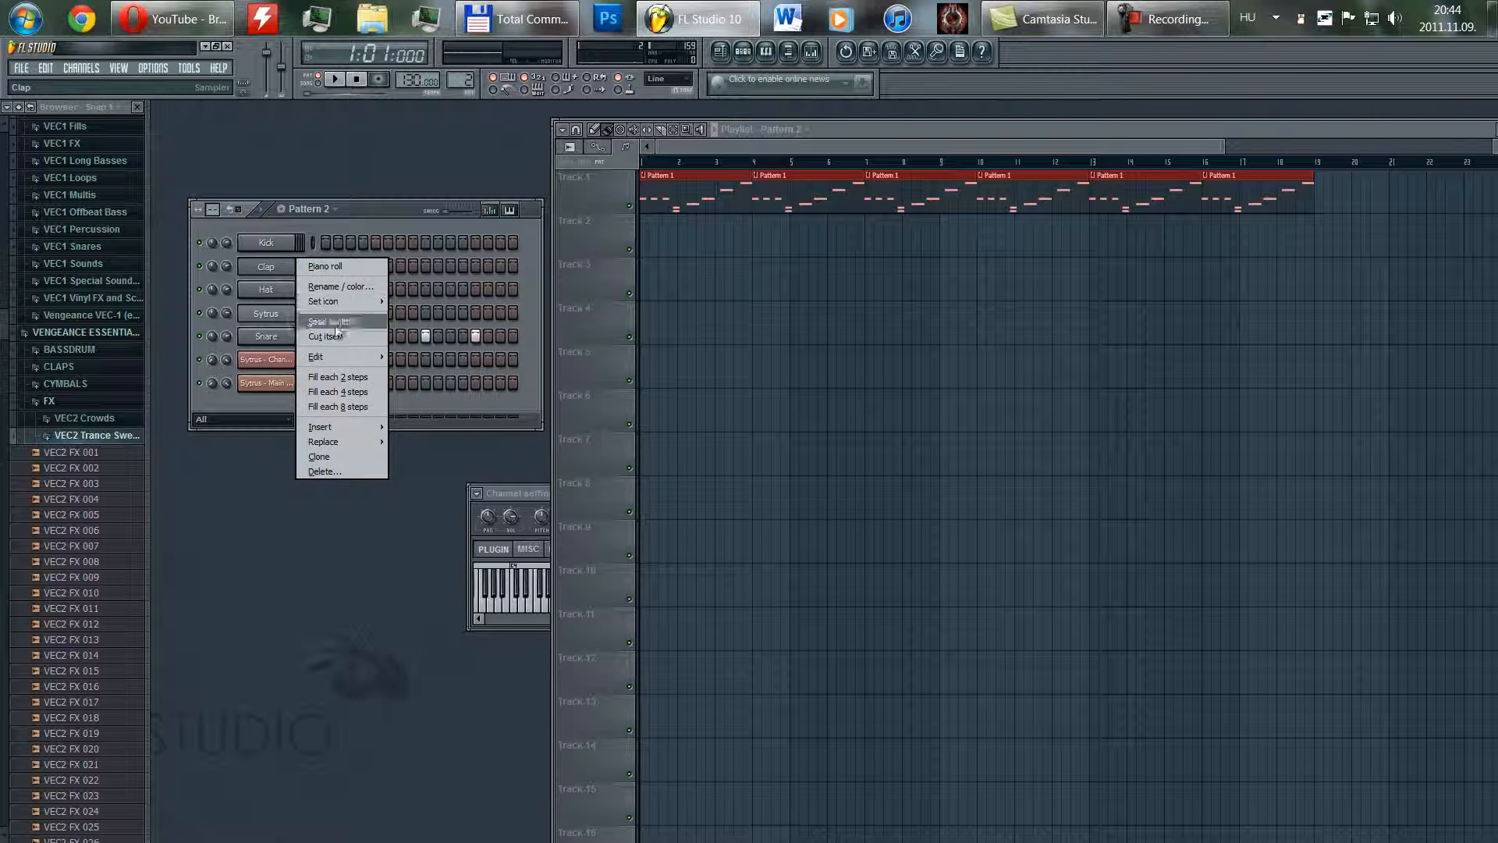
left_click(362, 405)
right_click(289, 243)
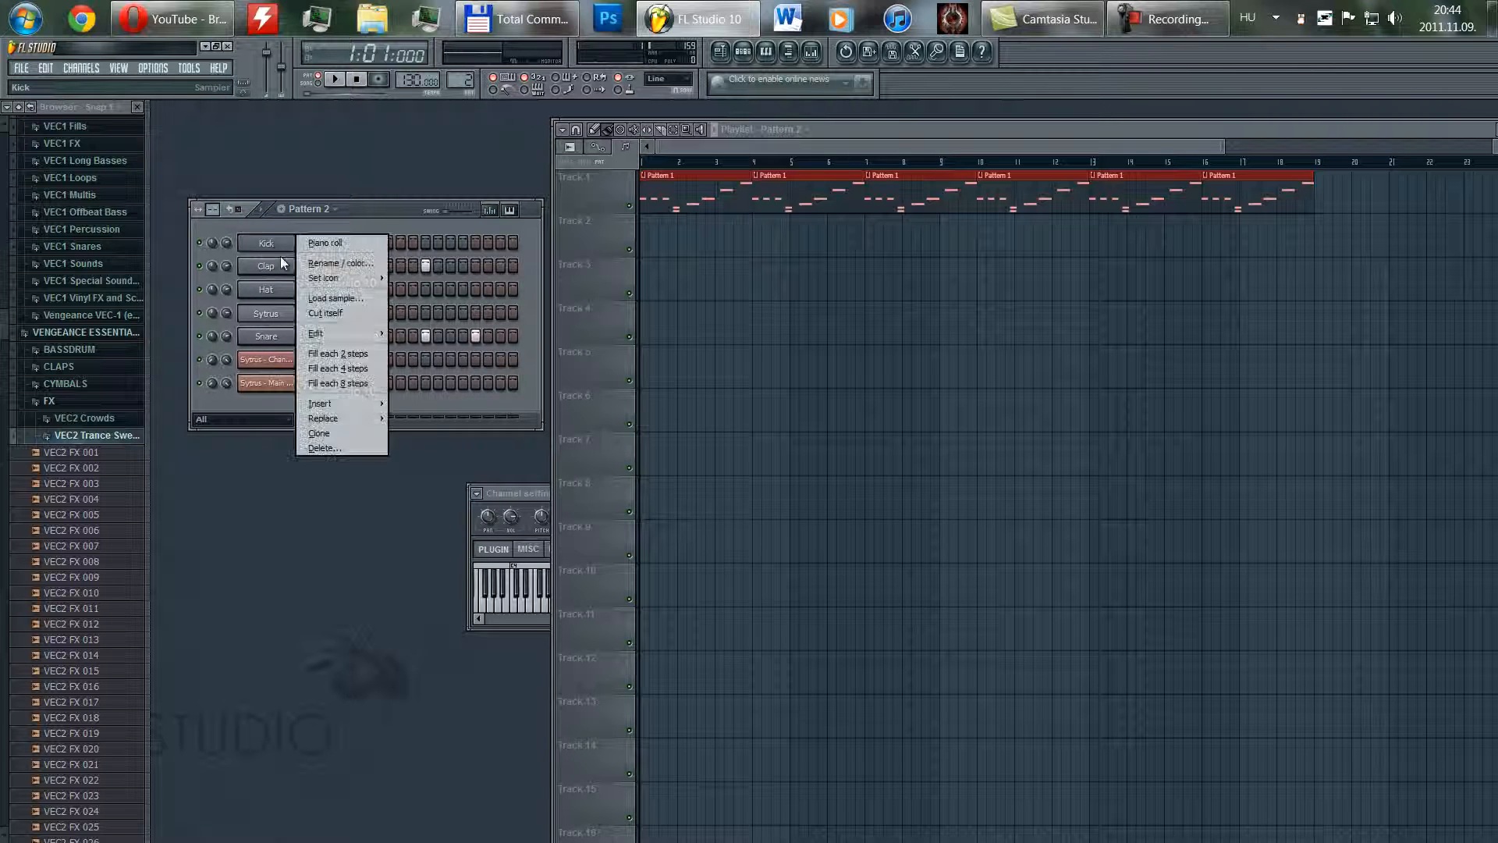
left_click(352, 383)
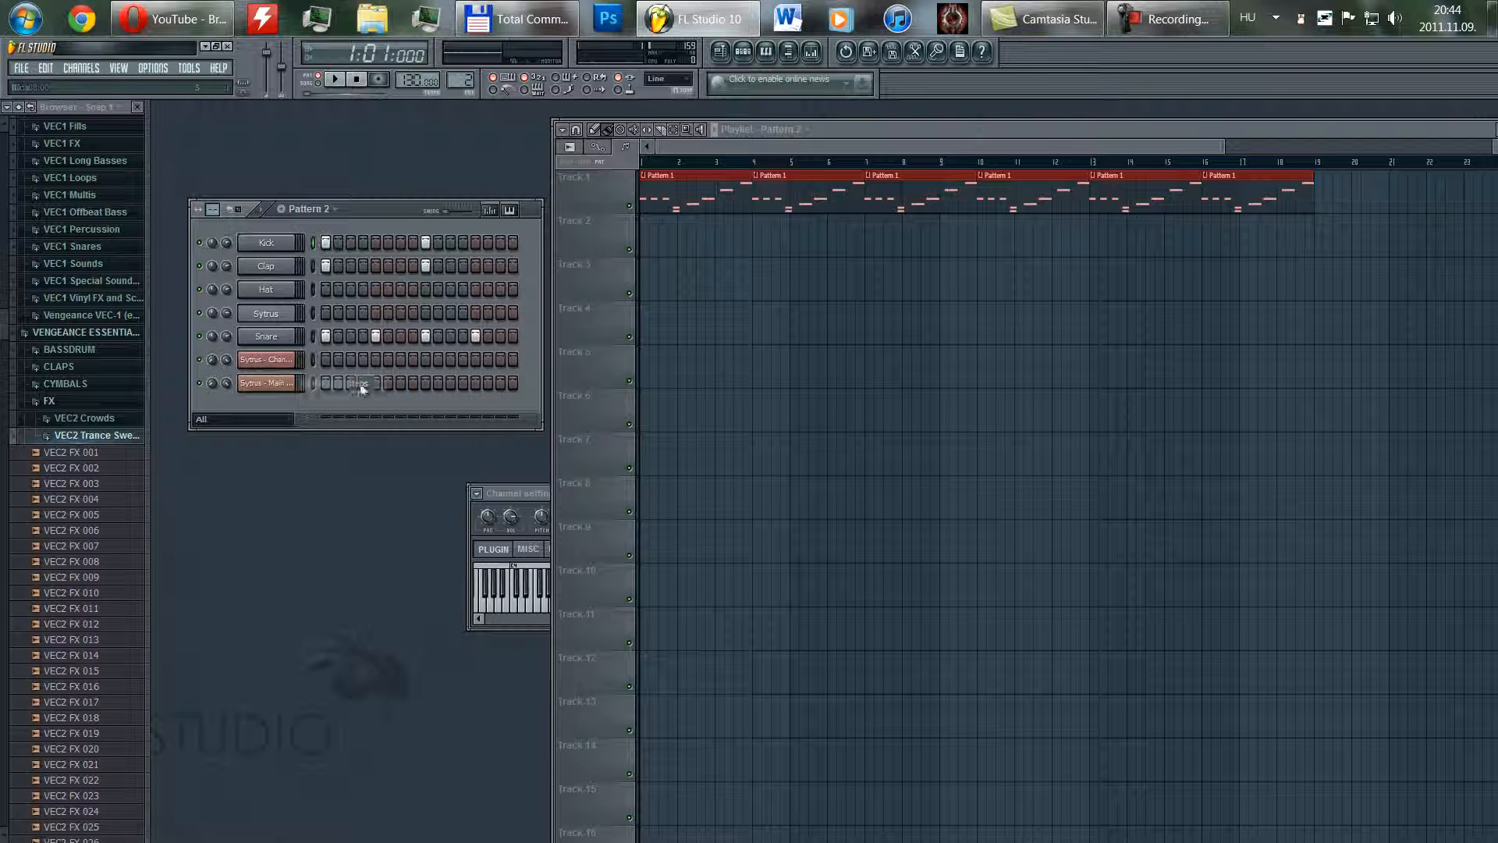
left_click(340, 84)
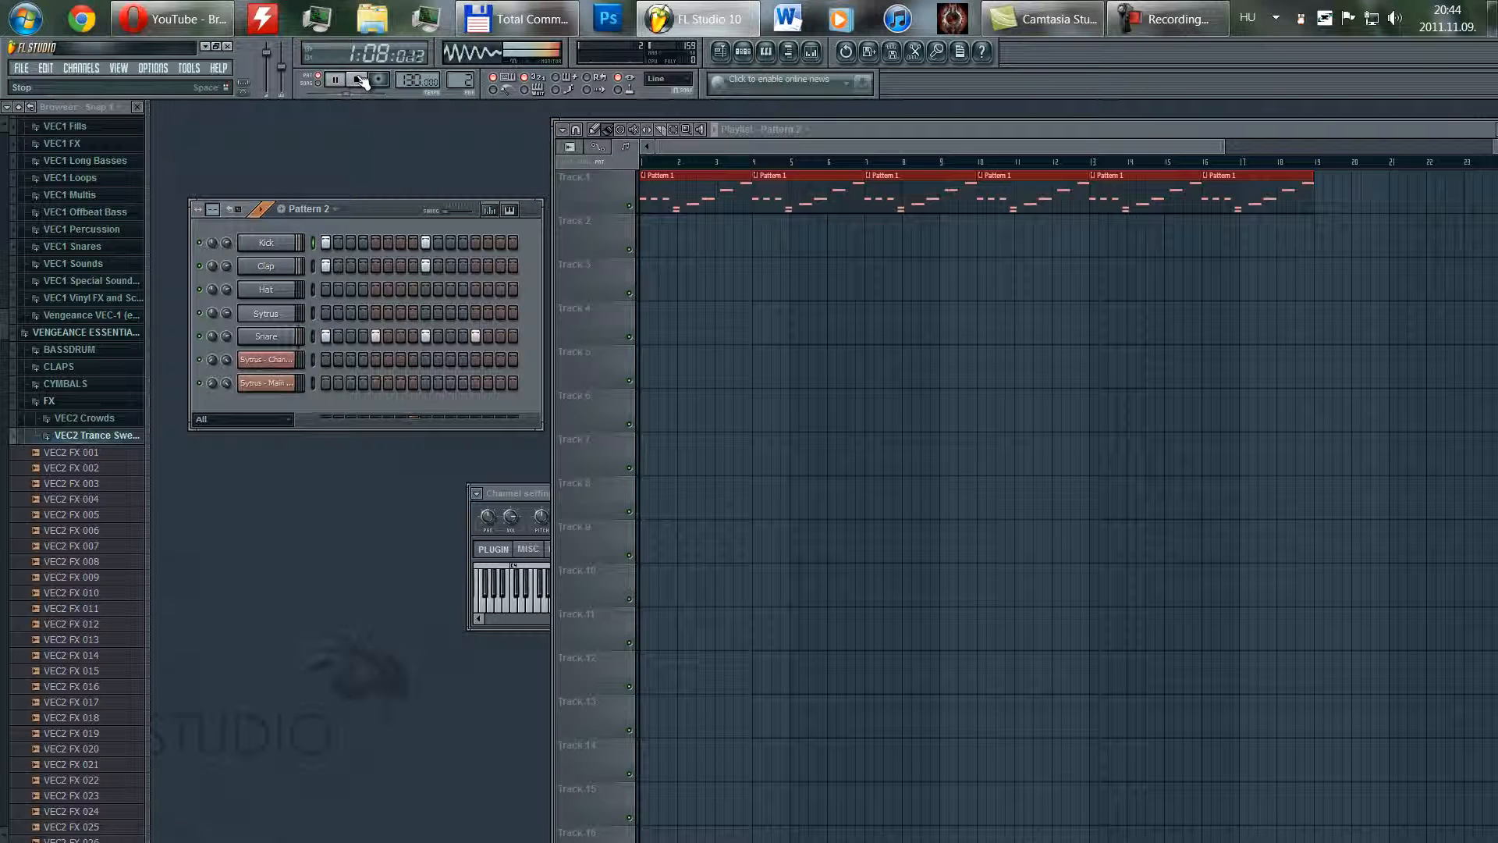
left_click(361, 81)
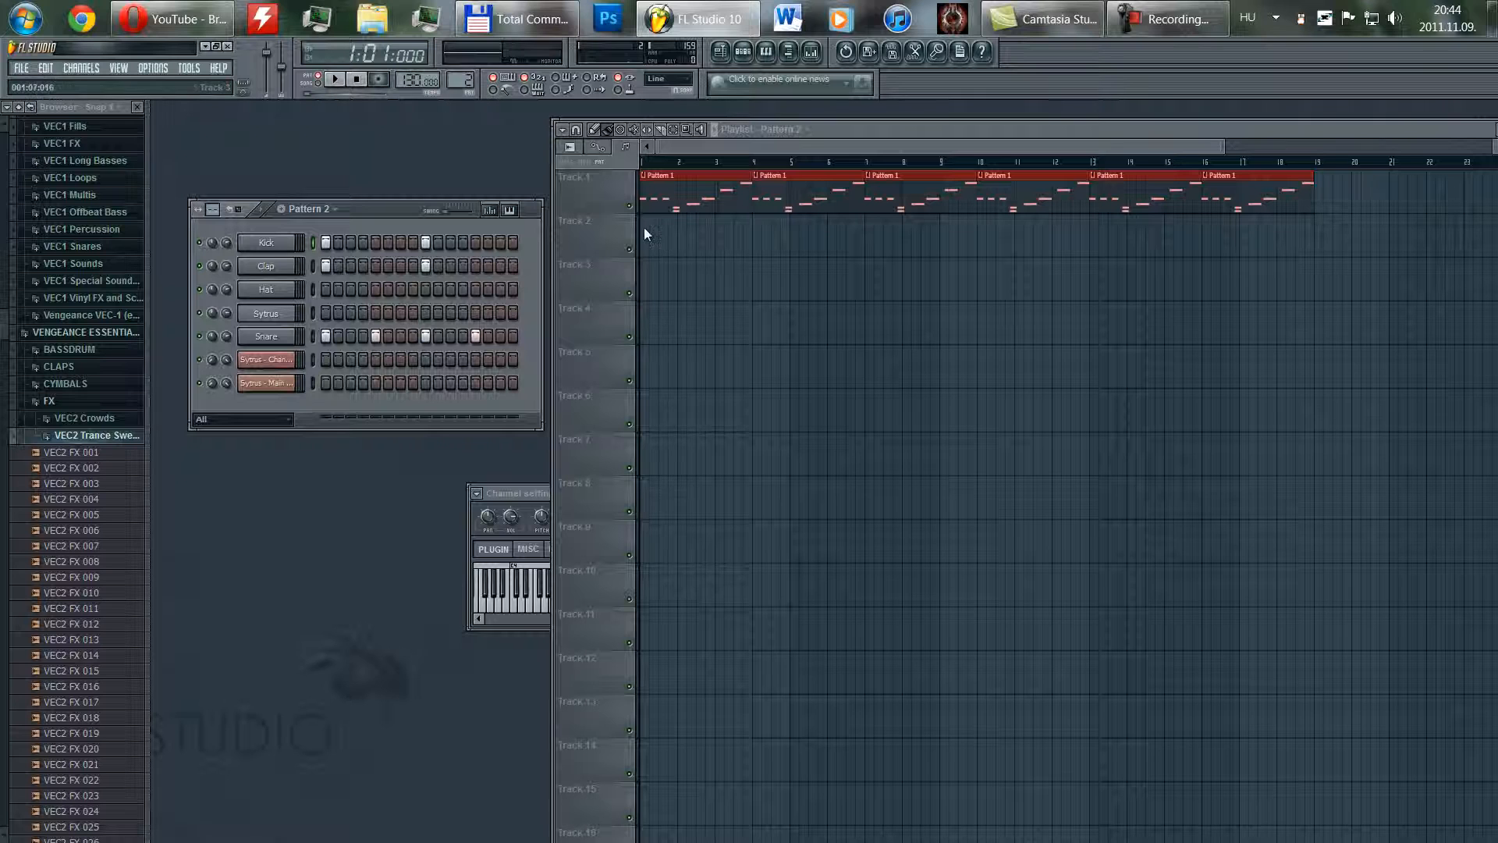
- Fill Track 2 with consecutive Pattern 2 clips from bar 1 through bar 17
left_click(644, 227)
left_click_drag(702, 231, 1272, 240)
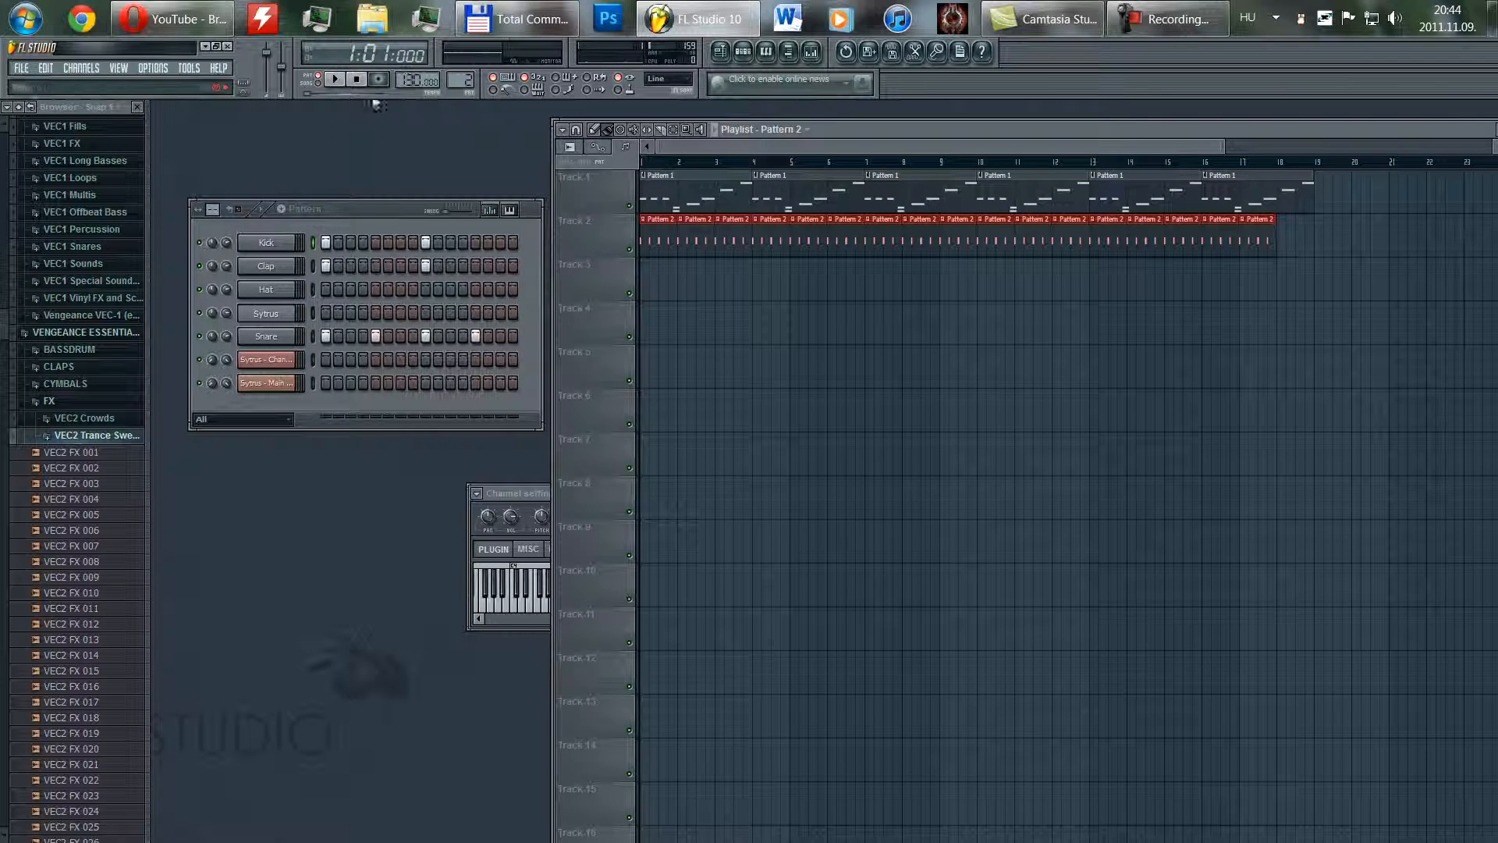
- Create an automation clip for the song tempo in the playlist
left_click(390, 212)
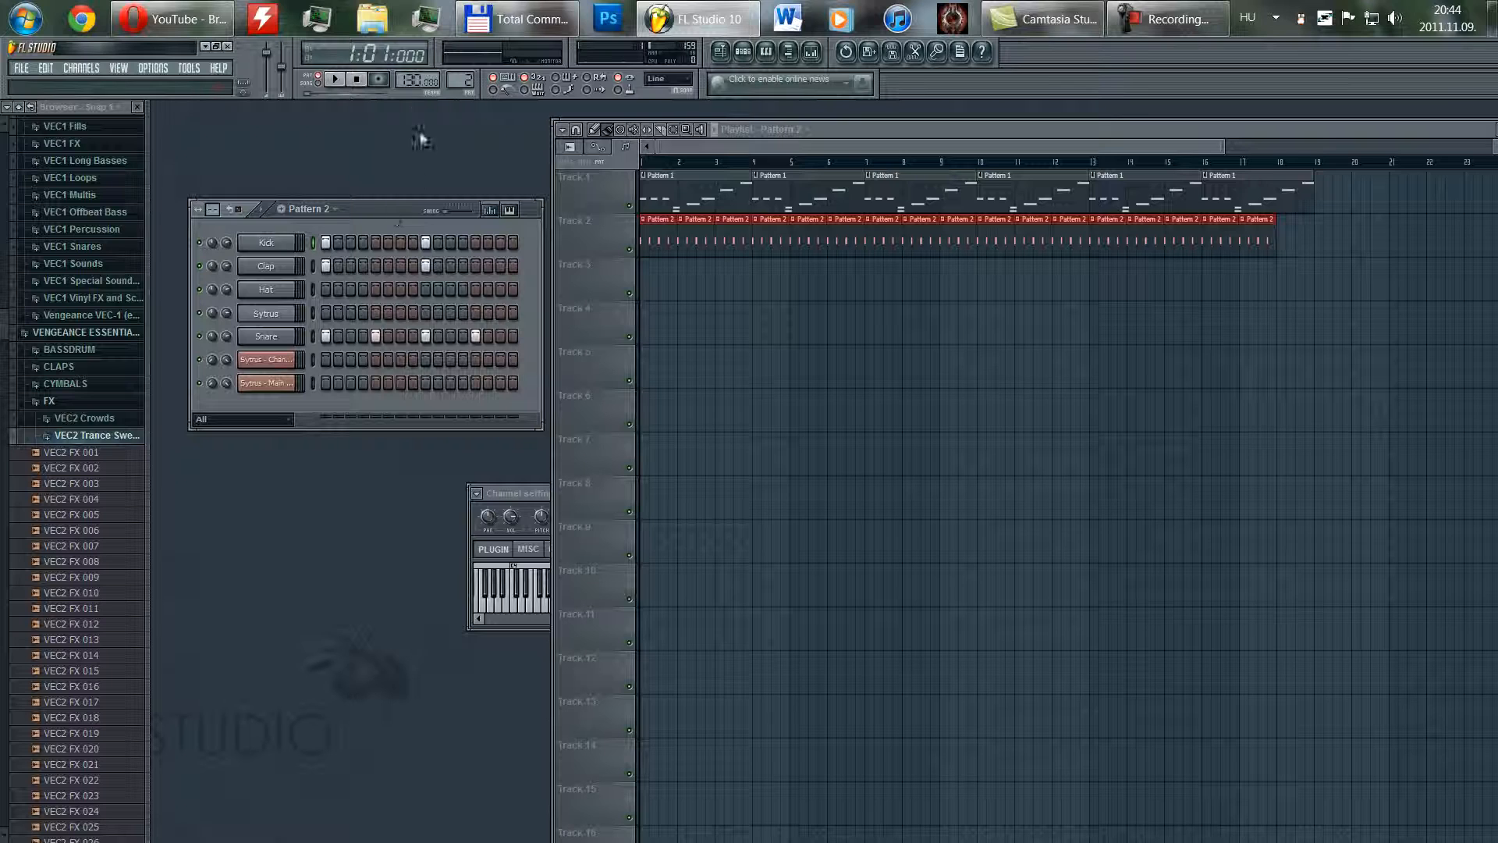
right_click(412, 78)
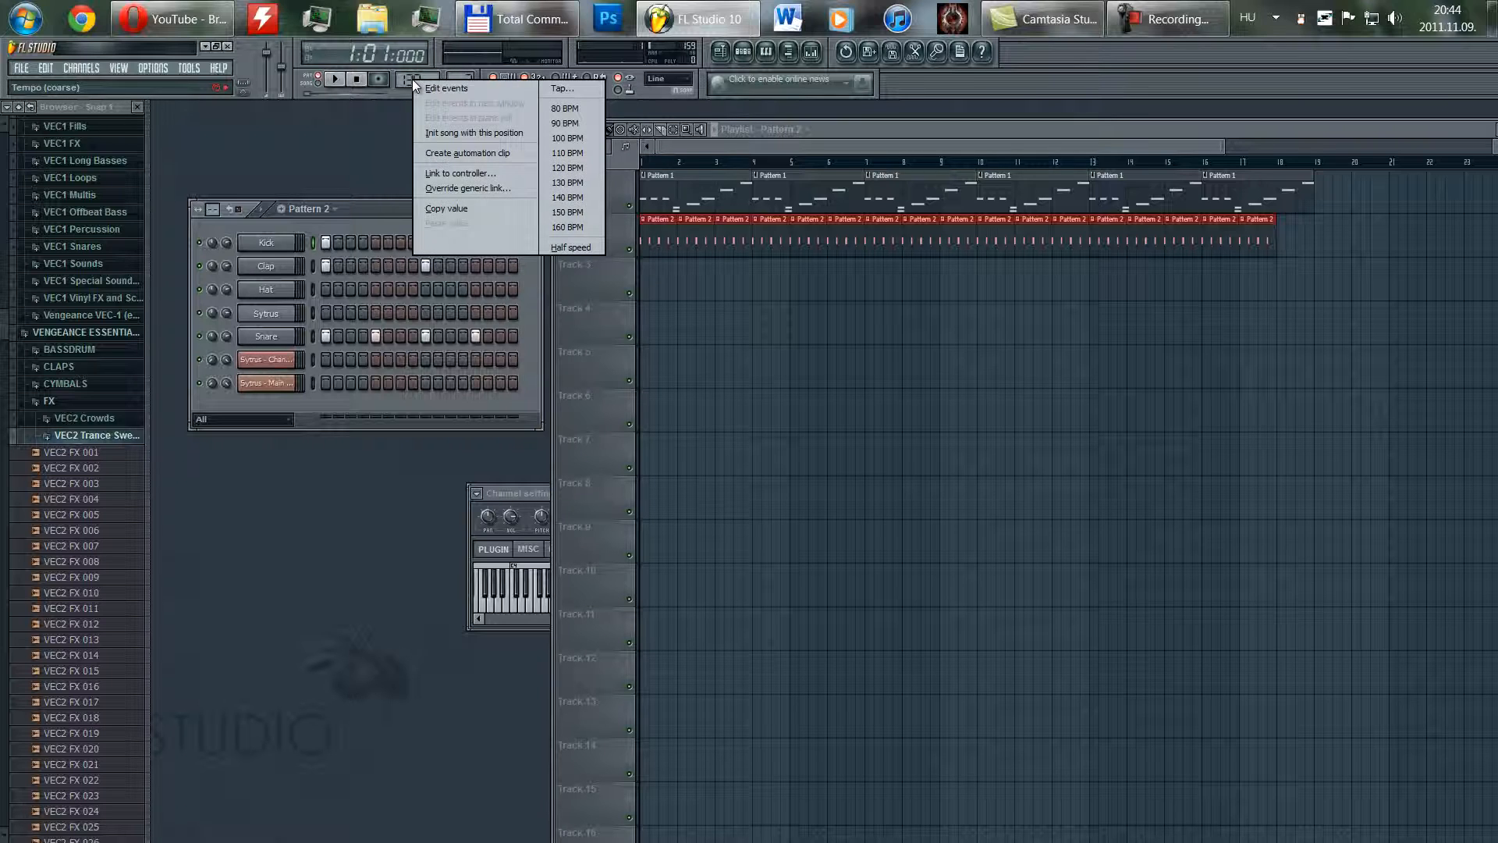
left_click(459, 156)
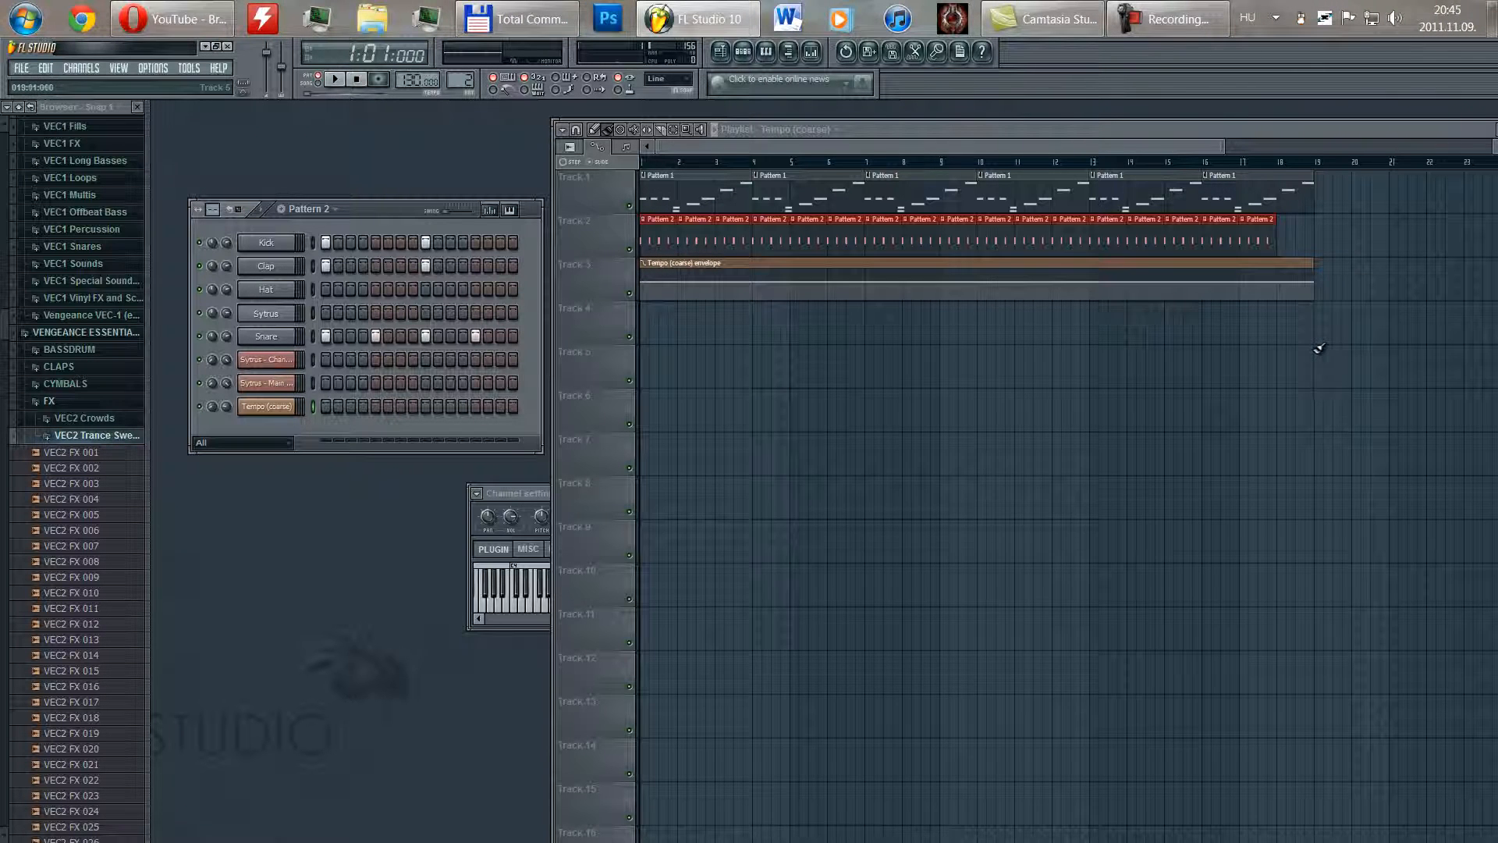
- Add control points at bars 2 and 3 of the tempo envelope and raise the bar 3 point slightly
left_click_drag(1293, 130, 1151, 129)
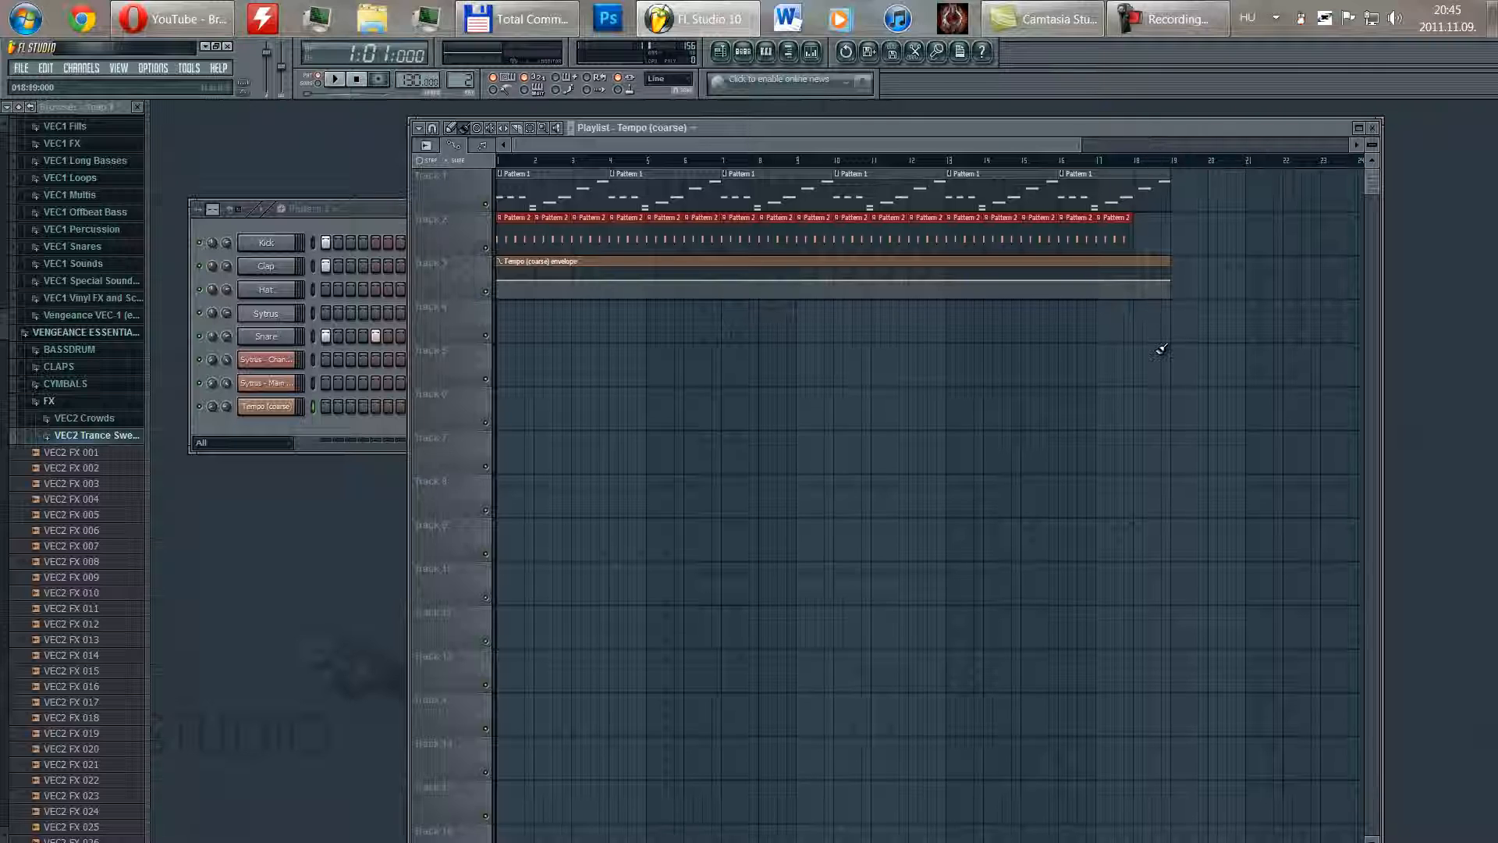
scroll(1160, 347, "up", 5)
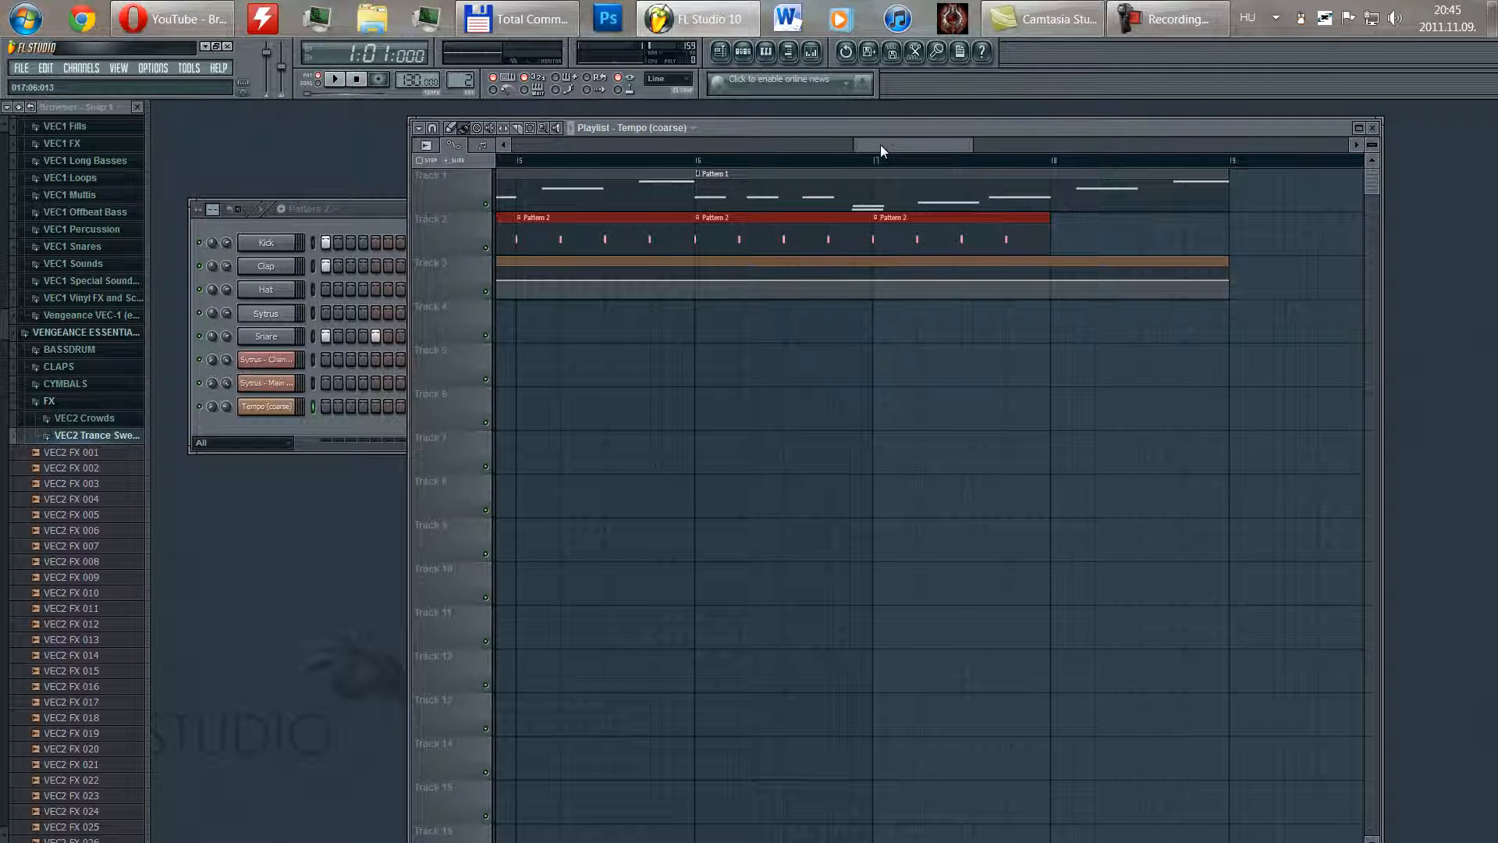
left_click_drag(880, 148, 535, 150)
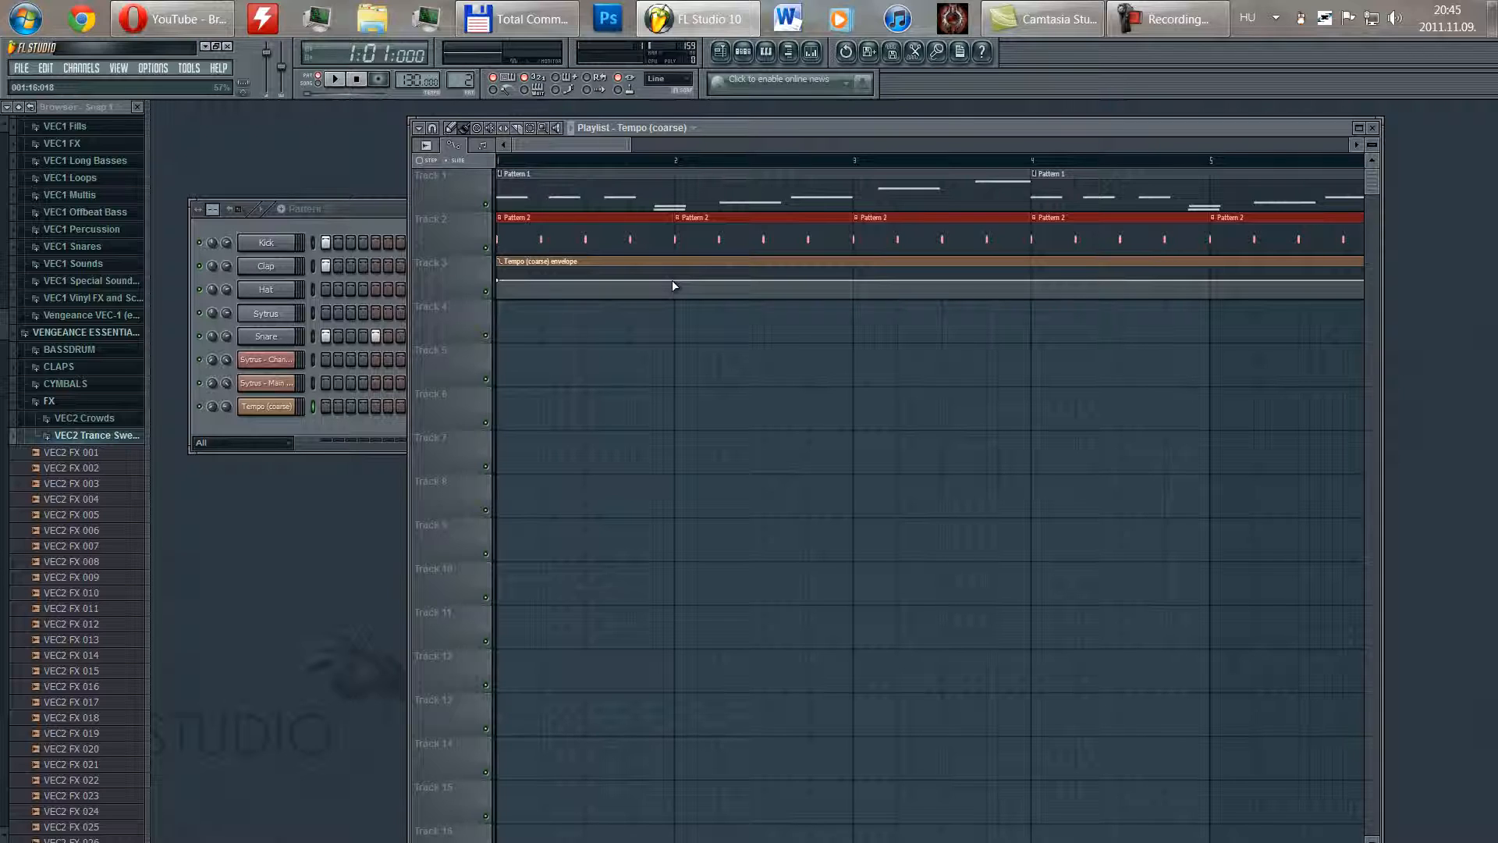
right_click(853, 279)
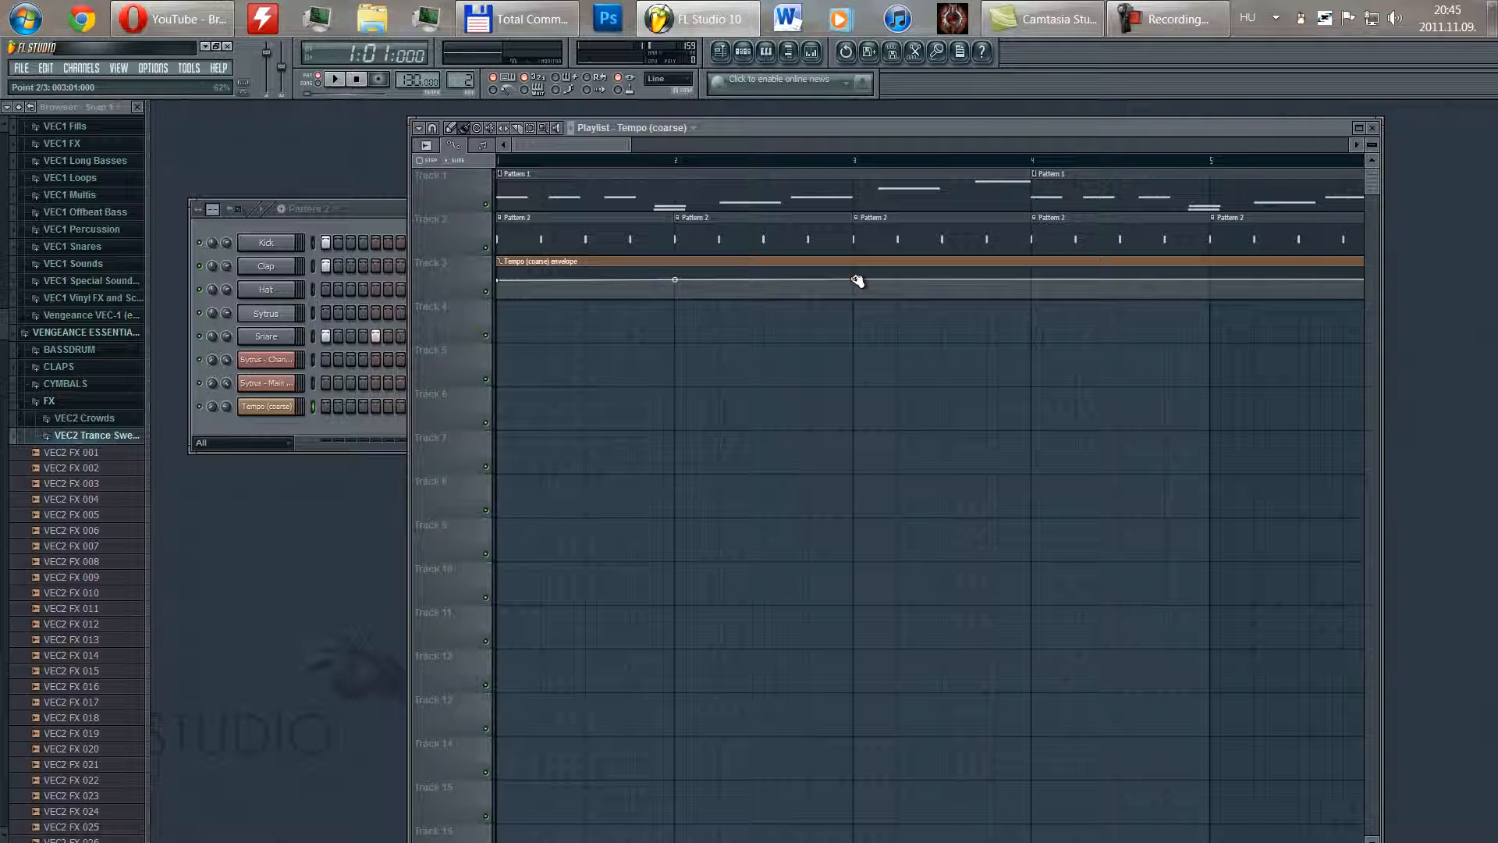
left_click_drag(857, 281, 857, 278)
- Add tempo envelope points at the last beat of bar 3 and at bar 4, and set the playback position to bar 3
scroll(955, 330, "up", 4, "ctrl")
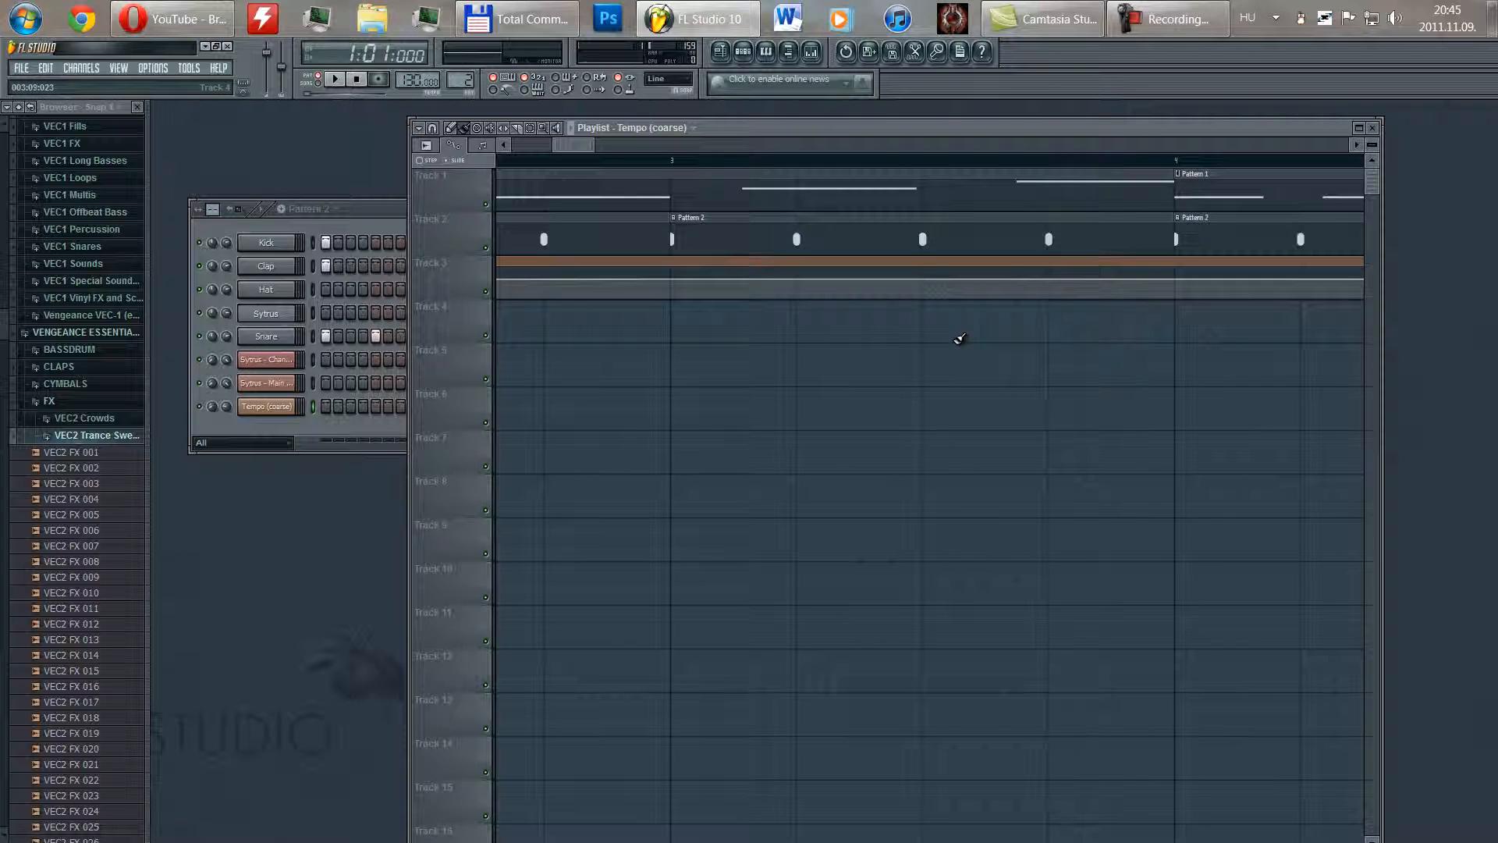
right_click(1048, 278)
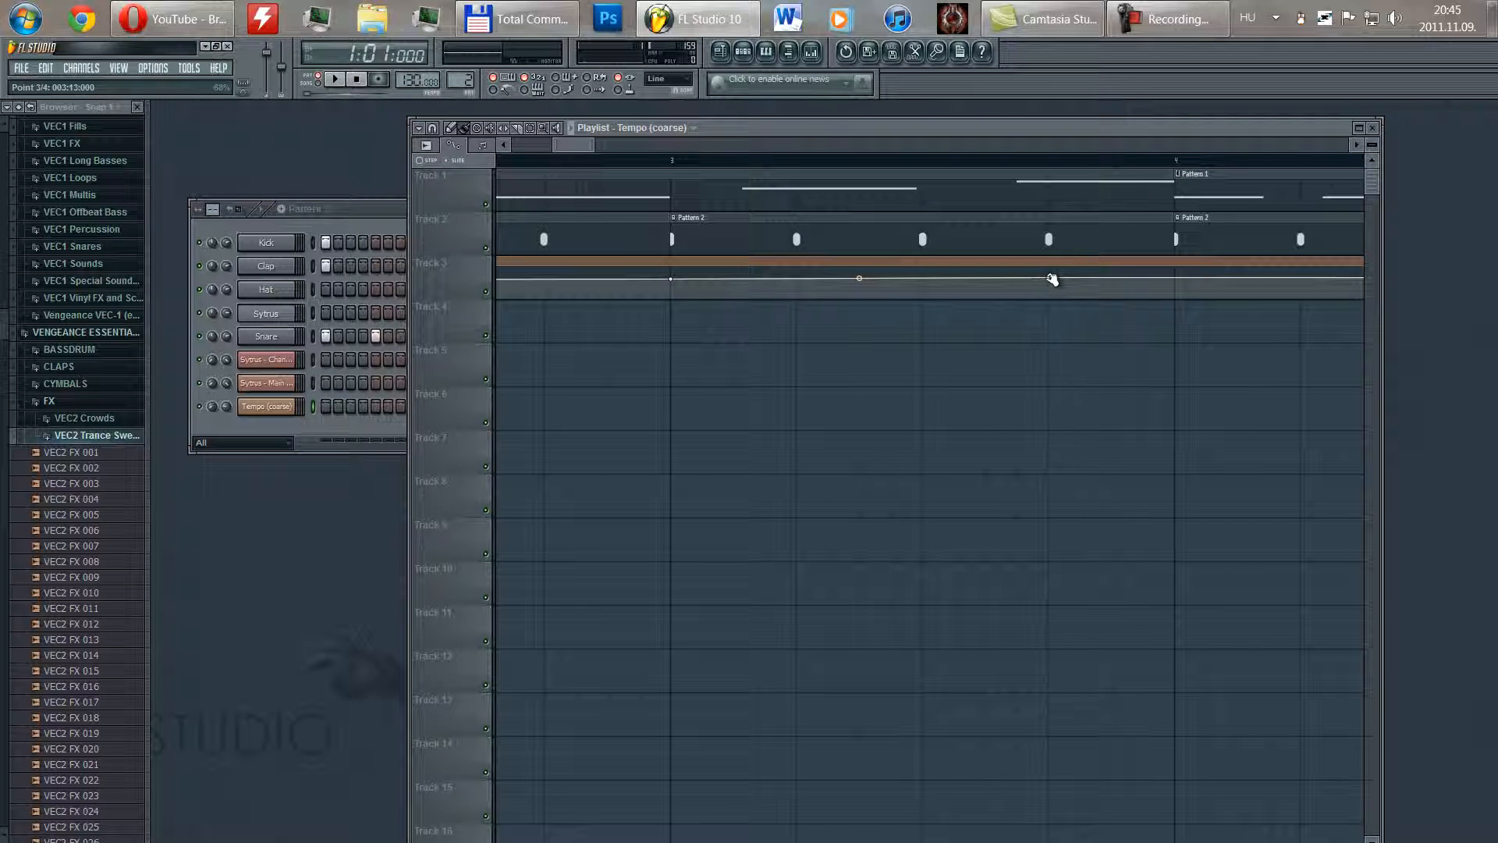
right_click(1173, 279)
left_click(674, 163)
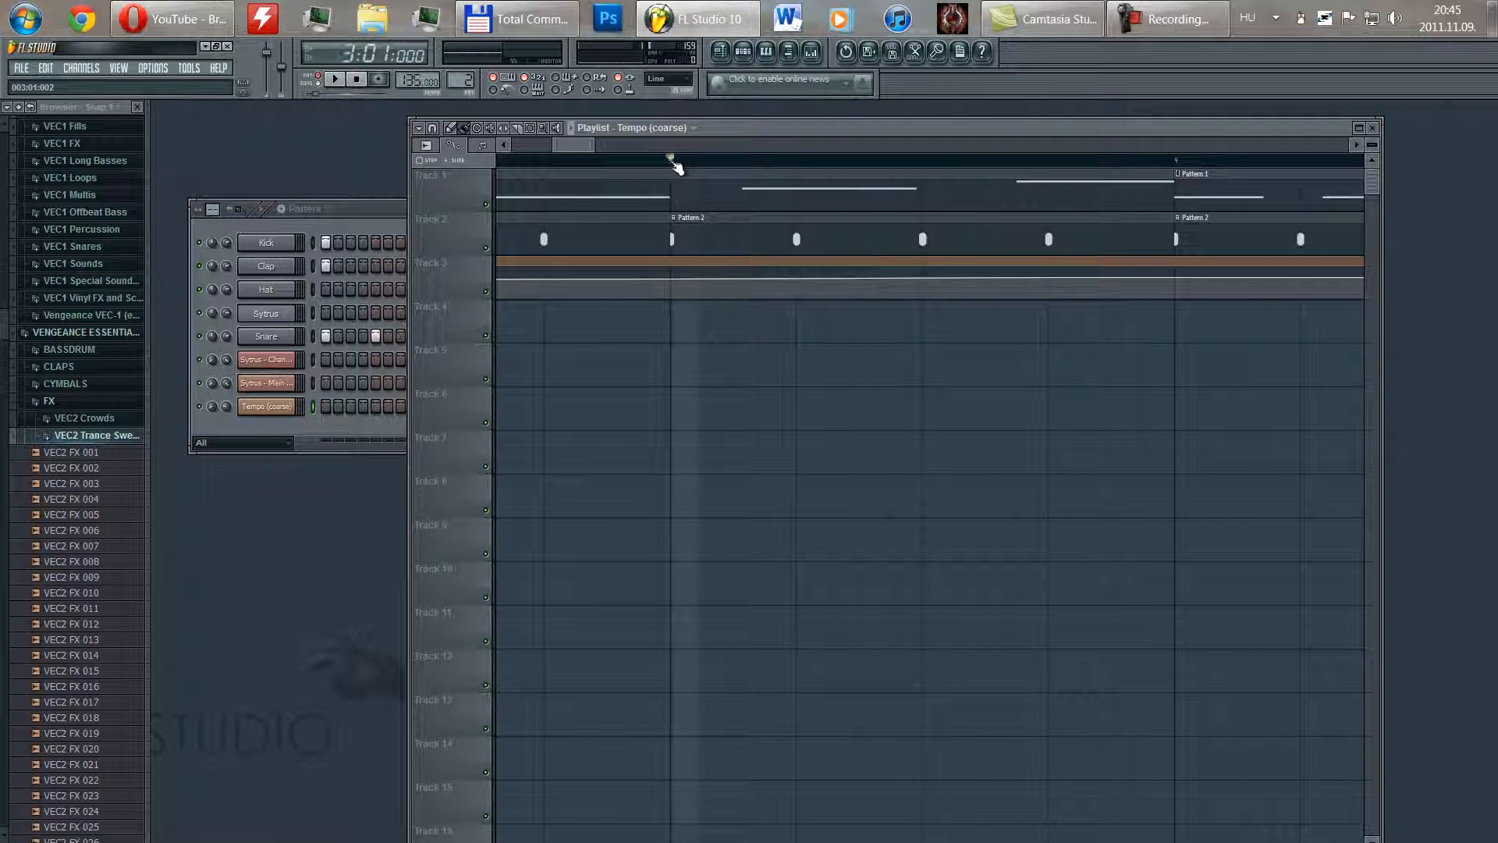
- Set the playback position just before bar 3, raise the tempo envelope's point on bar 3's last beat, and lower the bar 3 and bar 4 points
left_click(654, 162)
scroll(809, 351, "down", 2)
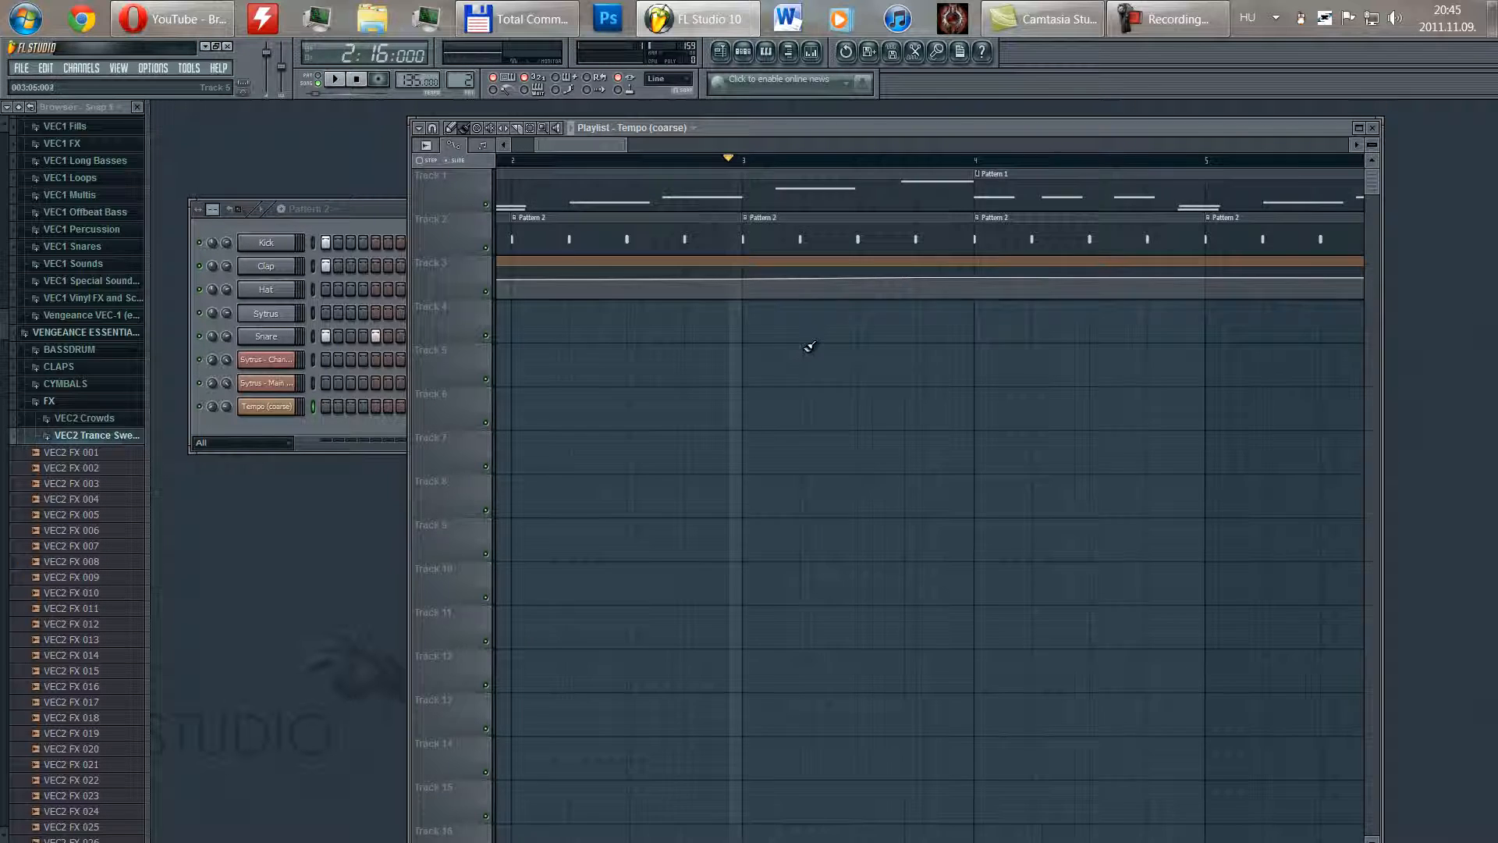
scroll(809, 347, "down", 2)
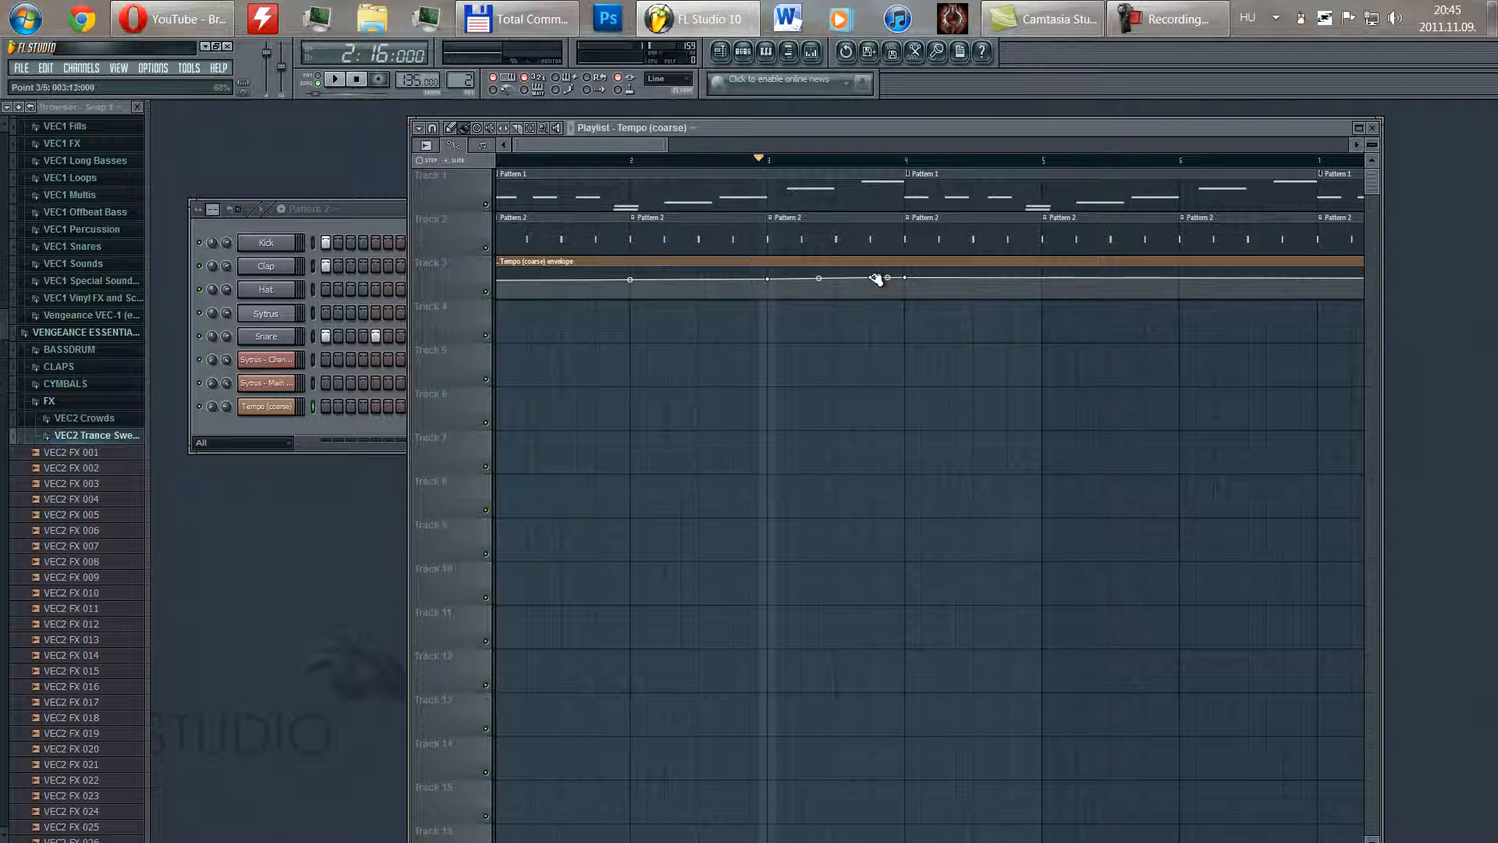
left_click_drag(871, 279, 905, 284)
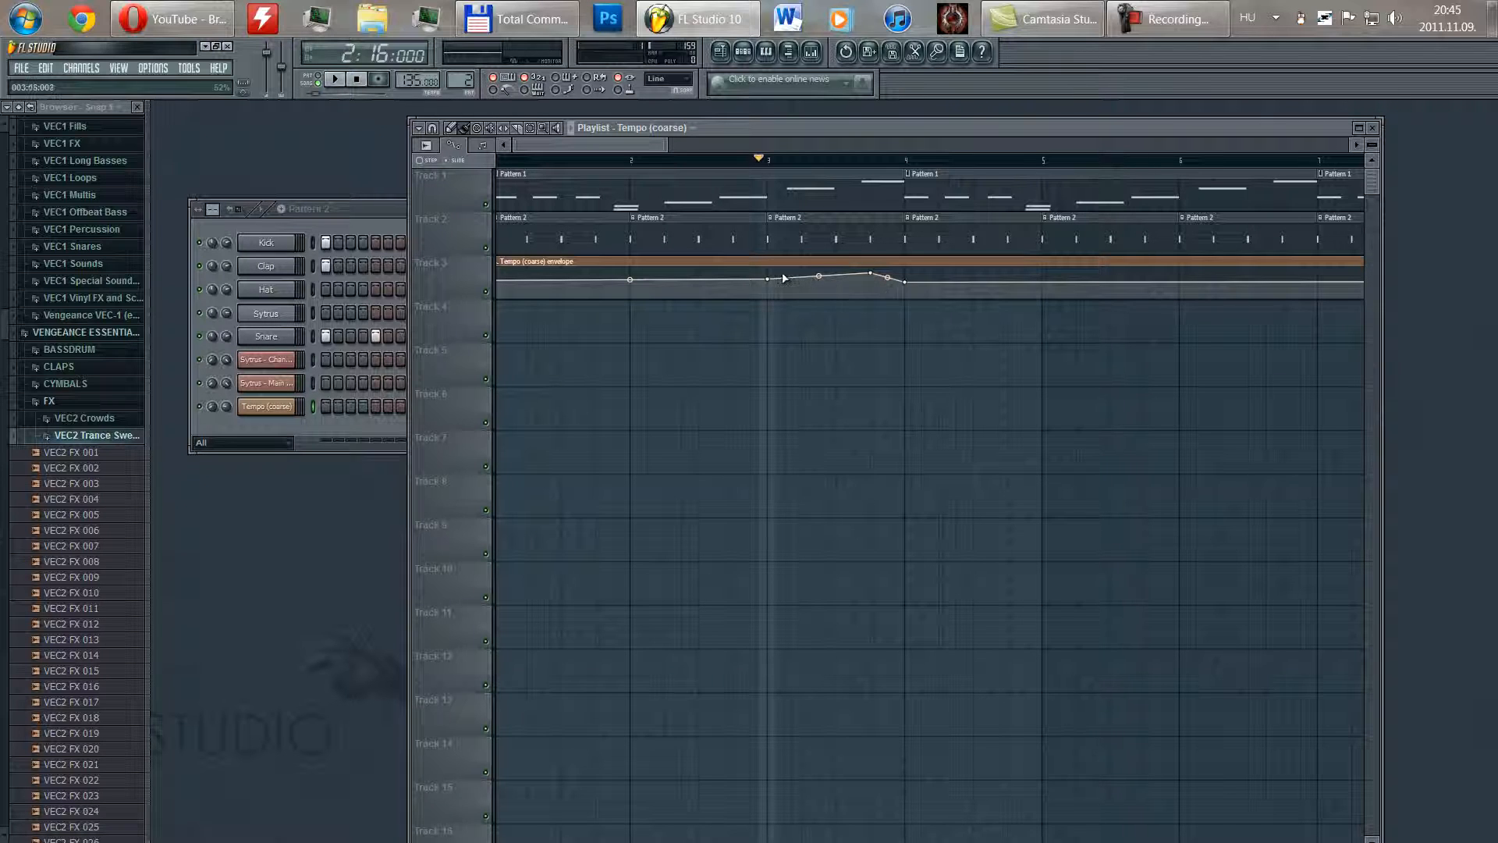
left_click_drag(772, 282, 777, 285)
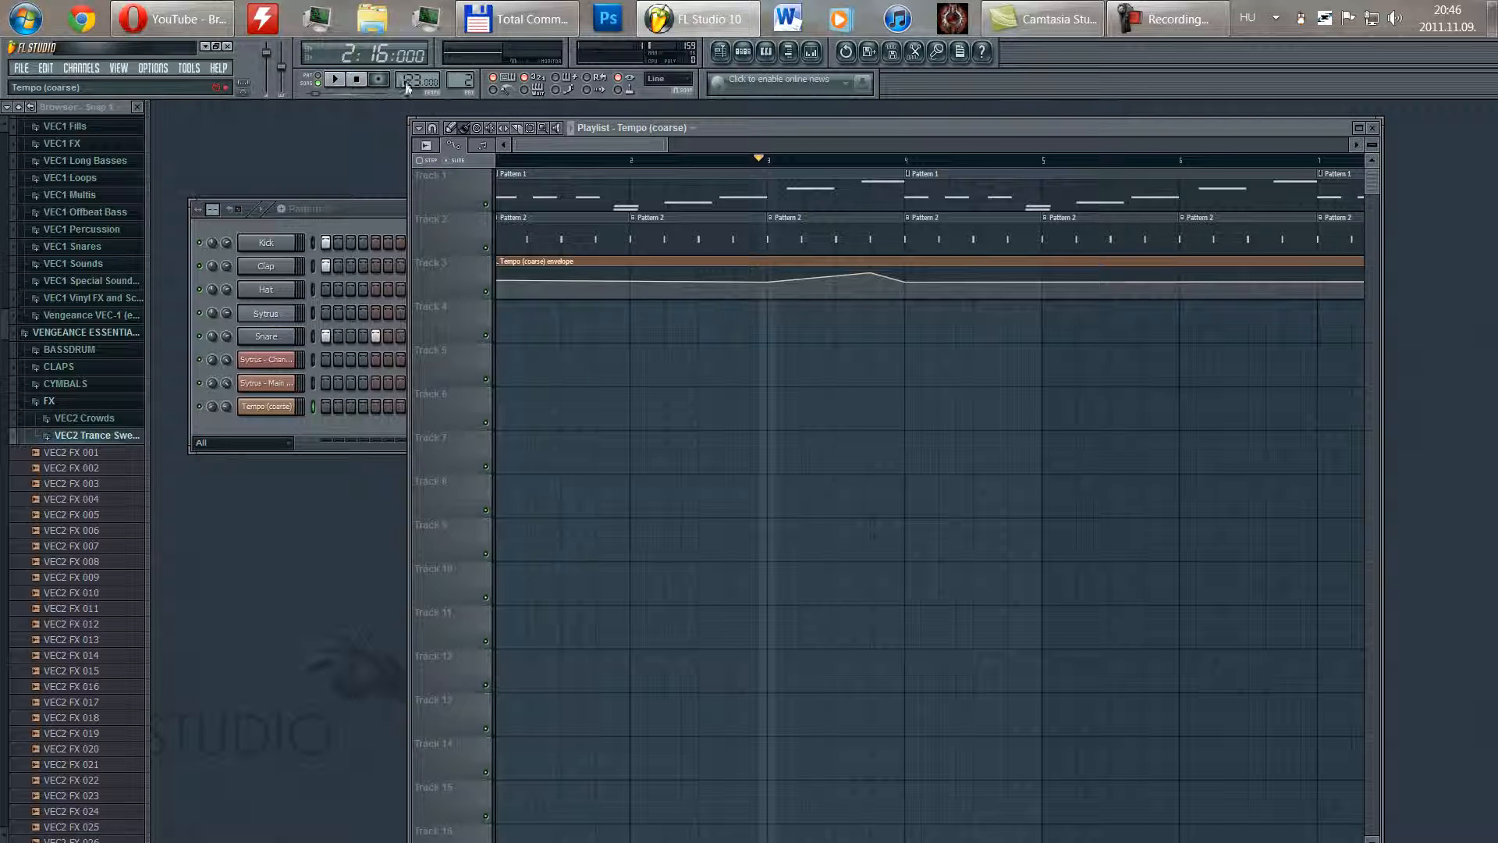
- Play the song from bar 1 past the tempo rise in bar 3 and stop playback
scroll(813, 378, "down", 4)
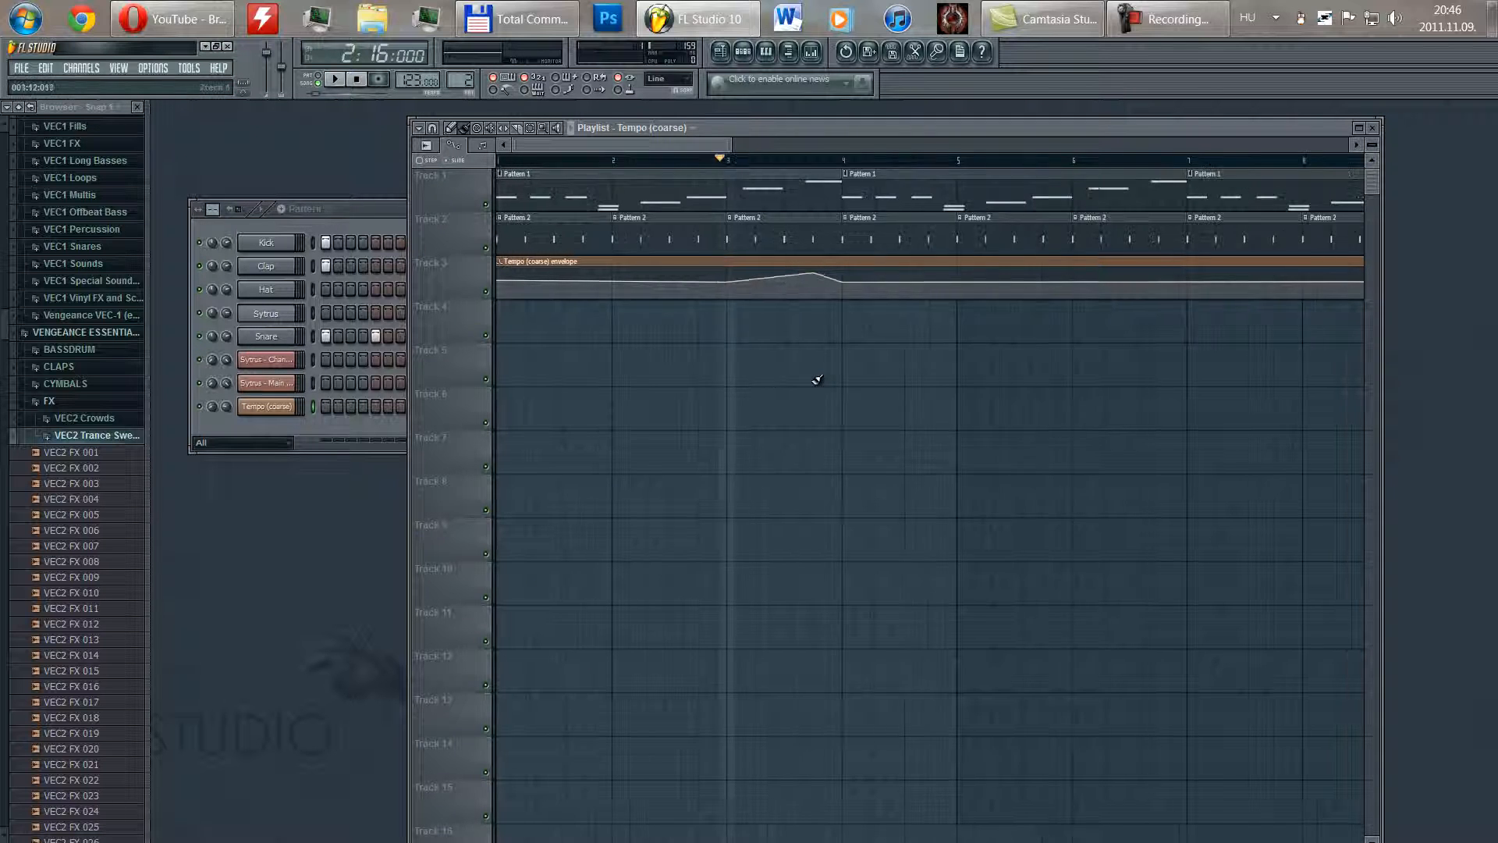
left_click(365, 78)
left_click(336, 80)
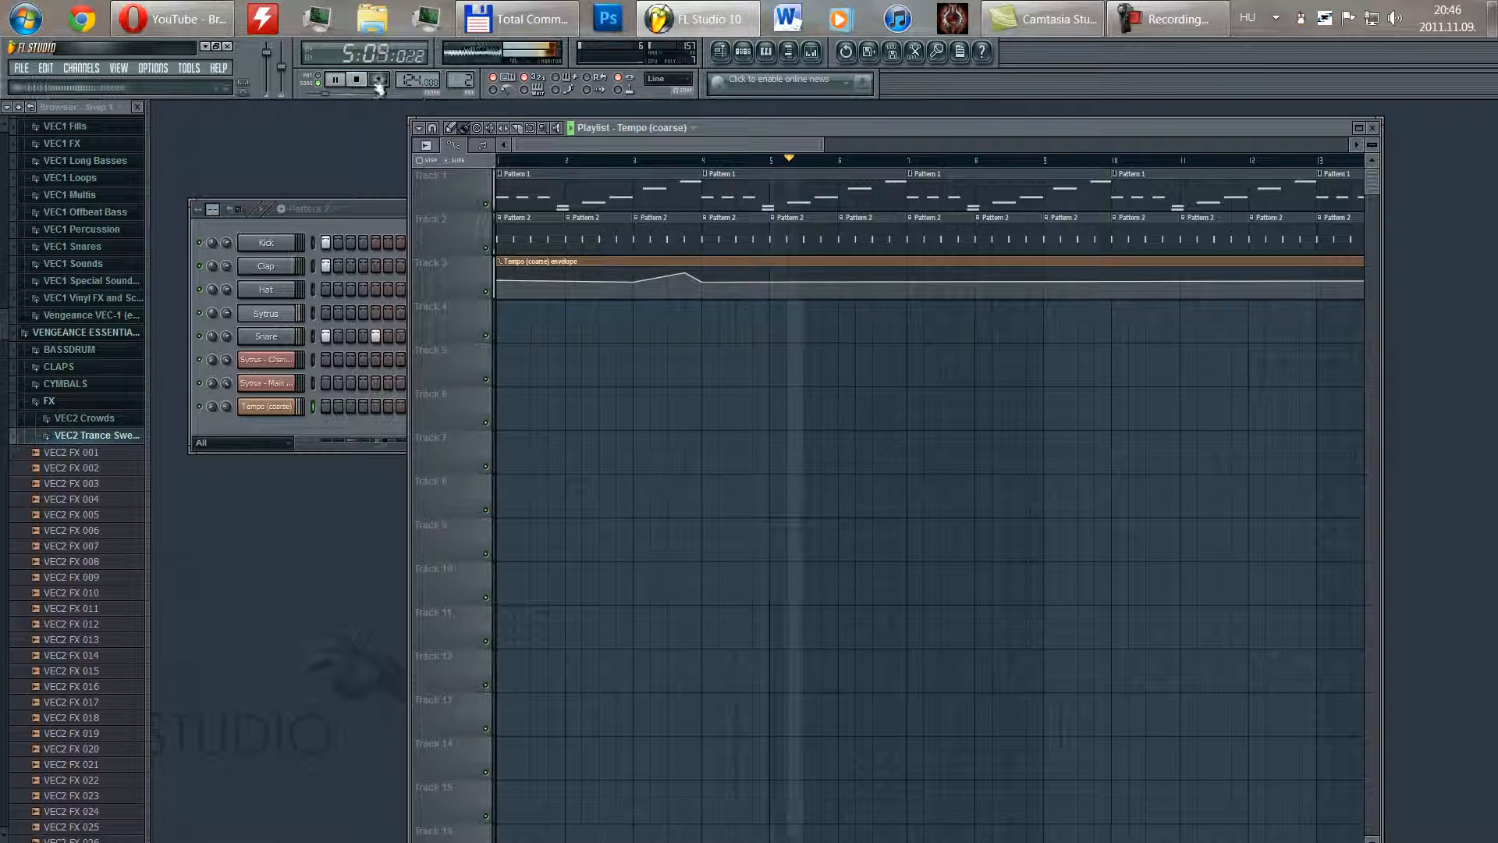
key("space")
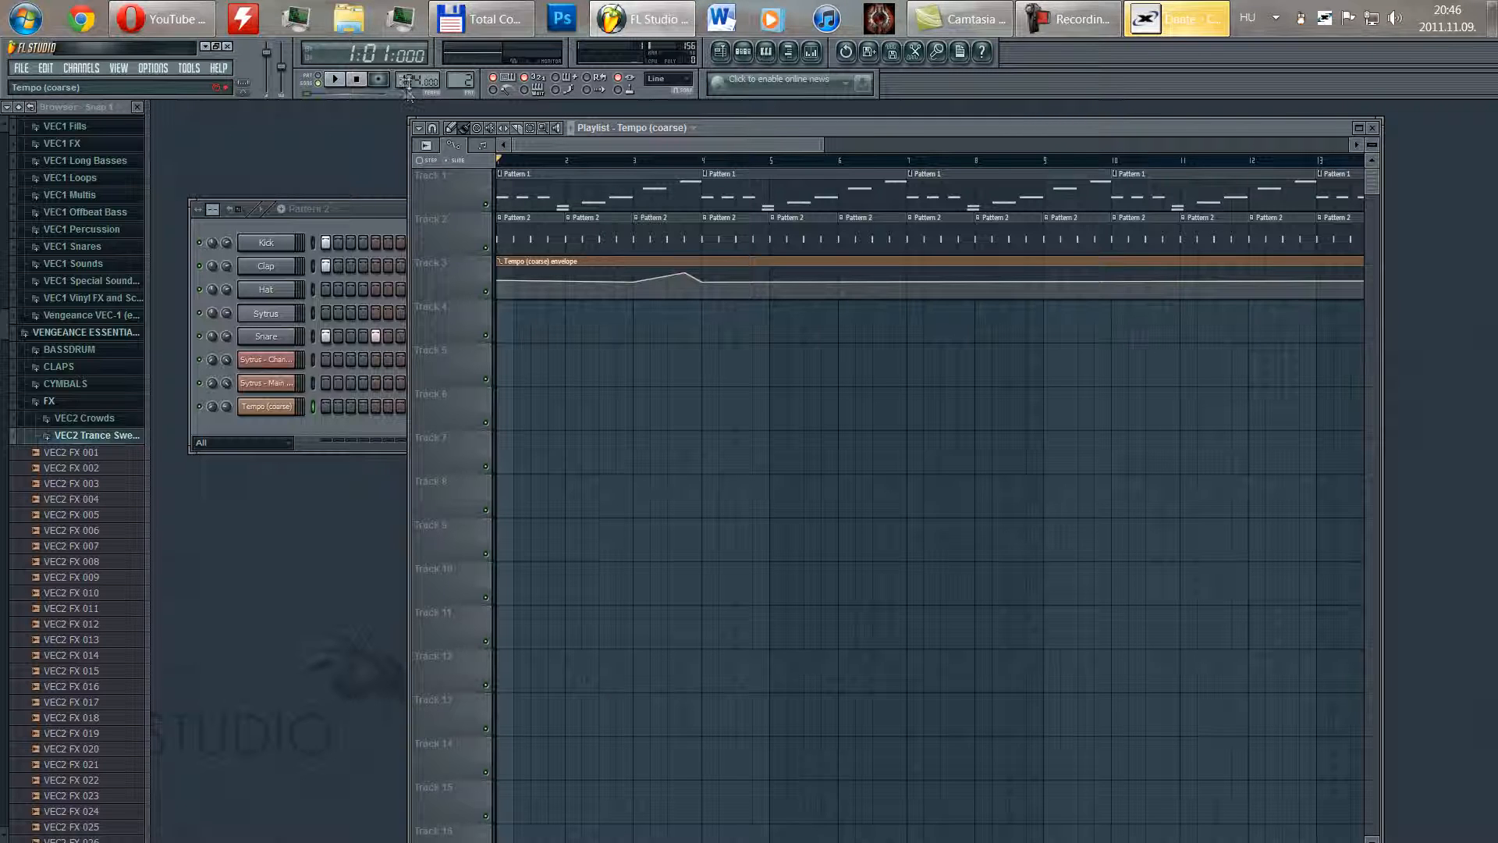
- Play the song from the last beat of bar 2 into bar 4 to hear the tempo change, and stop playback
left_click(618, 160)
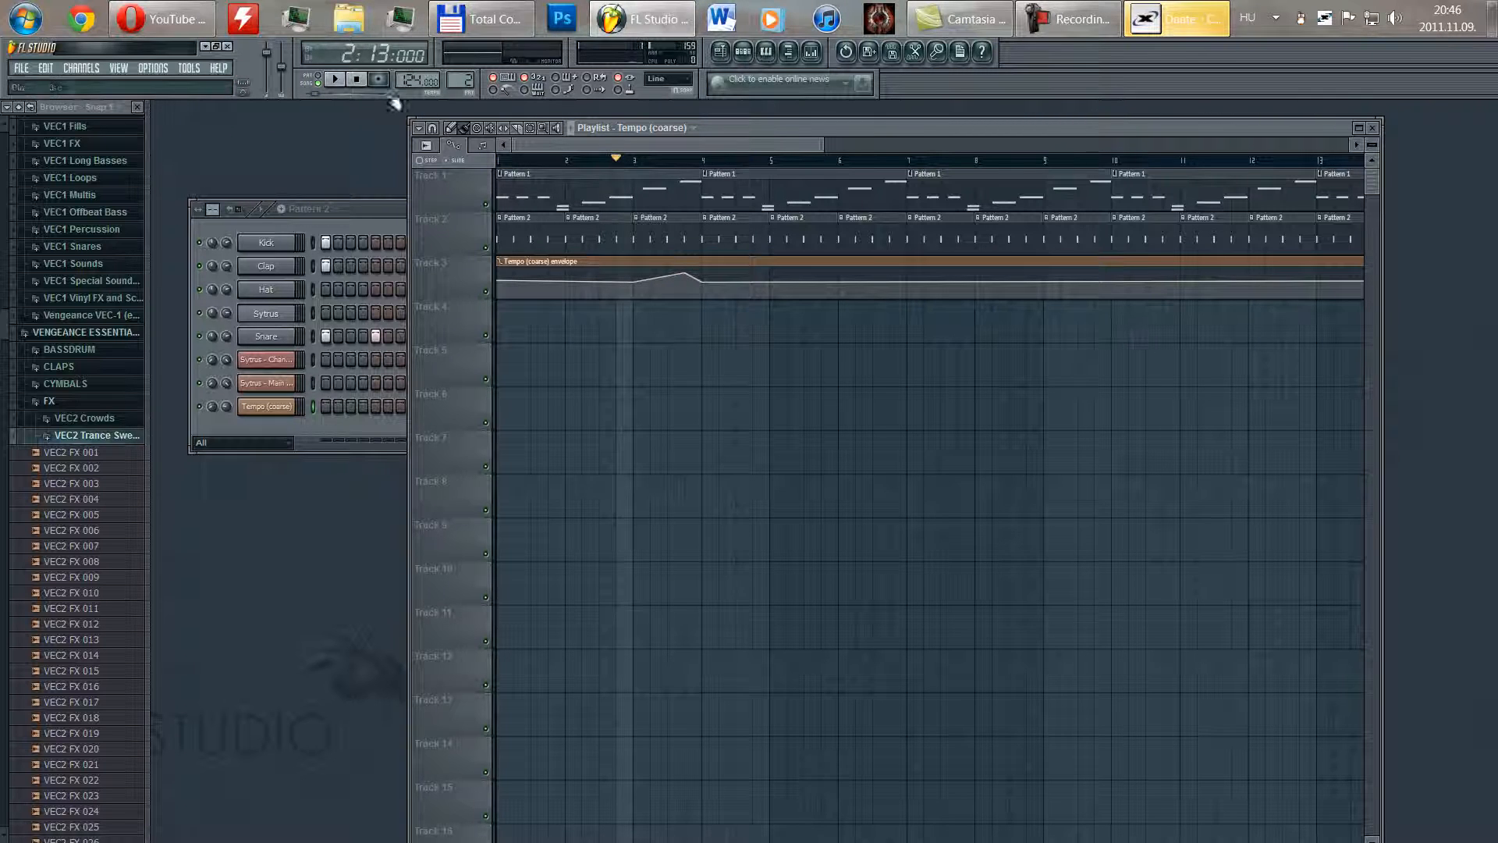
left_click(335, 79)
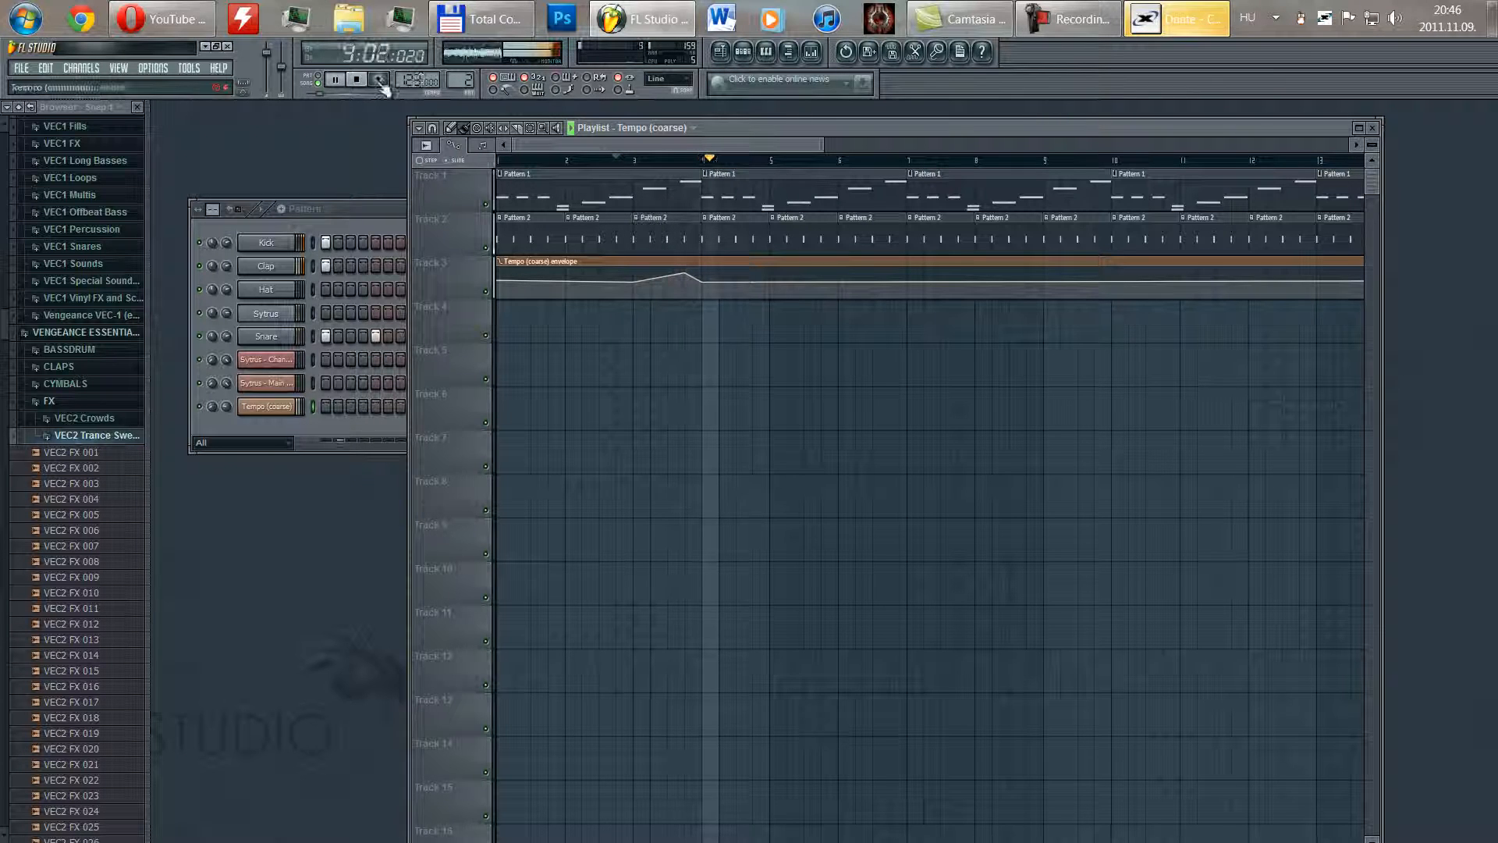
key("space")
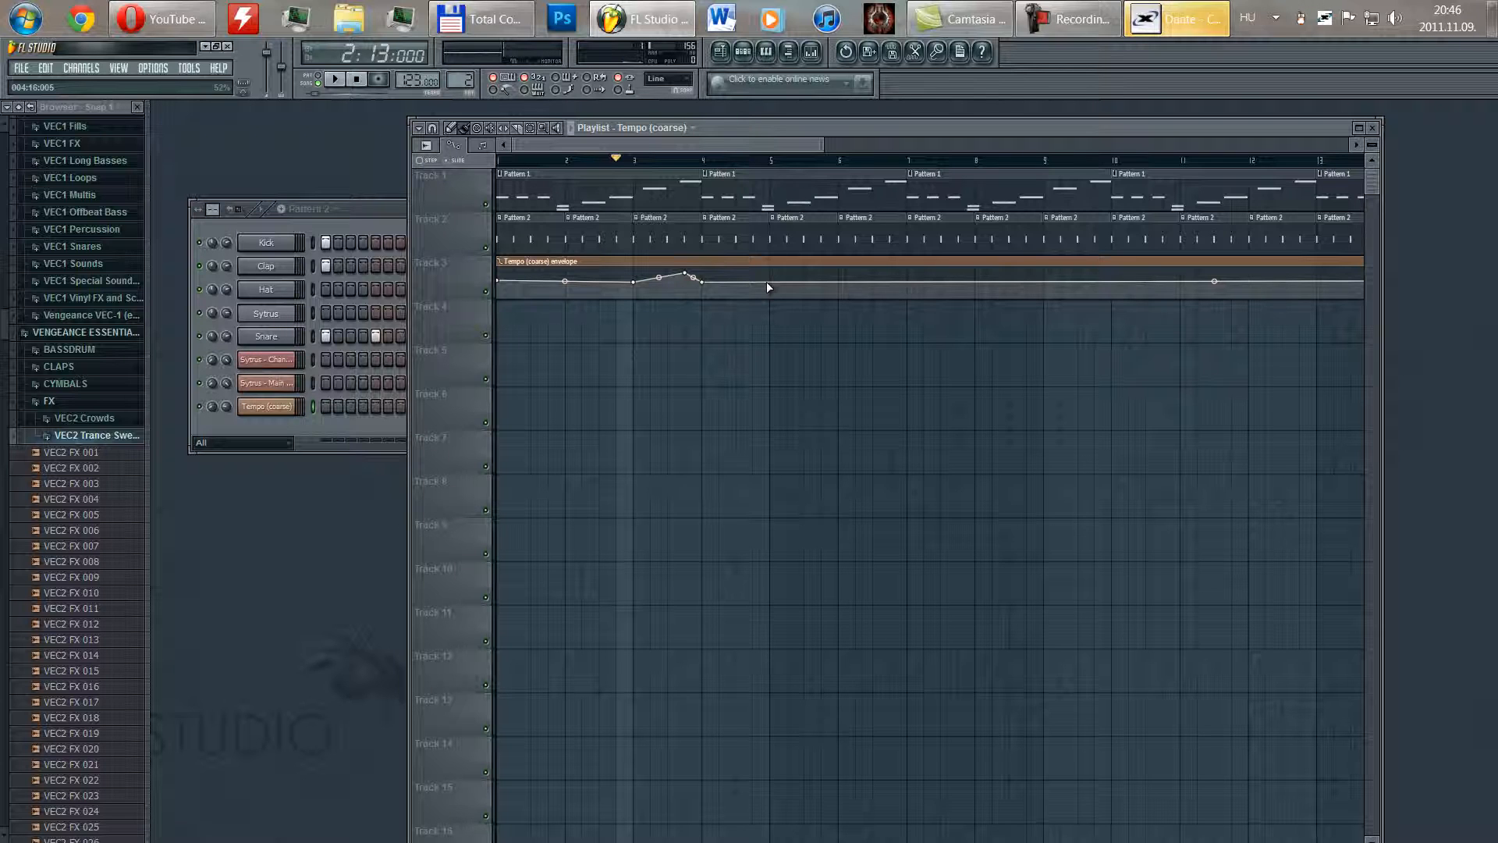
- Add tempo envelope points at bar 6 and around bar 5, and raise the bar 4 and bar 5 points to hold the faster tempo
right_click(838, 283)
left_click_drag(769, 284, 708, 273)
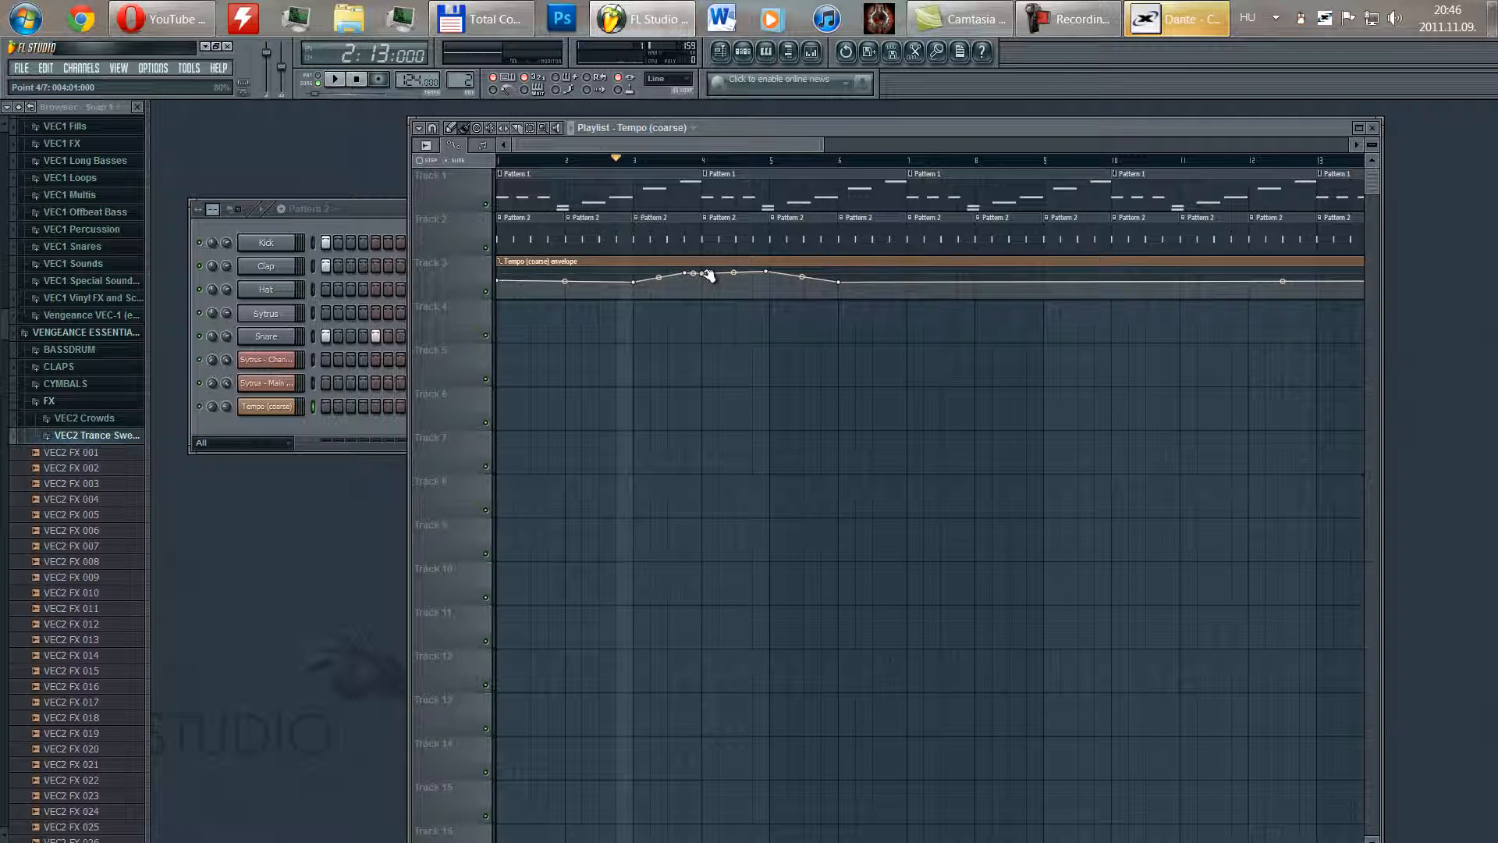
- Play the song from the middle of bar 2 into bar 7 to check the longer tempo rise, and stop playback
left_click(600, 158)
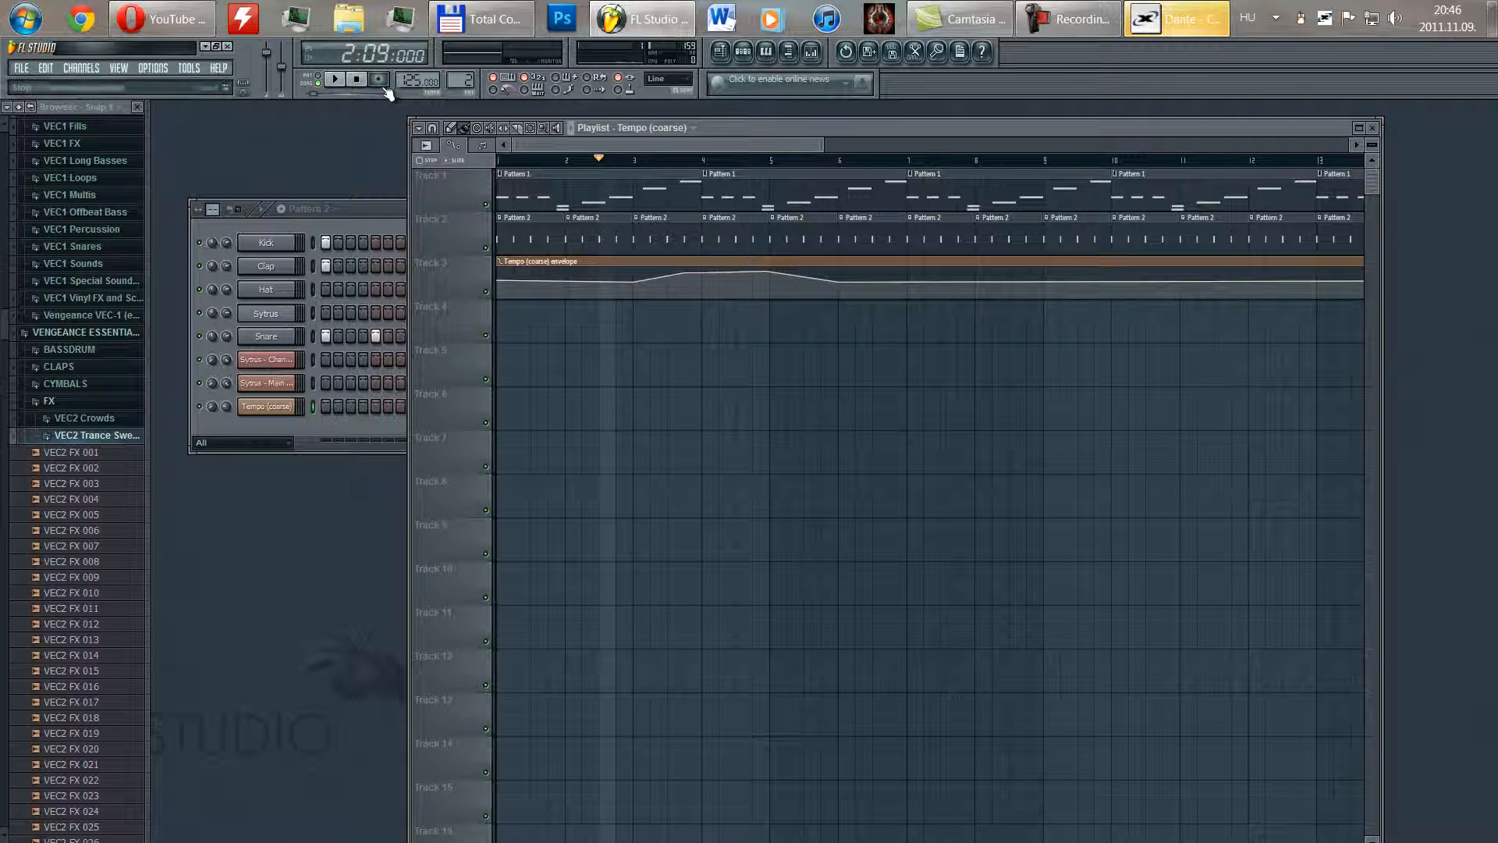
left_click(338, 80)
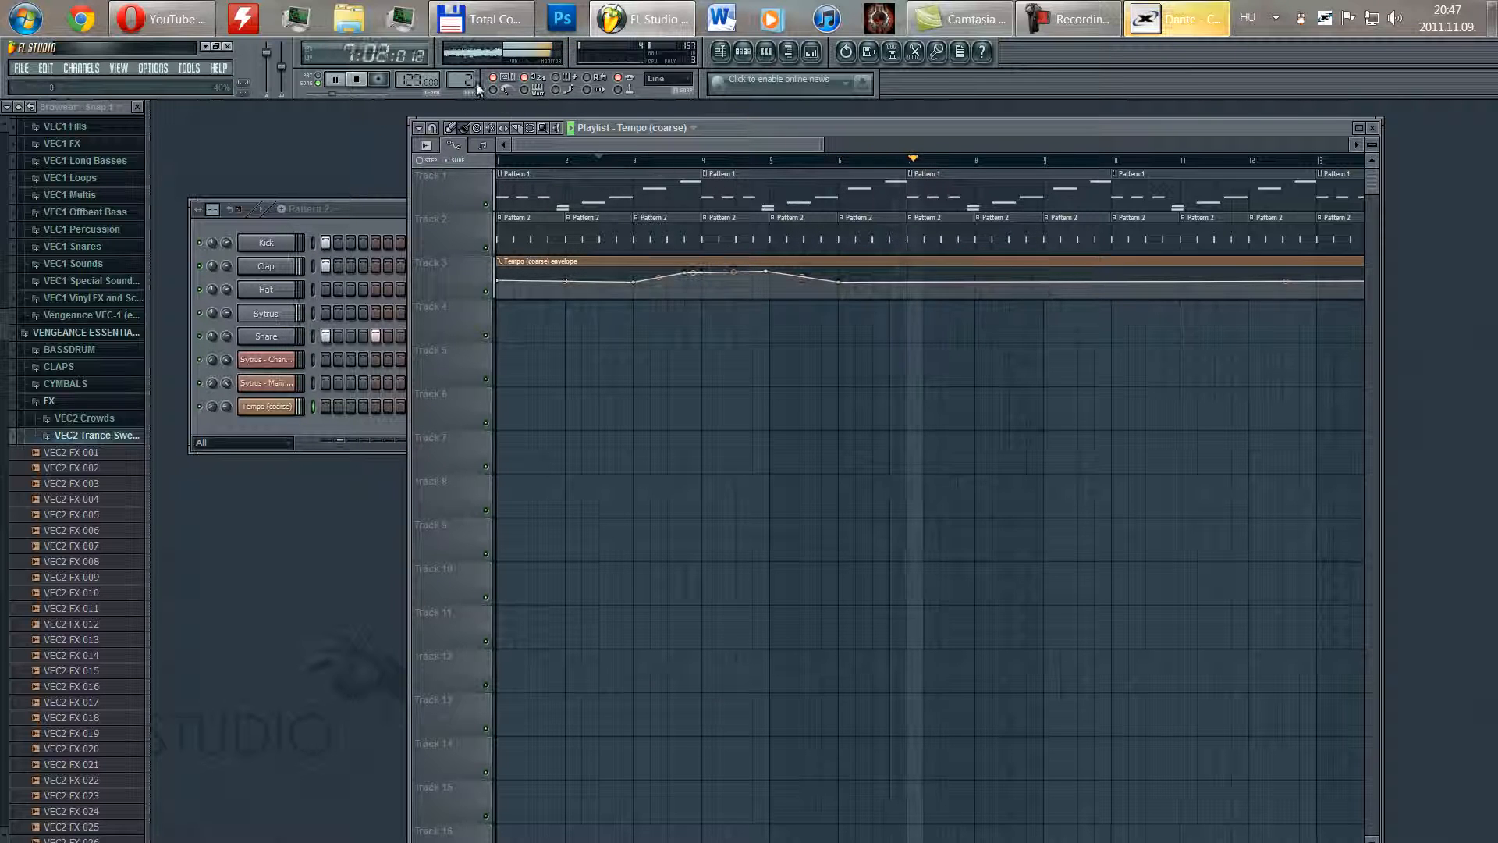
left_click(358, 81)
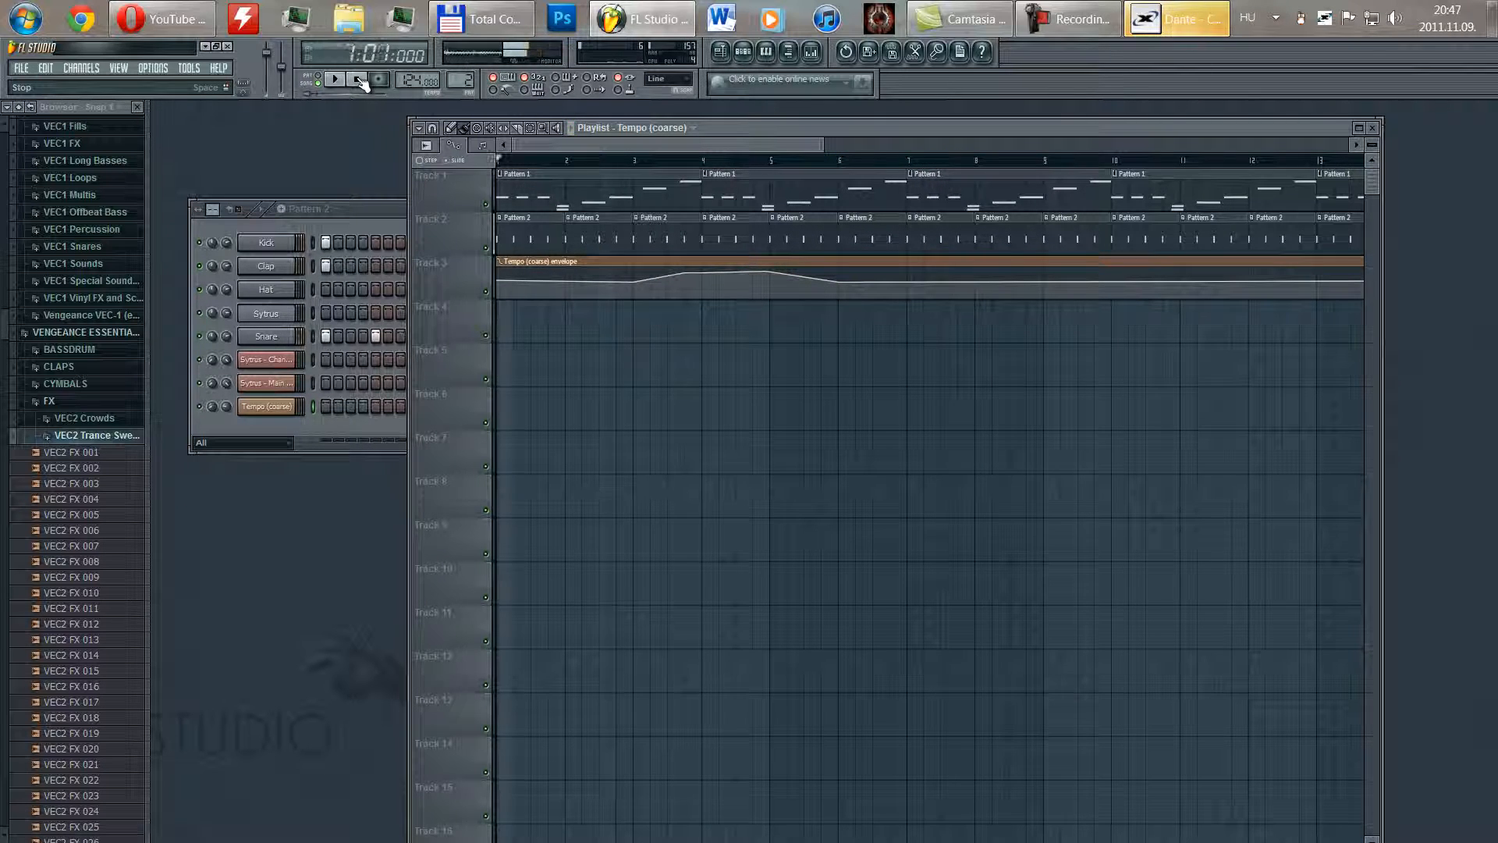